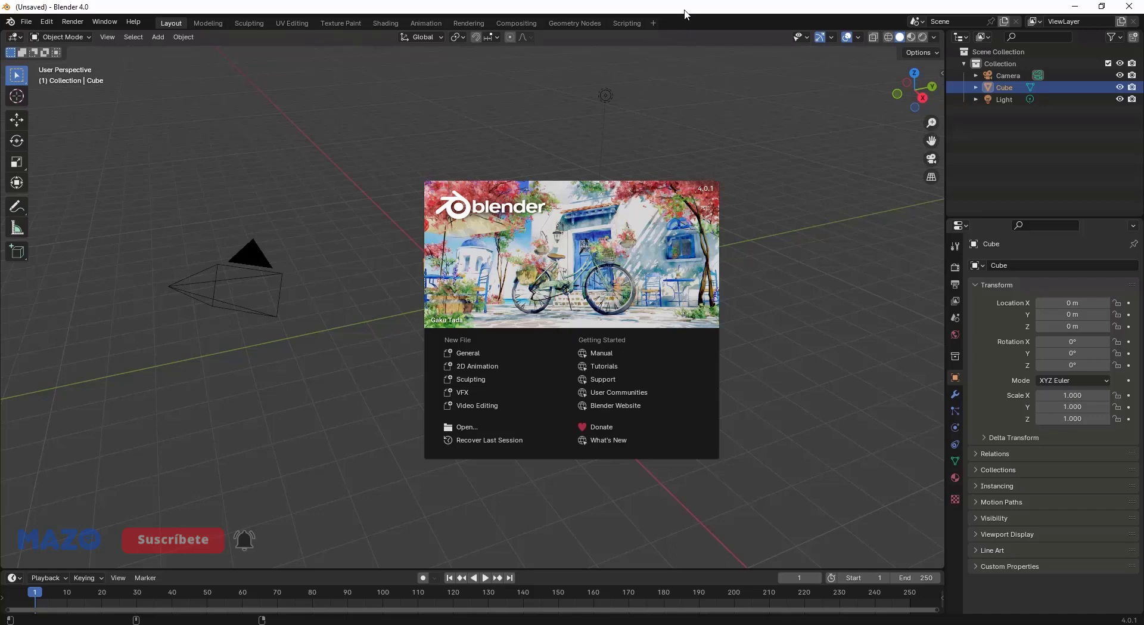
Step: Compare the Blender 4.0 window's title bar and interface with the Blender 3.5 window behind it
{"action": "left_click_drag", "start_coordinate": [685, 14], "coordinate": [690, 50]}
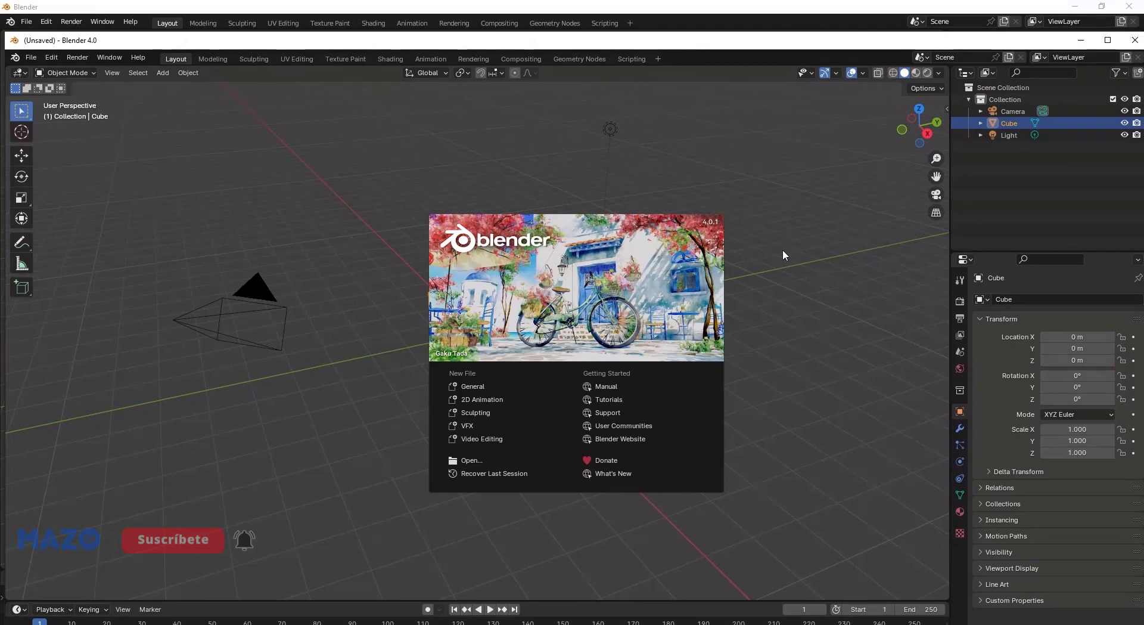
{"action": "left_click", "coordinate": [700, 14]}
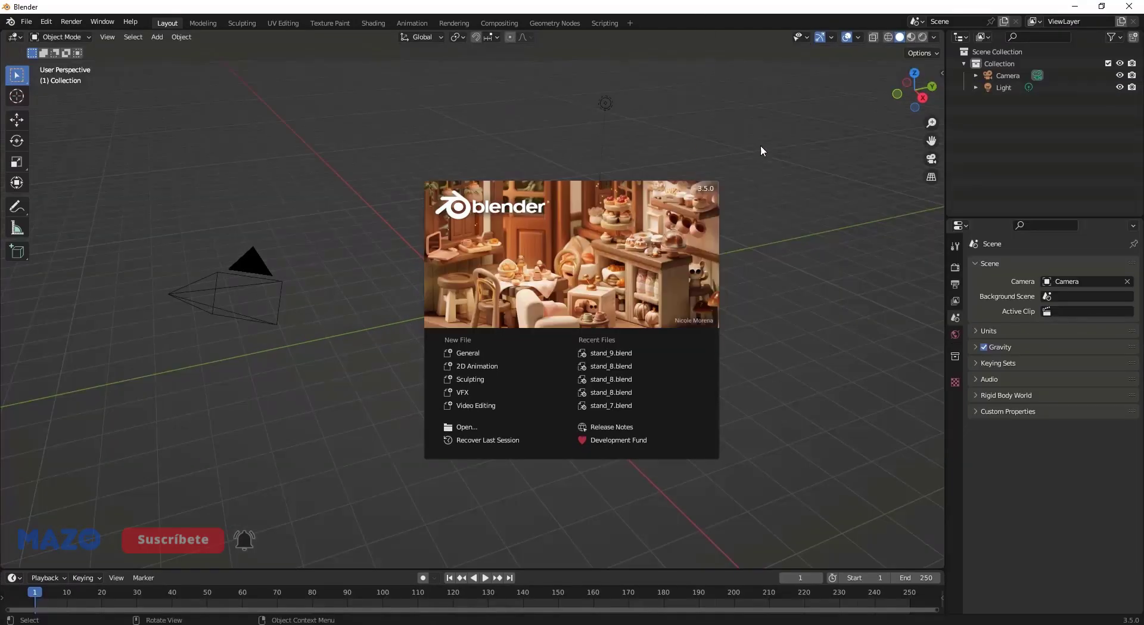
{"action": "left_click", "coordinate": [774, 233]}
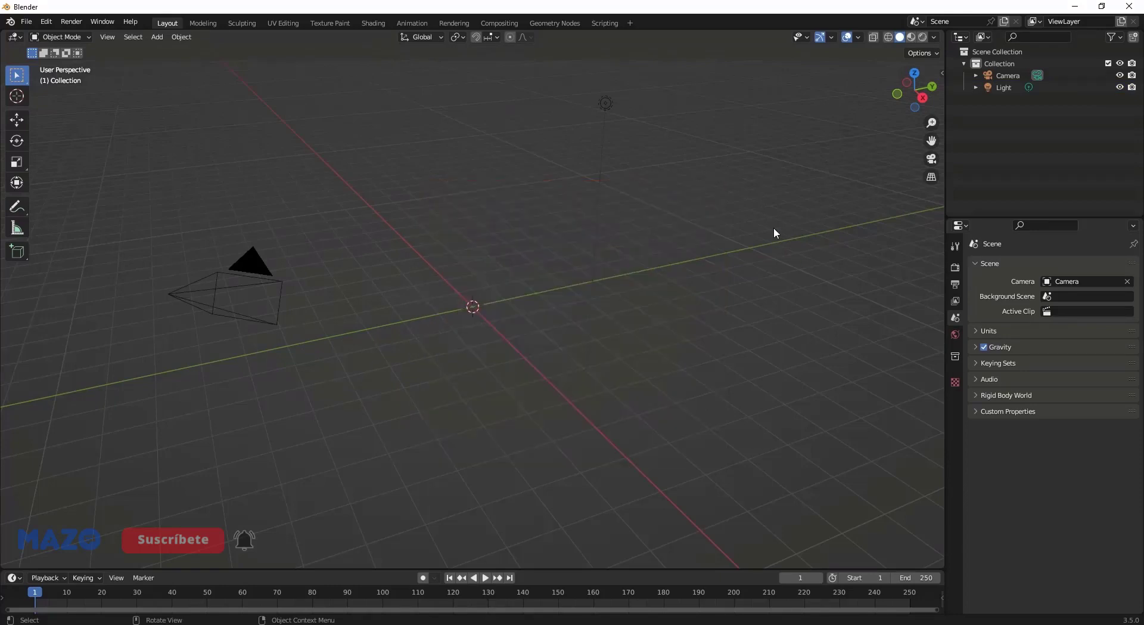
{"action": "key", "text": "alt+Tab"}
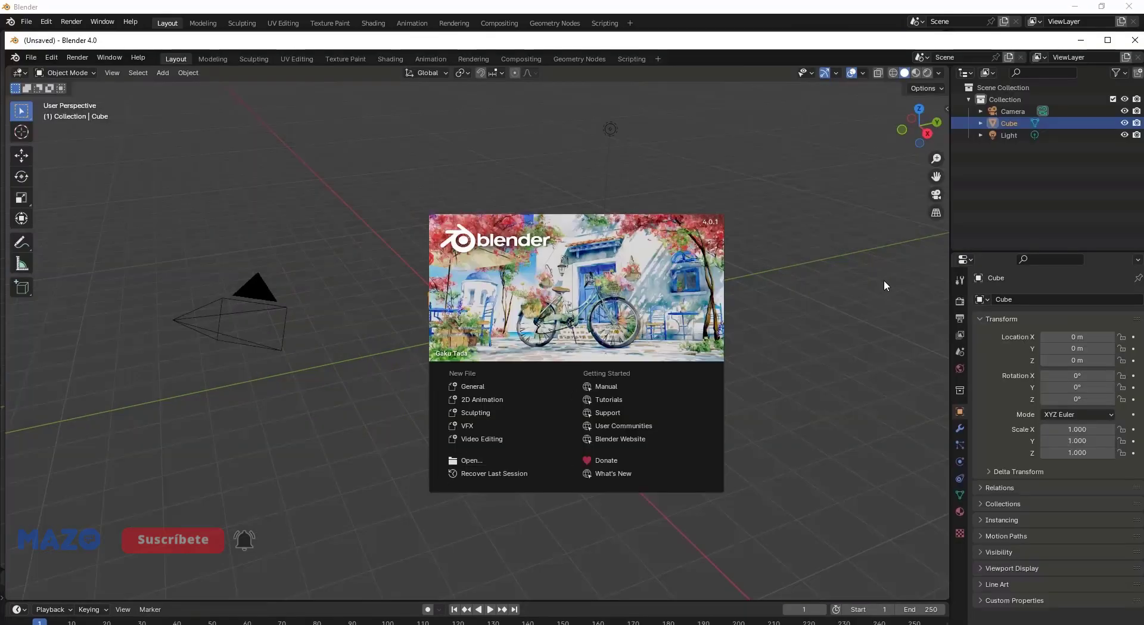
{"action": "left_click_drag", "start_coordinate": [782, 41], "coordinate": [783, 1]}
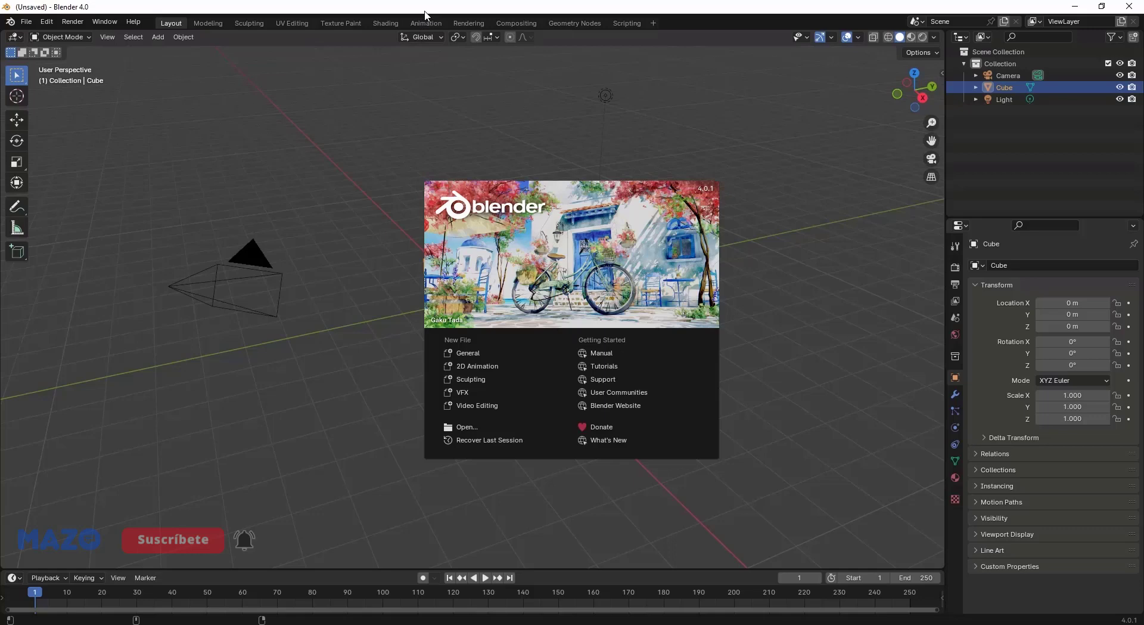
{"action": "left_click_drag", "start_coordinate": [427, 12], "coordinate": [429, 41]}
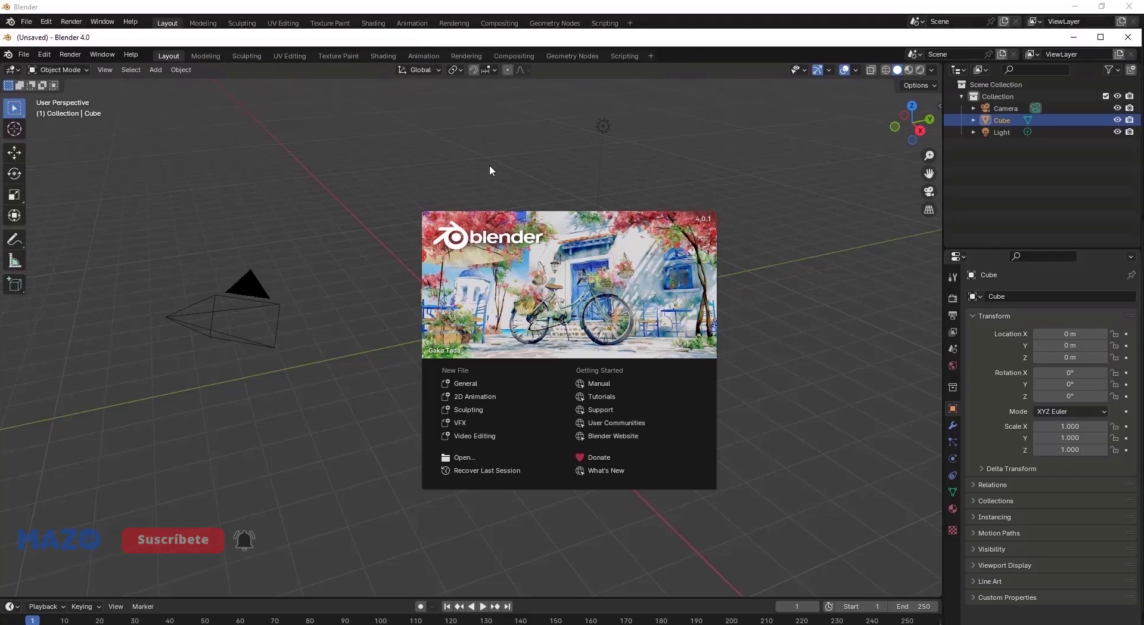
{"action": "left_click_drag", "start_coordinate": [161, 45], "coordinate": [164, 50]}
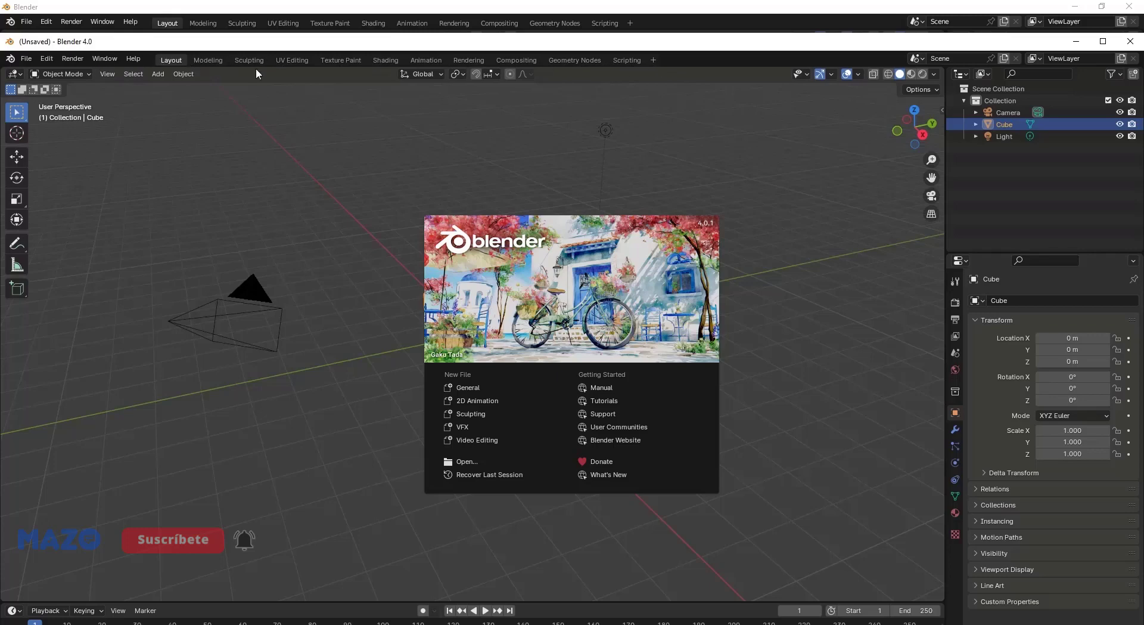
{"action": "left_click_drag", "start_coordinate": [281, 47], "coordinate": [277, 43]}
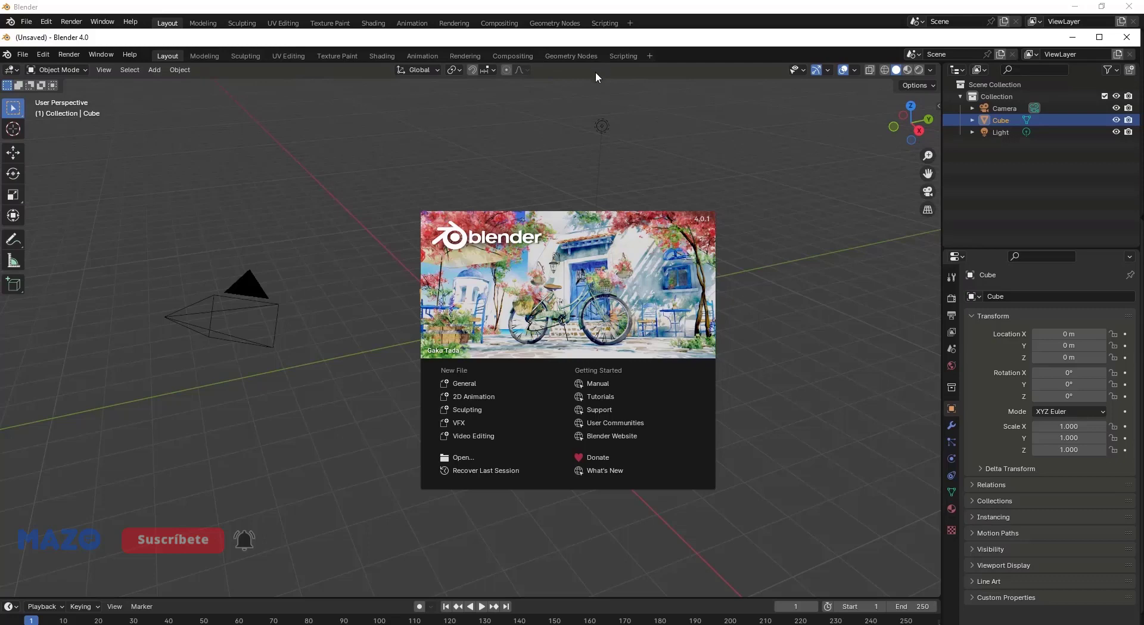
{"action": "left_click_drag", "start_coordinate": [515, 39], "coordinate": [510, 41]}
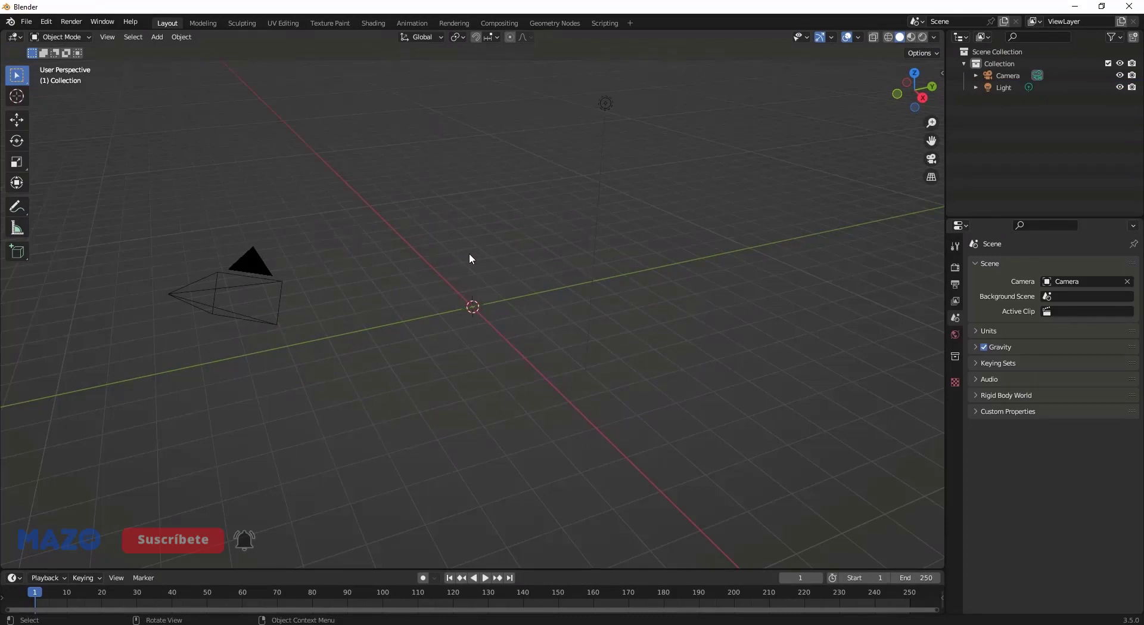
Step: Add a mesh cube at the origin of the Blender 3.5 scene
{"action": "middle_click_drag", "start_coordinate": [474, 257], "coordinate": [490, 298]}
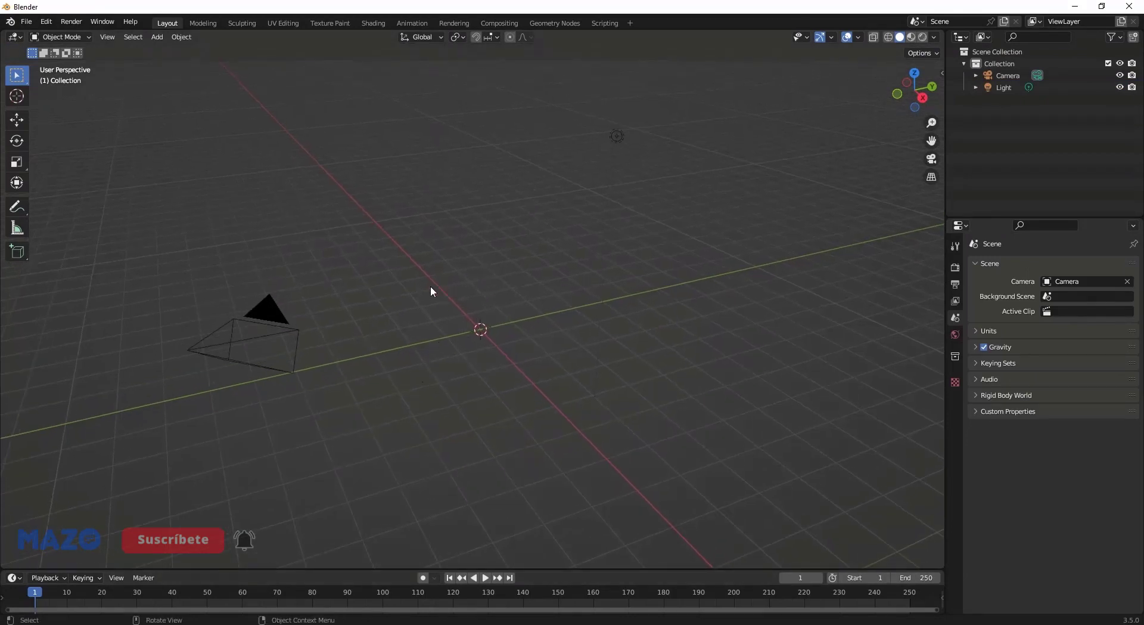
{"action": "middle_click_drag", "start_coordinate": [458, 249], "coordinate": [460, 273]}
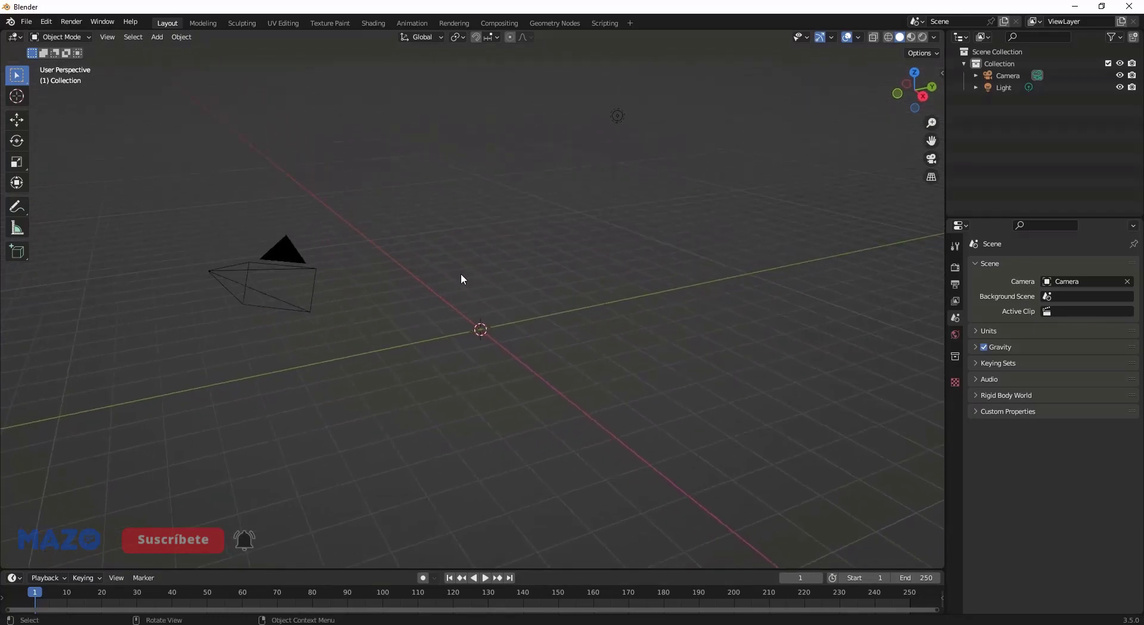
{"action": "key", "text": "shift+a"}
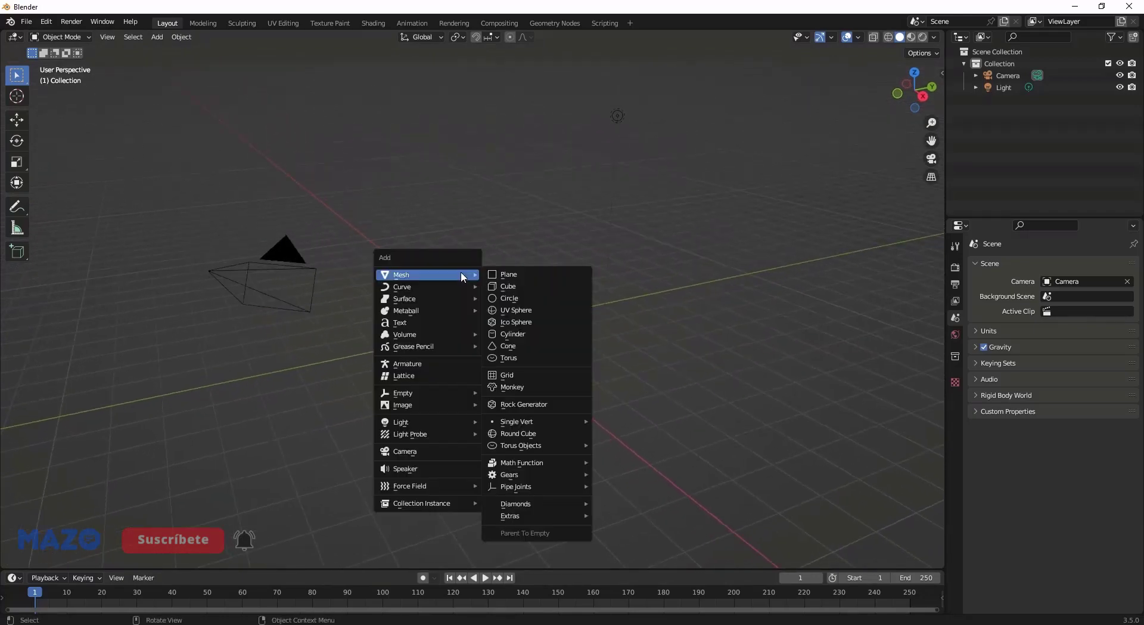
{"action": "left_click", "coordinate": [508, 288]}
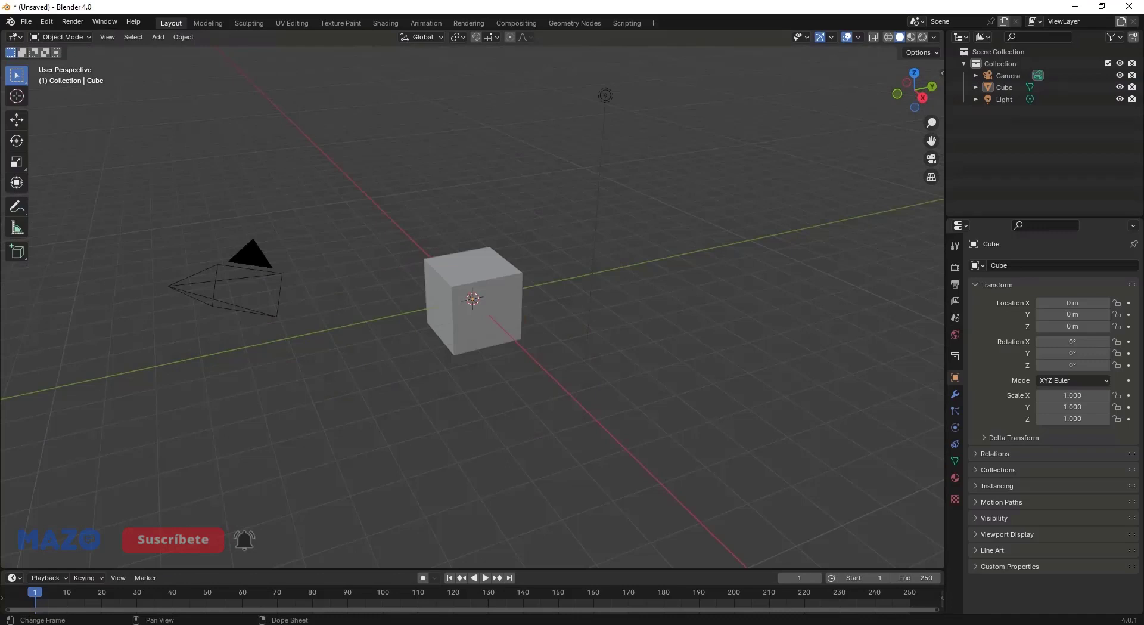
Step: Switch to Blender 4.0, select the default cube and examine the available file saving options
{"action": "middle_click_drag", "start_coordinate": [500, 167], "coordinate": [500, 199], "text": "shift"}
{"action": "scroll", "coordinate": [489, 283], "scroll_direction": "up", "scroll_amount": 1}
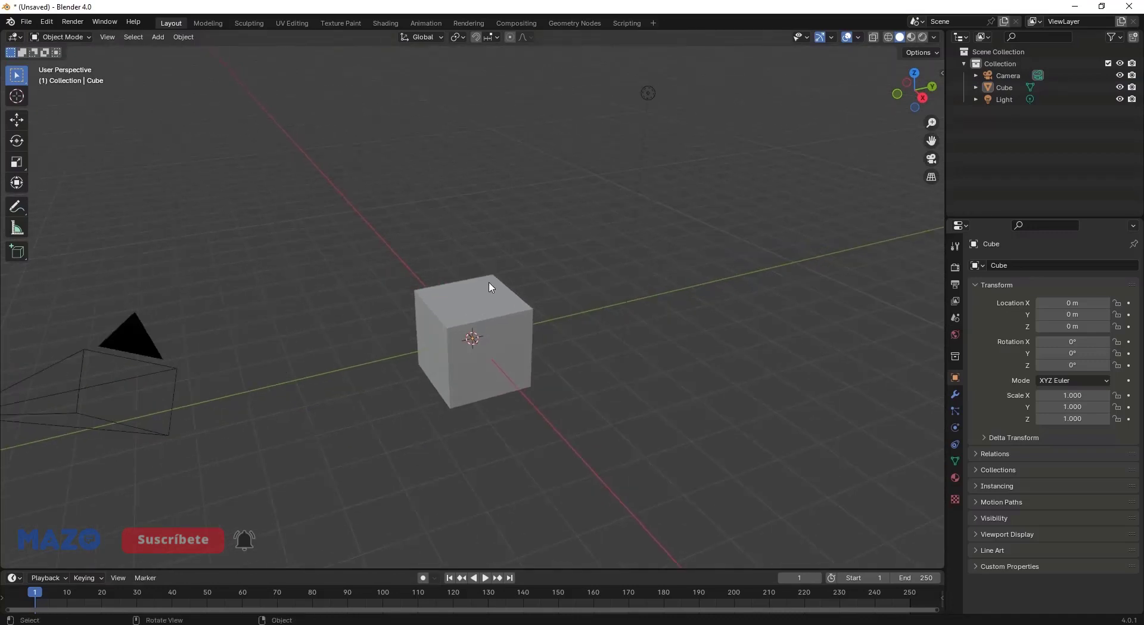
{"action": "scroll", "coordinate": [489, 289], "scroll_direction": "up", "scroll_amount": 1}
{"action": "left_click", "coordinate": [486, 298]}
{"action": "middle_click_drag", "start_coordinate": [434, 213], "coordinate": [442, 212]}
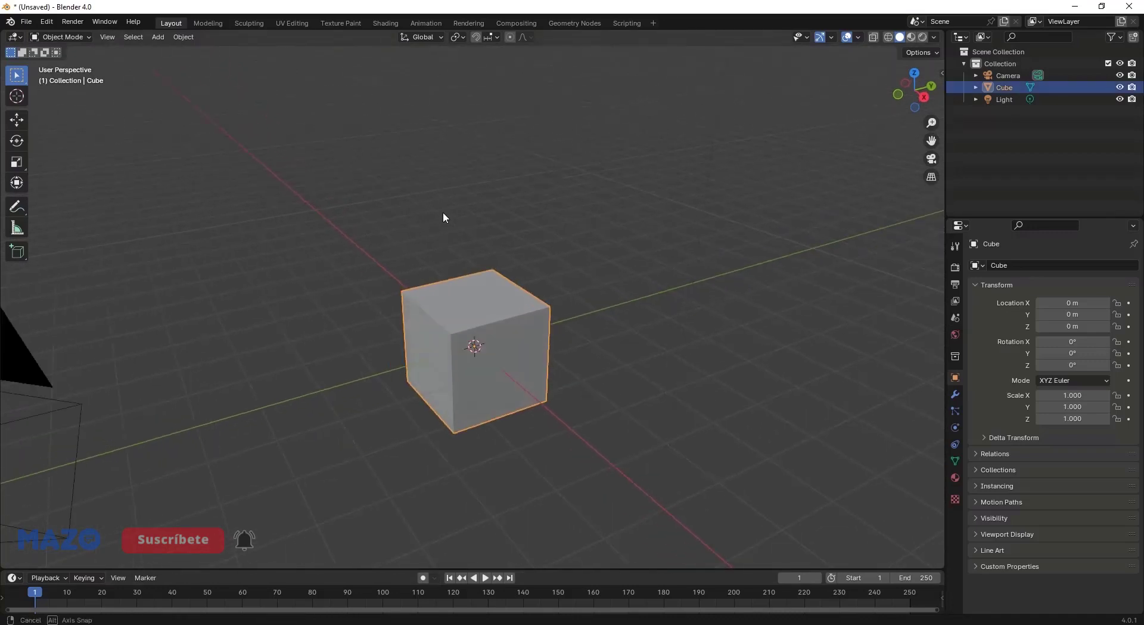
{"action": "left_click", "coordinate": [26, 22]}
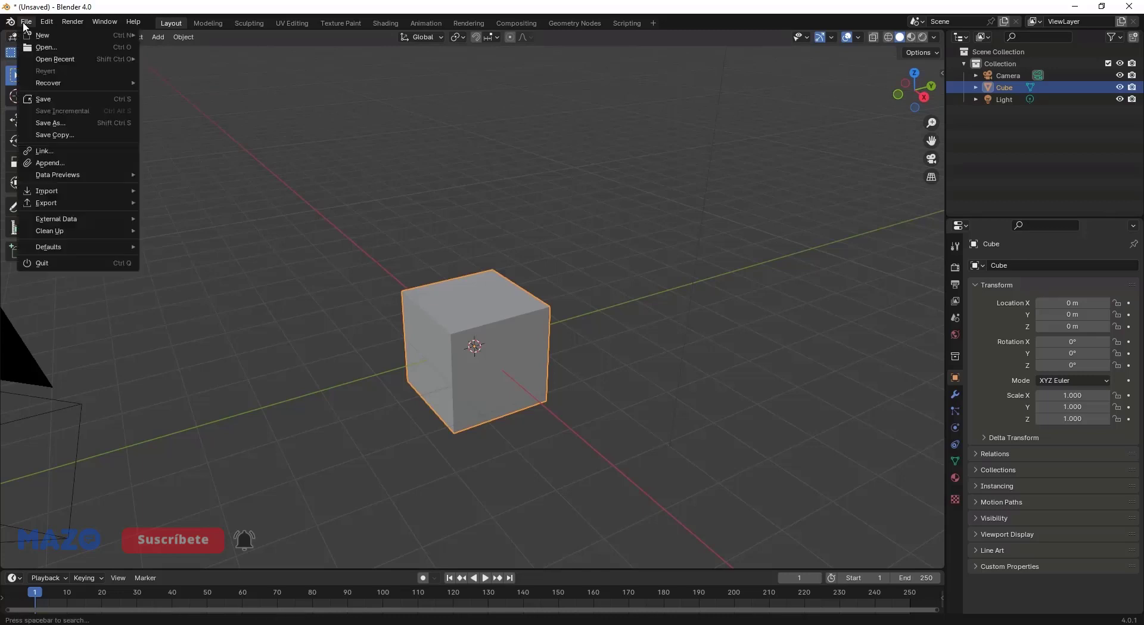
{"action": "left_click", "coordinate": [27, 23]}
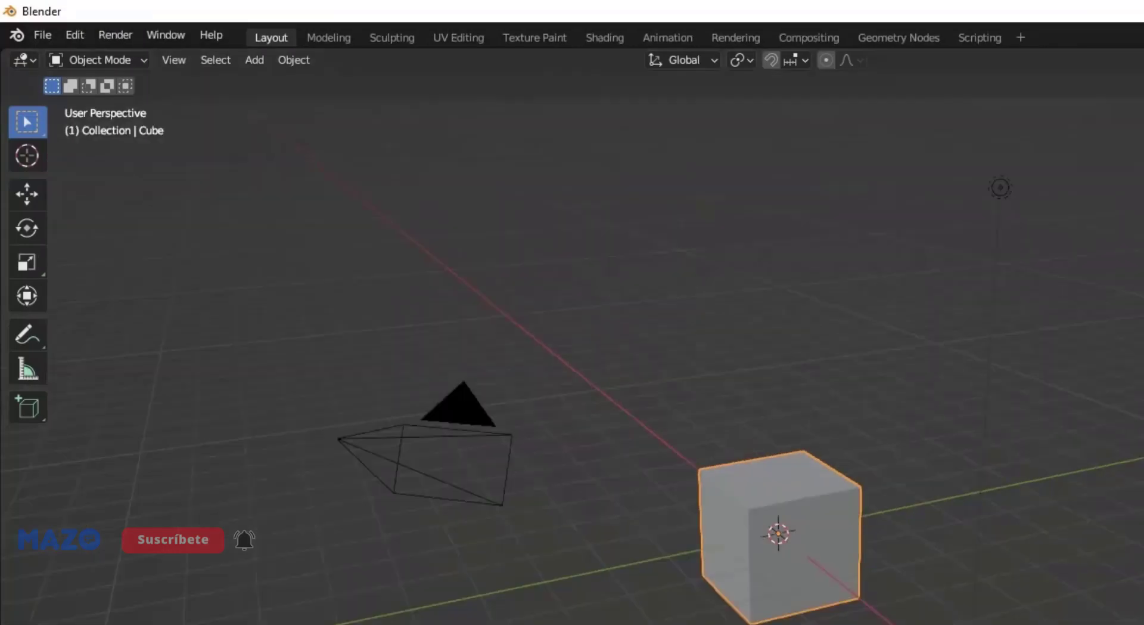
Step: Switch to Blender 3.5 and save its scene as version_3.5 in the UpdateBlender_4 folder on the Desktop
{"action": "left_click", "coordinate": [42, 34]}
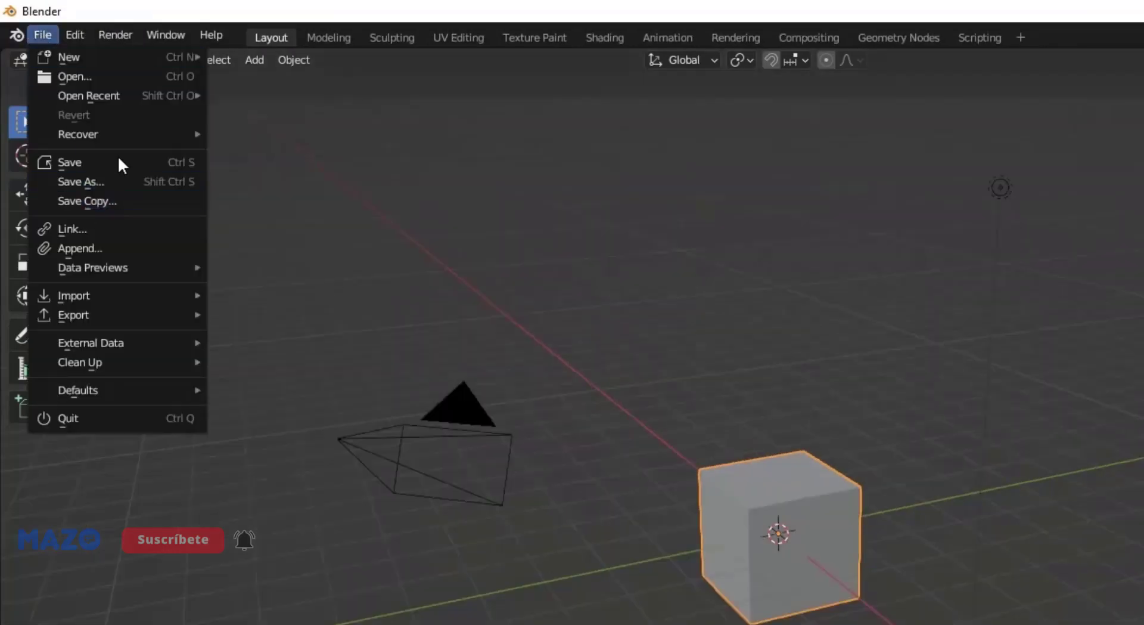
{"action": "left_click", "coordinate": [90, 182]}
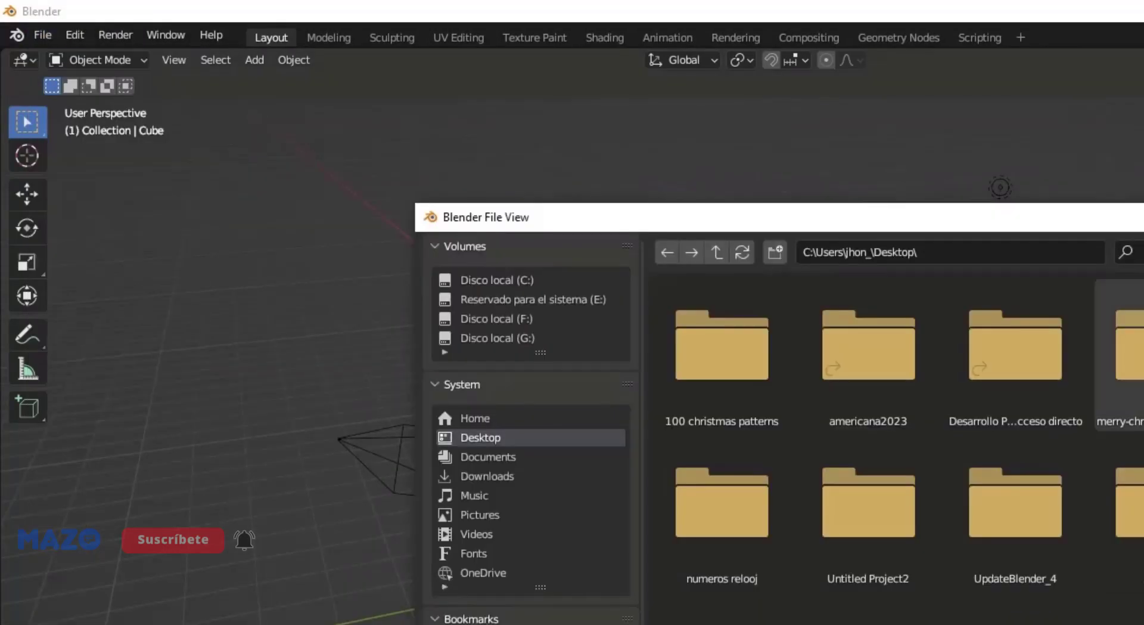
{"action": "double_click", "coordinate": [1004, 493]}
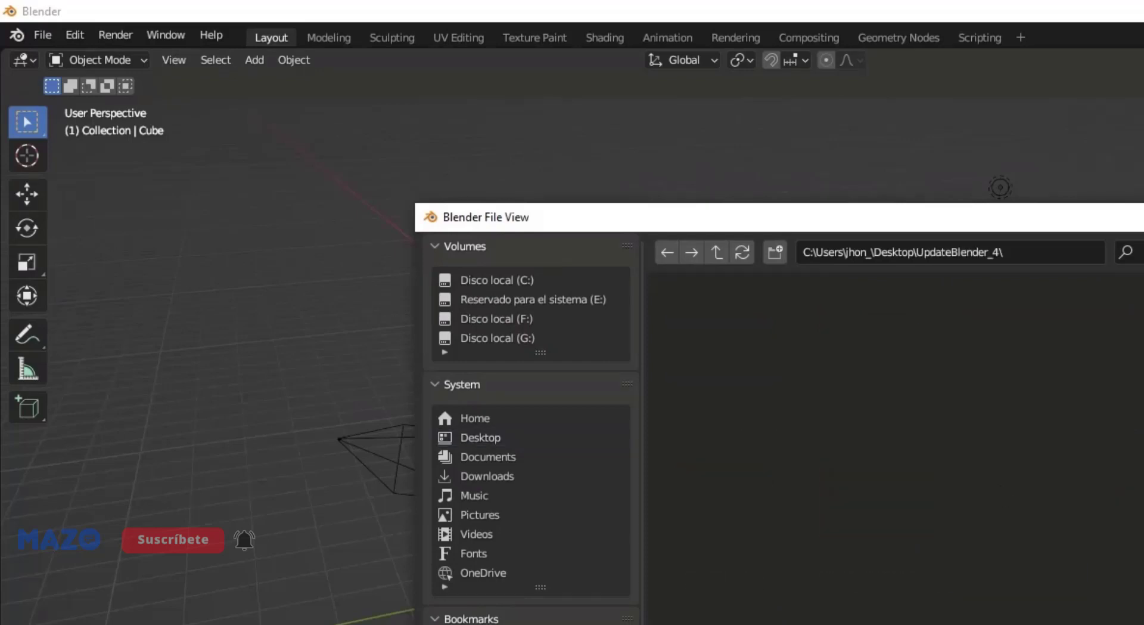
{"action": "left_click", "coordinate": [487, 482]}
{"action": "type", "text": "version_"}
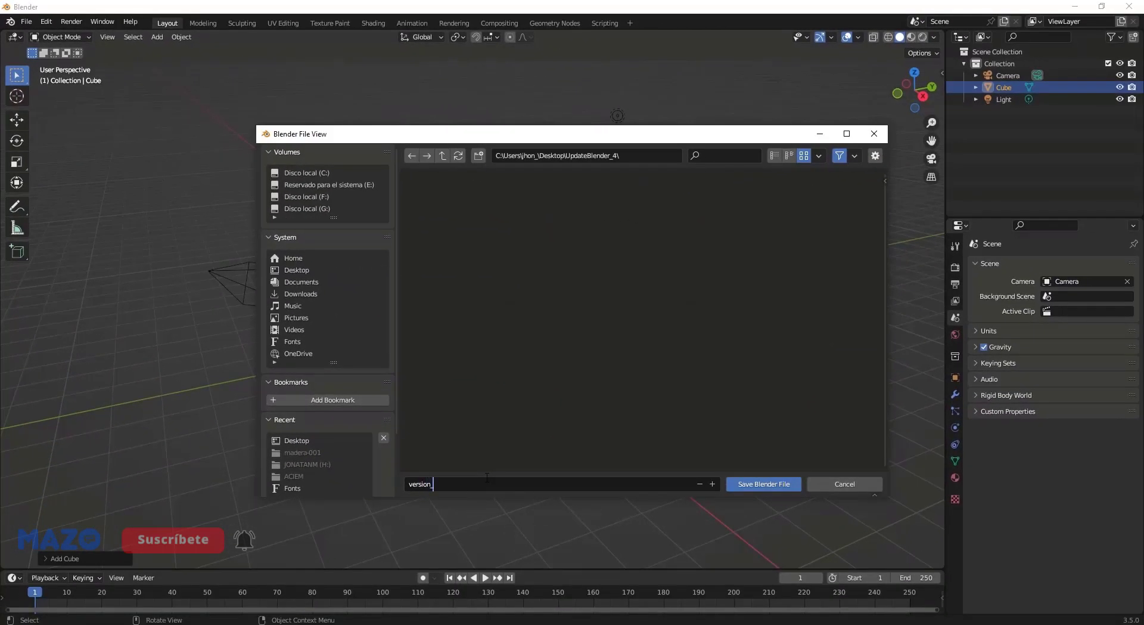
{"action": "type", "text": "3.5"}
{"action": "key", "text": "Left"}
{"action": "key", "text": "Left"}
{"action": "left_click", "coordinate": [781, 485]}
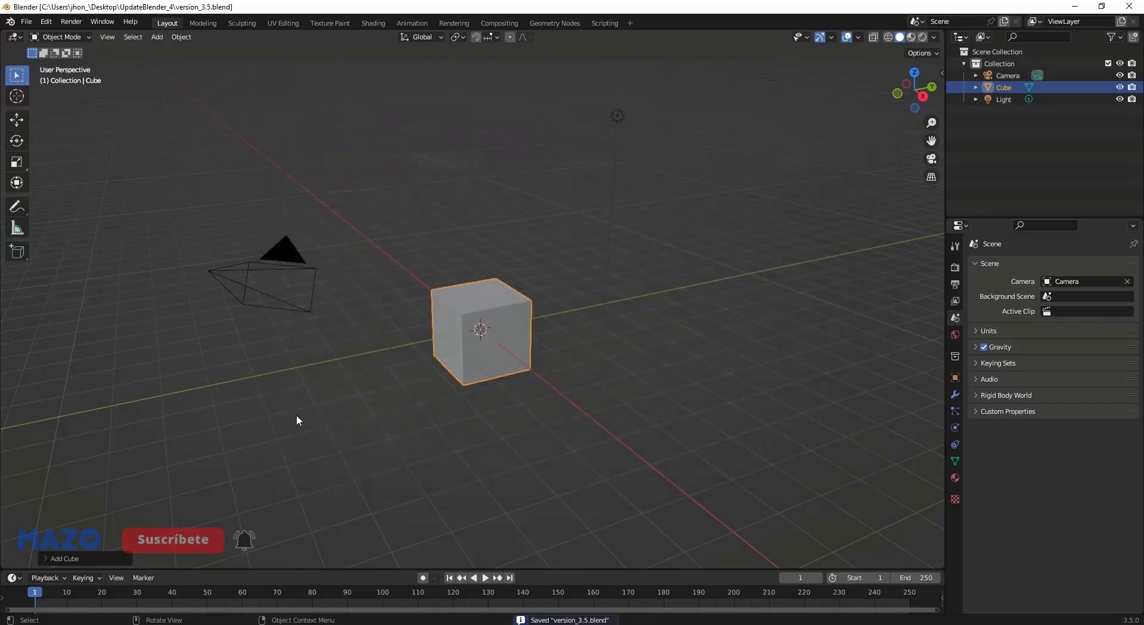
Step: Switch to Blender 4.0 and save its scene as version_4 in the Desktop's UpdateBlender_4 folder
{"action": "mouse_move", "coordinate": [342, 623]}
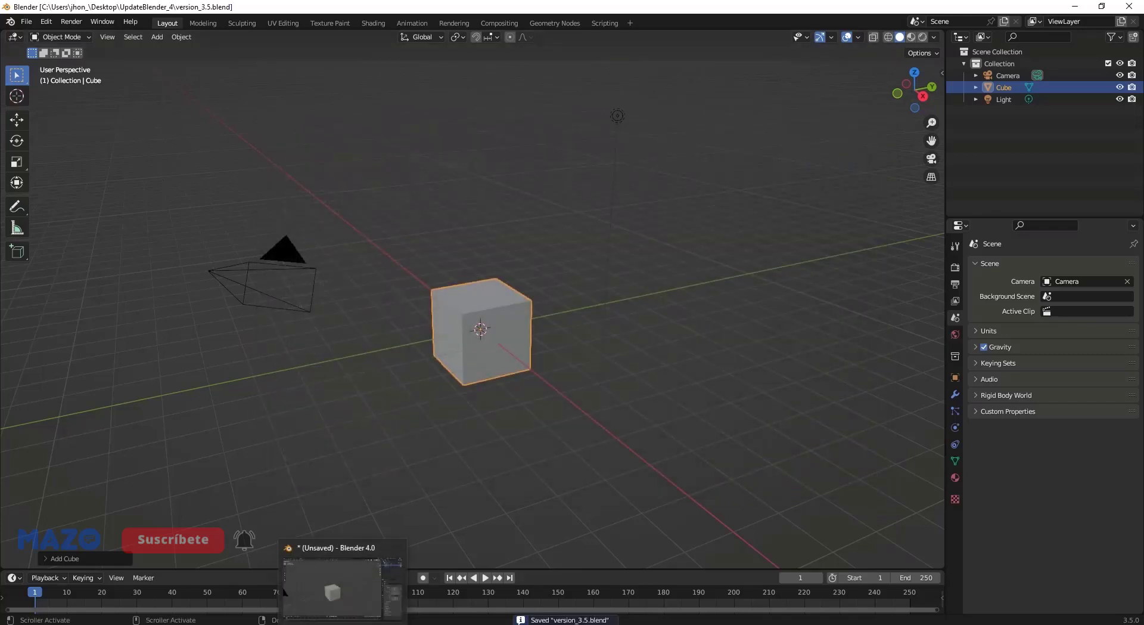
{"action": "left_click", "coordinate": [322, 587]}
{"action": "left_click", "coordinate": [26, 22]}
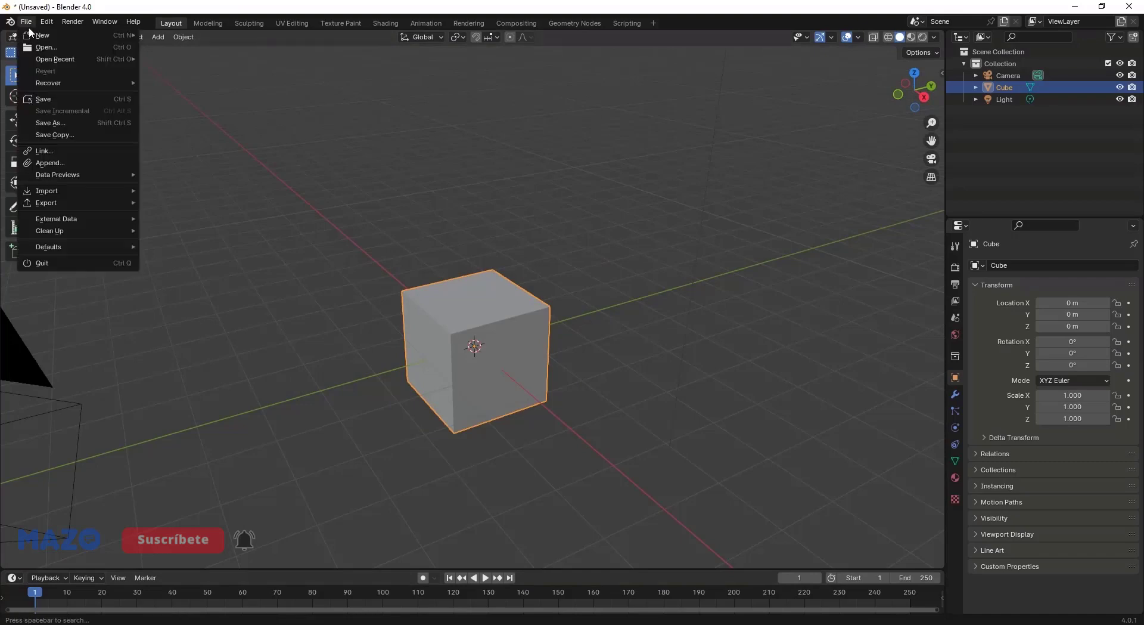
{"action": "left_click", "coordinate": [47, 99]}
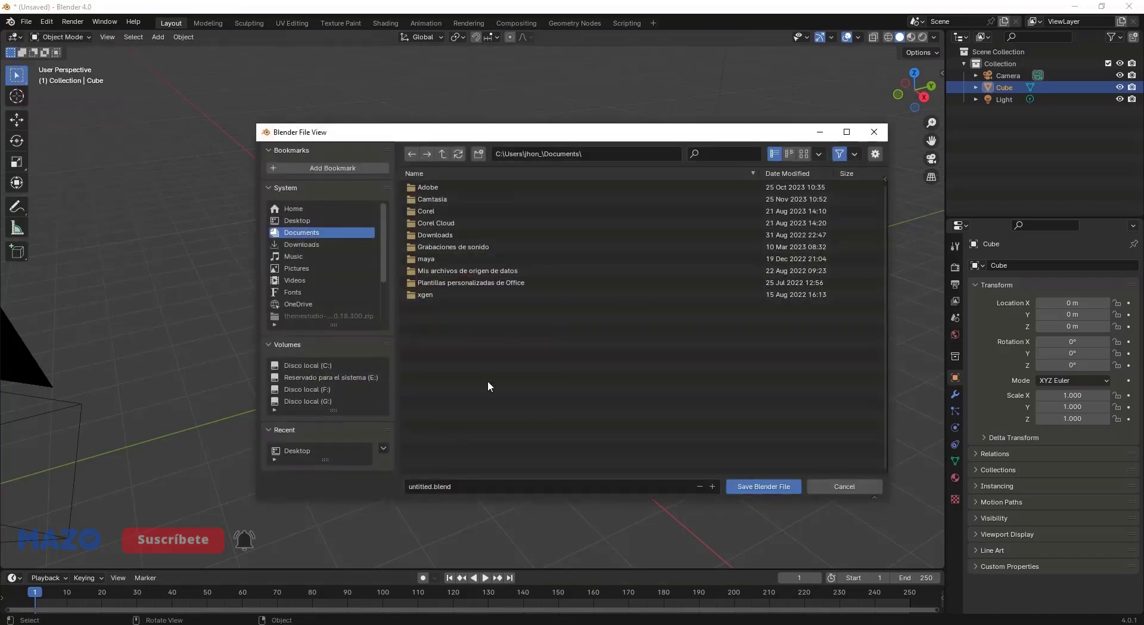
{"action": "left_click", "coordinate": [300, 222]}
{"action": "left_click", "coordinate": [465, 273]}
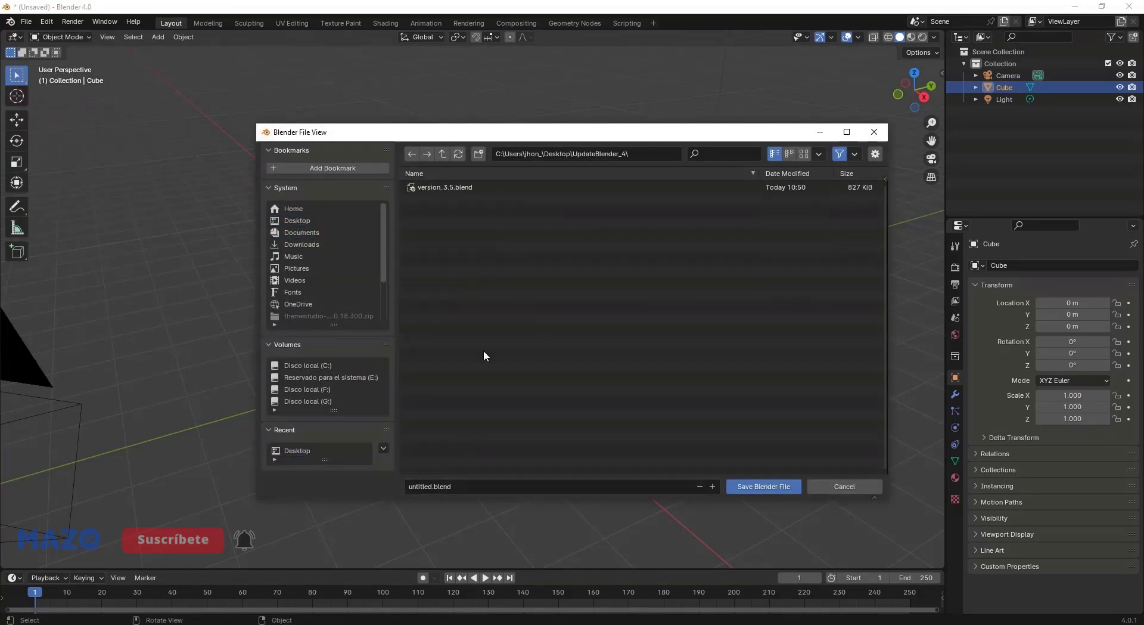
{"action": "left_click", "coordinate": [480, 487]}
{"action": "type", "text": "version_4"}
{"action": "key", "text": "Return"}
{"action": "left_click", "coordinate": [758, 486]}
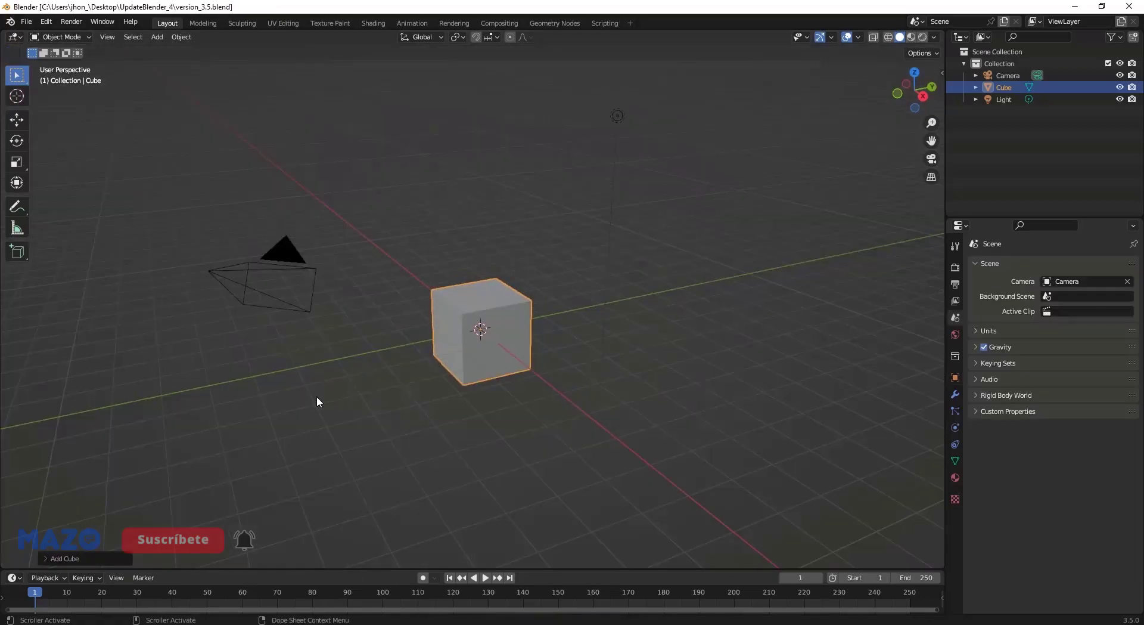
Step: Compare the file saving commands offered in Blender 3.5 with those in Blender 4.0
{"action": "left_click", "coordinate": [26, 21]}
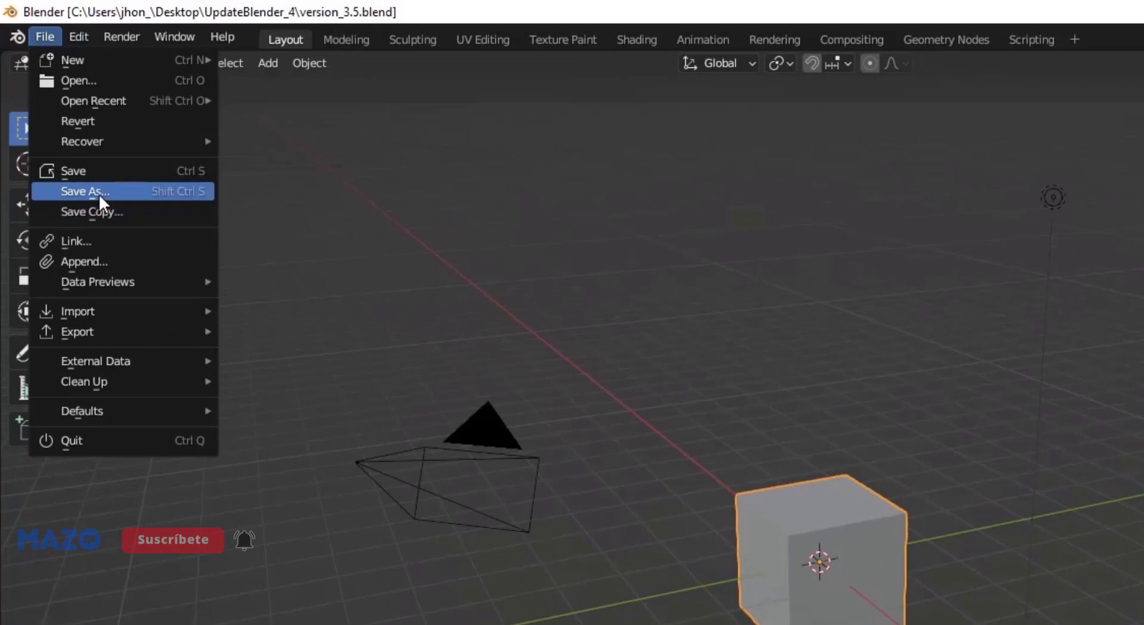
{"action": "left_click", "coordinate": [99, 194]}
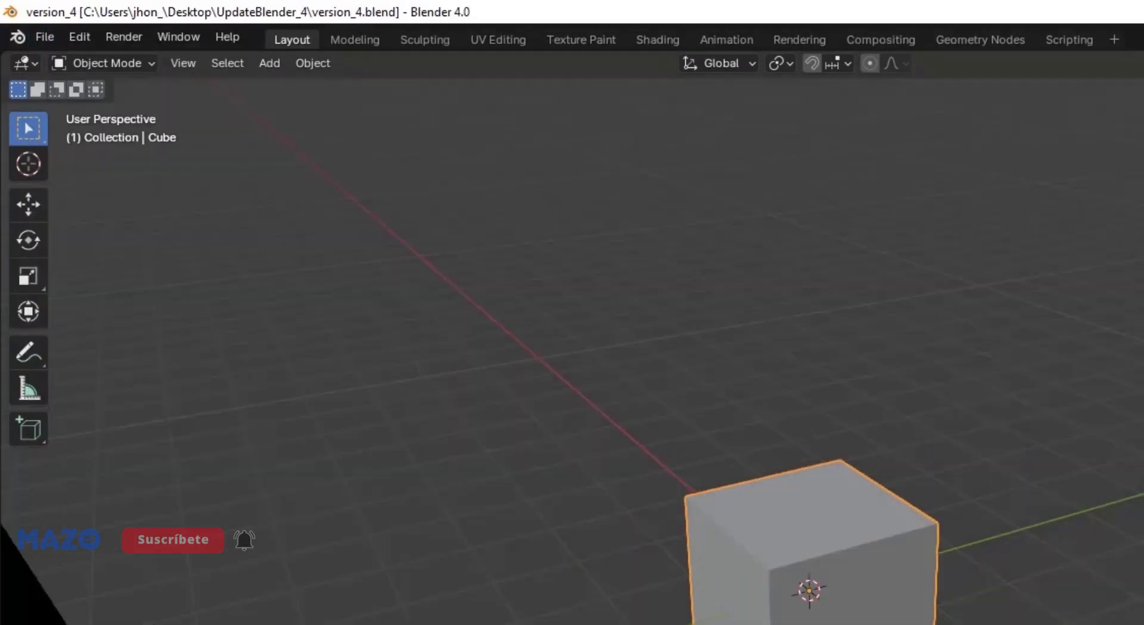
{"action": "left_click", "coordinate": [41, 37]}
{"action": "left_click", "coordinate": [654, 340]}
Step: Duplicate the cube in Blender 4.0 and place the copy beside it, at about X 2.56 m, Y 1.82 m, Z 0.55 m
{"action": "left_click", "coordinate": [757, 505]}
{"action": "scroll", "coordinate": [756, 504], "scroll_direction": "down", "scroll_amount": 2}
{"action": "middle_click_drag", "start_coordinate": [709, 474], "coordinate": [768, 492]}
{"action": "scroll", "coordinate": [850, 539], "scroll_direction": "up", "scroll_amount": 3}
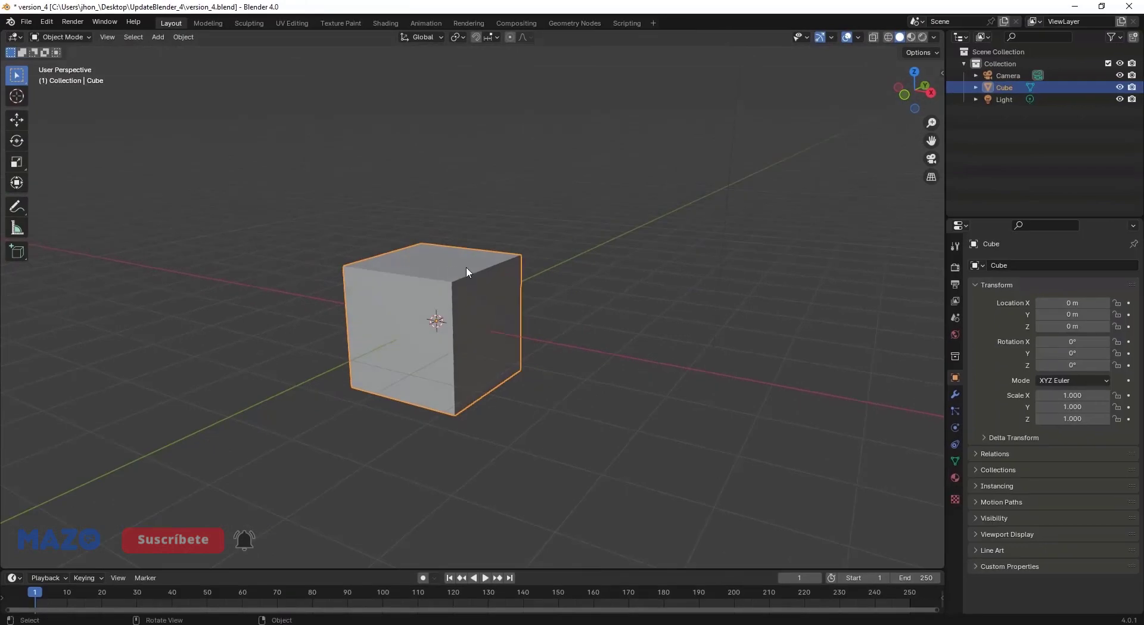
{"action": "key", "text": "shift+d"}
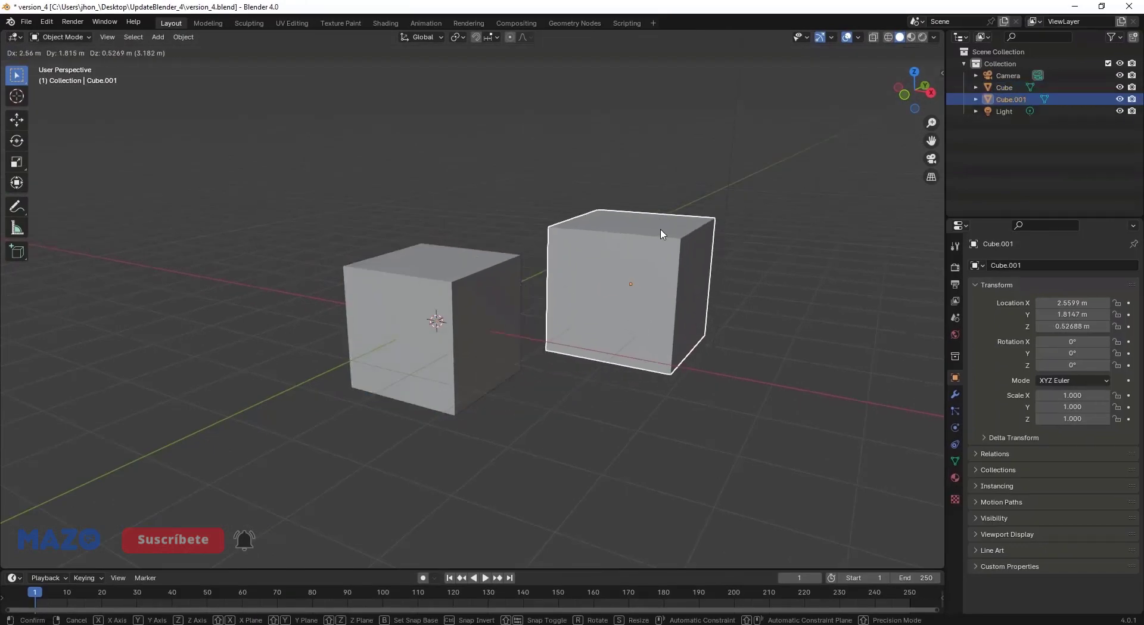
{"action": "left_click", "coordinate": [661, 234]}
{"action": "middle_click_drag", "start_coordinate": [509, 177], "coordinate": [475, 199]}
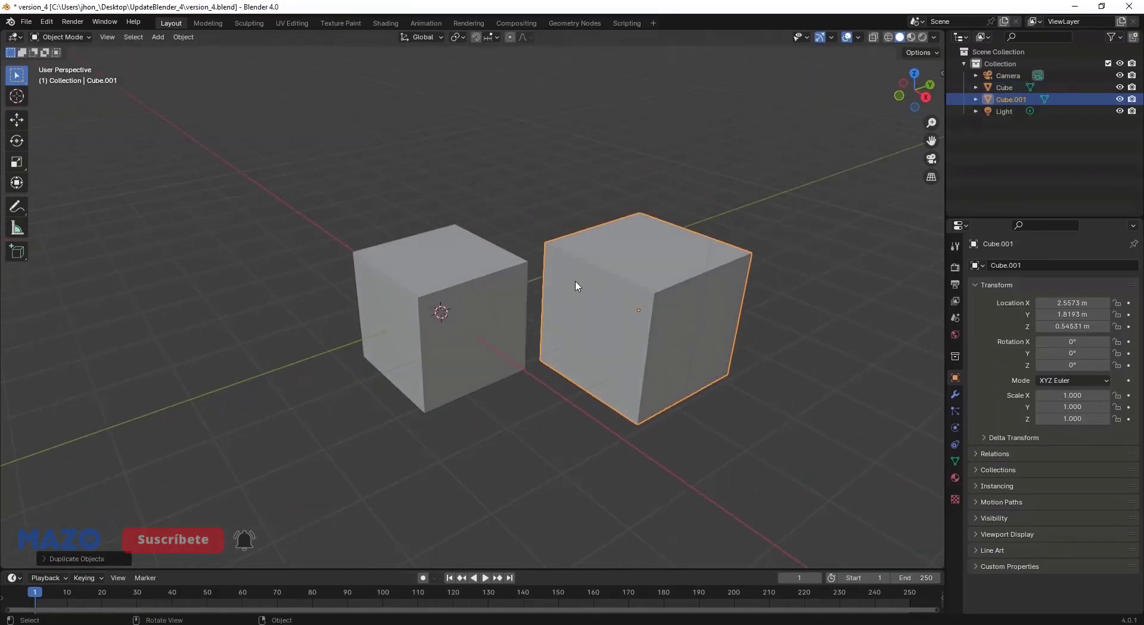
Step: Save the two-cube scene with Save Incremental and check the saved versions in the UpdateBlender_4 folder in File Explorer
{"action": "left_click", "coordinate": [26, 21]}
{"action": "left_click", "coordinate": [44, 114]}
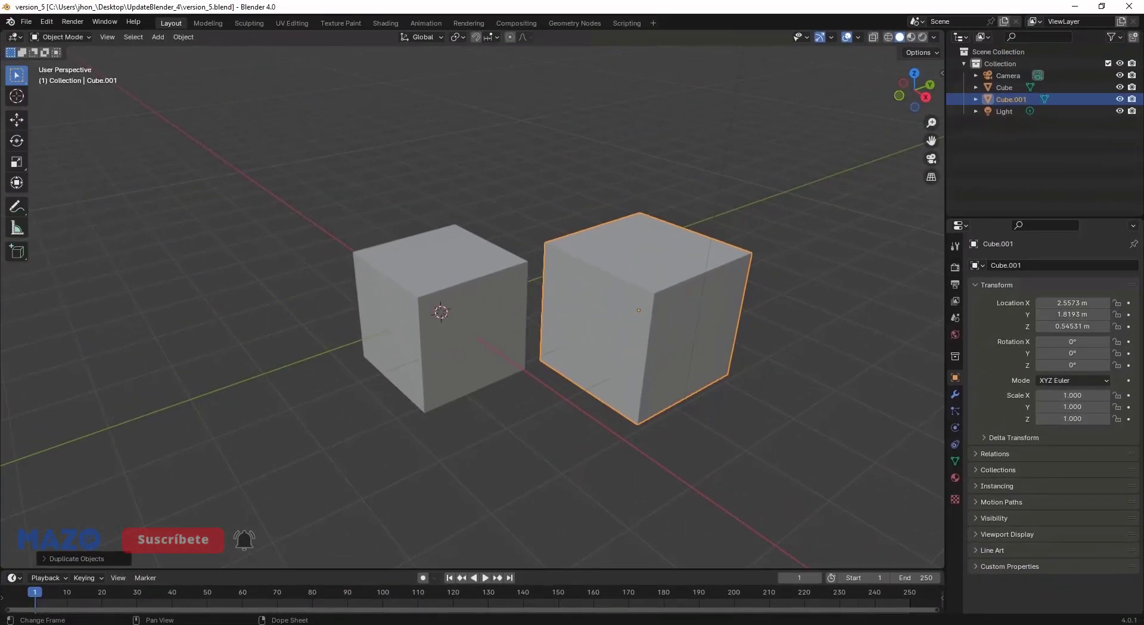
{"action": "left_click", "coordinate": [274, 623]}
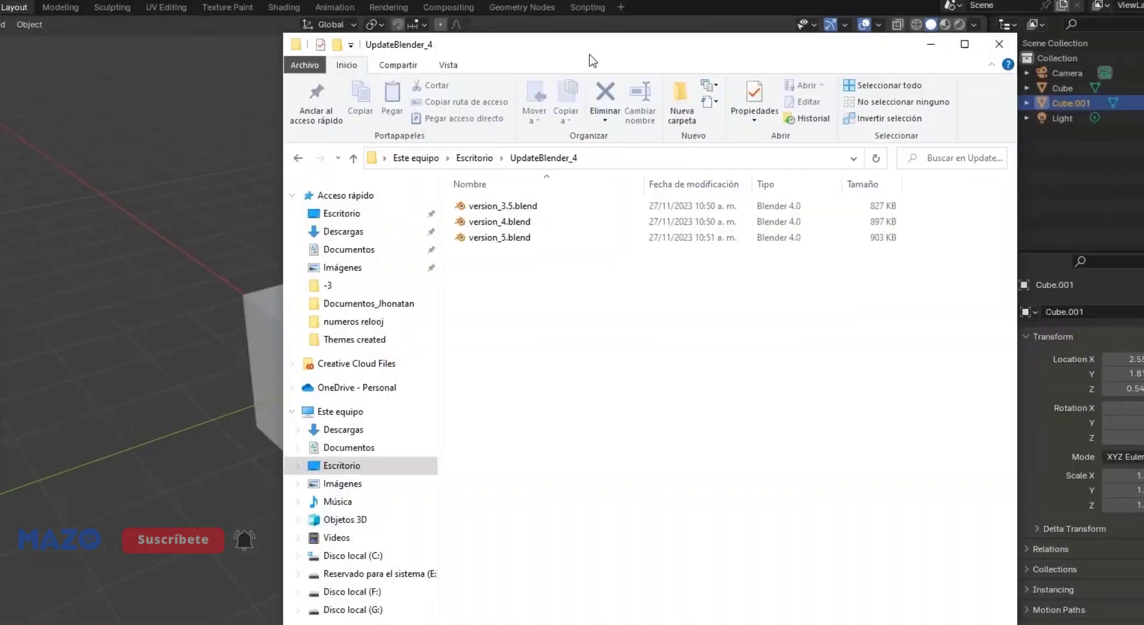
{"action": "left_click_drag", "start_coordinate": [633, 56], "coordinate": [469, 54]}
{"action": "left_click", "coordinate": [176, 258]}
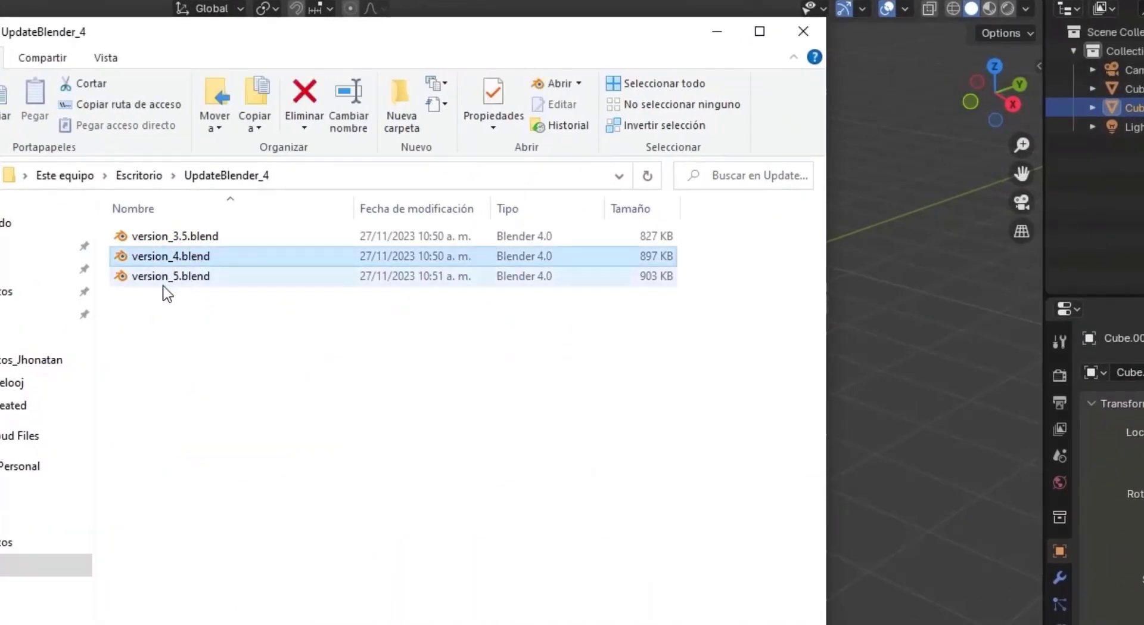
Step: Check version_5.blend in the UpdateBlender_4 folder, return to Blender 4.0 and delete both cubes from the scene
{"action": "left_click", "coordinate": [208, 279]}
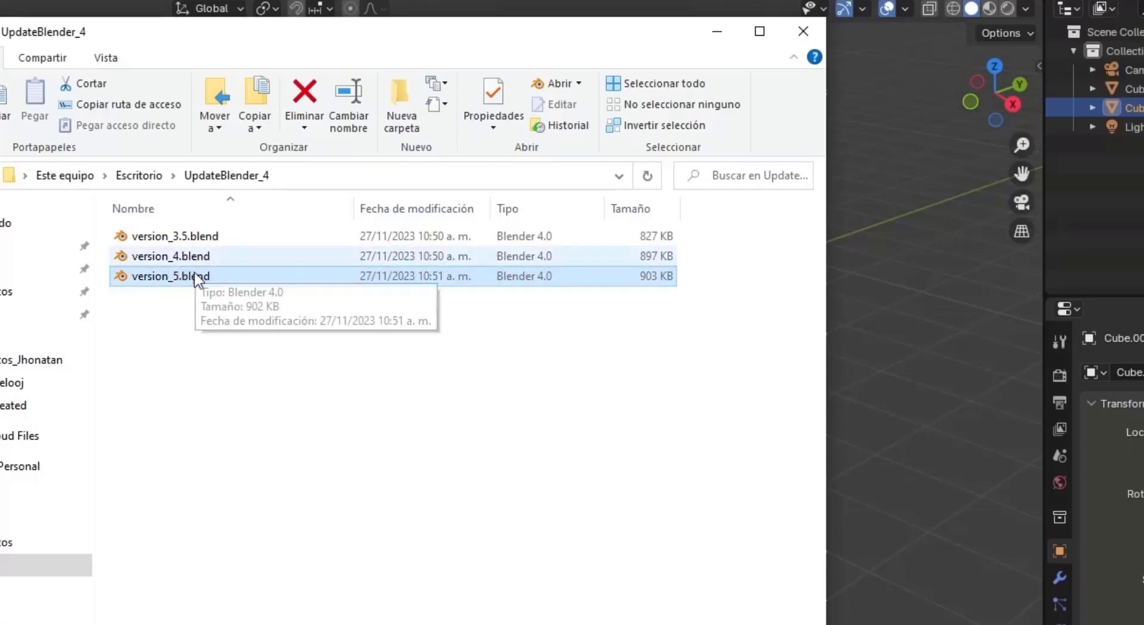
{"action": "left_click", "coordinate": [715, 37]}
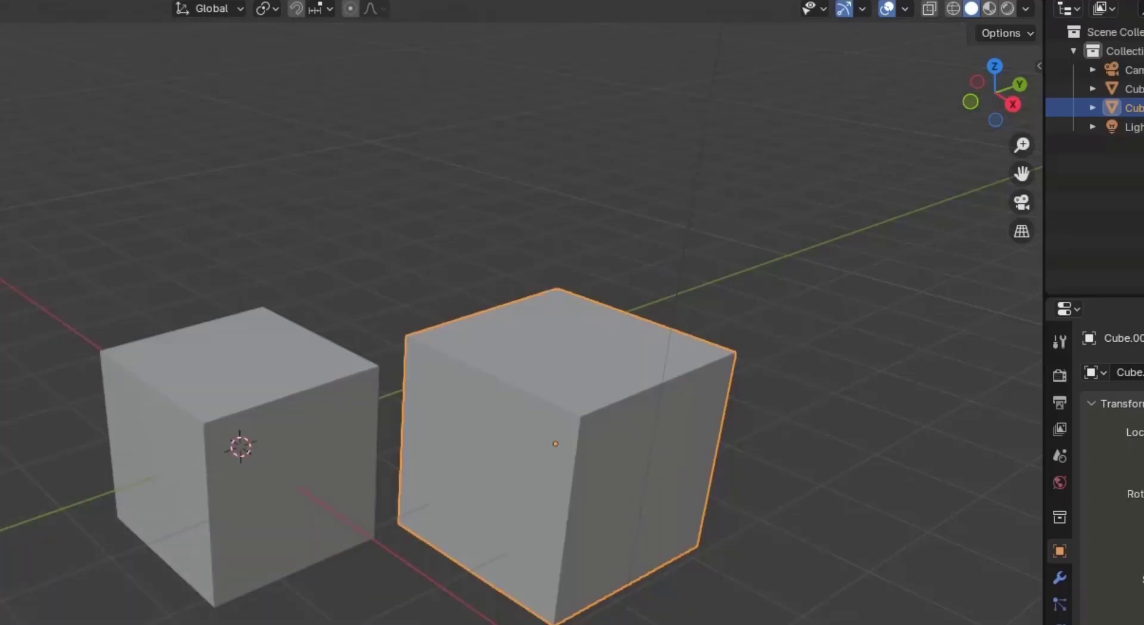
{"action": "key", "text": "alt+a"}
{"action": "left_click", "coordinate": [488, 481]}
{"action": "key", "text": "Delete"}
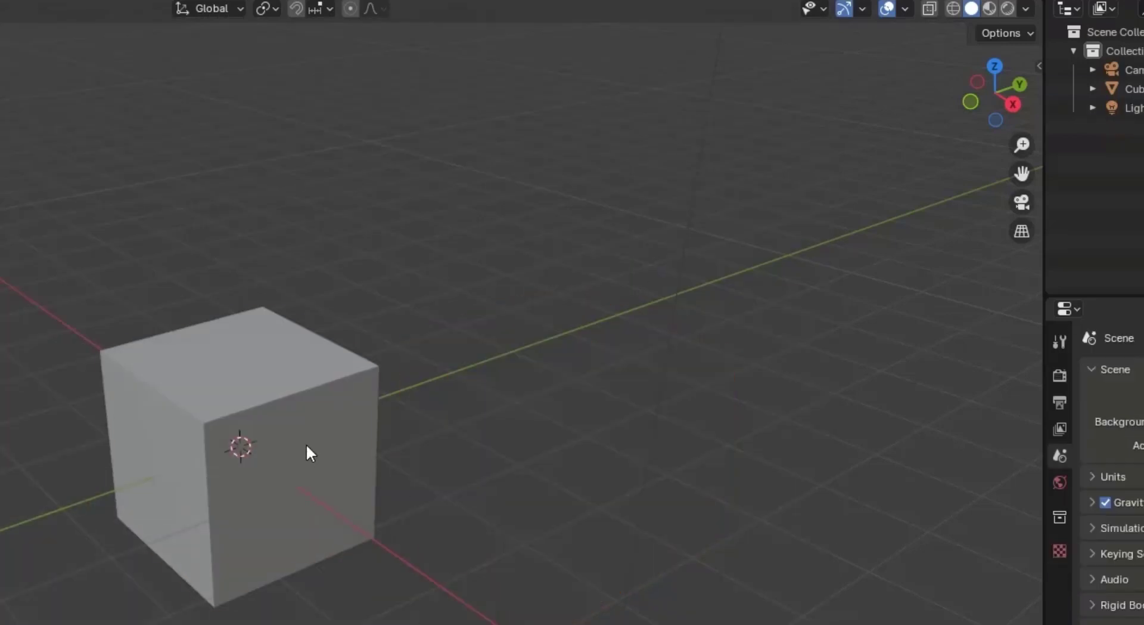
{"action": "left_click", "coordinate": [306, 445]}
{"action": "key", "text": "Delete"}
Step: Add a UV Sphere mesh at the 3D cursor in the emptied scene
{"action": "key", "text": "shift+a"}
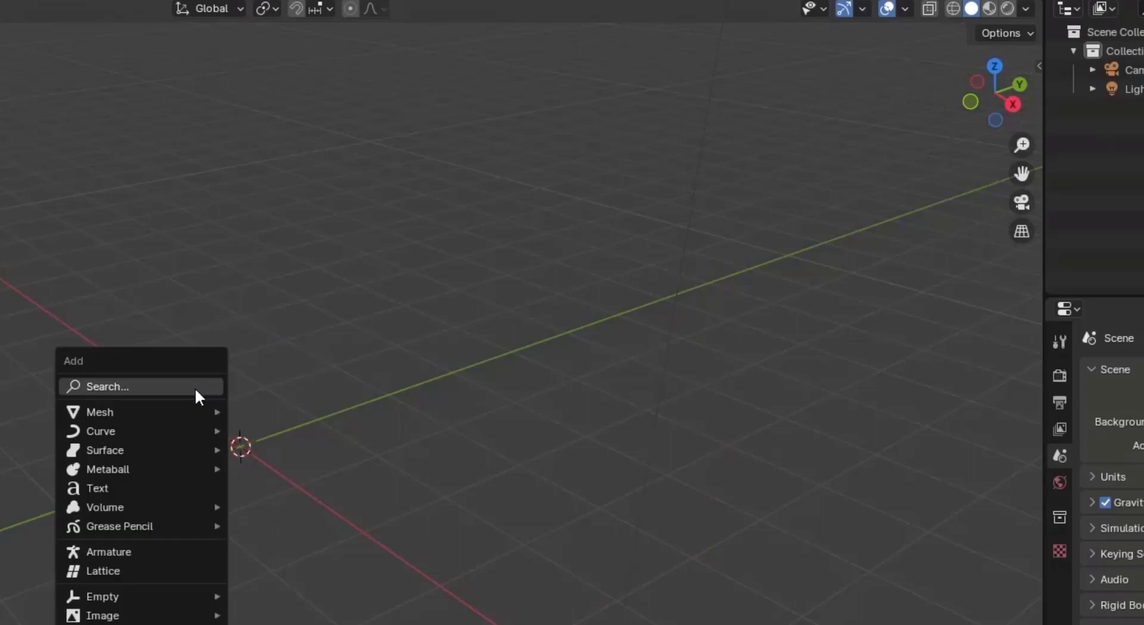
{"action": "mouse_move", "coordinate": [155, 409]}
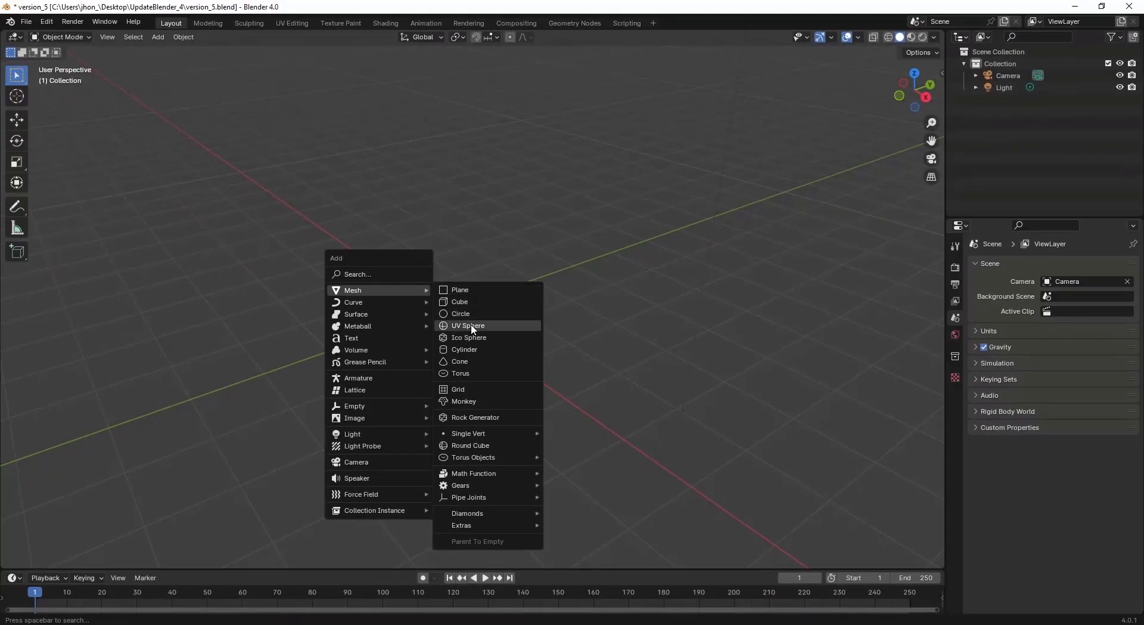
{"action": "left_click", "coordinate": [470, 325]}
Step: Save the sphere scene as the next version, version_6.blend, and check it in the UpdateBlender_4 folder in File Explorer
{"action": "left_click", "coordinate": [26, 22]}
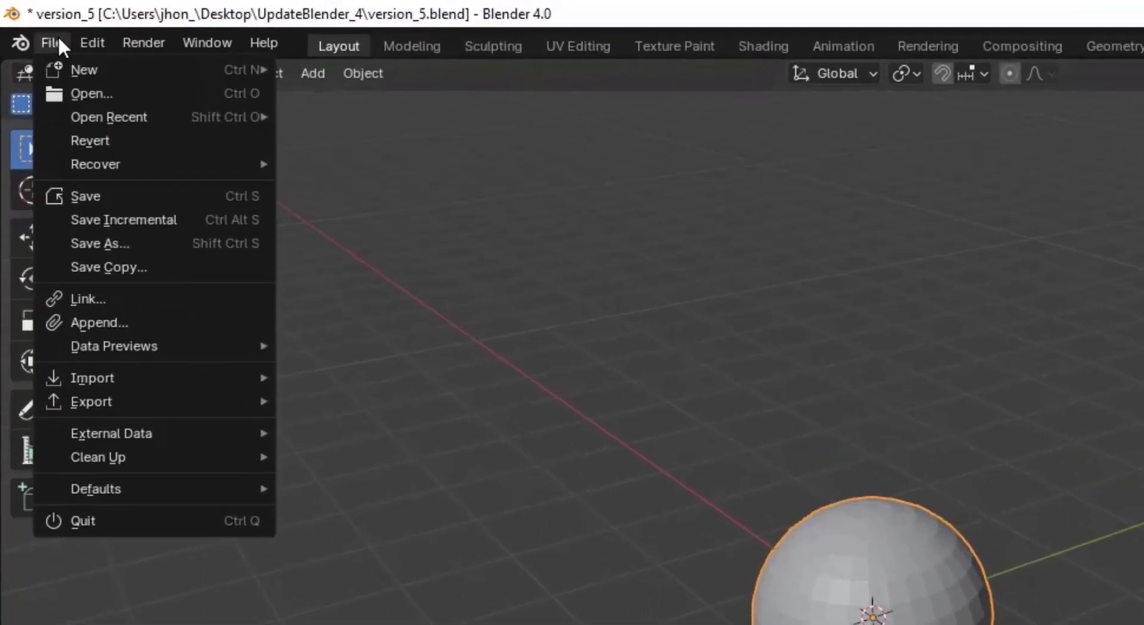
{"action": "left_click", "coordinate": [106, 240]}
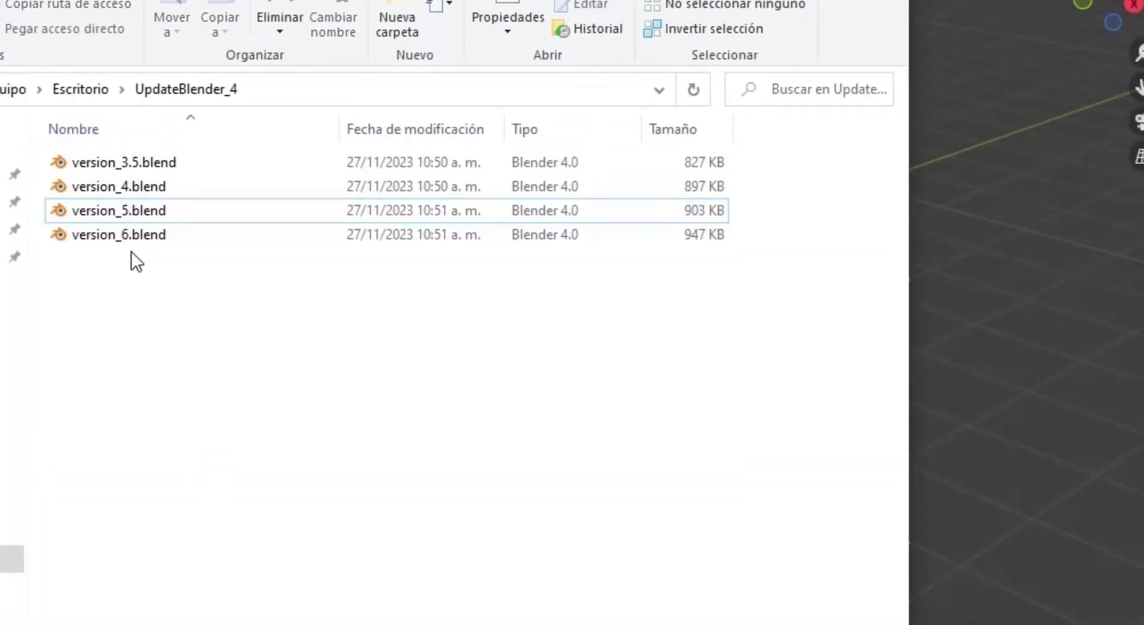
{"action": "left_click", "coordinate": [130, 239]}
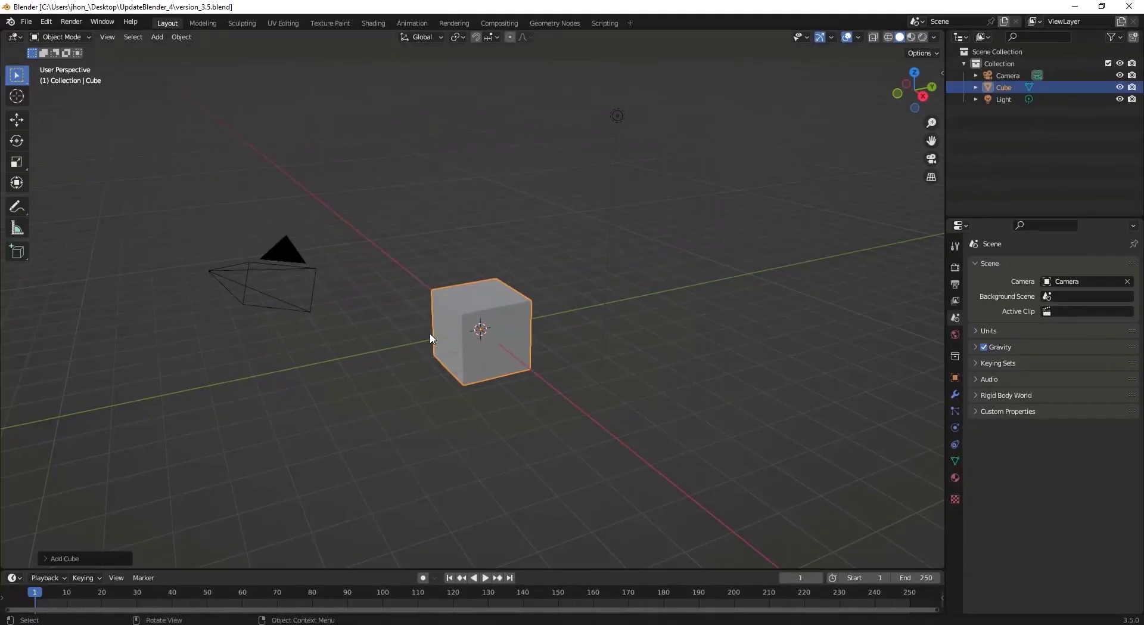
Step: In Blender 3.5, save a copy of the cube scene as version_3.5_1.blend in UpdateBlender_4 and check it in File Explorer
{"action": "scroll", "coordinate": [541, 331], "scroll_direction": "up", "scroll_amount": 3}
{"action": "middle_click_drag", "start_coordinate": [543, 322], "coordinate": [567, 348]}
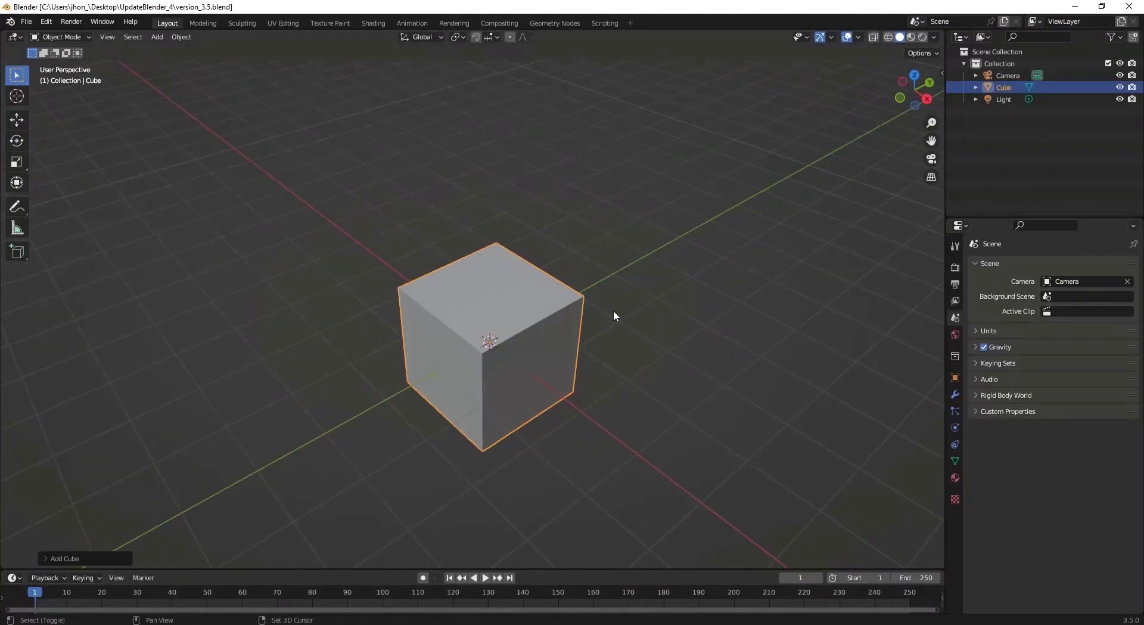
{"action": "middle_click_drag", "start_coordinate": [613, 310], "coordinate": [465, 238], "text": "shift"}
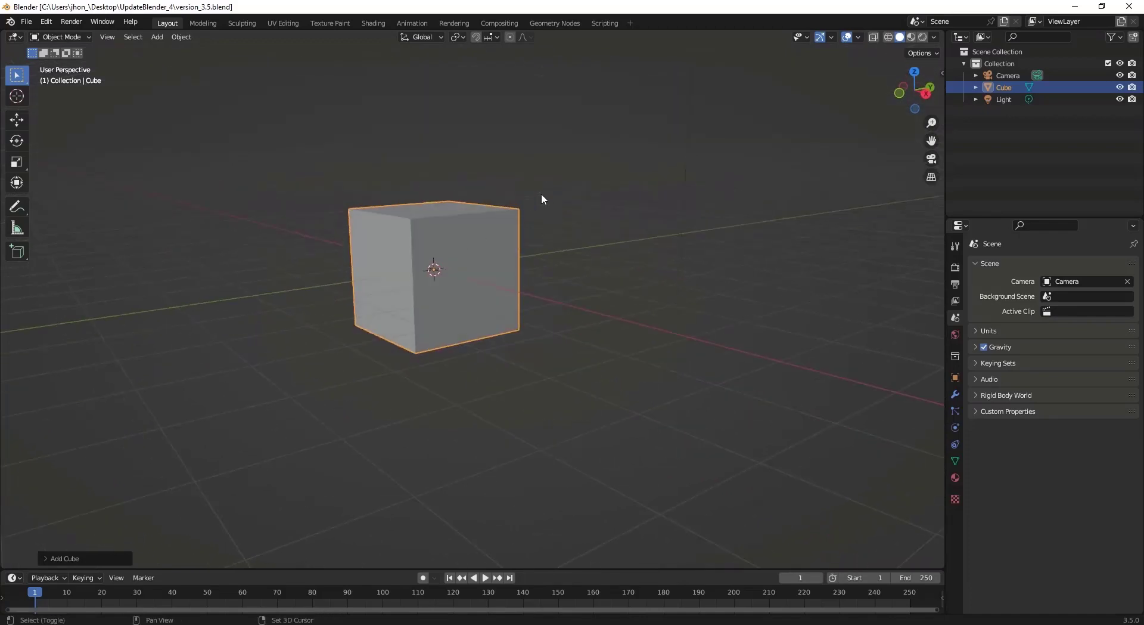
{"action": "scroll", "coordinate": [548, 208], "scroll_direction": "up", "scroll_amount": 2}
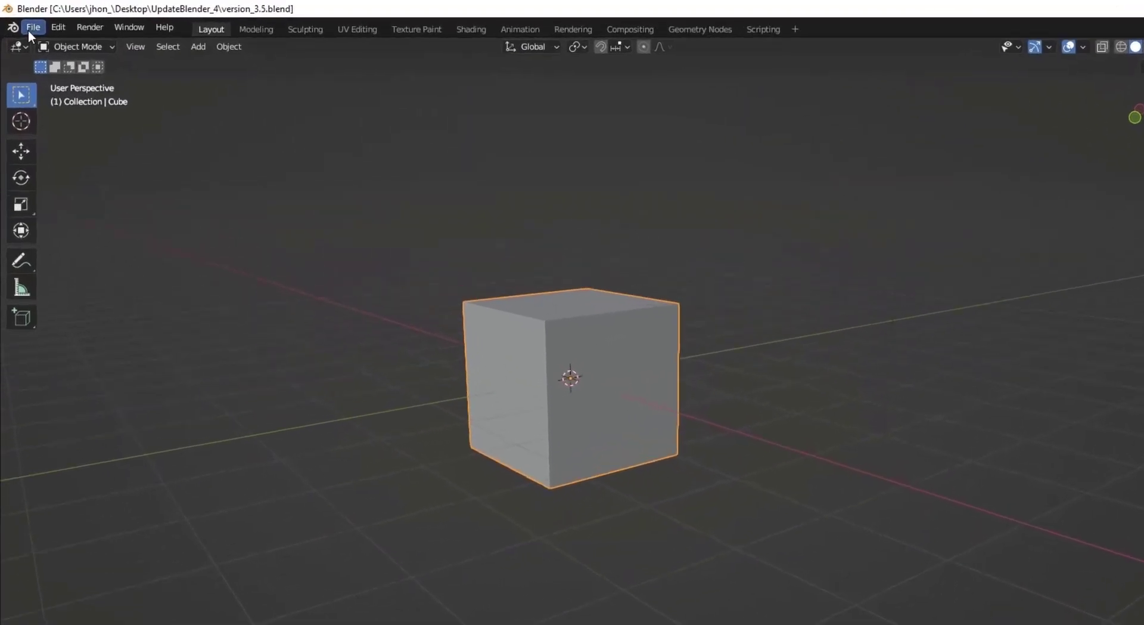
{"action": "left_click", "coordinate": [25, 22]}
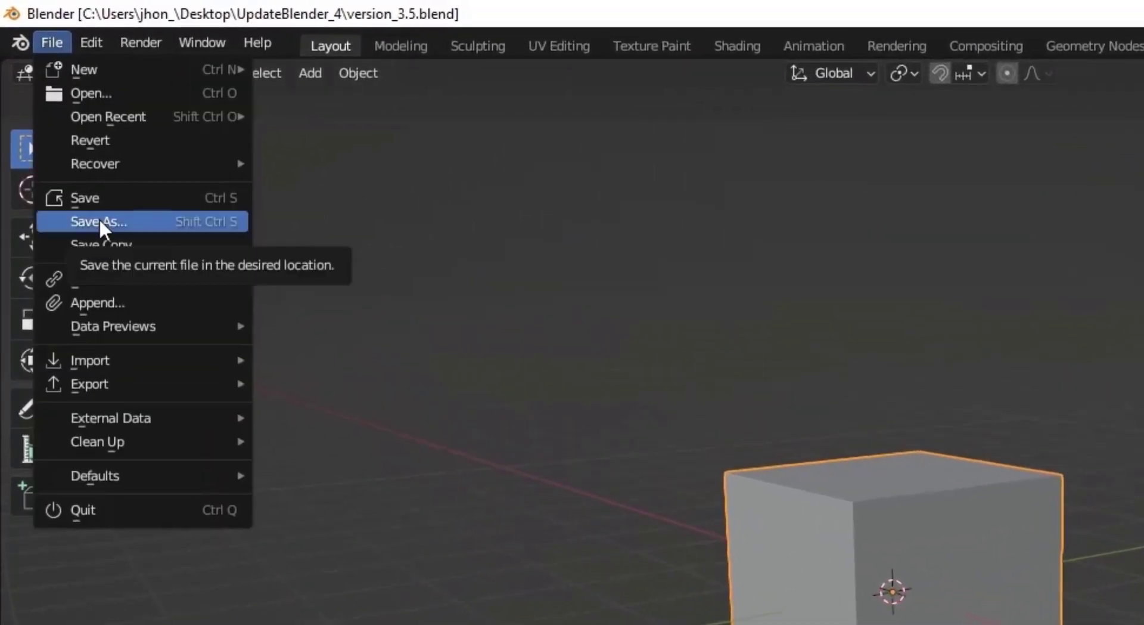
{"action": "left_click", "coordinate": [99, 242]}
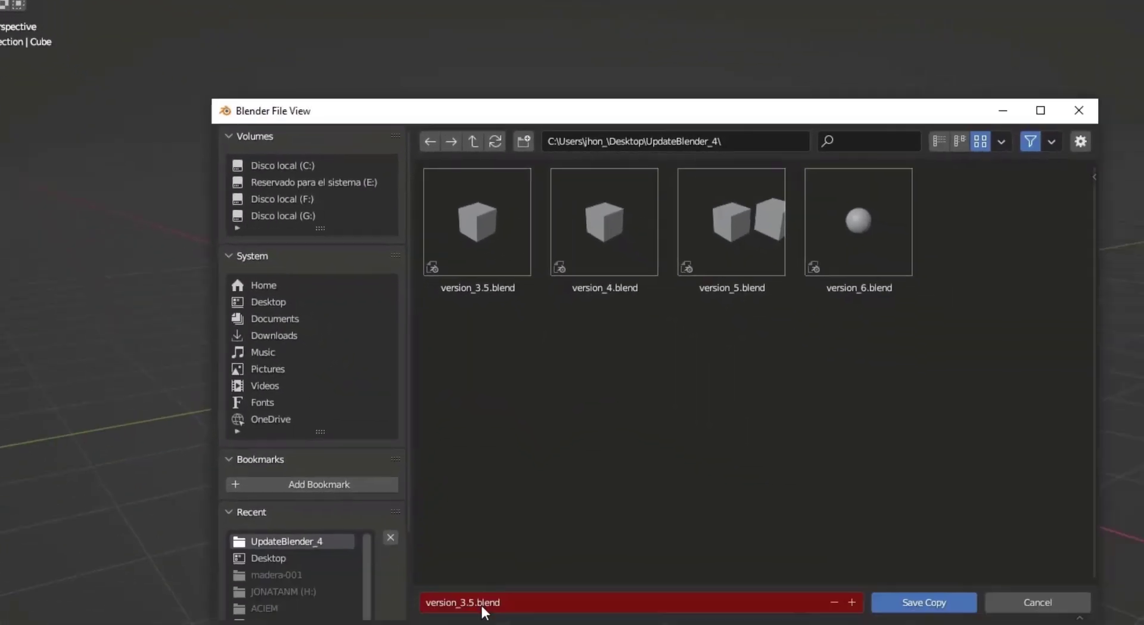
{"action": "left_click", "coordinate": [411, 527]}
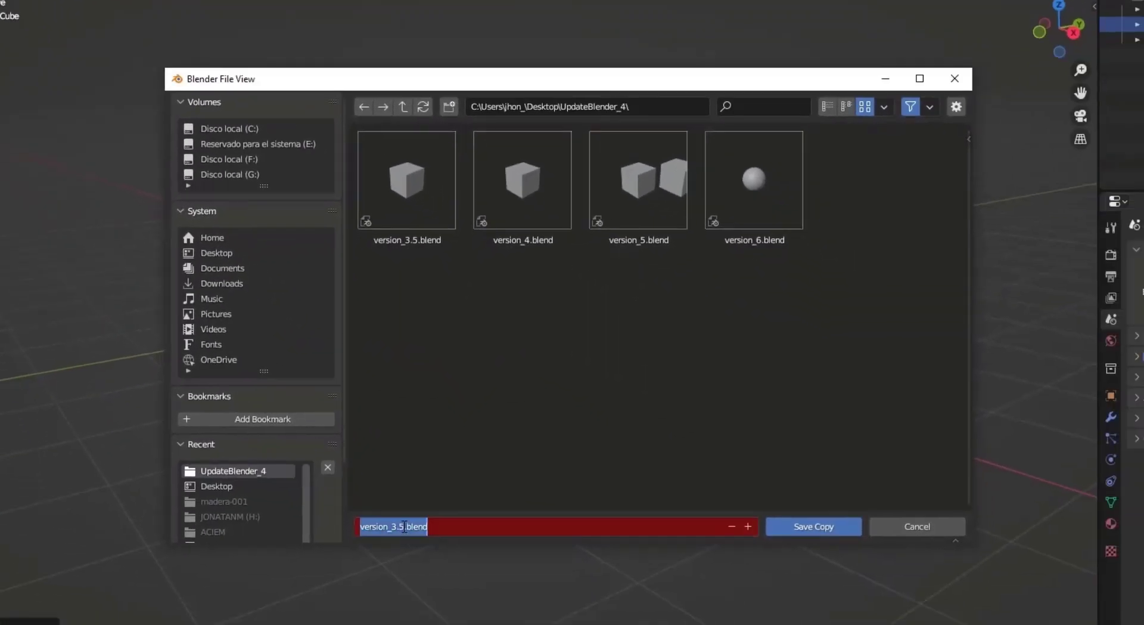
{"action": "left_click", "coordinate": [404, 526]}
{"action": "type", "text": "_"}
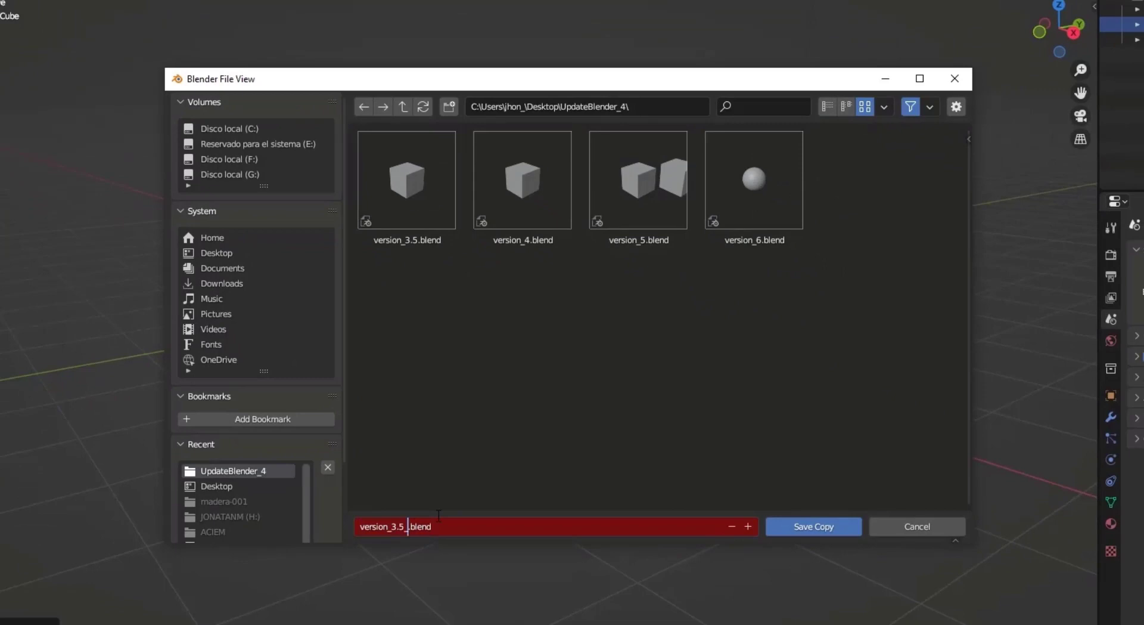
{"action": "type", "text": "1"}
{"action": "left_click", "coordinate": [813, 527]}
{"action": "left_click", "coordinate": [814, 527]}
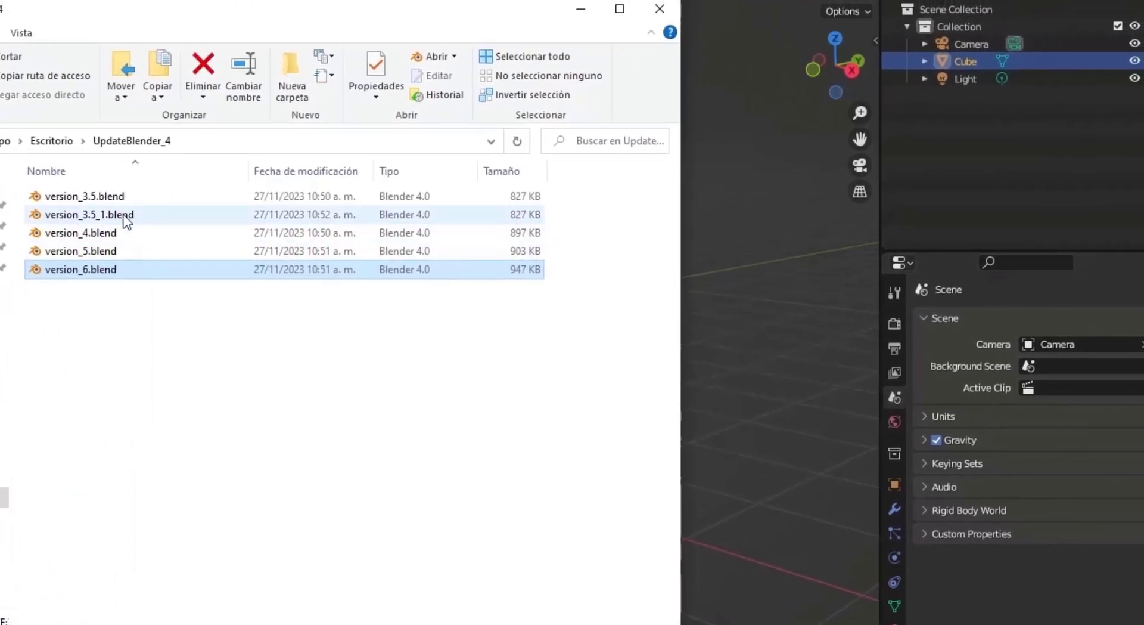
{"action": "left_click", "coordinate": [122, 215]}
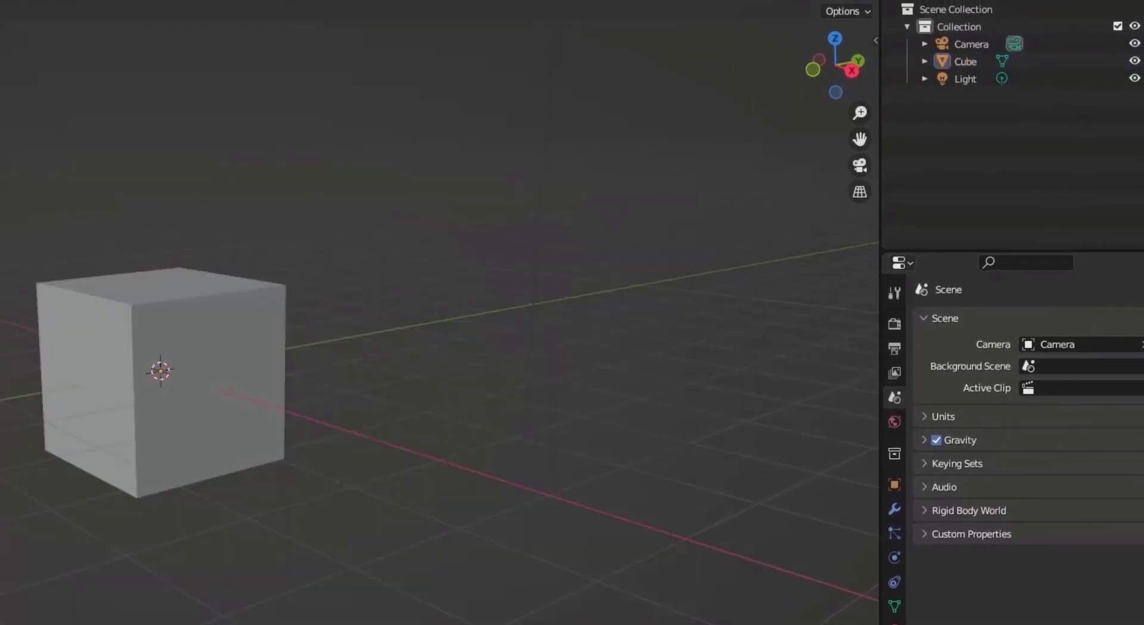
Step: Save the Blender 3.5 cube scene with Save As under the name version_3.5_2.blend in the UpdateBlender_4 folder
{"action": "key", "text": "ctrl+shift+s"}
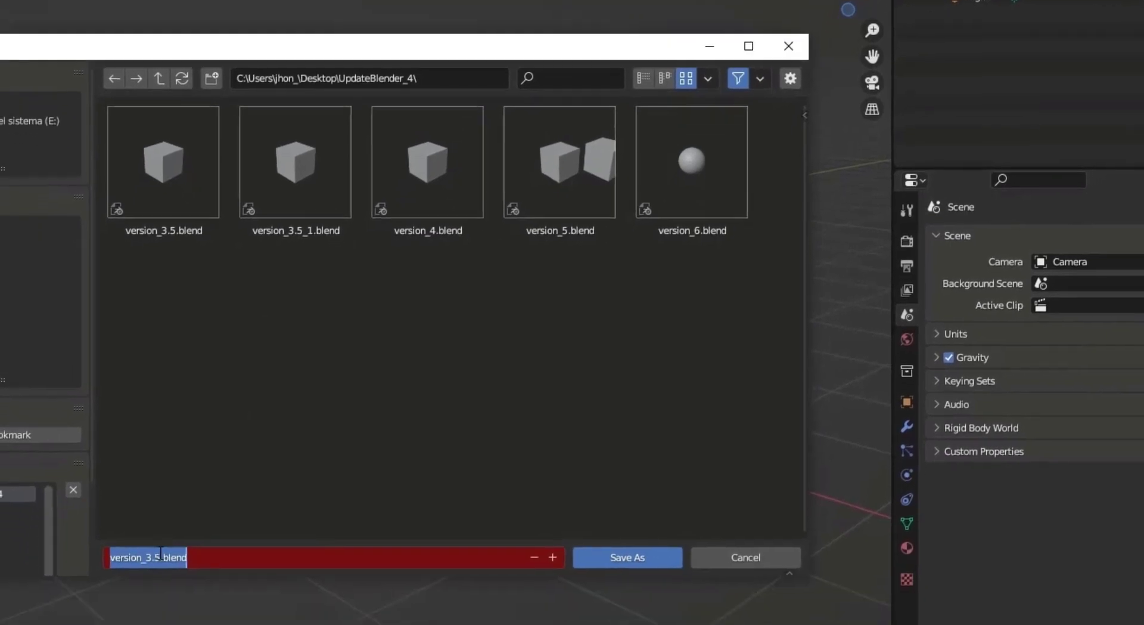
{"action": "left_click", "coordinate": [160, 554]}
{"action": "type", "text": "_"}
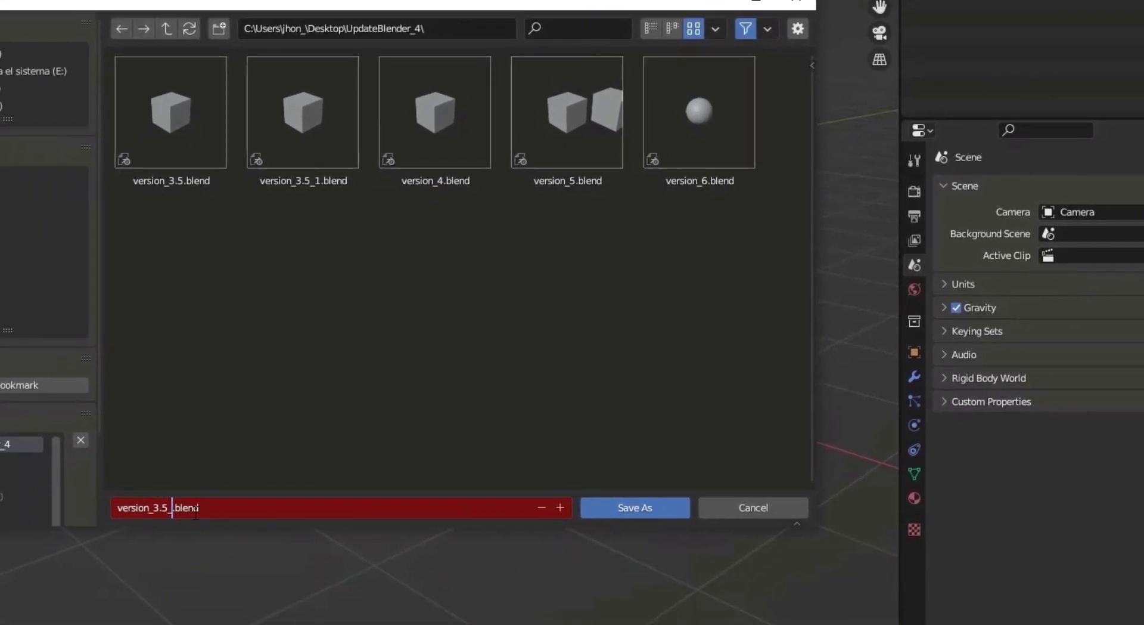
{"action": "type", "text": "2"}
{"action": "left_click", "coordinate": [646, 512]}
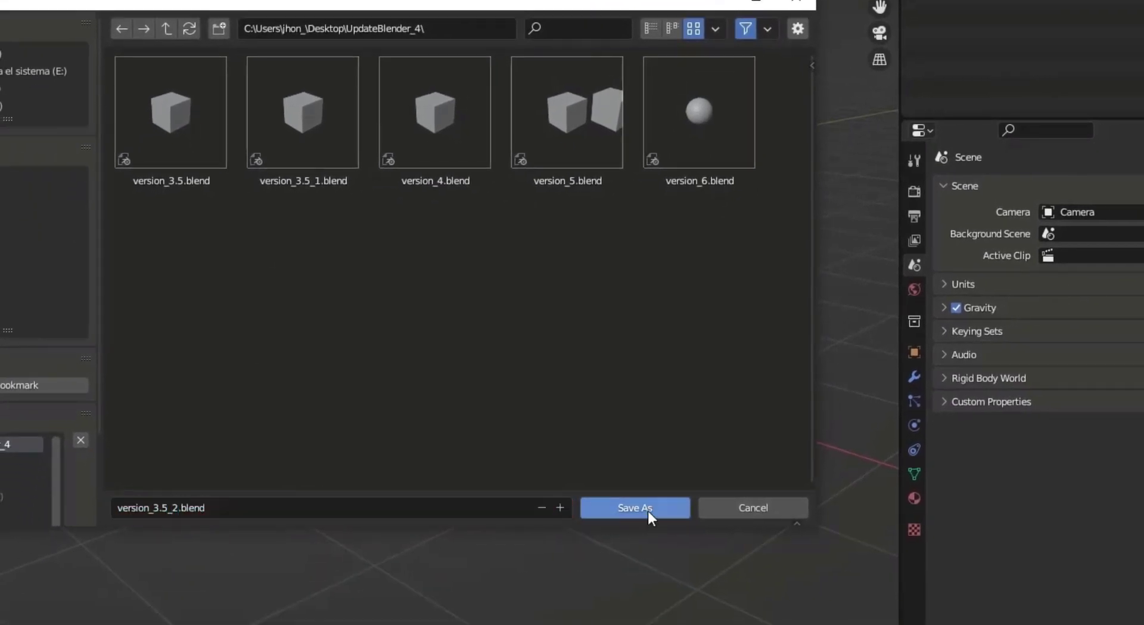
{"action": "left_click", "coordinate": [648, 510]}
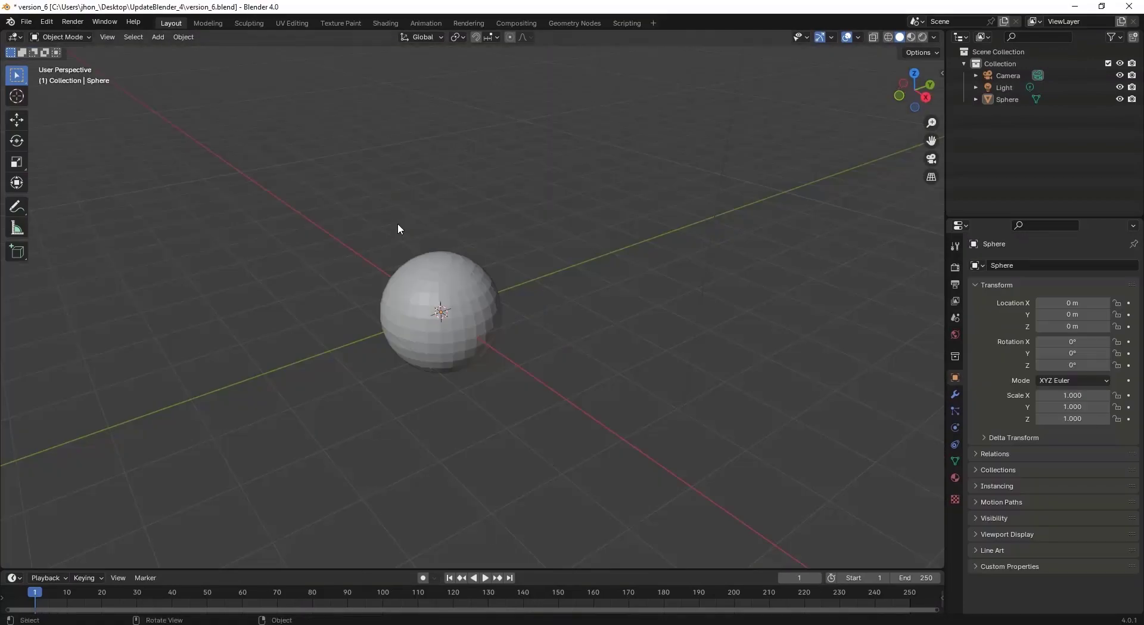
Step: Switch to Blender 4.0, duplicate the sphere and place the copy at about X 1.12 m, Y 2.61 m, Z 1.15 m
{"action": "left_click", "coordinate": [427, 282]}
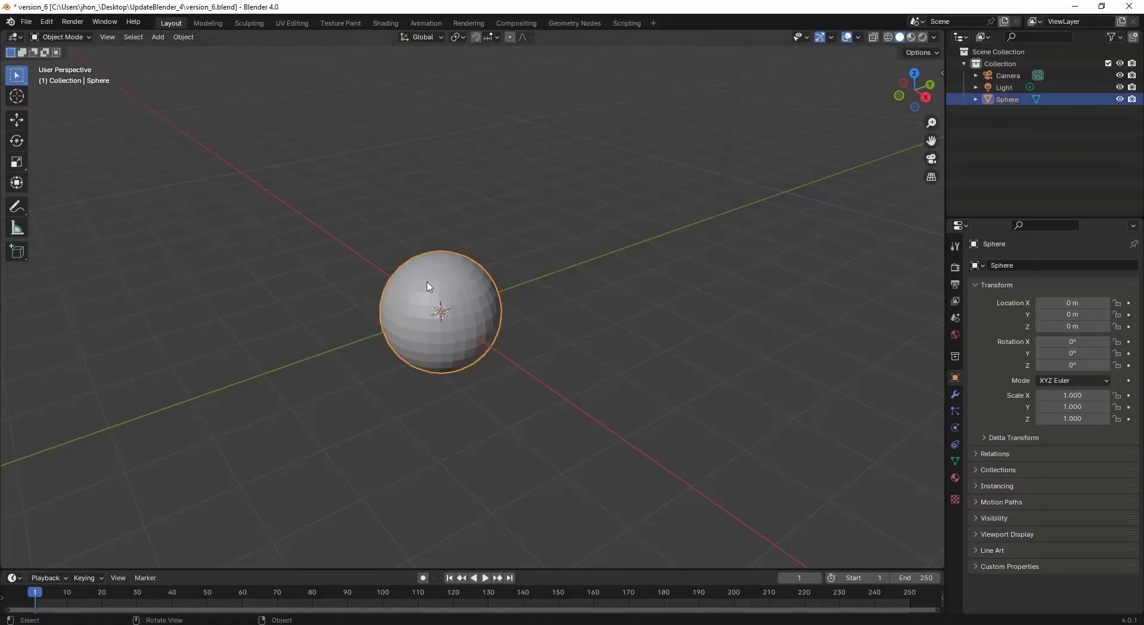
{"action": "key", "text": "shift+d"}
{"action": "left_click", "coordinate": [568, 260]}
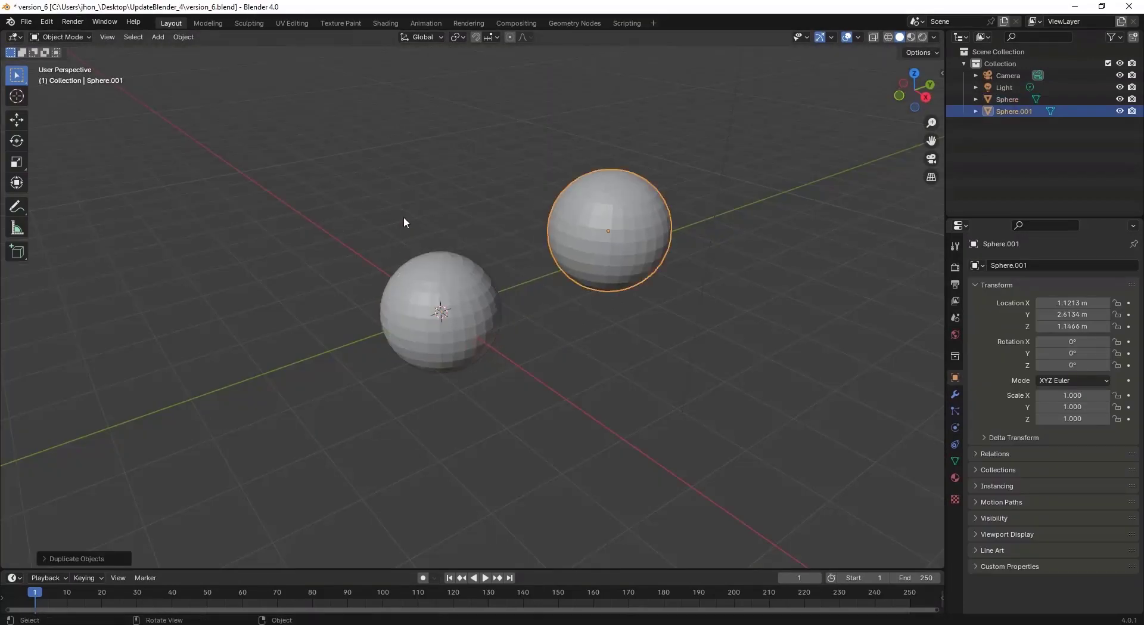
Step: Save the two-sphere scene as version_7.blend with Save Incremental
{"action": "scroll", "coordinate": [480, 237], "scroll_direction": "up", "scroll_amount": 3}
{"action": "left_click", "coordinate": [27, 22]}
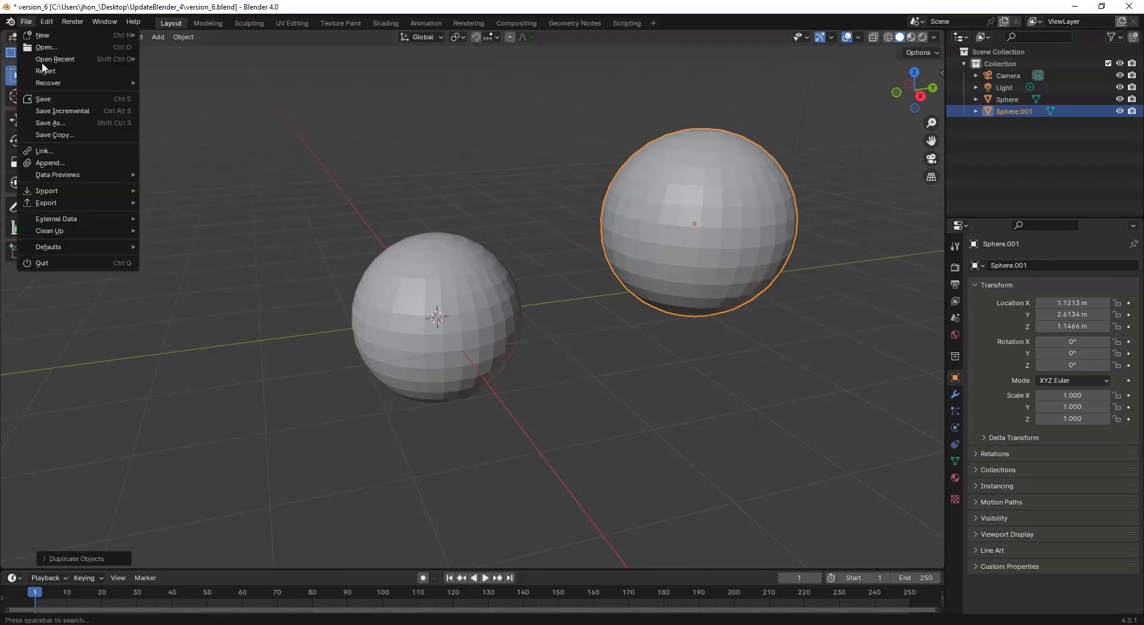
{"action": "left_click", "coordinate": [75, 112]}
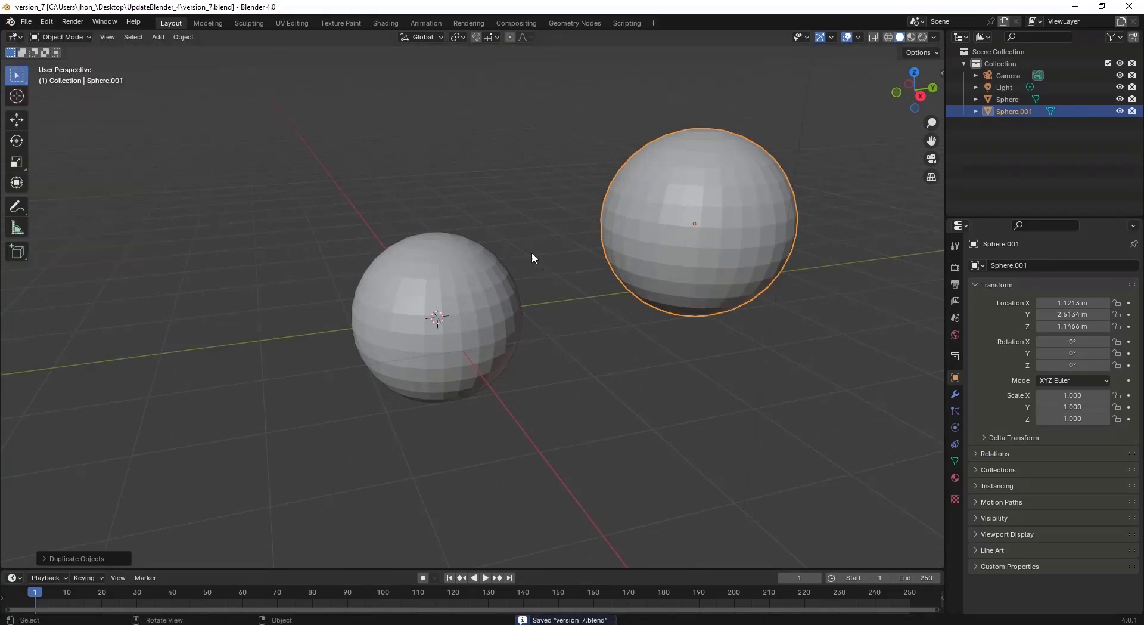
{"action": "left_click", "coordinate": [440, 205]}
{"action": "middle_click_drag", "start_coordinate": [439, 205], "coordinate": [503, 214]}
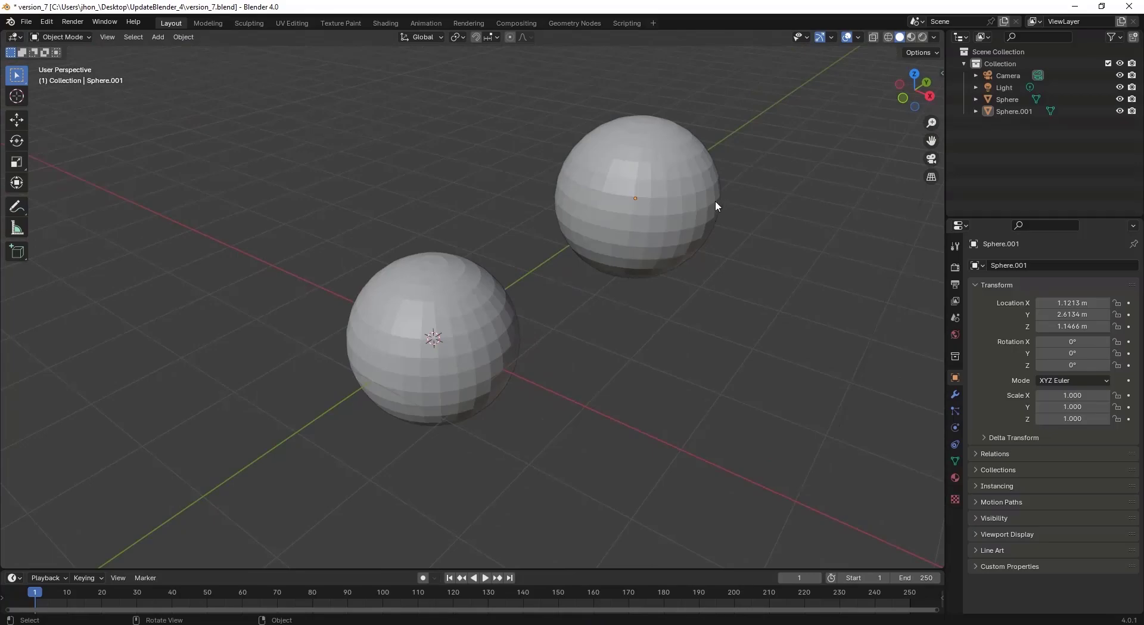
{"action": "middle_click_drag", "start_coordinate": [715, 205], "coordinate": [663, 262]}
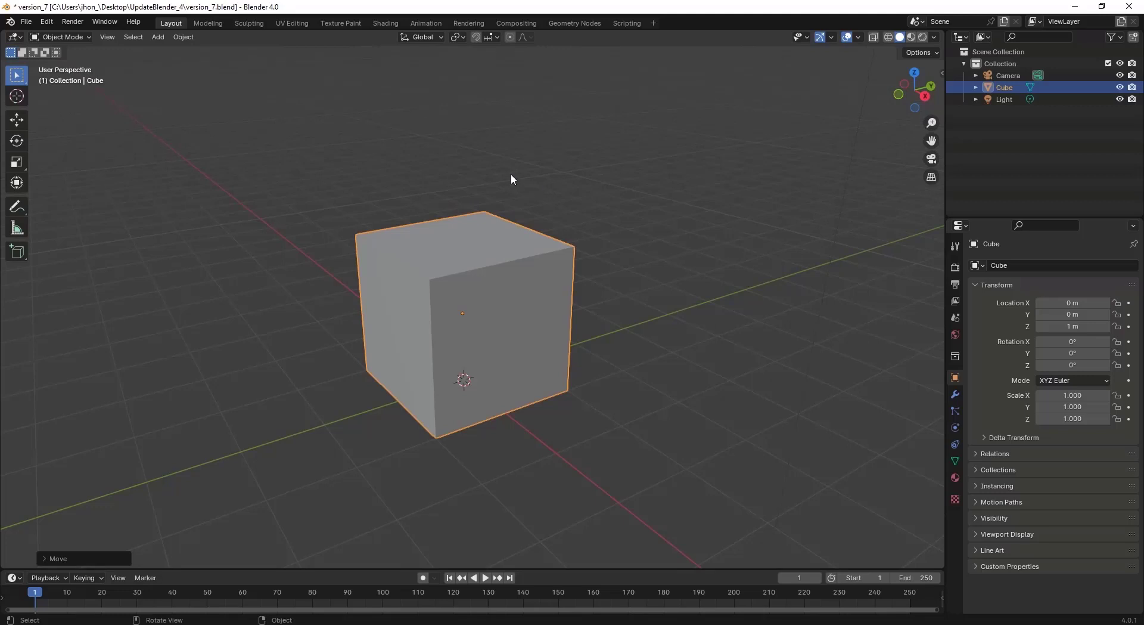
{"action": "middle_click_drag", "start_coordinate": [572, 201], "coordinate": [613, 189], "text": "shift"}
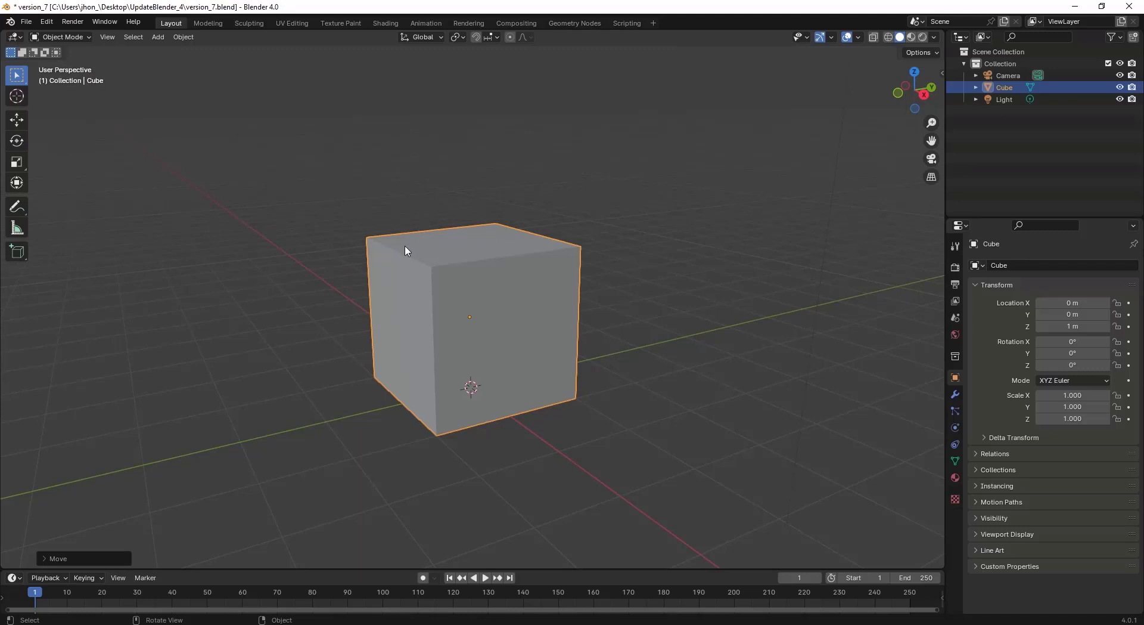
{"action": "scroll", "coordinate": [405, 250], "scroll_direction": "down", "scroll_amount": 1}
{"action": "middle_click_drag", "start_coordinate": [527, 213], "coordinate": [484, 239], "text": "shift"}
{"action": "scroll", "coordinate": [475, 300], "scroll_direction": "up", "scroll_amount": 2}
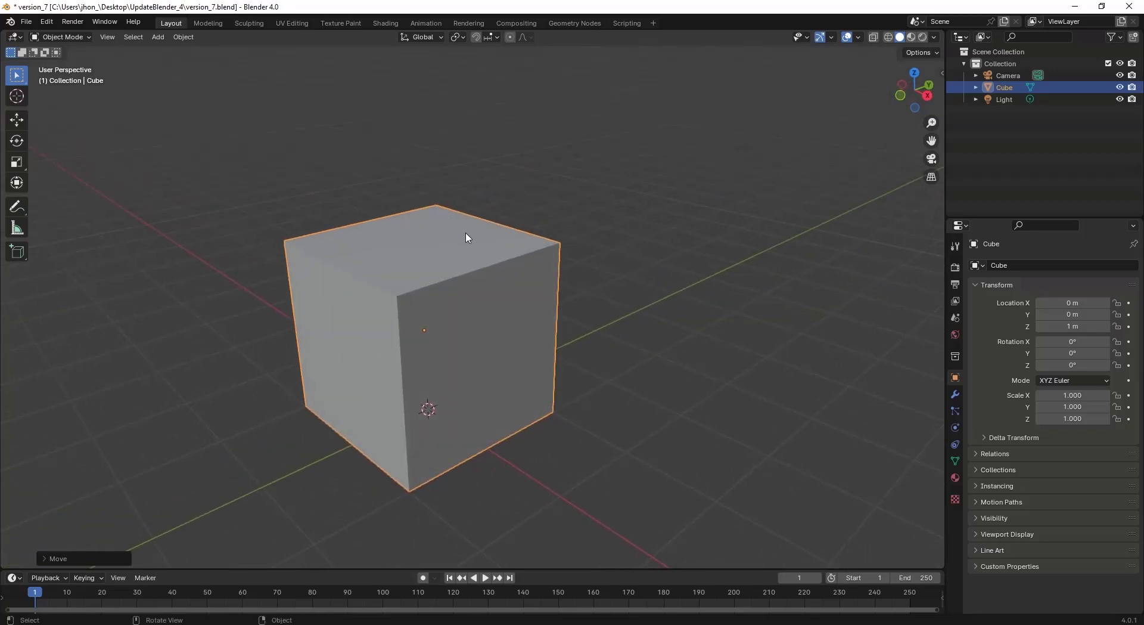
{"action": "scroll", "coordinate": [431, 248], "scroll_direction": "down", "scroll_amount": 2}
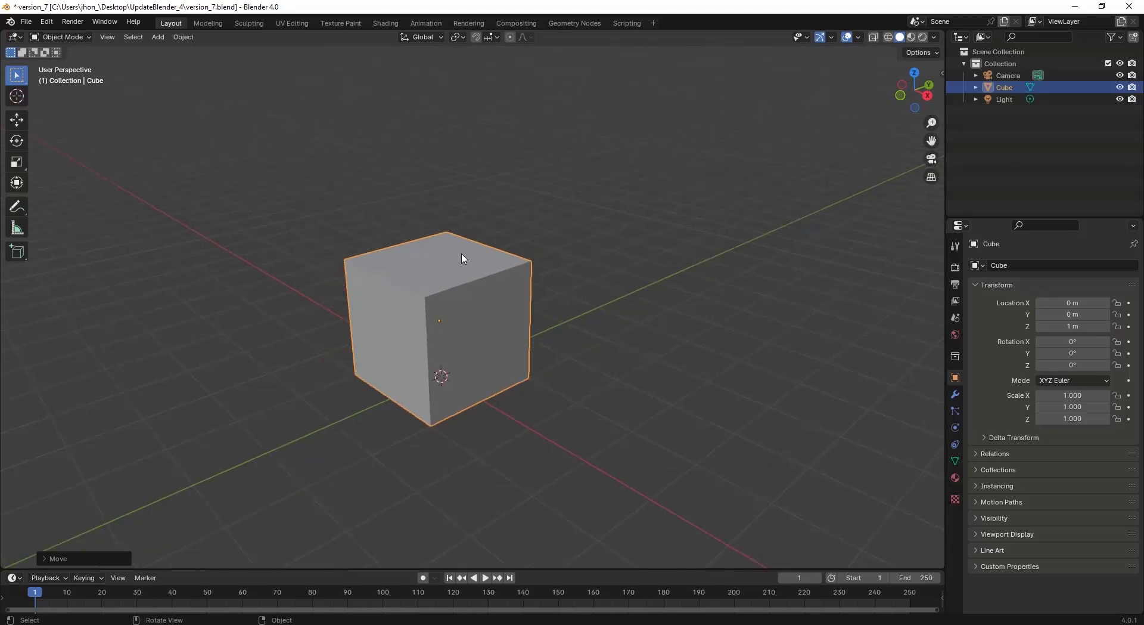
{"action": "mouse_move", "coordinate": [463, 258]}
{"action": "middle_mouse_down"}
{"action": "mouse_move", "coordinate": [475, 256]}
{"action": "mouse_move", "coordinate": [461, 253]}
{"action": "middle_mouse_up"}
{"action": "scroll", "coordinate": [467, 274], "scroll_direction": "up", "scroll_amount": 2}
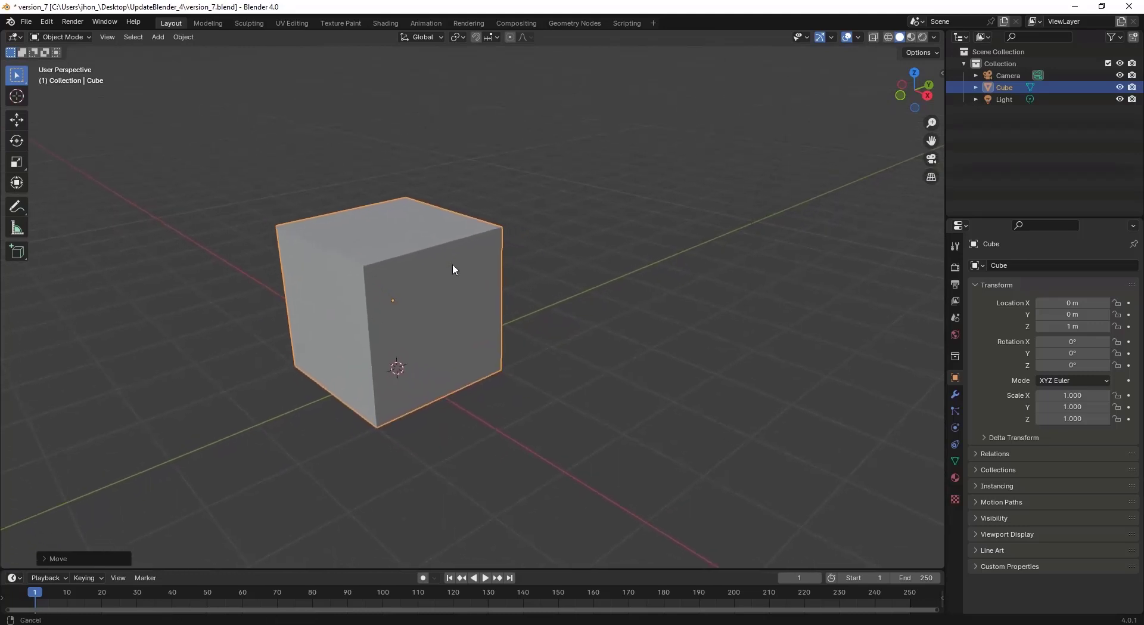
{"action": "scroll", "coordinate": [456, 277], "scroll_direction": "down", "scroll_amount": 1}
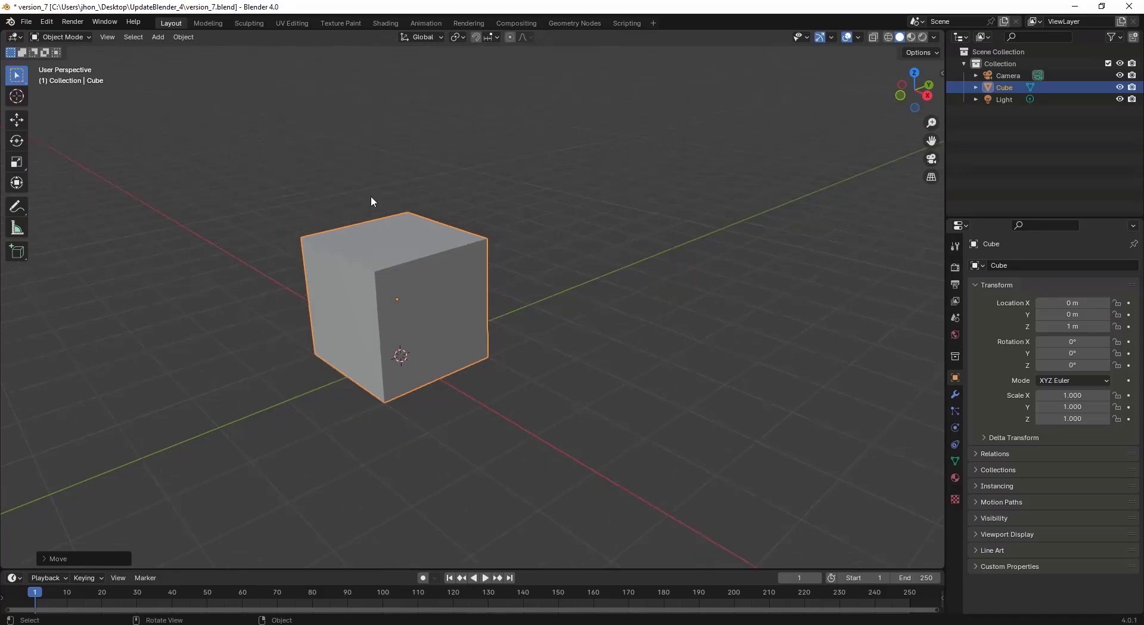
{"action": "key", "text": "shift+d"}
{"action": "left_click", "coordinate": [411, 303]}
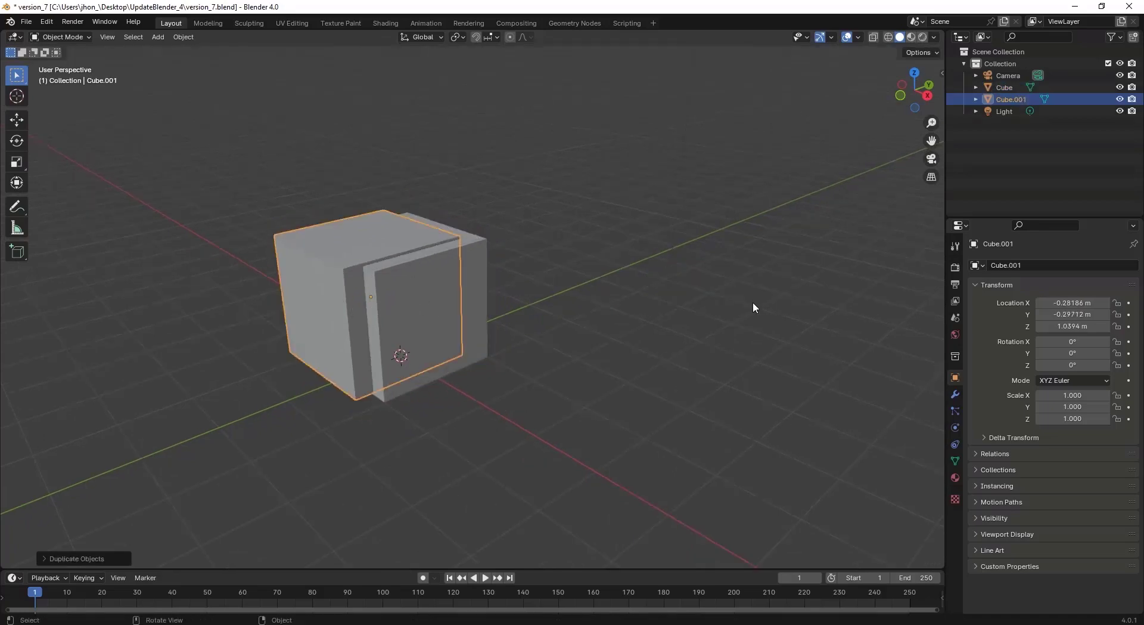
{"action": "key", "text": "ctrl+z"}
Step: Duplicate the cube and place the copy beside it at about X 2.66 m, Y 3.21 m, Z 1.26 m
{"action": "key", "text": "shift+d"}
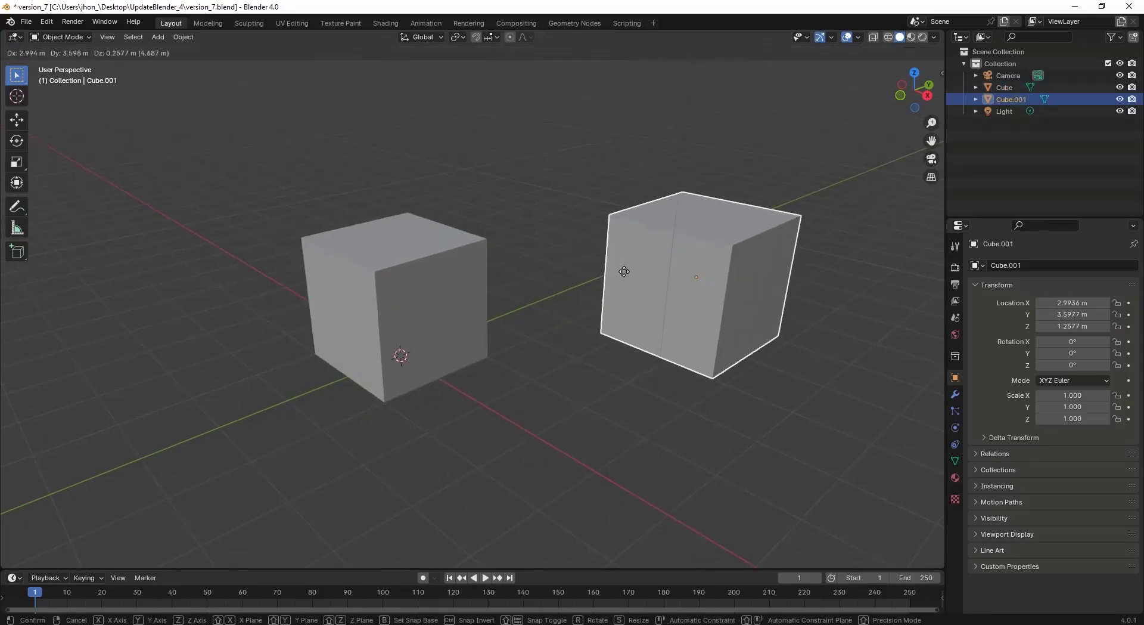
{"action": "left_click", "coordinate": [683, 280]}
{"action": "middle_click_drag", "start_coordinate": [587, 240], "coordinate": [597, 262]}
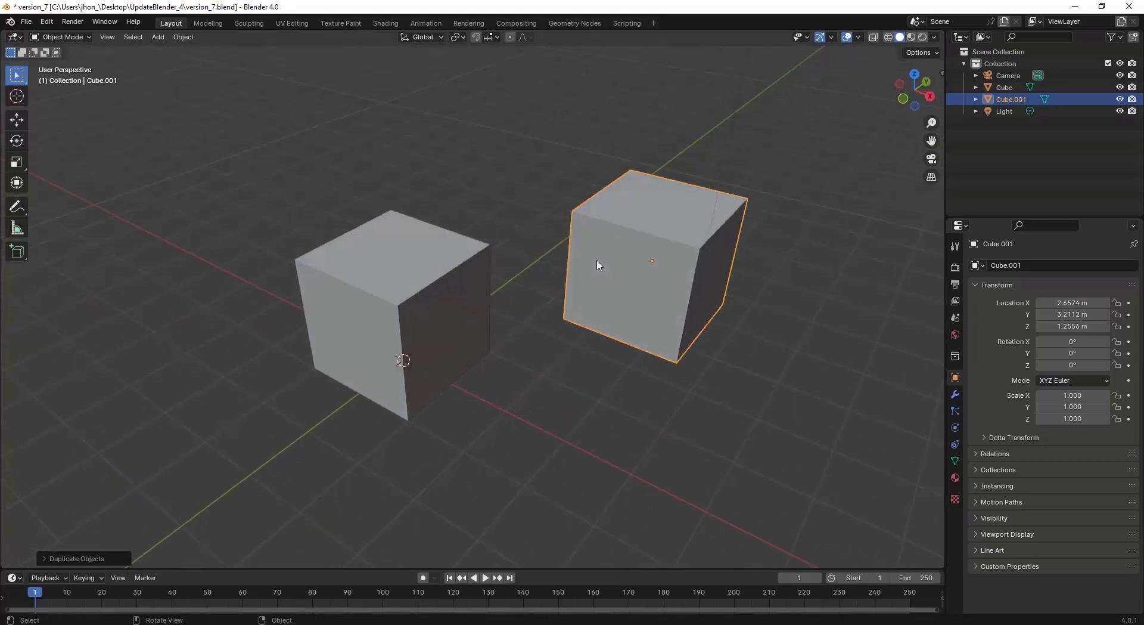
Step: Select the original cube and move it freely using its near top corner as the snap base point
{"action": "middle_click_drag", "start_coordinate": [669, 223], "coordinate": [621, 236], "text": "shift"}
{"action": "left_click", "coordinate": [371, 355]}
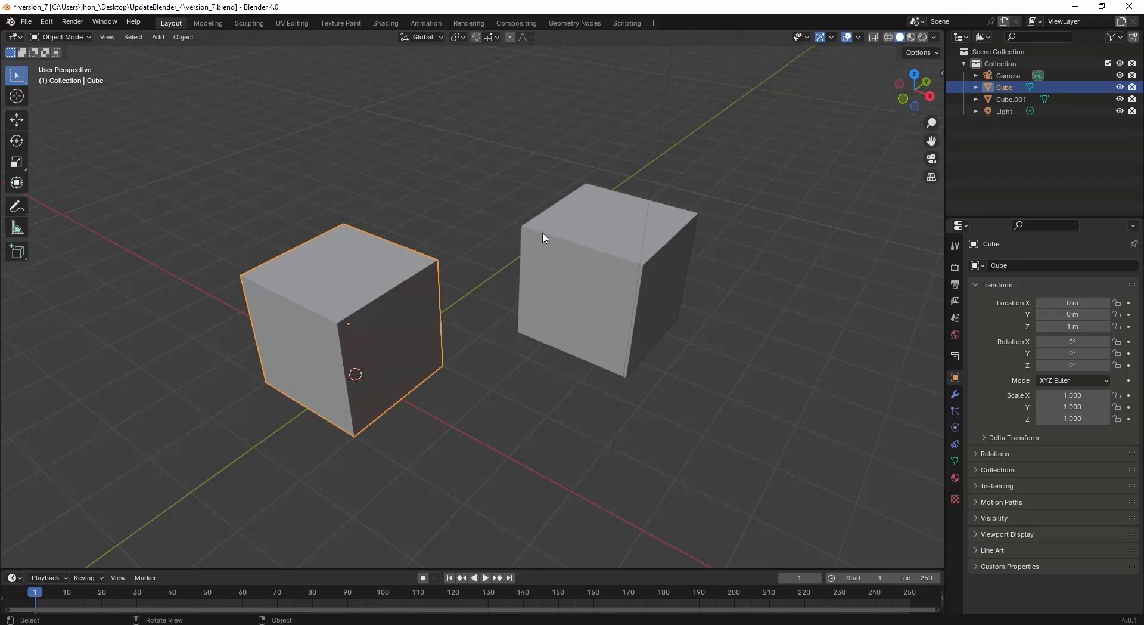
{"action": "middle_click_drag", "start_coordinate": [542, 233], "coordinate": [527, 230]}
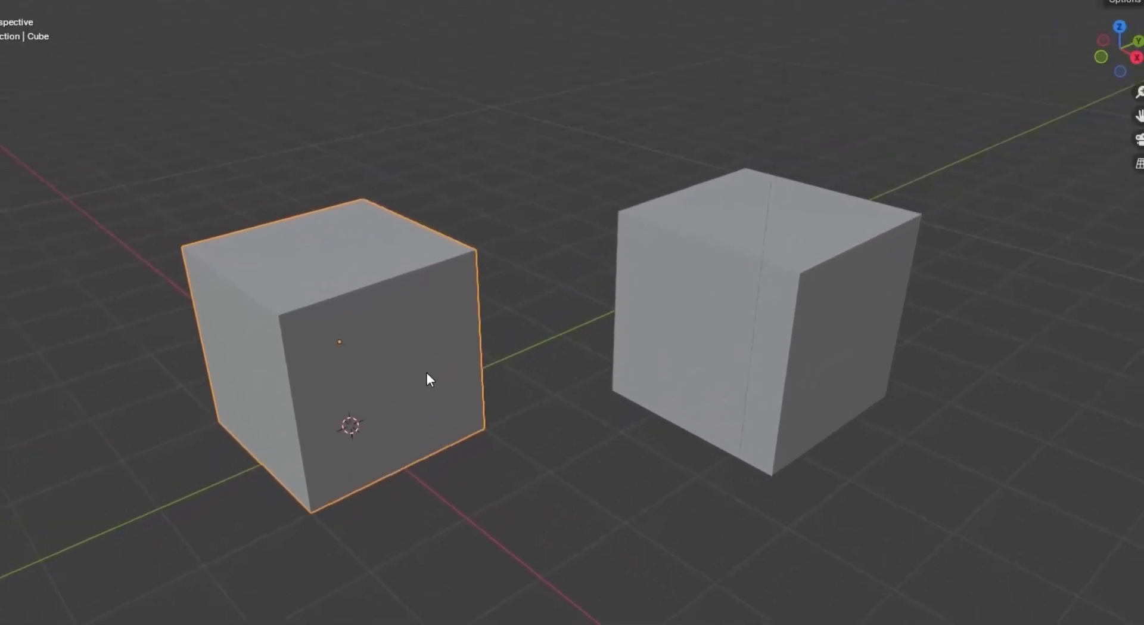
{"action": "key", "text": "g"}
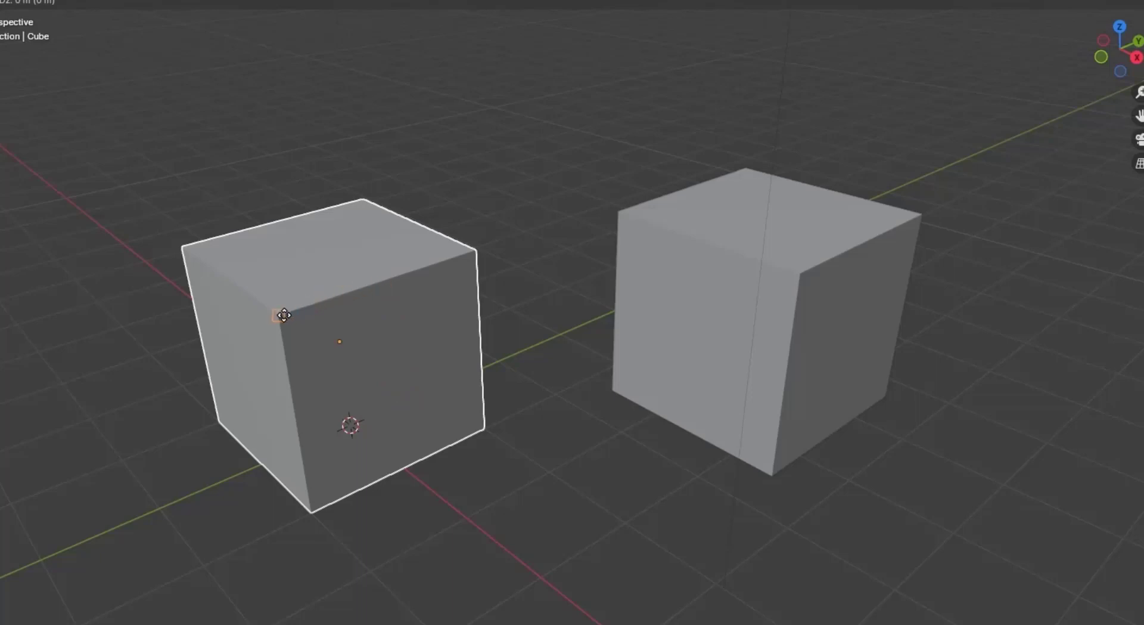
{"action": "left_click_drag", "start_coordinate": [281, 316], "coordinate": [929, 216]}
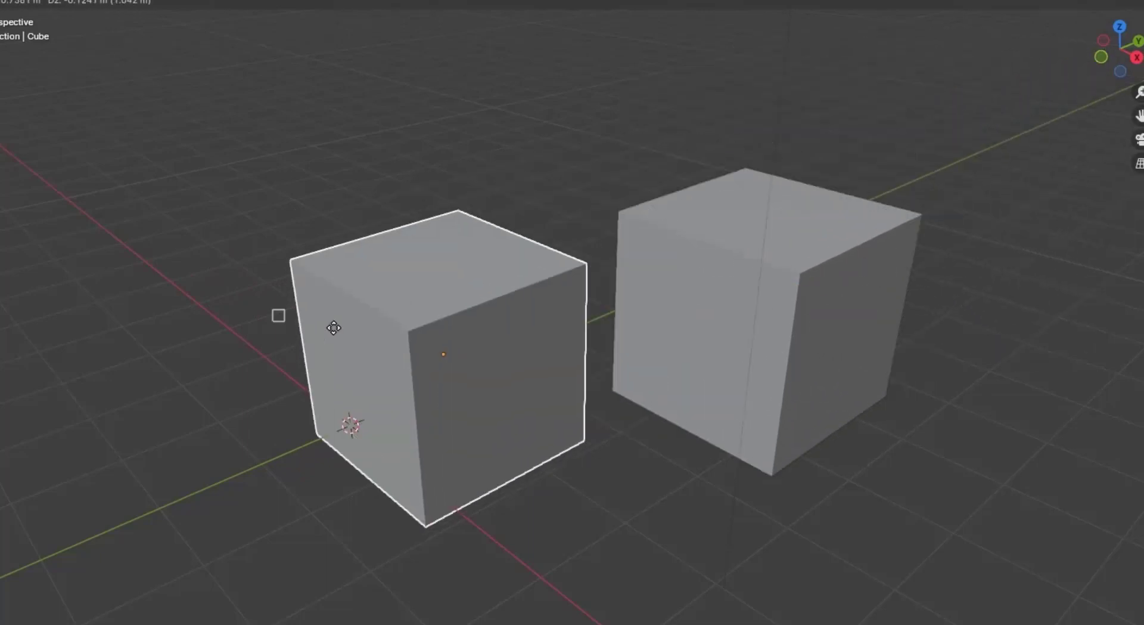
{"action": "left_click", "coordinate": [303, 290]}
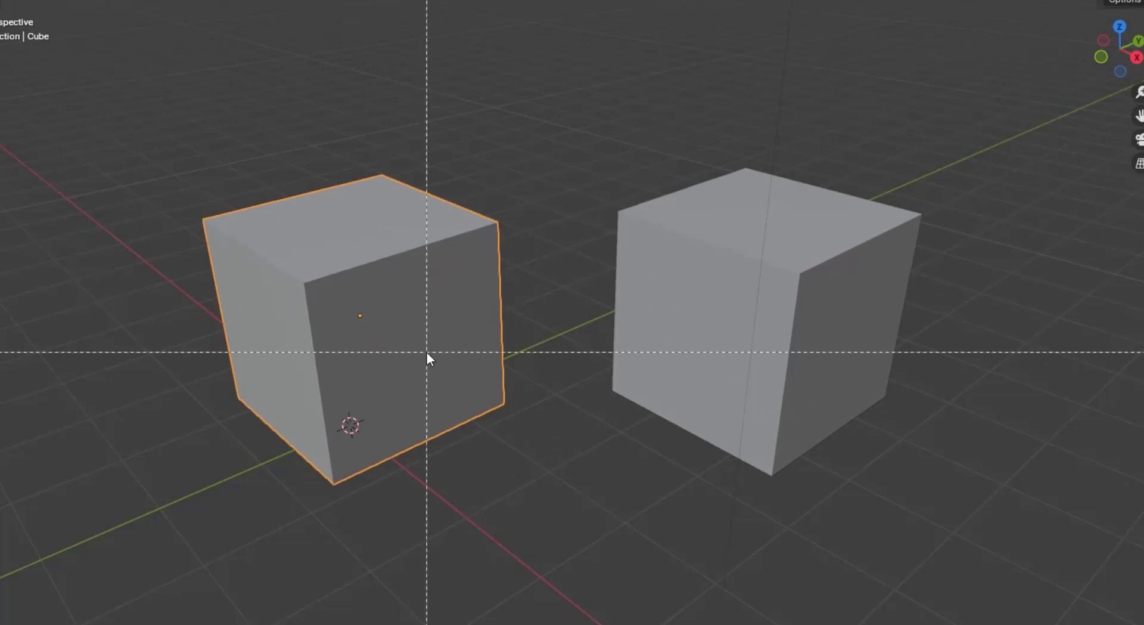
Step: Move the original cube by a bottom-corner snap base, snapping that corner to the midpoint of the copied cube's nearest vertical edge
{"action": "key", "text": "g"}
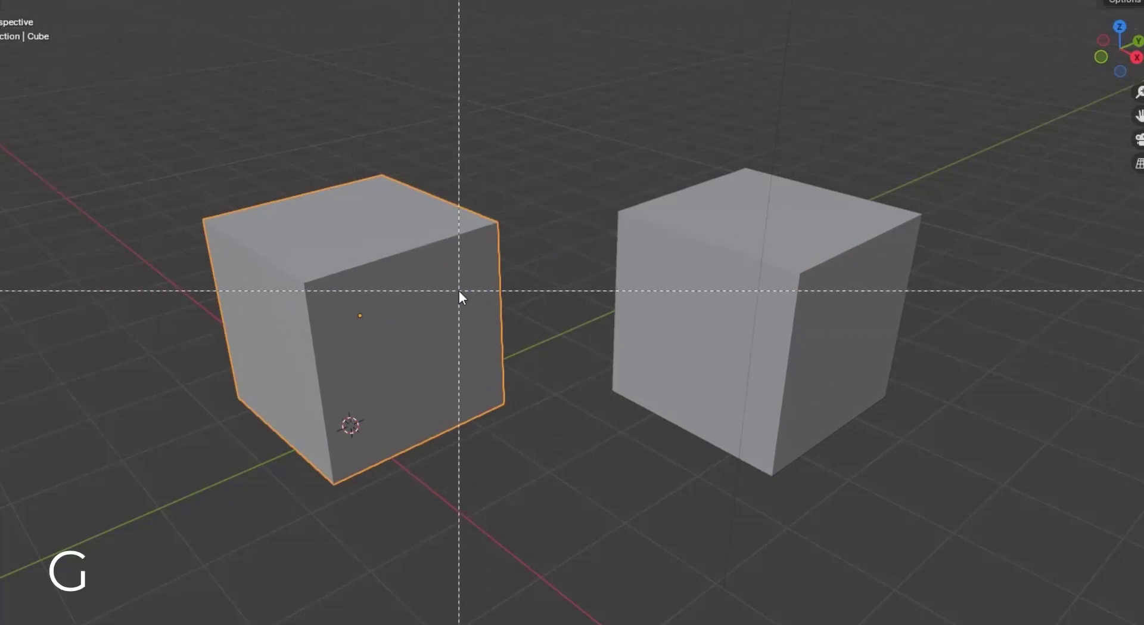
{"action": "key", "text": "Escape"}
{"action": "key", "text": "g"}
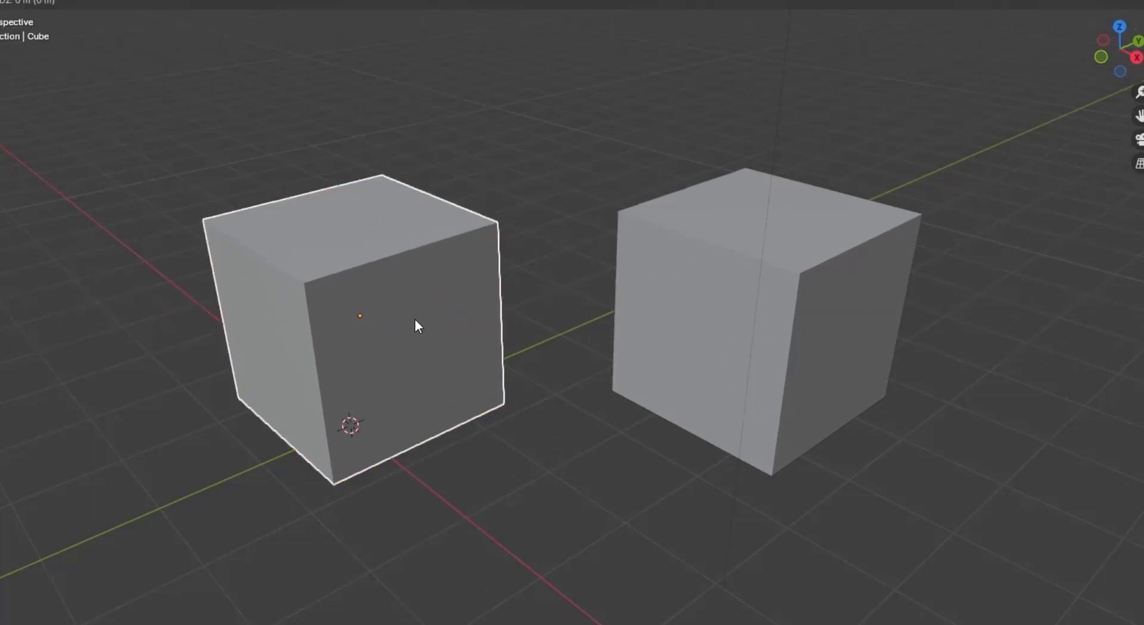
{"action": "key", "text": "b"}
{"action": "left_click_drag", "start_coordinate": [506, 404], "coordinate": [622, 298]}
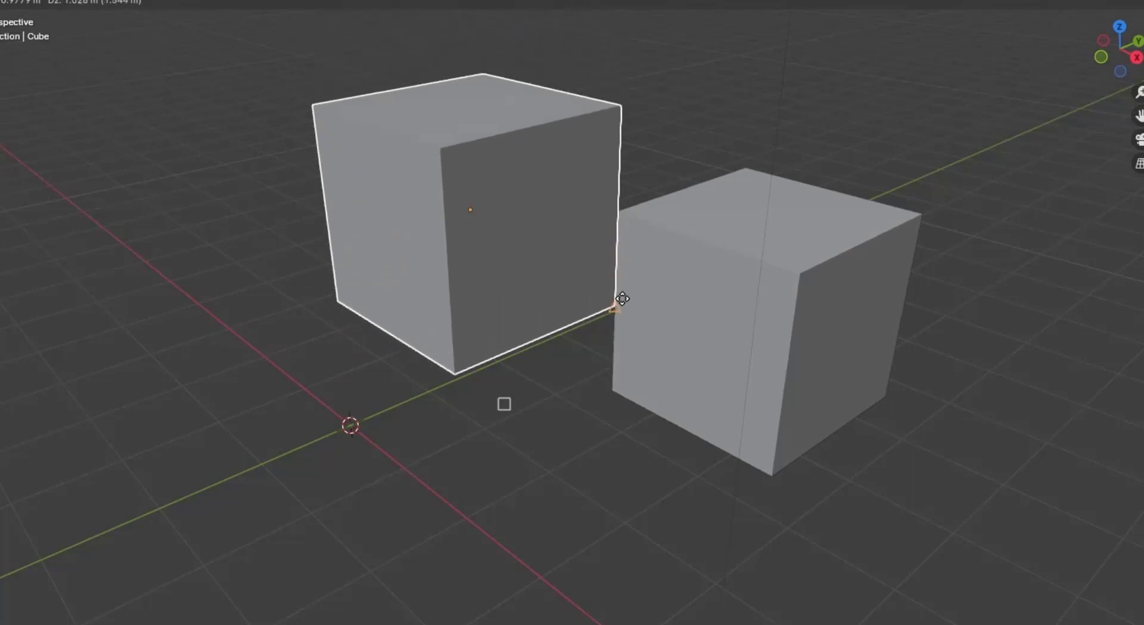
{"action": "left_click_drag", "start_coordinate": [622, 298], "coordinate": [622, 298]}
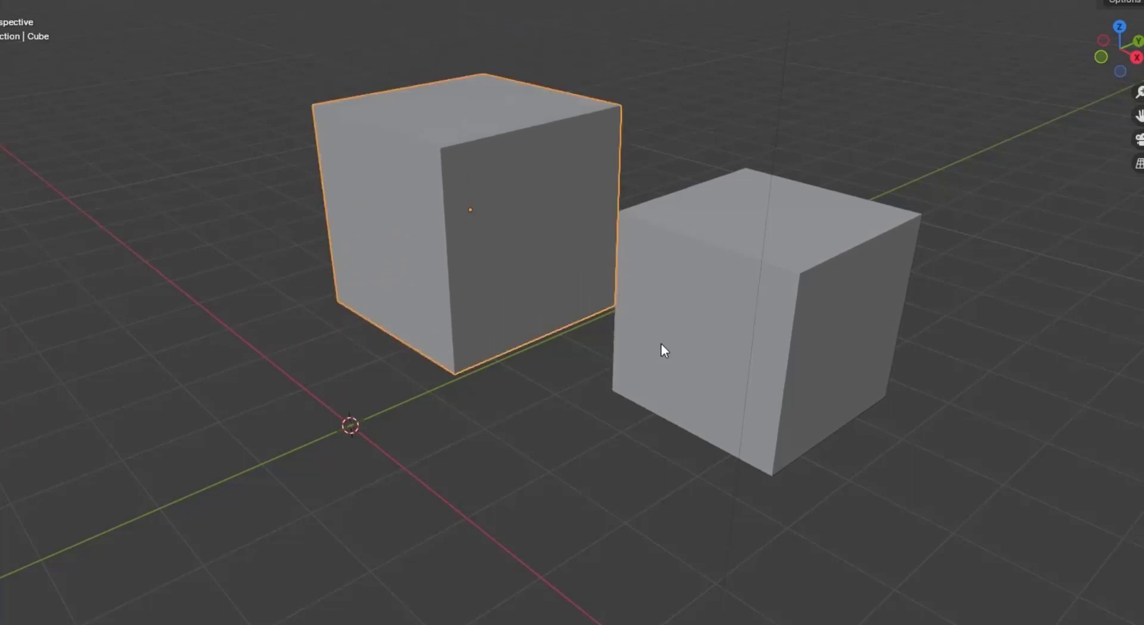
{"action": "middle_click_drag", "start_coordinate": [663, 350], "coordinate": [531, 169]}
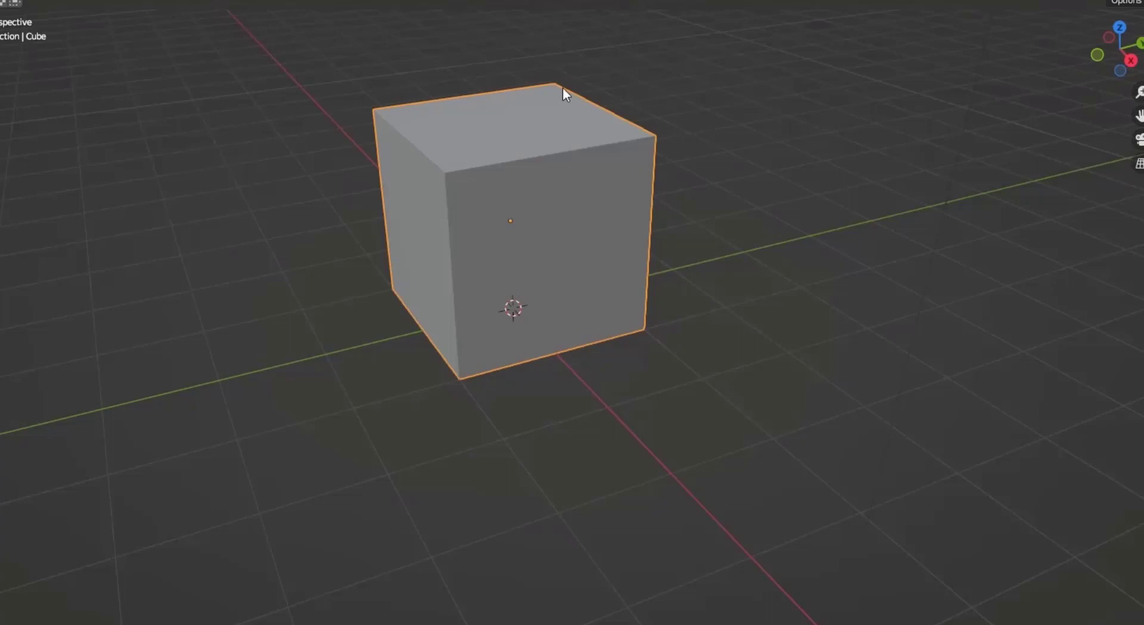
Step: Switch to Blender 3.5, duplicate the cube and place the copy beside the original along the Y axis
{"action": "middle_click_drag", "start_coordinate": [562, 87], "coordinate": [430, 339]}
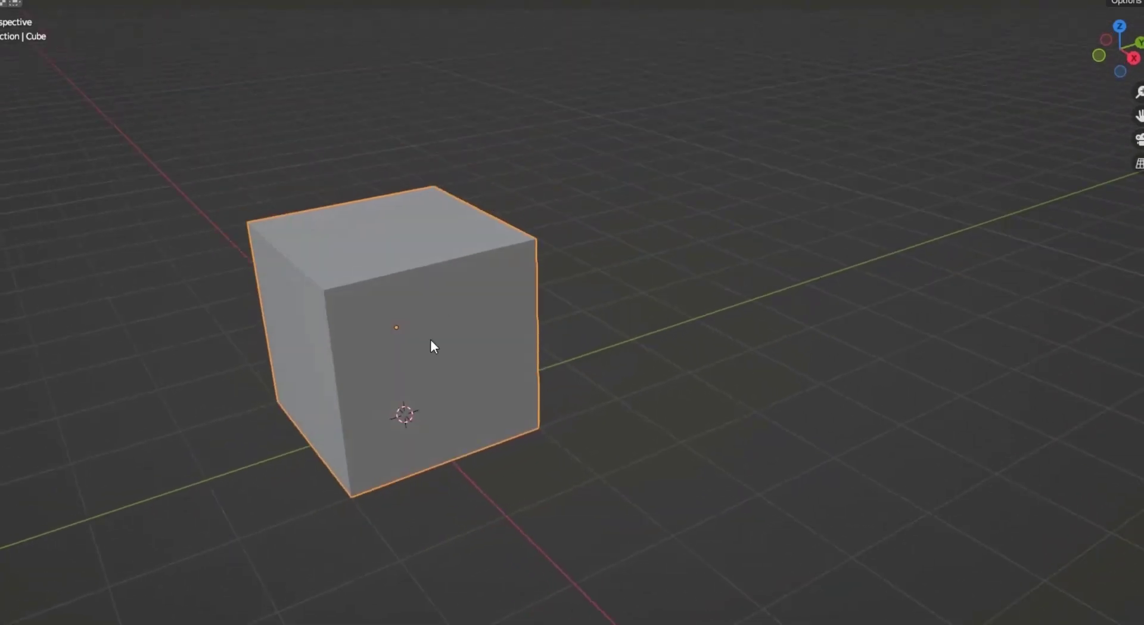
{"action": "key", "text": "shift+d"}
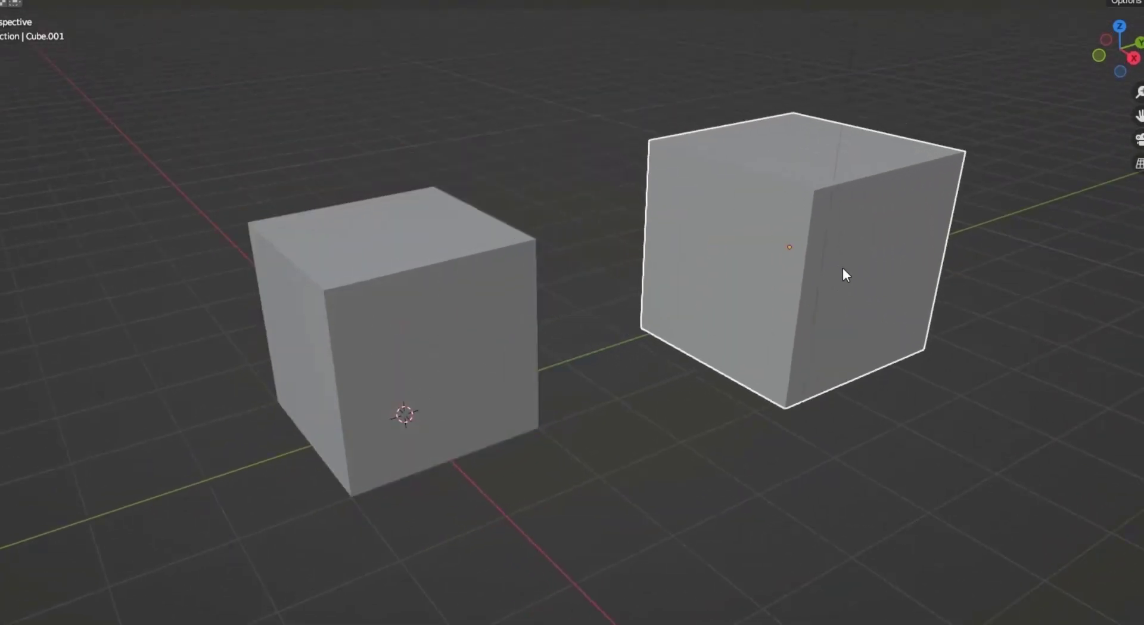
{"action": "left_click", "coordinate": [858, 274]}
{"action": "middle_click_drag", "start_coordinate": [458, 202], "coordinate": [468, 154]}
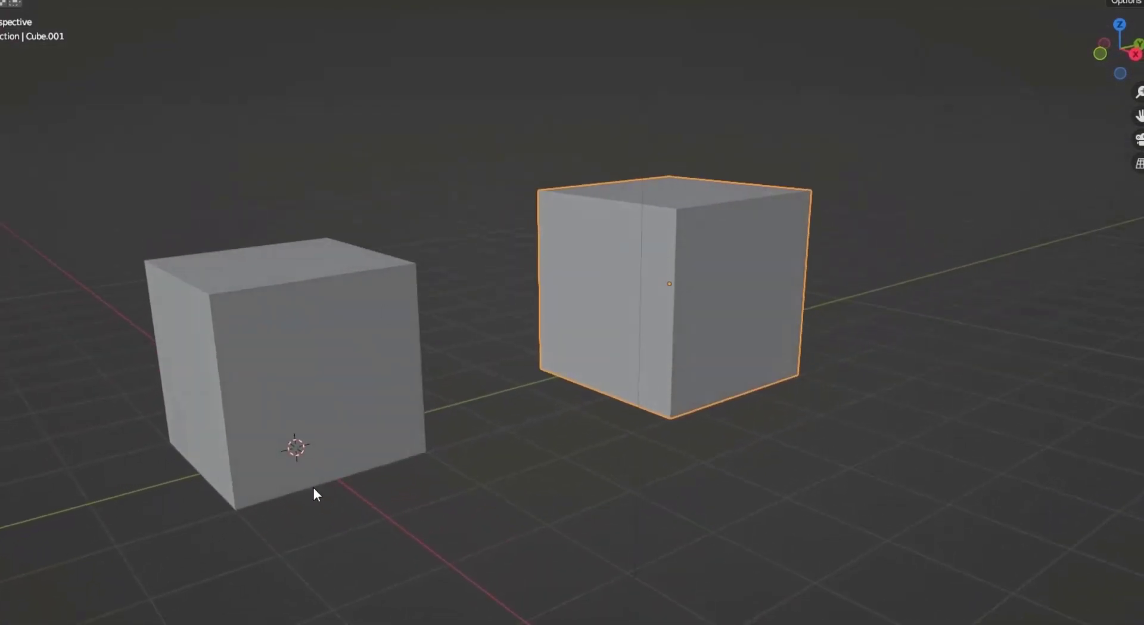
Step: Move the copied cube freely to a slightly higher spot away from the original, without snapping
{"action": "key", "text": "g"}
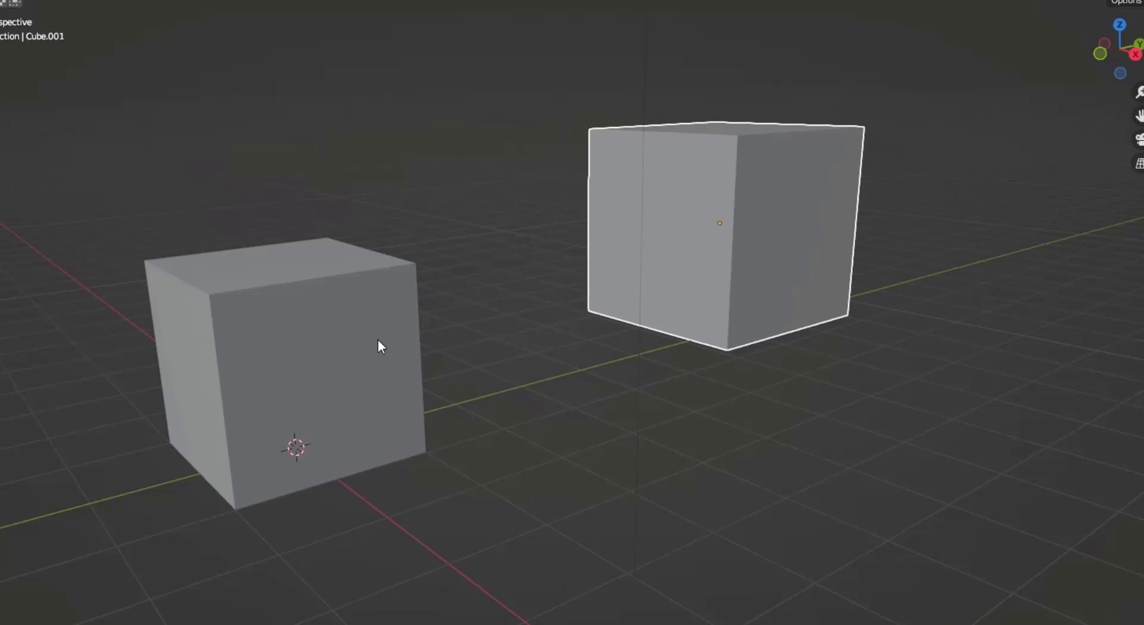
{"action": "left_click", "coordinate": [378, 339]}
{"action": "middle_click_drag", "start_coordinate": [669, 190], "coordinate": [682, 206]}
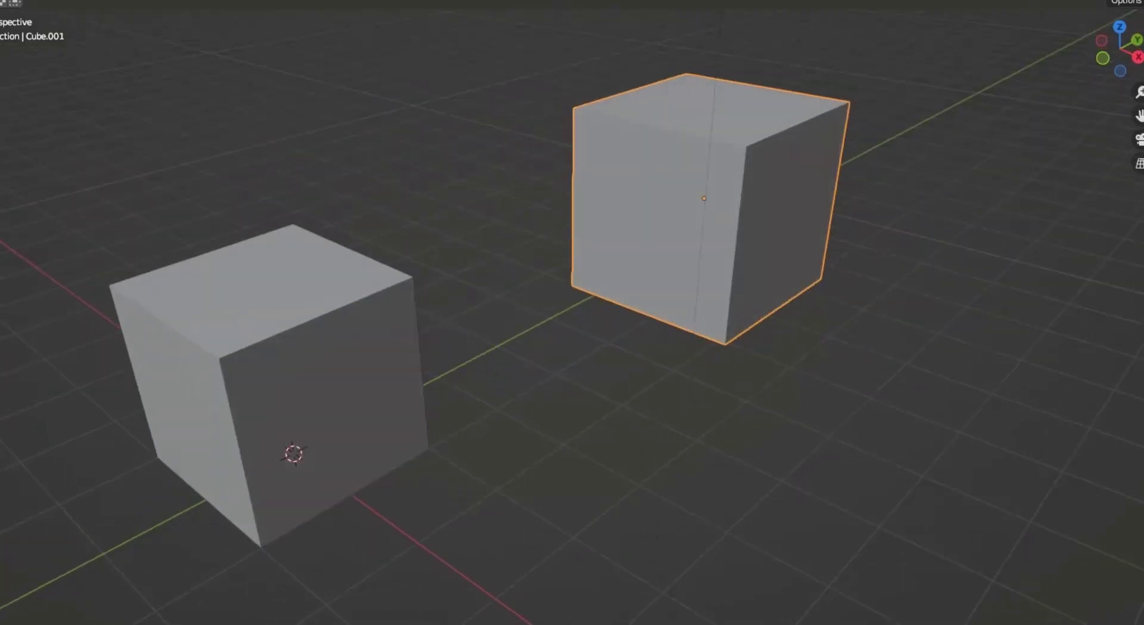
Step: Turn on snapping with Vertex as the target and try moving the copied cube against the original's corners
{"action": "left_click", "coordinate": [481, 59]}
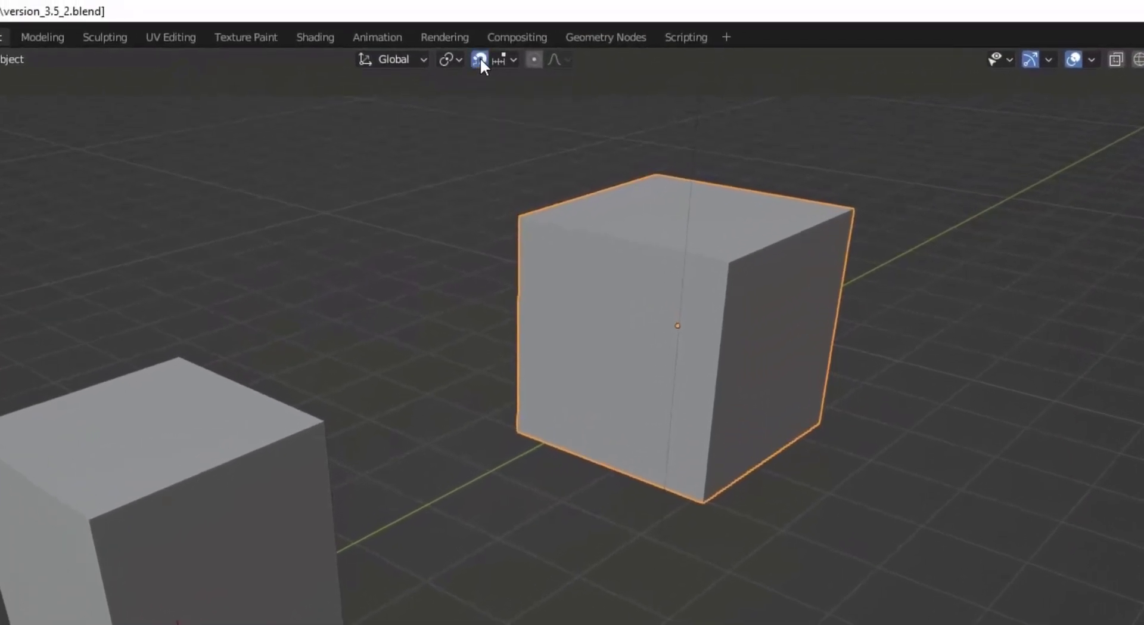
{"action": "left_click", "coordinate": [510, 58]}
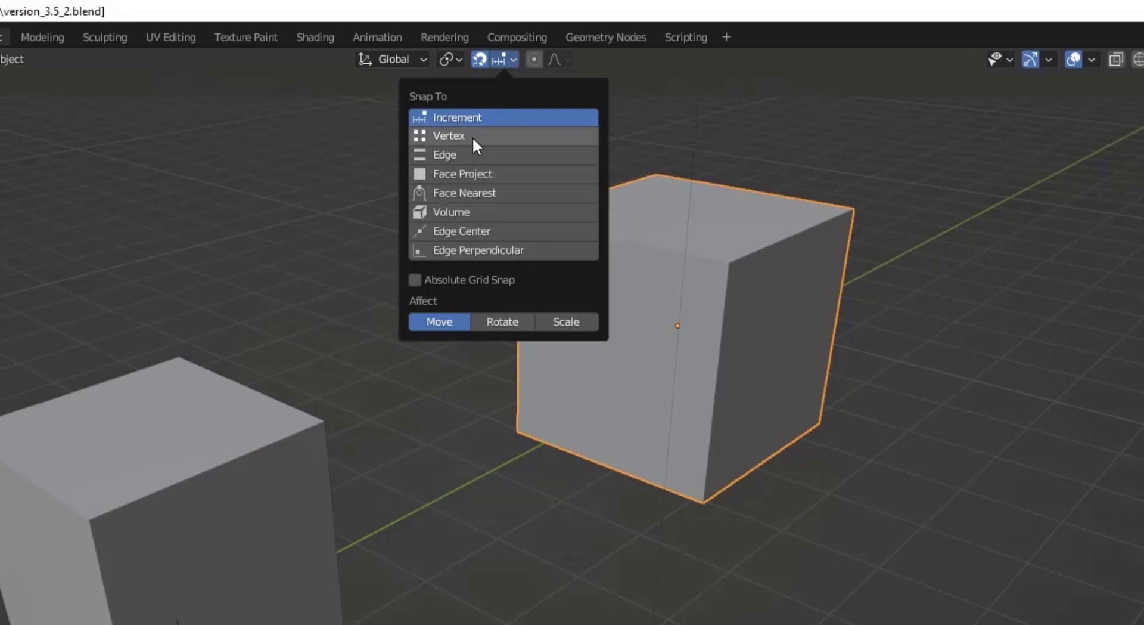
{"action": "left_click", "coordinate": [443, 135]}
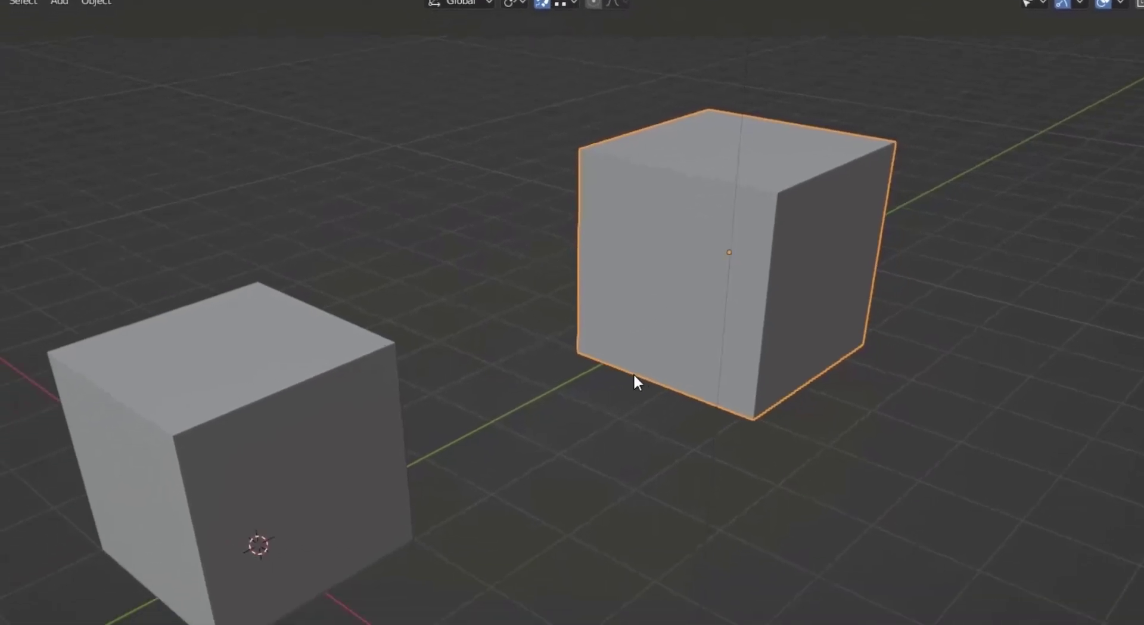
{"action": "key", "text": "g"}
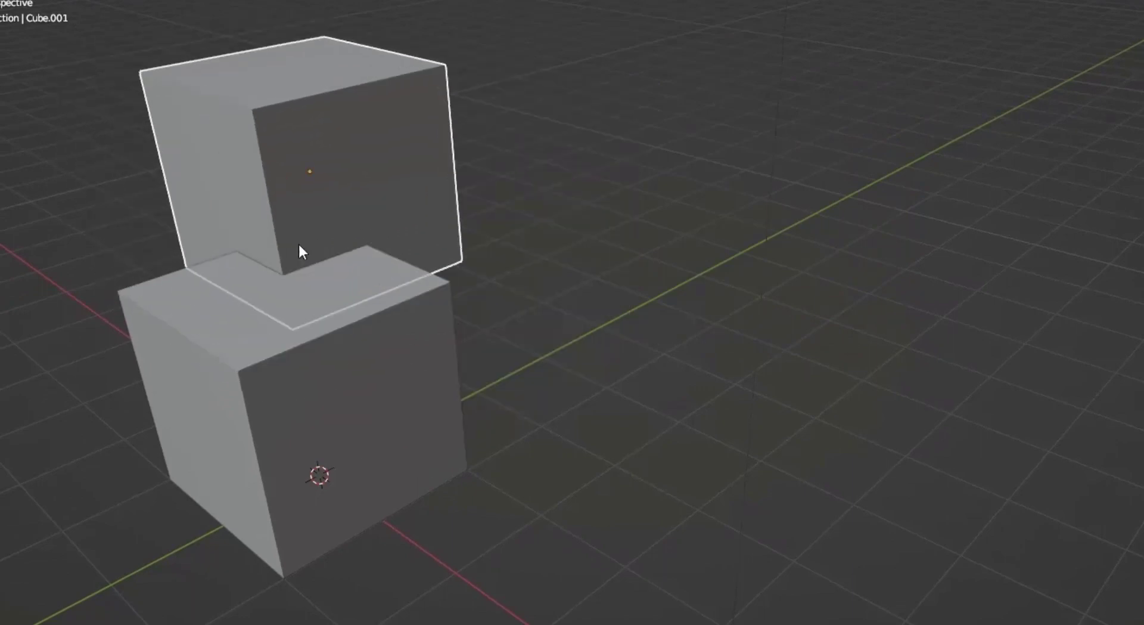
{"action": "left_click", "coordinate": [596, 248]}
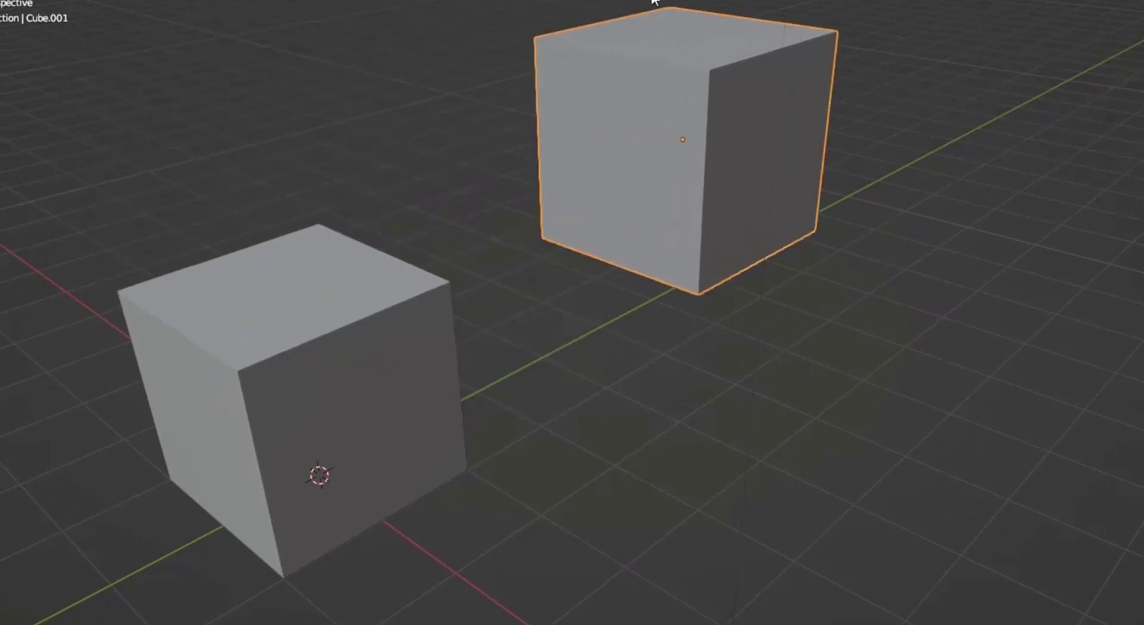
Step: Set the snapping target to Edge and move the copied cube so its bottom meets the original's top edge
{"action": "left_click", "coordinate": [653, 0]}
{"action": "left_click", "coordinate": [580, 44]}
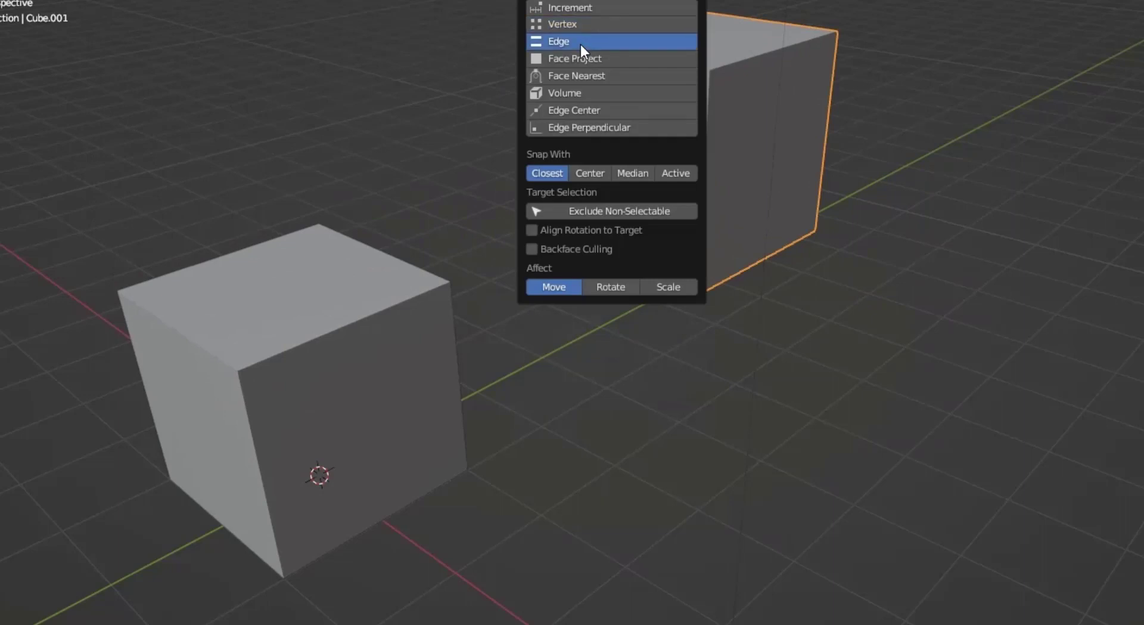
{"action": "key", "text": "g"}
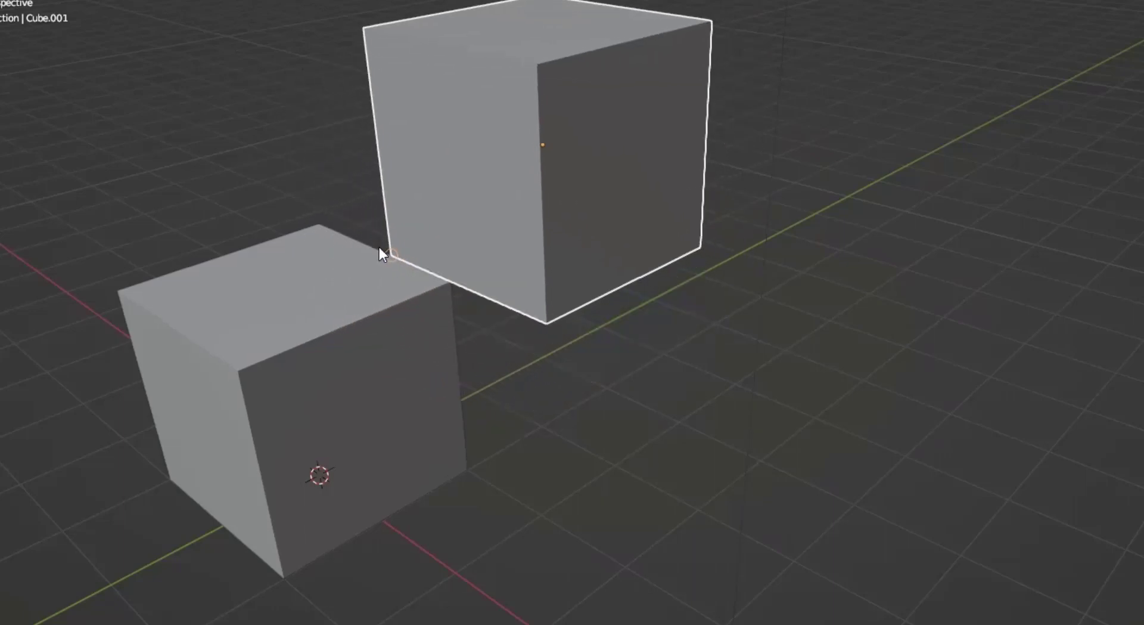
{"action": "left_click", "coordinate": [370, 243]}
{"action": "middle_click_drag", "start_coordinate": [516, 209], "coordinate": [614, 225]}
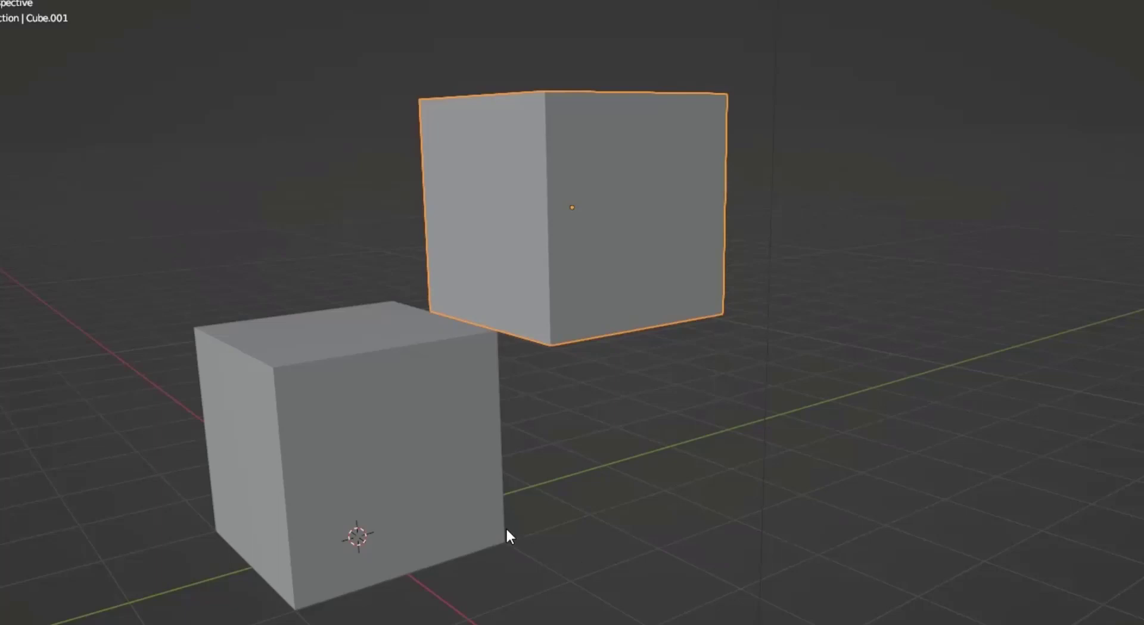
{"action": "middle_click_drag", "start_coordinate": [490, 123], "coordinate": [570, 35]}
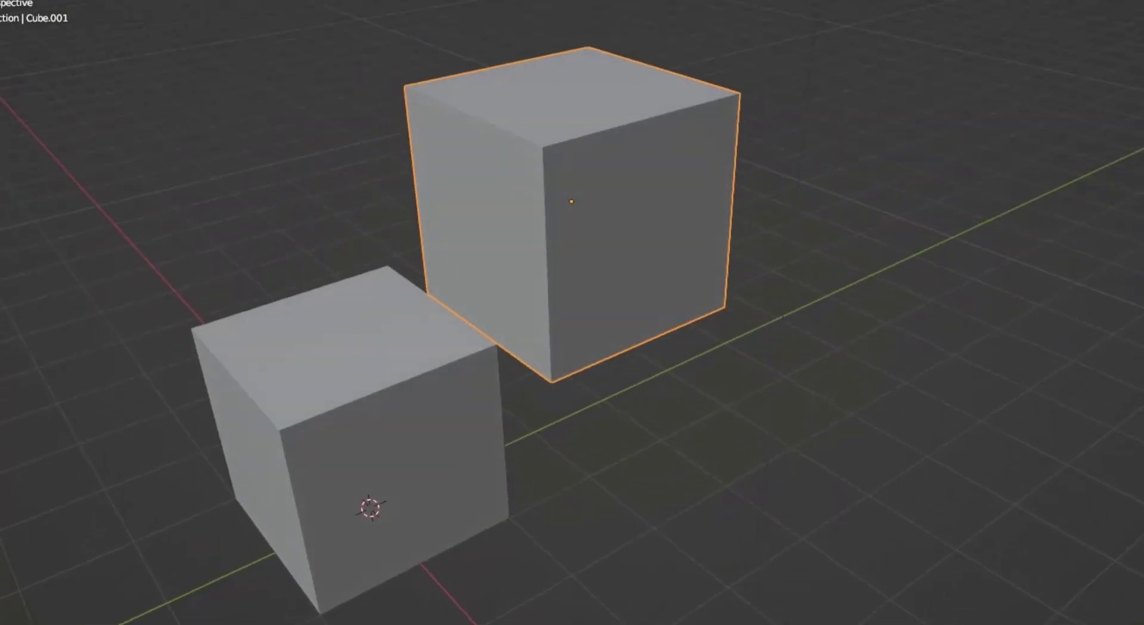
{"action": "left_click", "coordinate": [612, 0]}
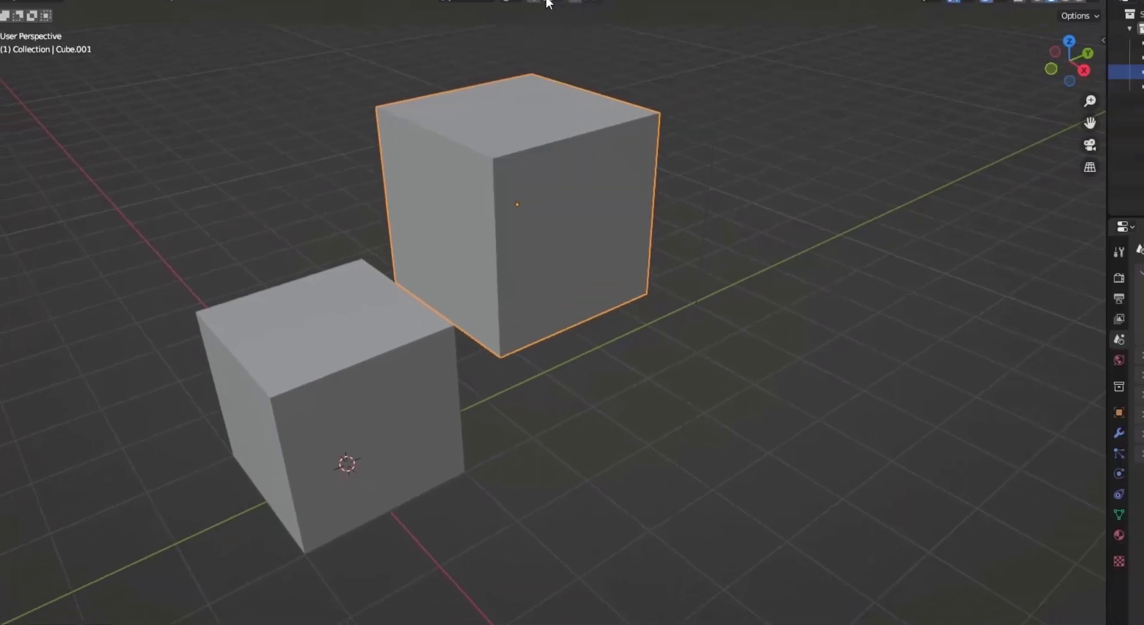
{"action": "left_click", "coordinate": [477, 38]}
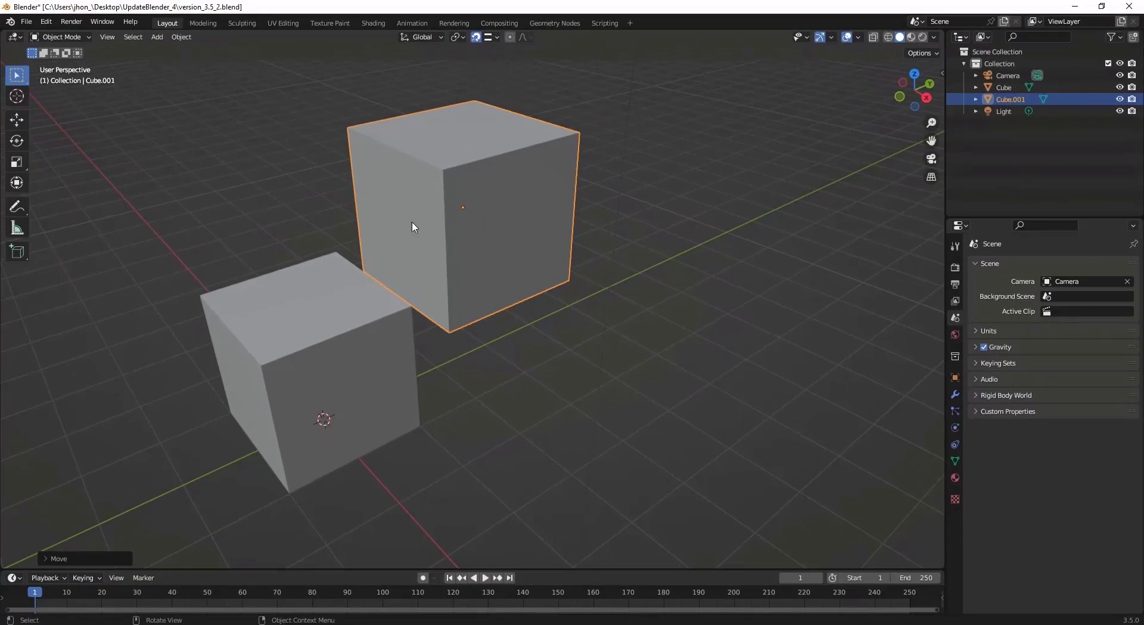
Step: Switch to Blender 4.0 and delete both cubes from the scene
{"action": "middle_click_drag", "start_coordinate": [413, 227], "coordinate": [456, 263]}
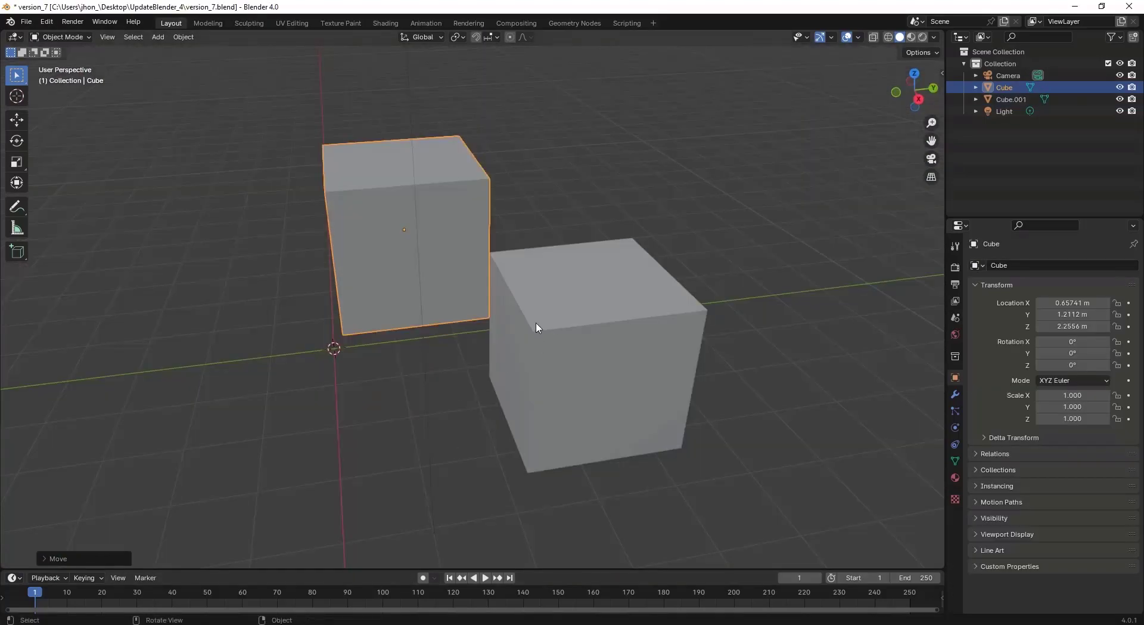
{"action": "middle_click_drag", "start_coordinate": [536, 327], "coordinate": [756, 309]}
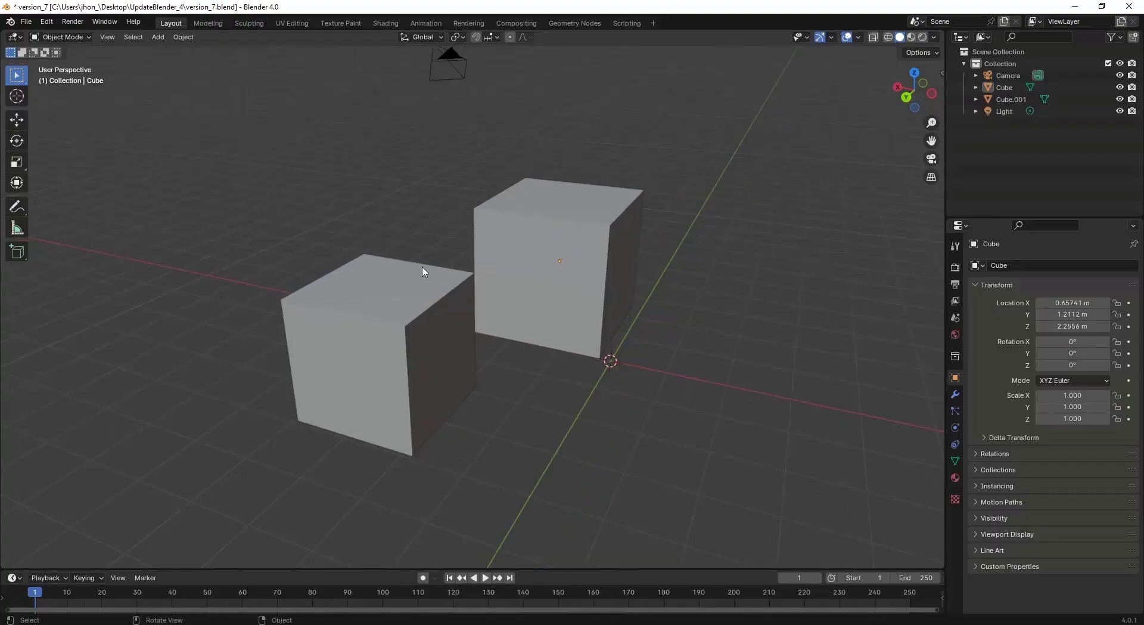
{"action": "left_click", "coordinate": [552, 242]}
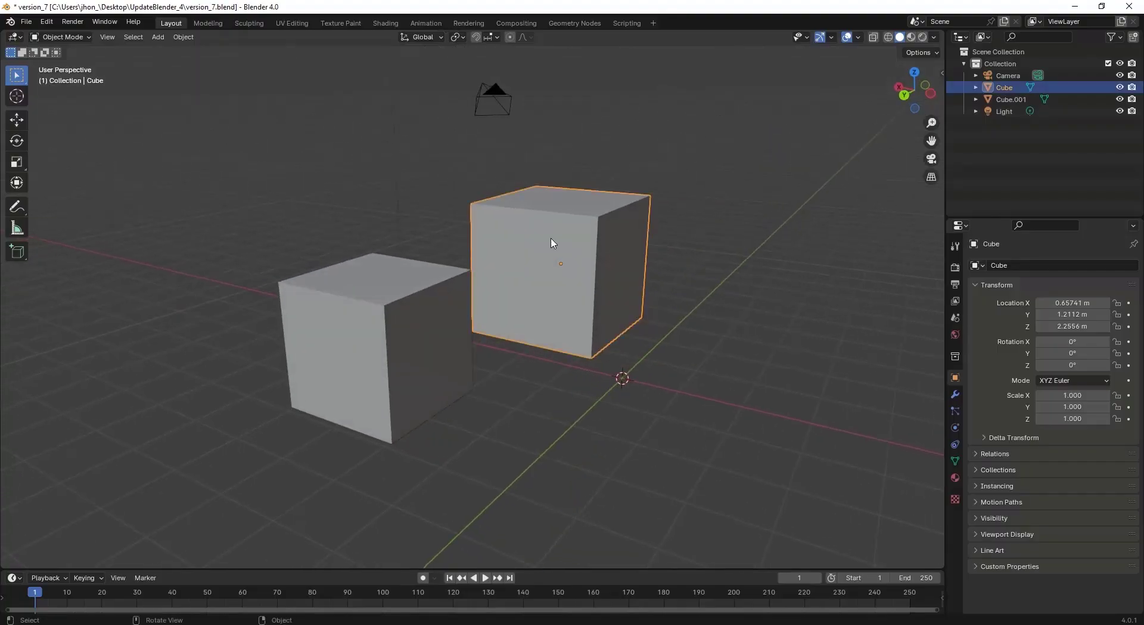
{"action": "key", "text": "Delete"}
{"action": "left_click", "coordinate": [428, 326]}
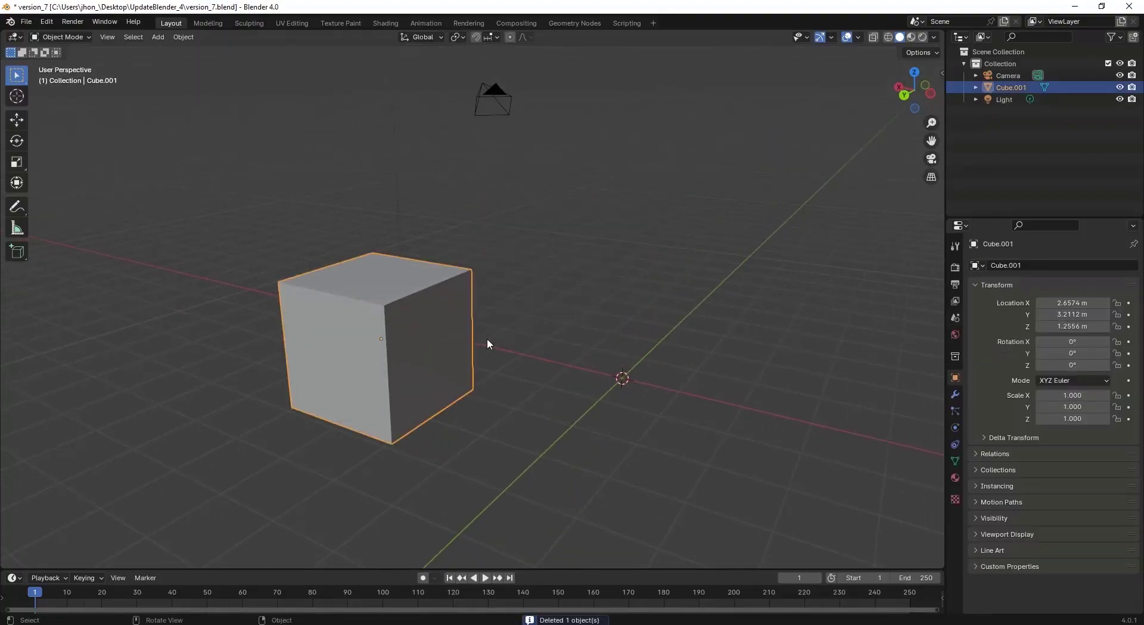
{"action": "key", "text": "Delete"}
Step: Add a new mesh cube at the world origin
{"action": "key", "text": "shift+a"}
{"action": "mouse_move", "coordinate": [528, 326]}
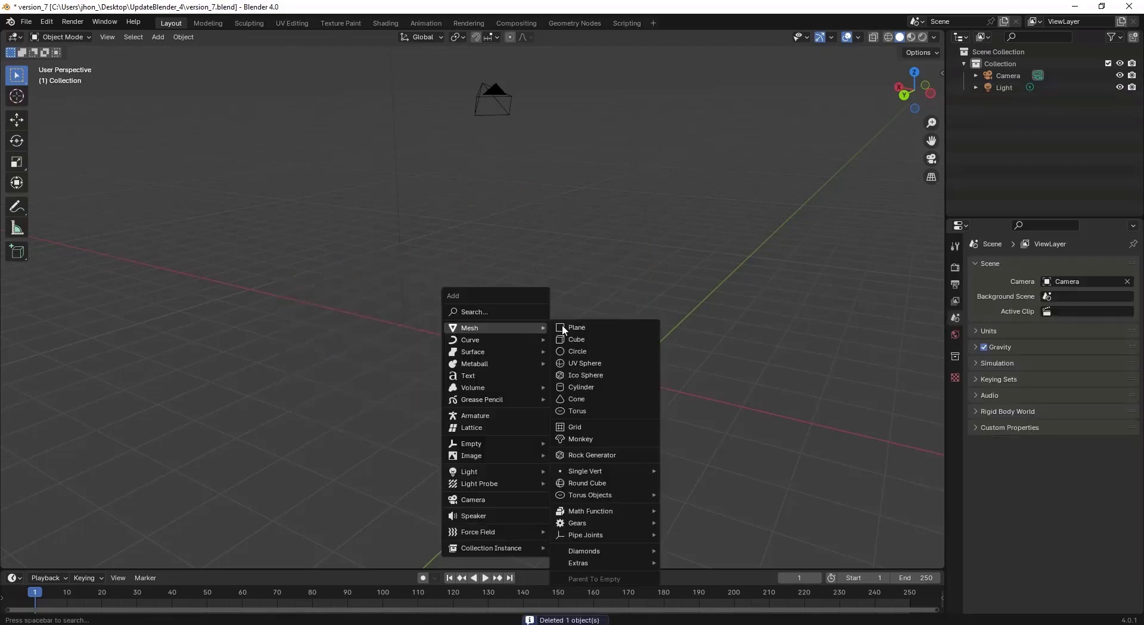
{"action": "left_click", "coordinate": [599, 339]}
{"action": "middle_click_drag", "start_coordinate": [620, 314], "coordinate": [491, 321]}
{"action": "scroll", "coordinate": [517, 327], "scroll_direction": "up", "scroll_amount": 1}
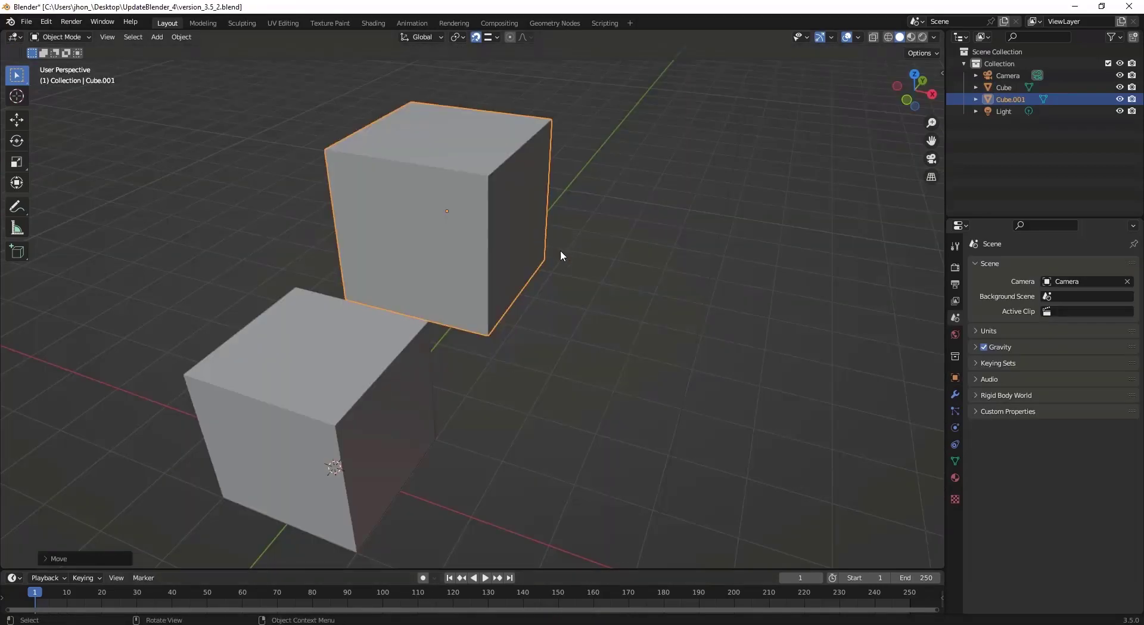
Step: Switch to Blender 3.5, box-select the snapped cube geometry and delete it
{"action": "left_click_drag", "start_coordinate": [644, 182], "coordinate": [462, 242]}
{"action": "key", "text": "Delete"}
{"action": "middle_click_drag", "start_coordinate": [482, 355], "coordinate": [602, 406]}
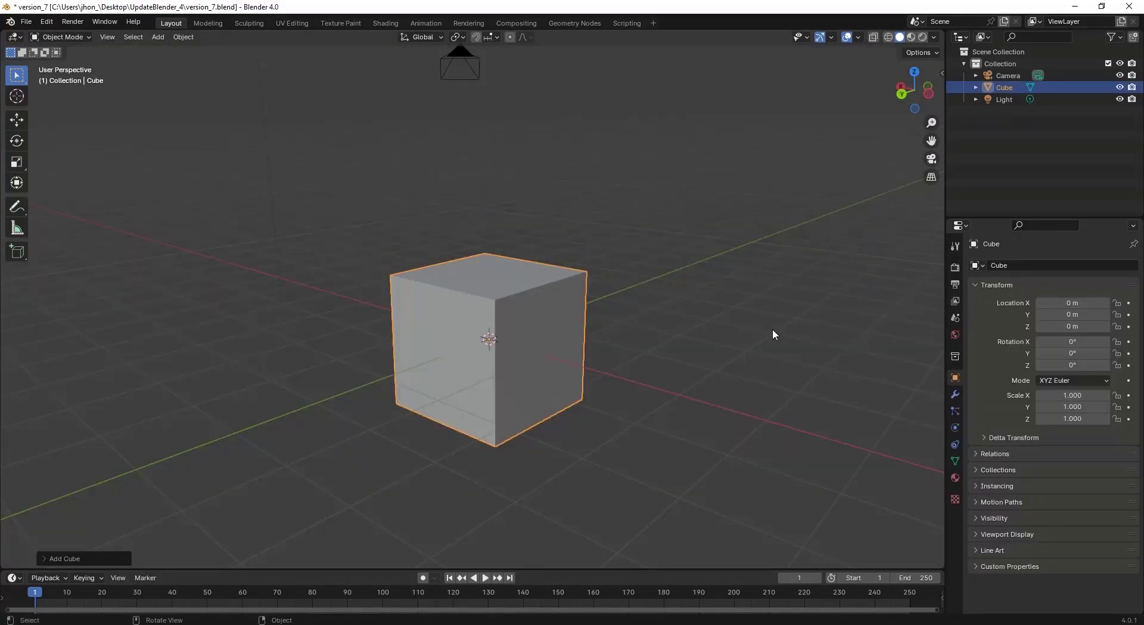
Step: Switch to Blender 4.0 and examine the Edit, Generate, Deform and Physics categories available when adding a modifier to the cube
{"action": "middle_click_drag", "start_coordinate": [589, 233], "coordinate": [637, 278]}
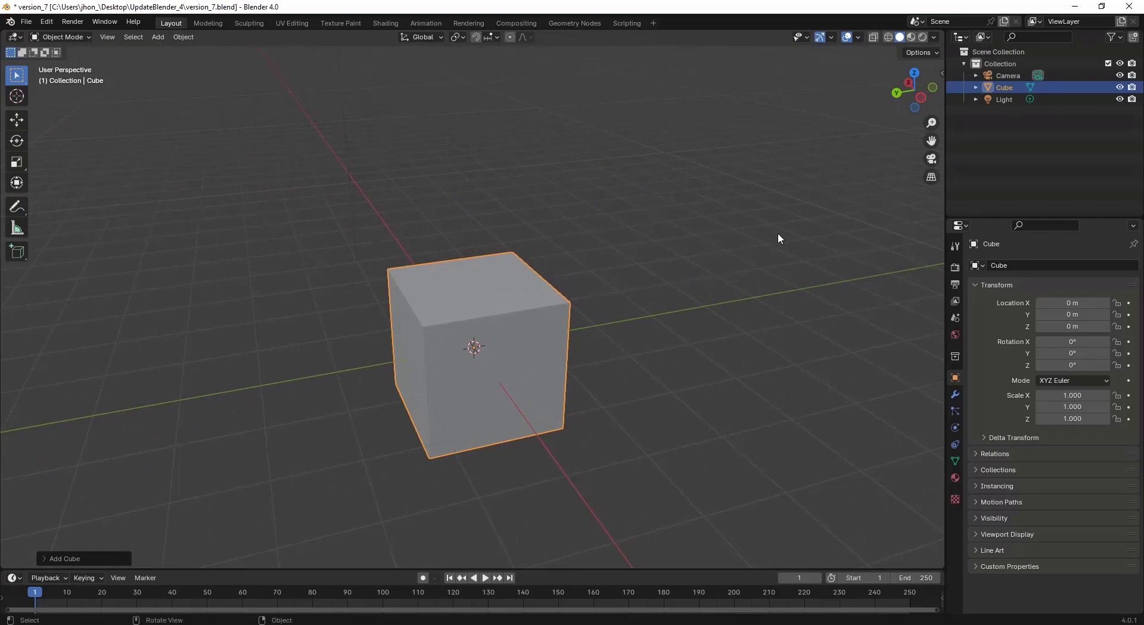
{"action": "left_click", "coordinate": [955, 393]}
{"action": "left_click", "coordinate": [1017, 266]}
{"action": "mouse_move", "coordinate": [981, 324]}
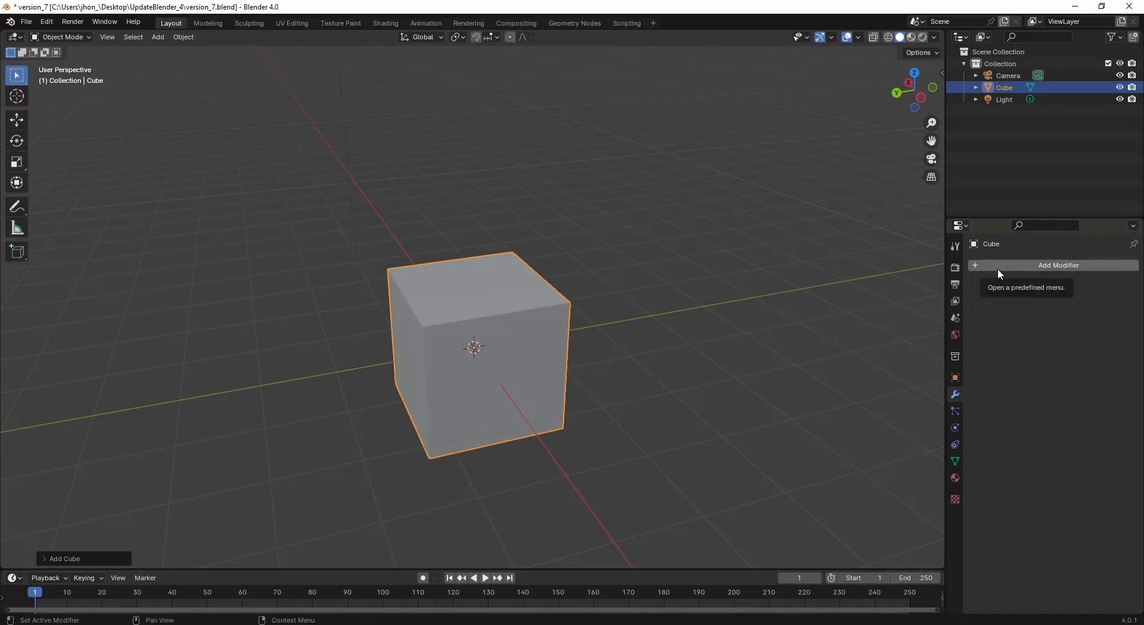
{"action": "left_click", "coordinate": [999, 272]}
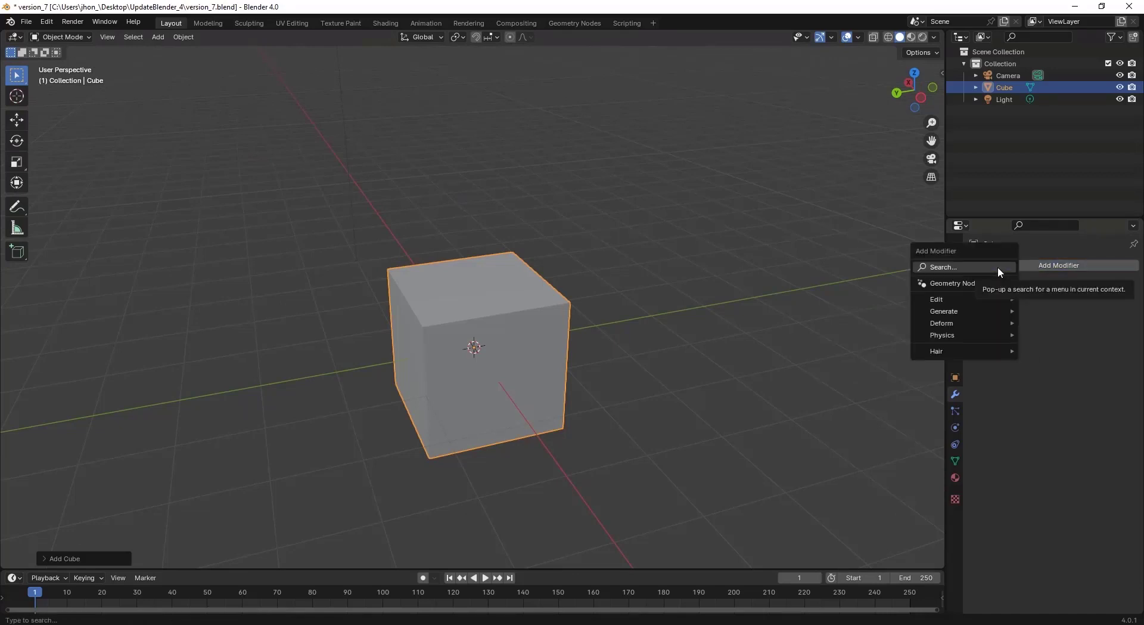
{"action": "mouse_move", "coordinate": [979, 301]}
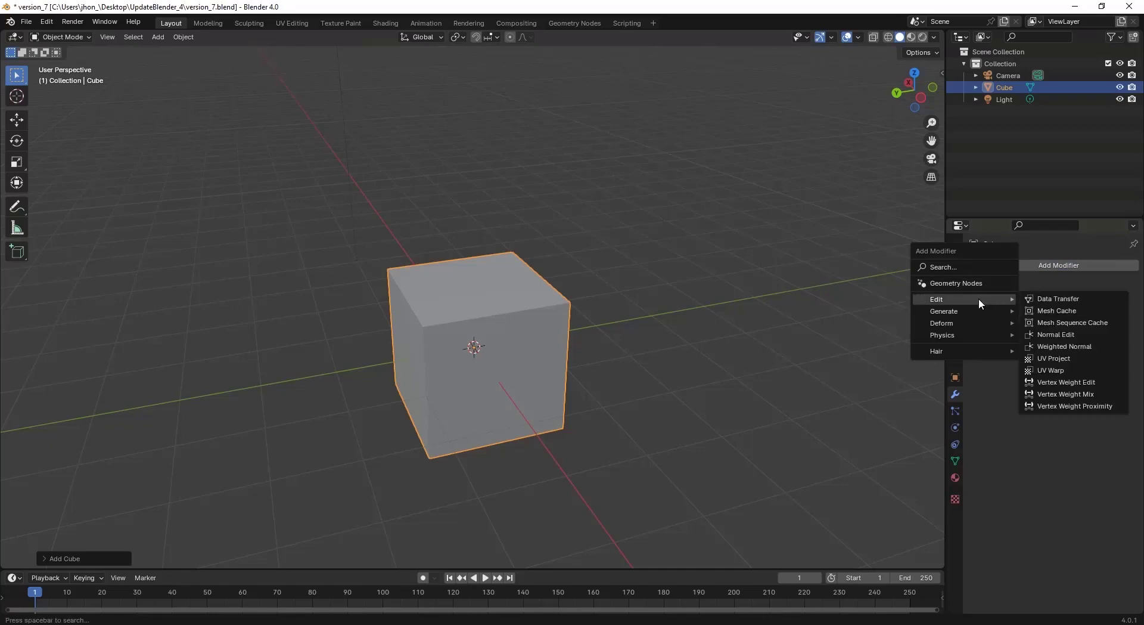
{"action": "mouse_move", "coordinate": [955, 326]}
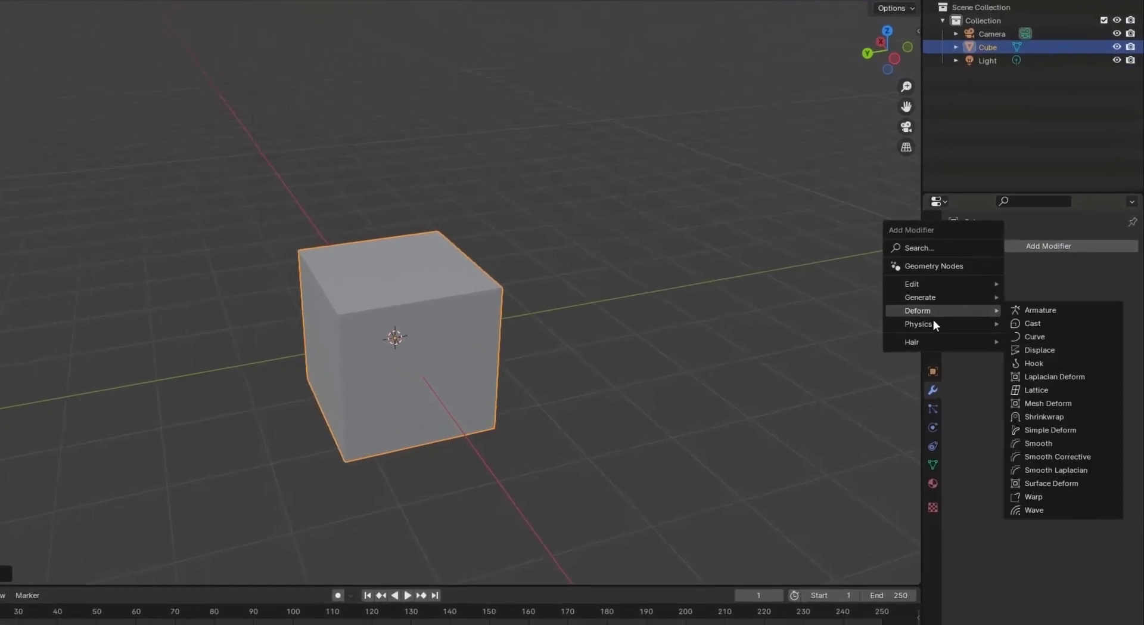
{"action": "mouse_move", "coordinate": [933, 291]}
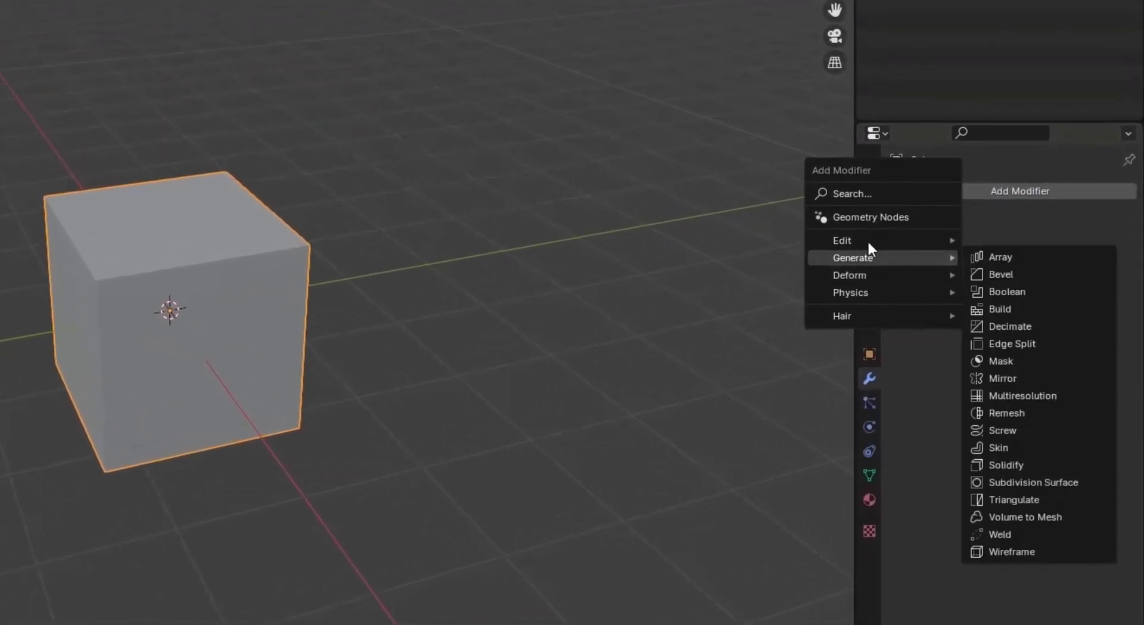
{"action": "mouse_move", "coordinate": [869, 242]}
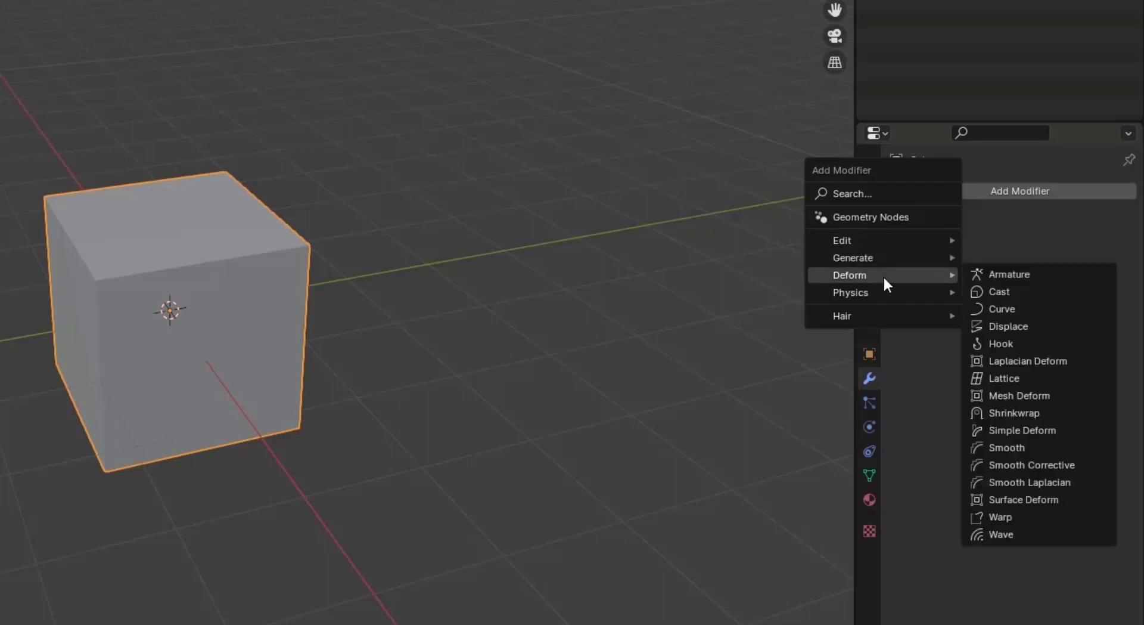
{"action": "mouse_move", "coordinate": [881, 297]}
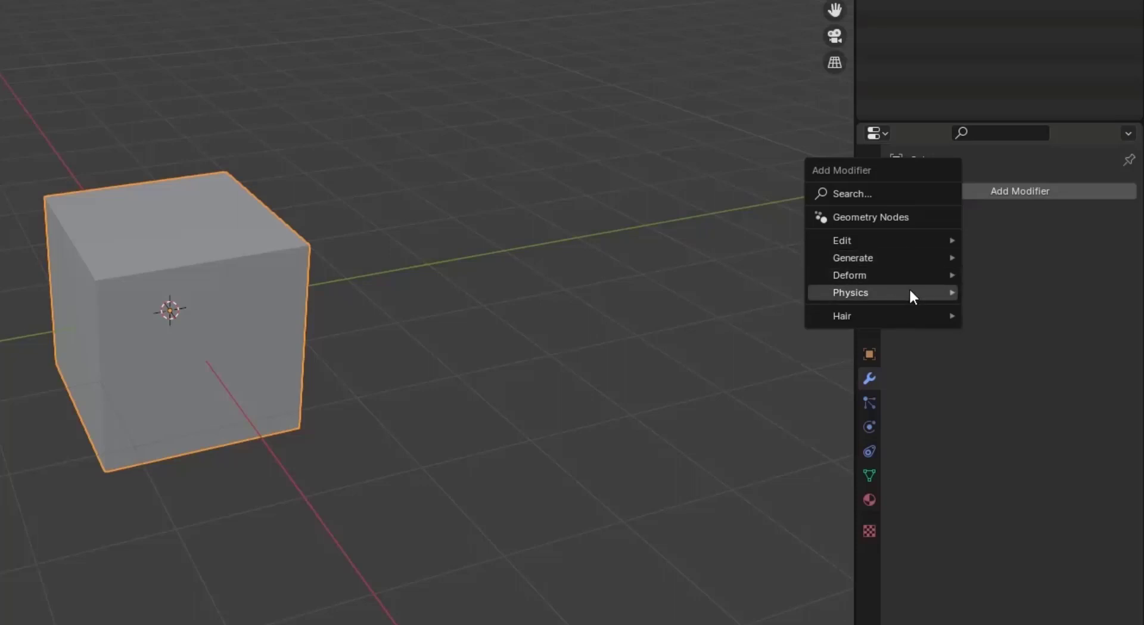
{"action": "mouse_move", "coordinate": [912, 257]}
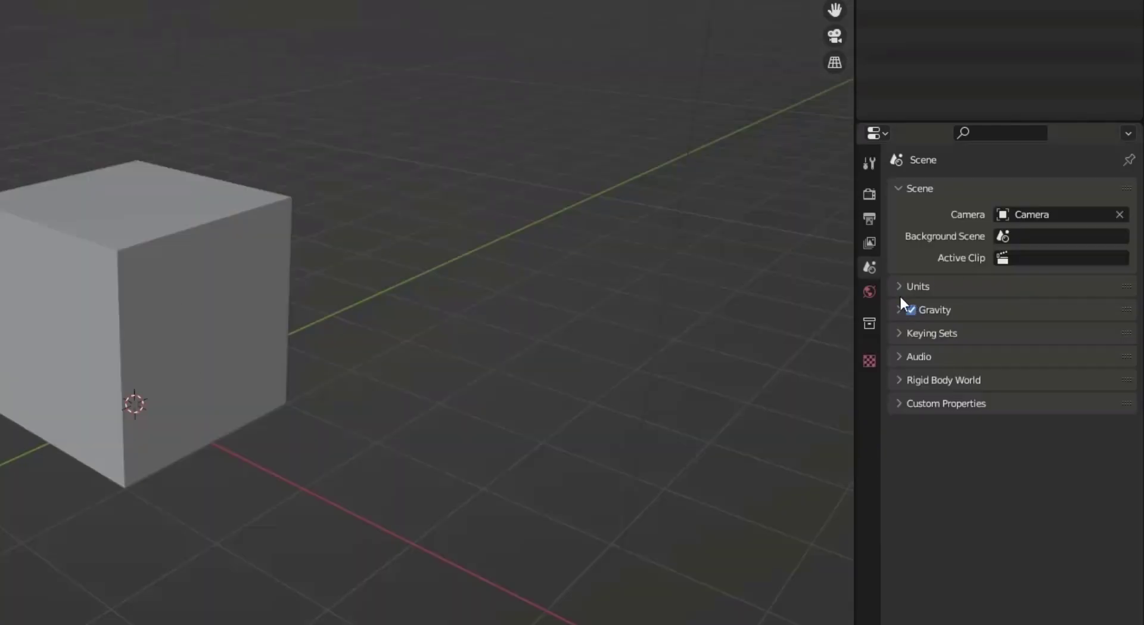
Step: Switch to Blender 3.5, select the cube and examine its Add Modifier list for comparison
{"action": "left_click", "coordinate": [664, 235]}
{"action": "middle_click_drag", "start_coordinate": [718, 235], "coordinate": [661, 223]}
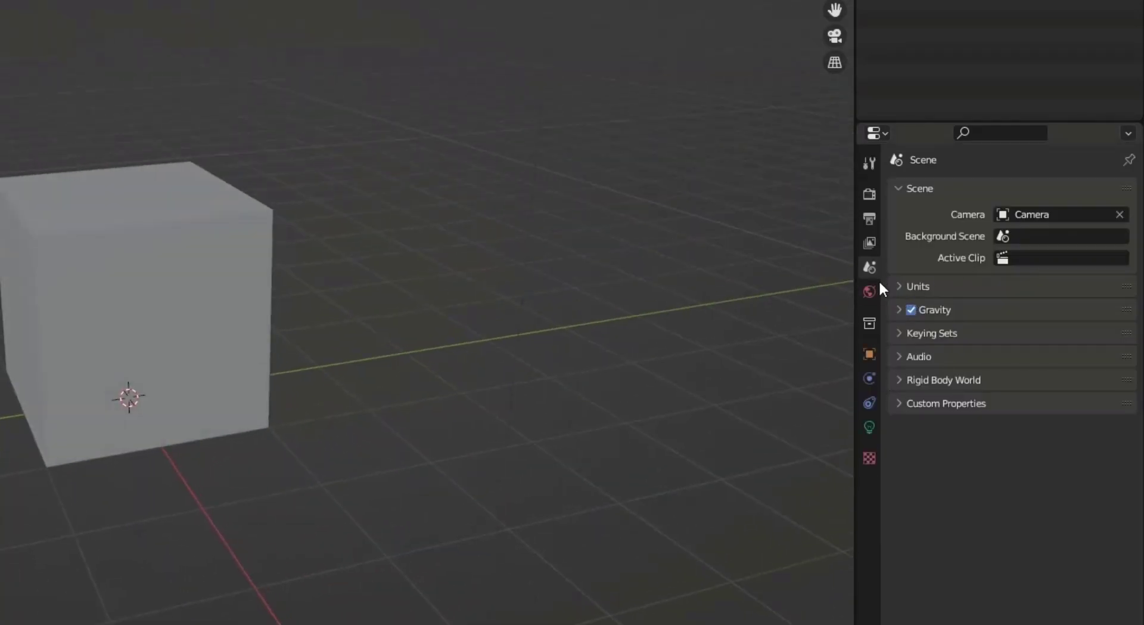
{"action": "left_click", "coordinate": [207, 266]}
{"action": "left_click", "coordinate": [870, 379]}
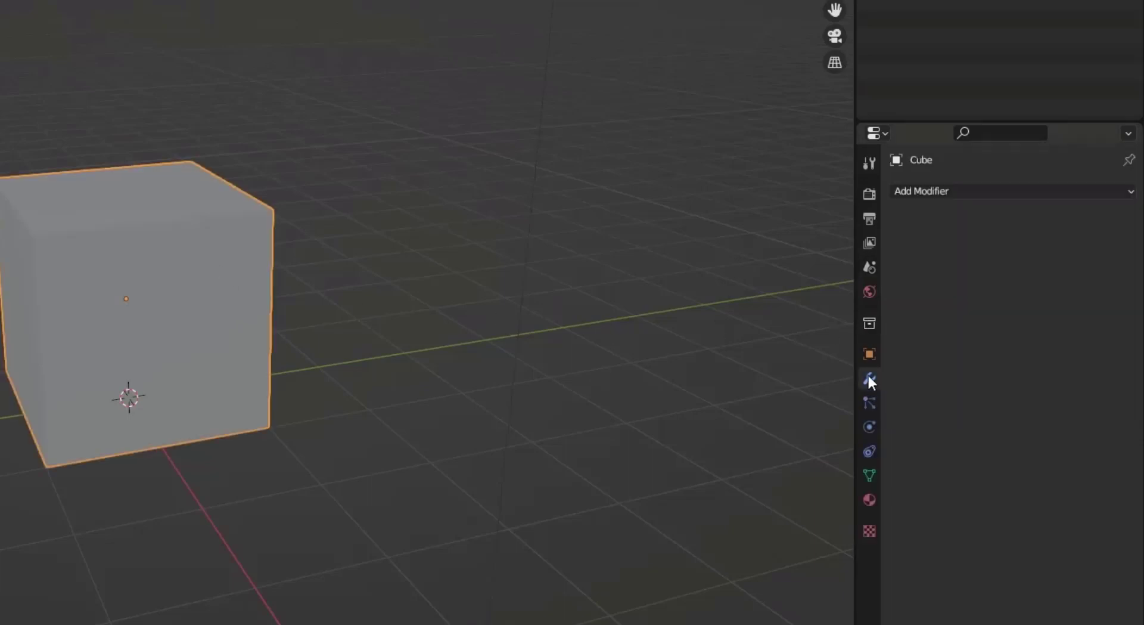
{"action": "left_click", "coordinate": [951, 194]}
{"action": "left_click", "coordinate": [990, 190]}
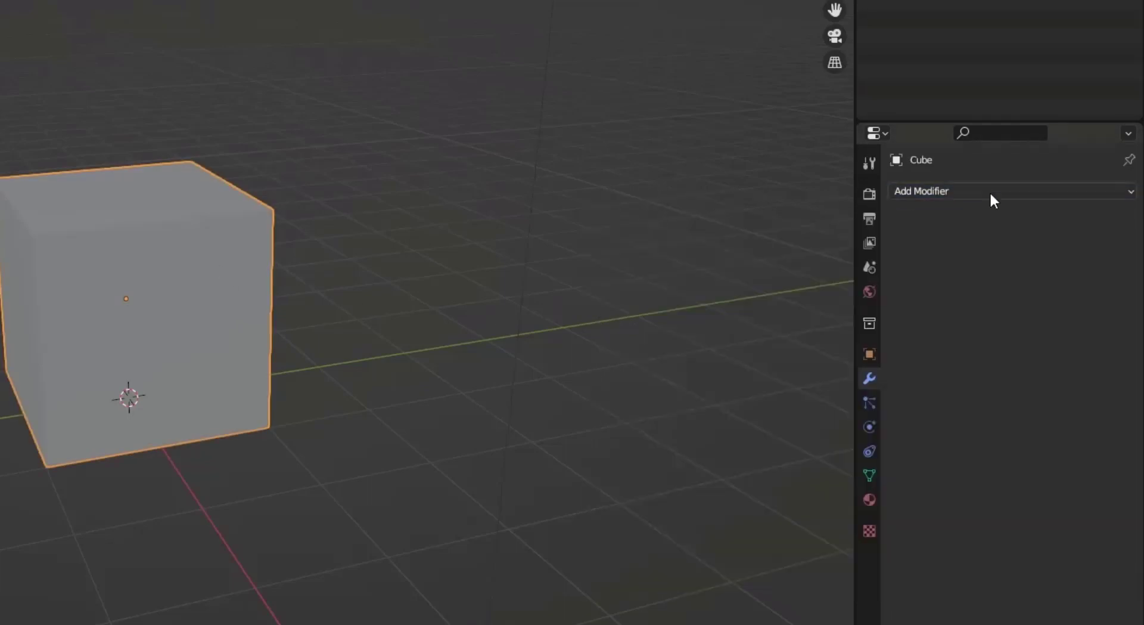
{"action": "left_click", "coordinate": [989, 189]}
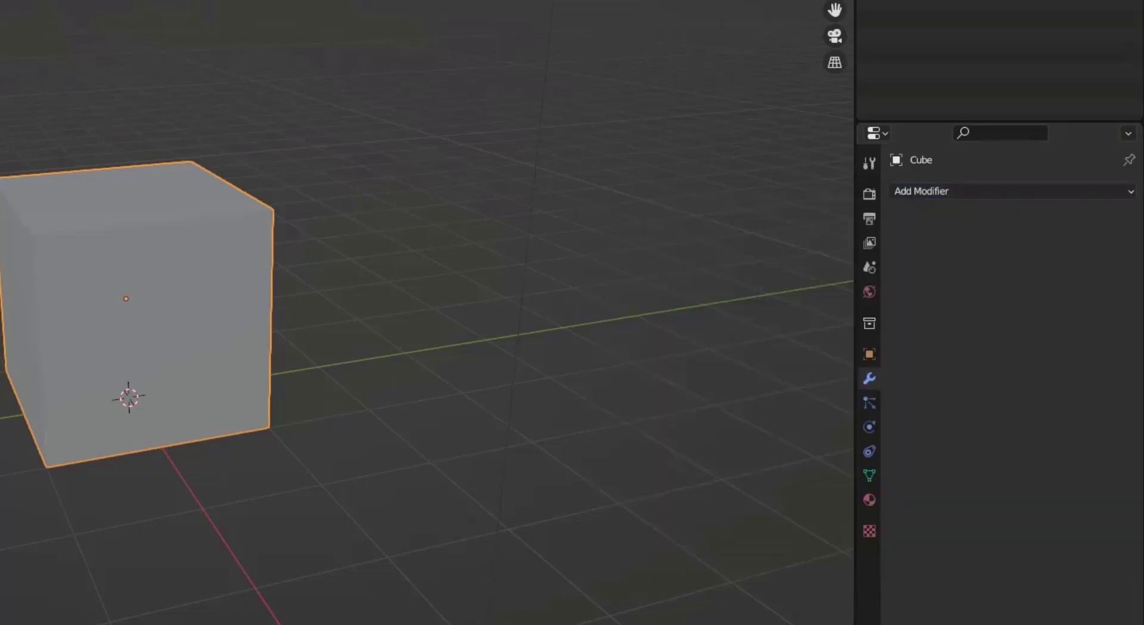
Step: Compare Blender 4.0's Generate, Deform and Physics modifier submenus with the Add Modifier list in Blender 3.5
{"action": "middle_click_drag", "start_coordinate": [447, 510], "coordinate": [582, 469]}
{"action": "left_click", "coordinate": [963, 186]}
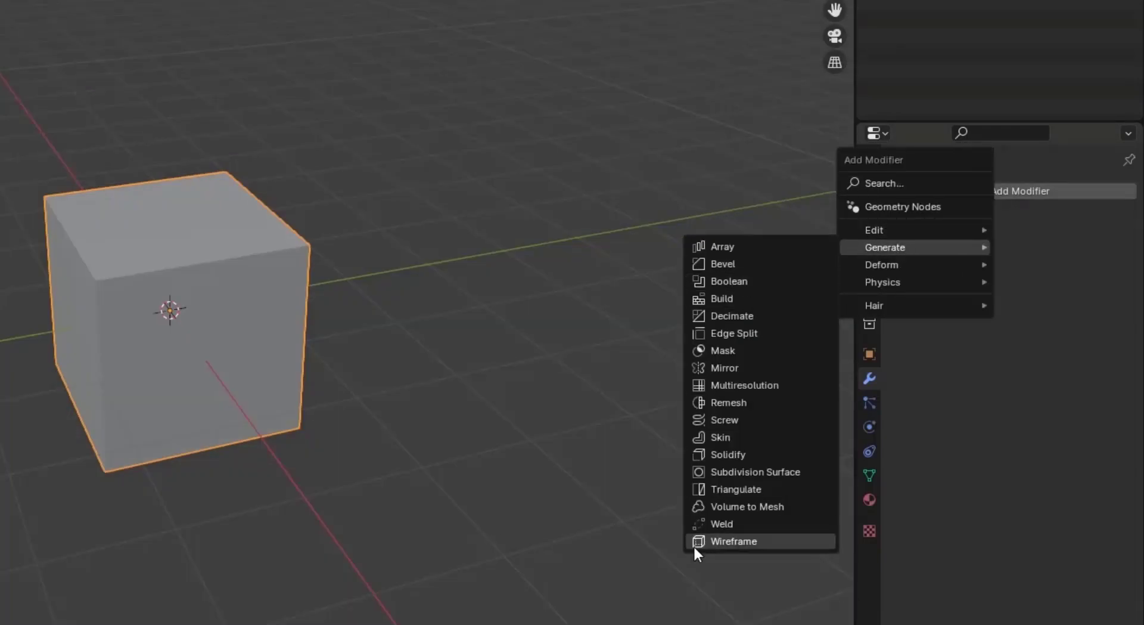
{"action": "mouse_move", "coordinate": [934, 256]}
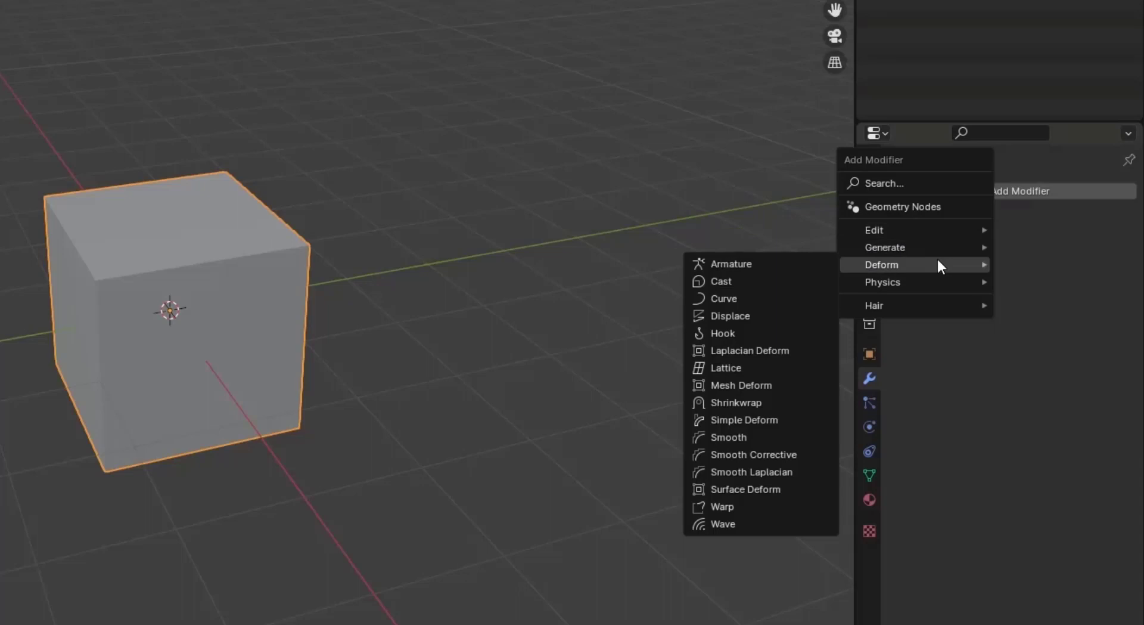
{"action": "left_click", "coordinate": [1032, 224]}
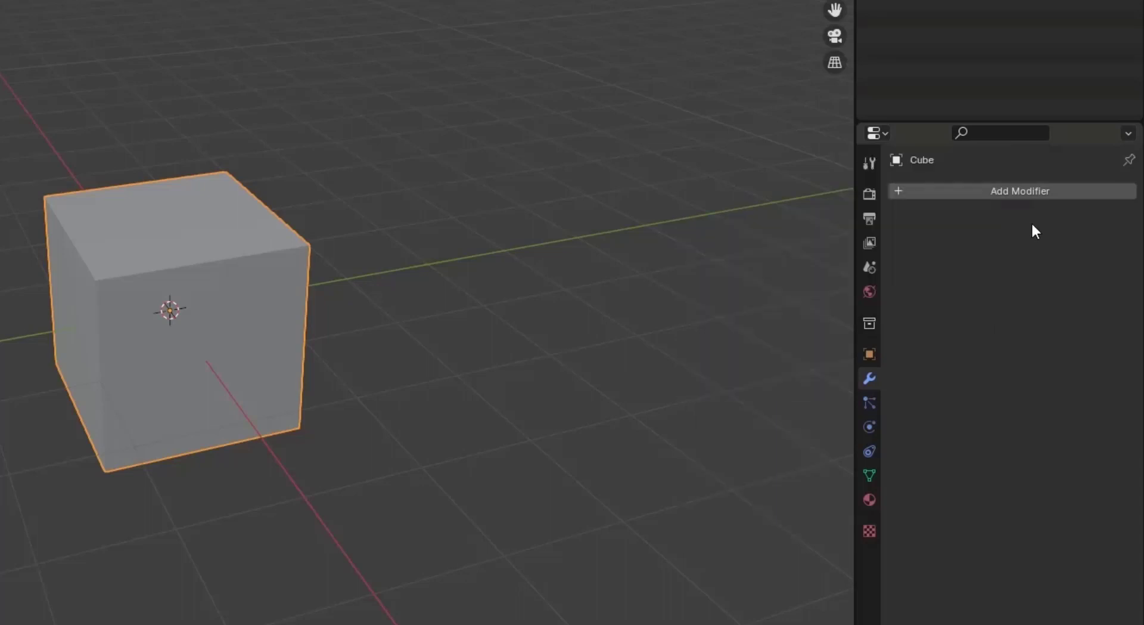
{"action": "left_click", "coordinate": [922, 196]}
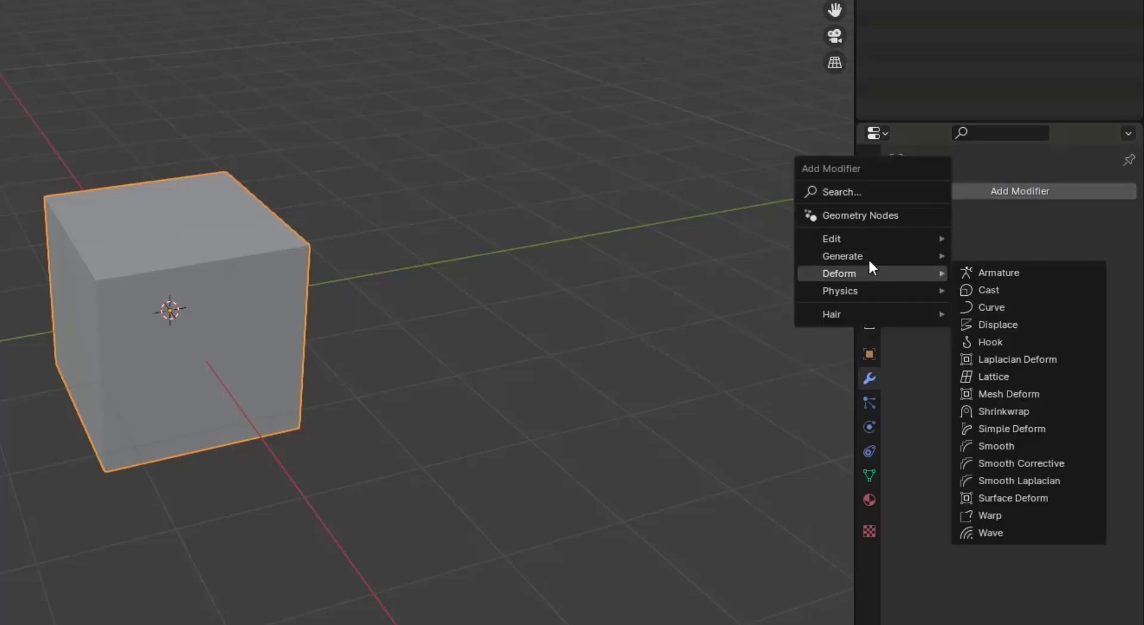
{"action": "mouse_move", "coordinate": [869, 255]}
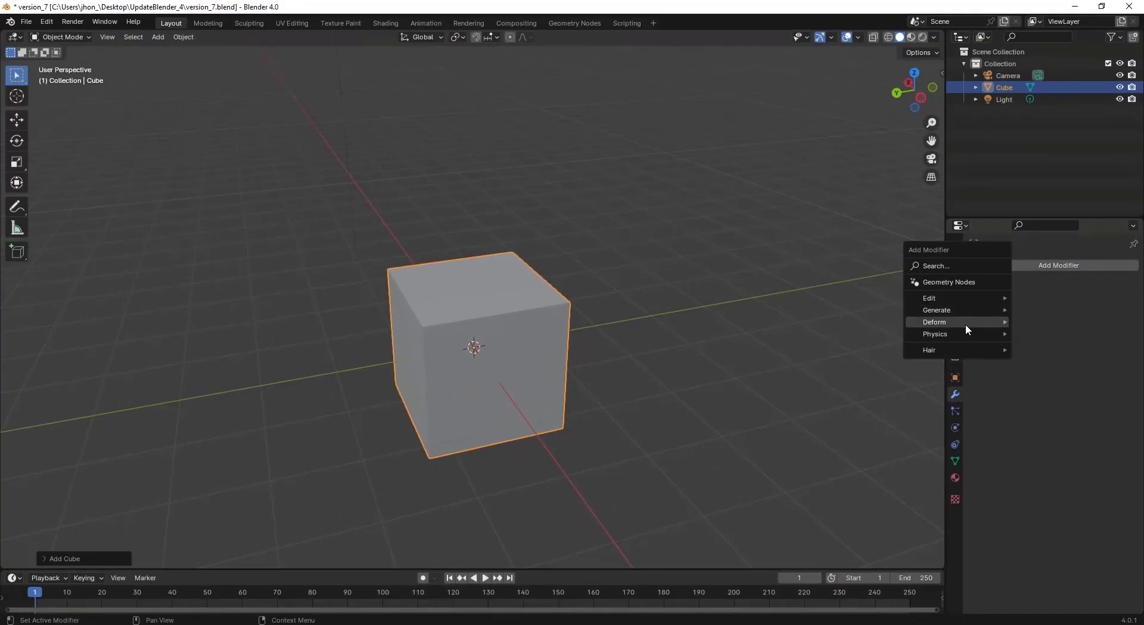
{"action": "mouse_move", "coordinate": [966, 334]}
{"action": "mouse_move", "coordinate": [977, 297]}
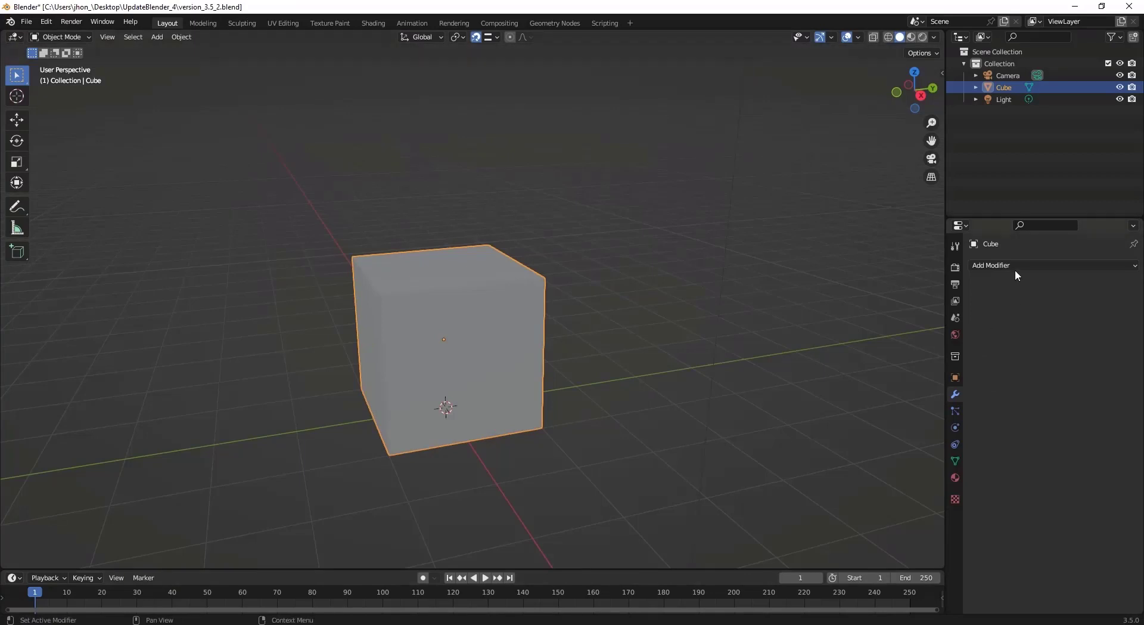
{"action": "left_click", "coordinate": [1014, 265]}
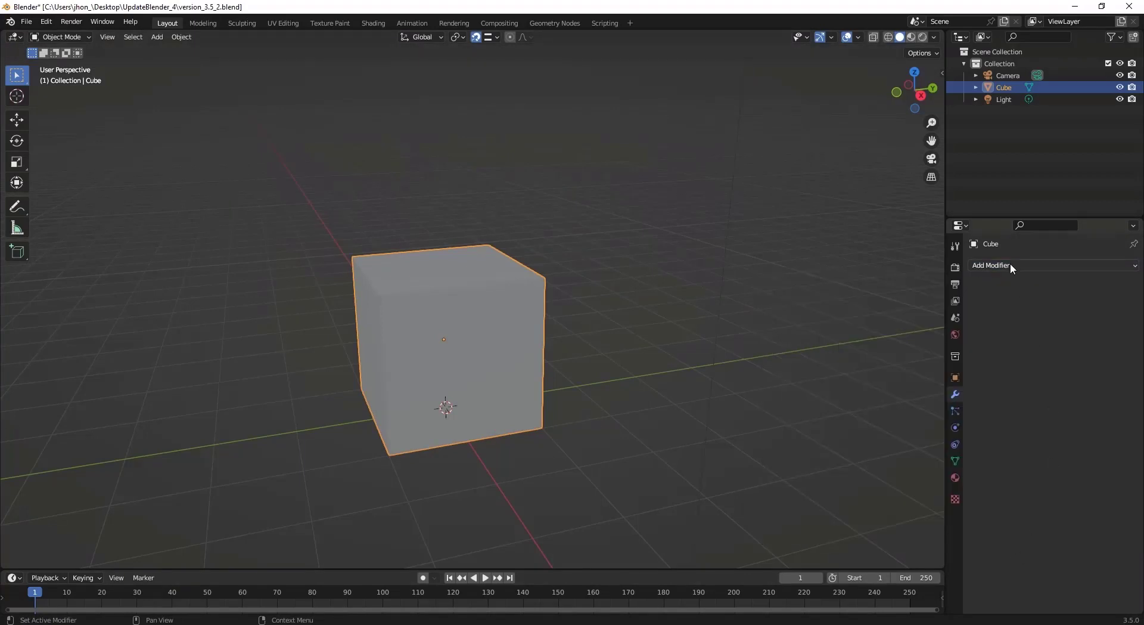
{"action": "left_click", "coordinate": [1010, 264]}
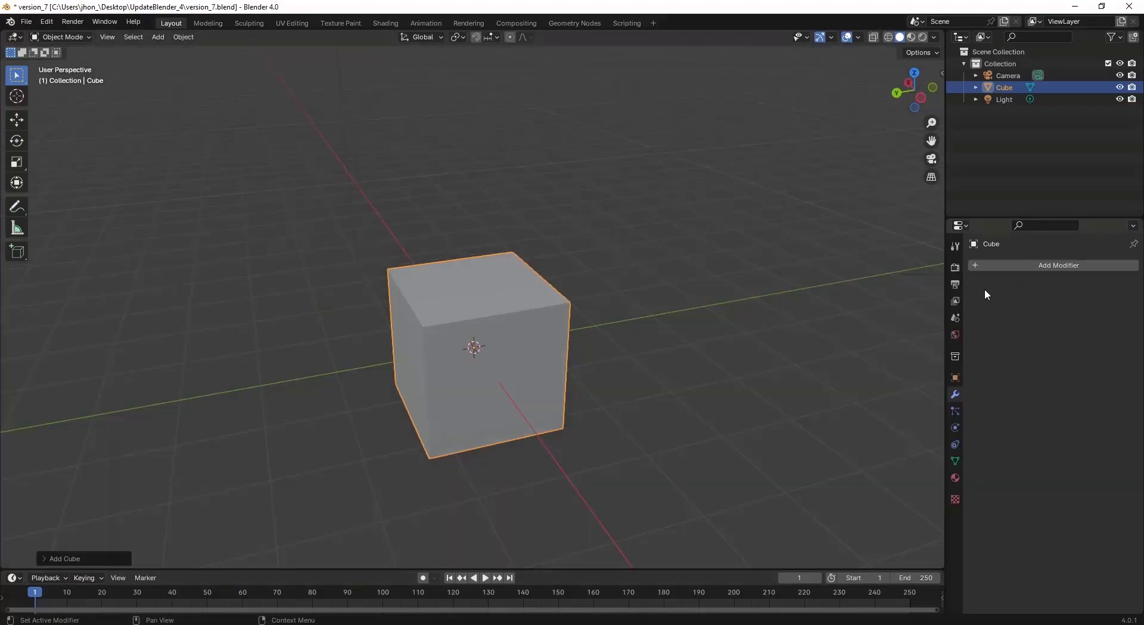
Step: Switch to Blender 4.0, search the available modifiers for "arra" and close the search without adding one
{"action": "left_click", "coordinate": [1011, 263]}
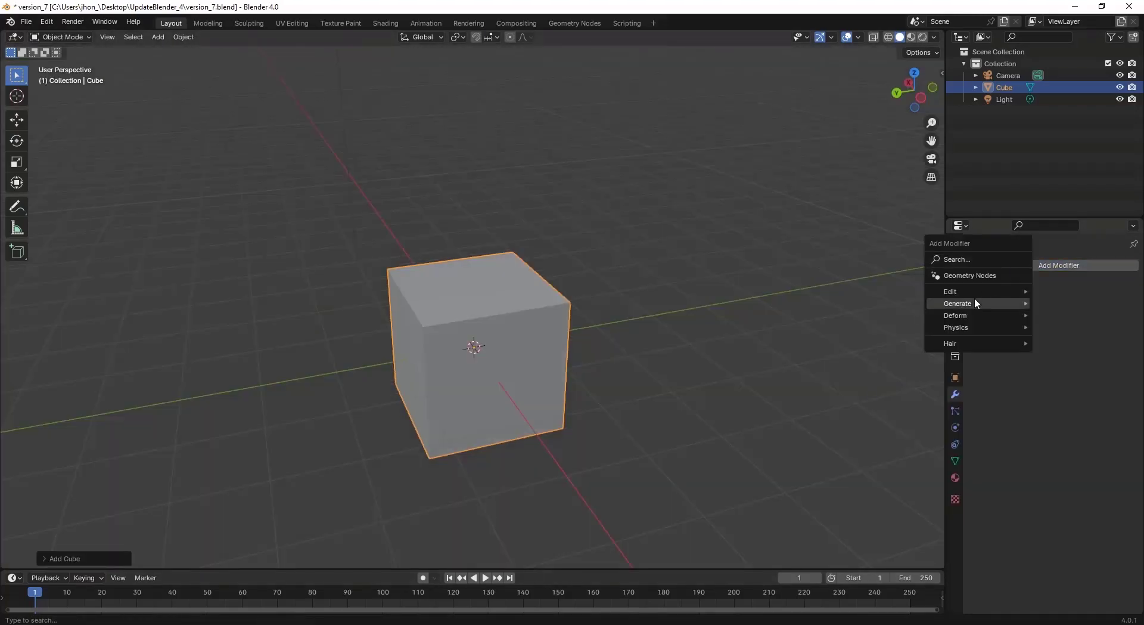
{"action": "left_click", "coordinate": [957, 260]}
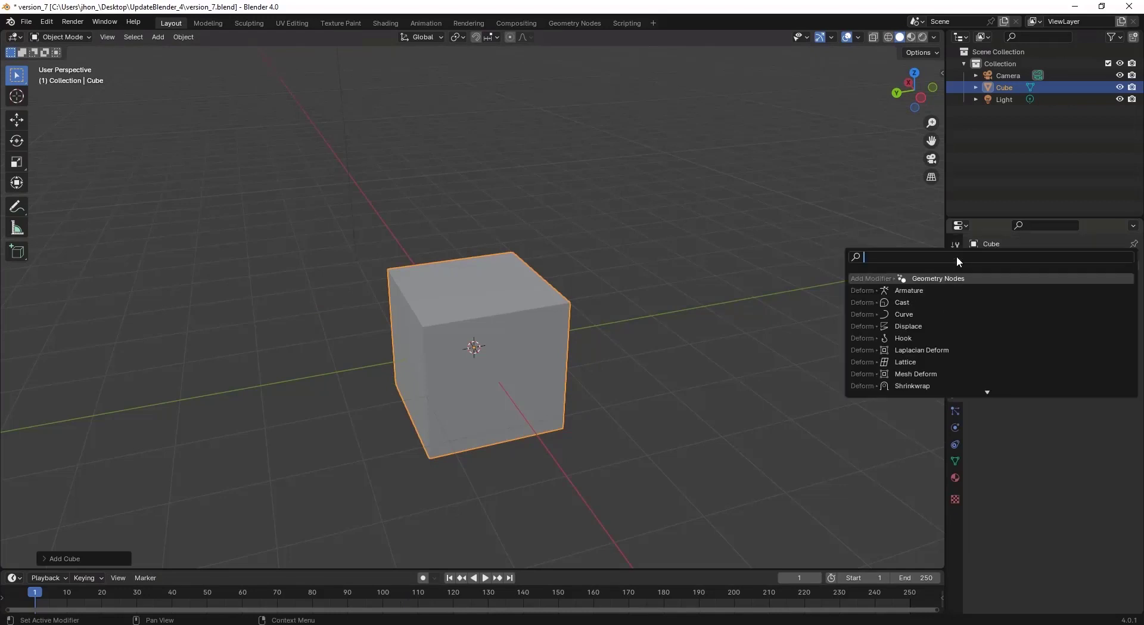
{"action": "type", "text": "arra"}
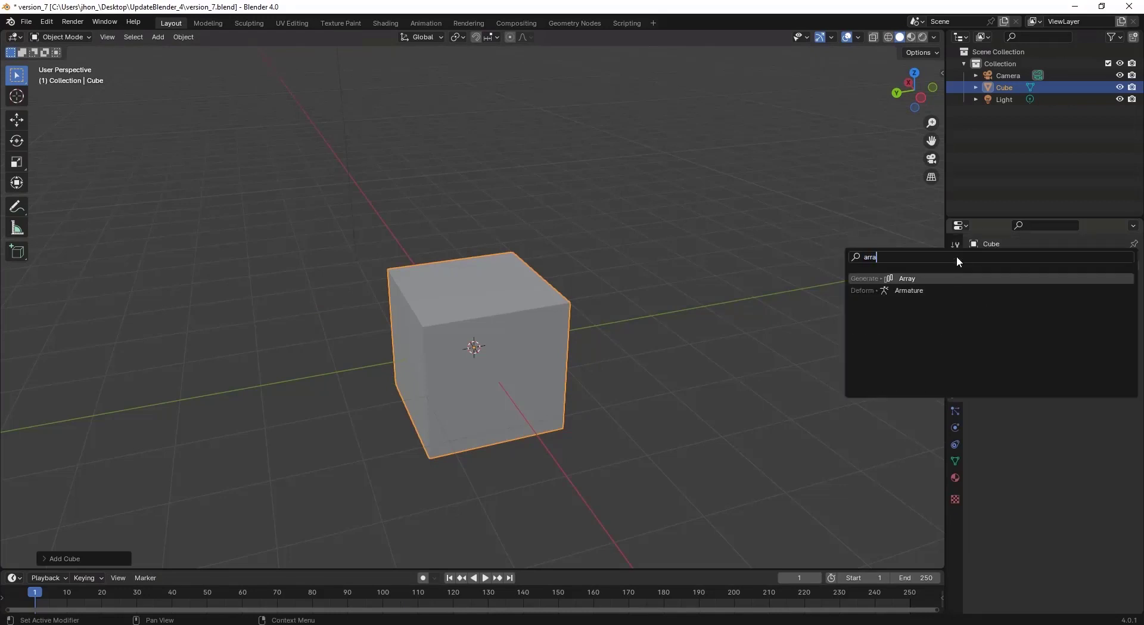
{"action": "key", "text": "ctrl+a"}
{"action": "key", "text": "BackSpace"}
{"action": "left_click", "coordinate": [792, 215]}
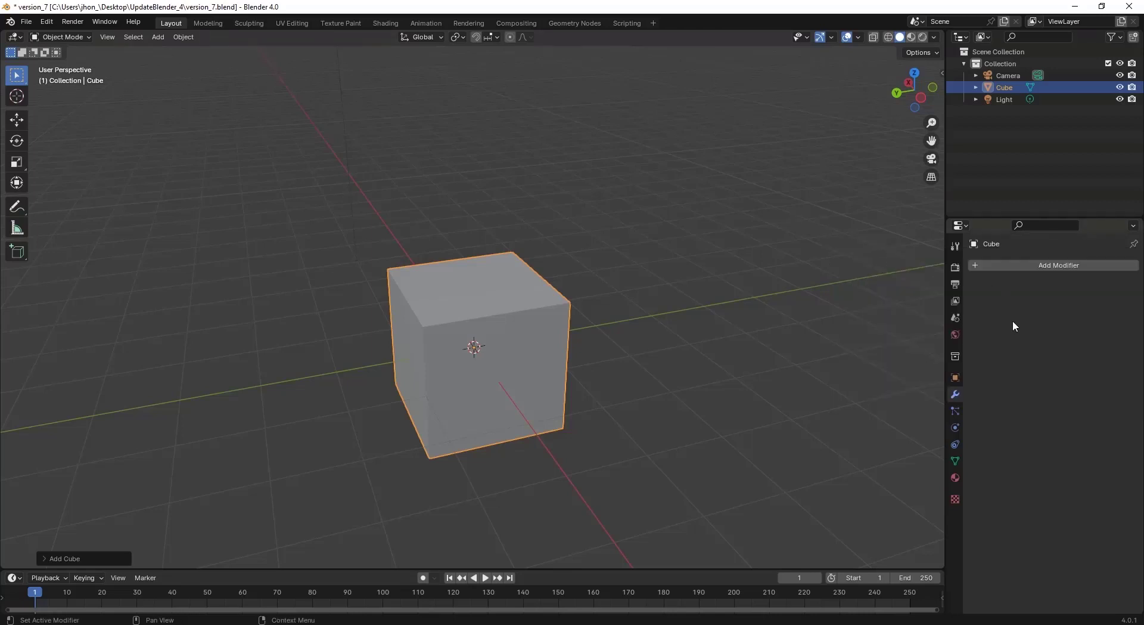
Step: Add an Array modifier to the cube with a count of 5 and a relative offset X factor of 1.700
{"action": "left_click", "coordinate": [1003, 266]}
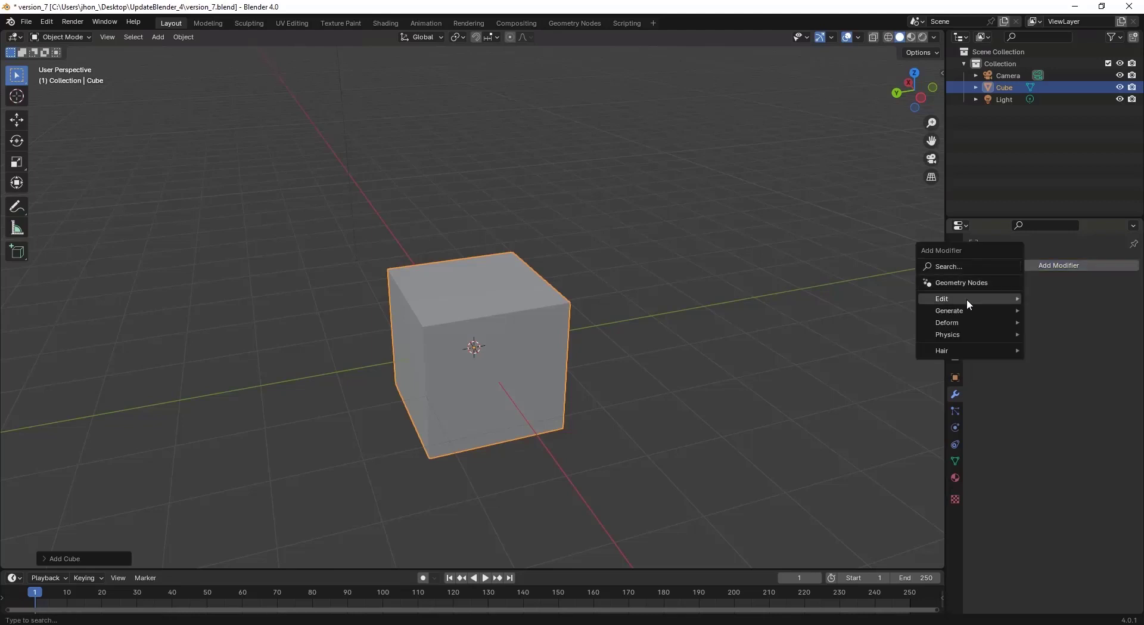
{"action": "mouse_move", "coordinate": [961, 313]}
{"action": "left_click", "coordinate": [1065, 311]}
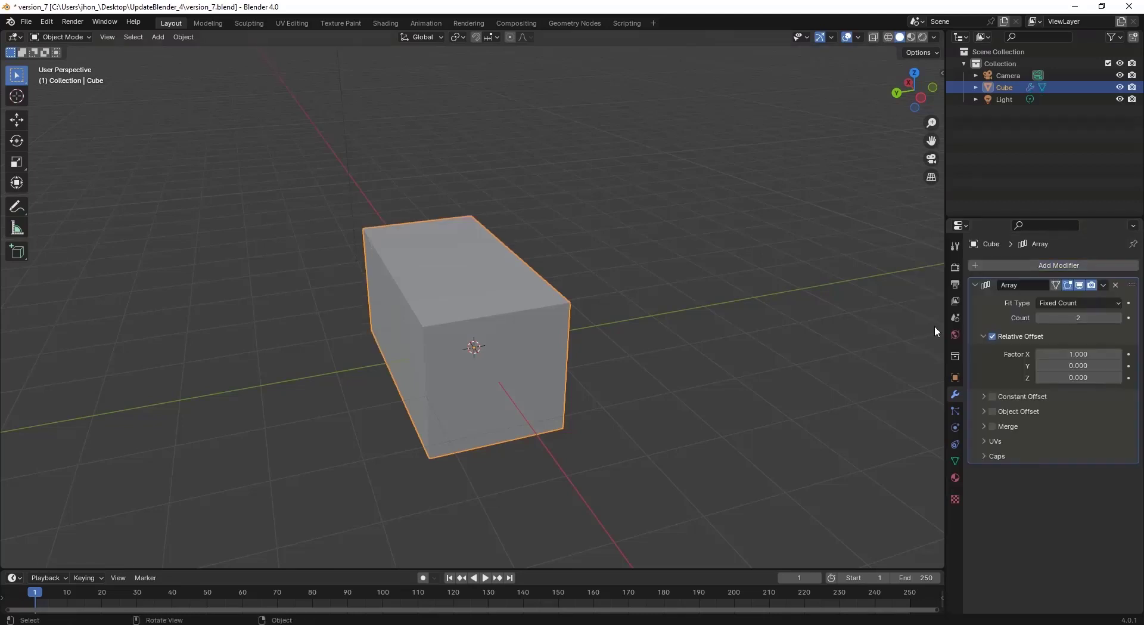
{"action": "left_click_drag", "start_coordinate": [1076, 319], "coordinate": [1112, 318]}
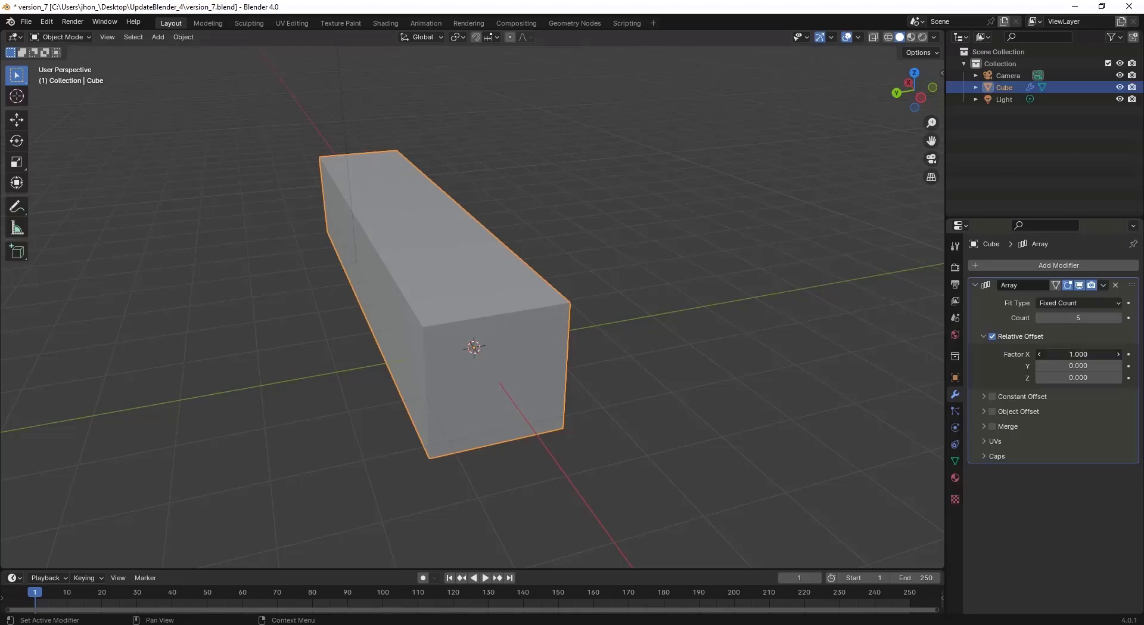
{"action": "left_click_drag", "start_coordinate": [1078, 354], "coordinate": [1100, 354]}
{"action": "middle_click_drag", "start_coordinate": [280, 298], "coordinate": [512, 292]}
{"action": "middle_click_drag", "start_coordinate": [605, 266], "coordinate": [703, 344]}
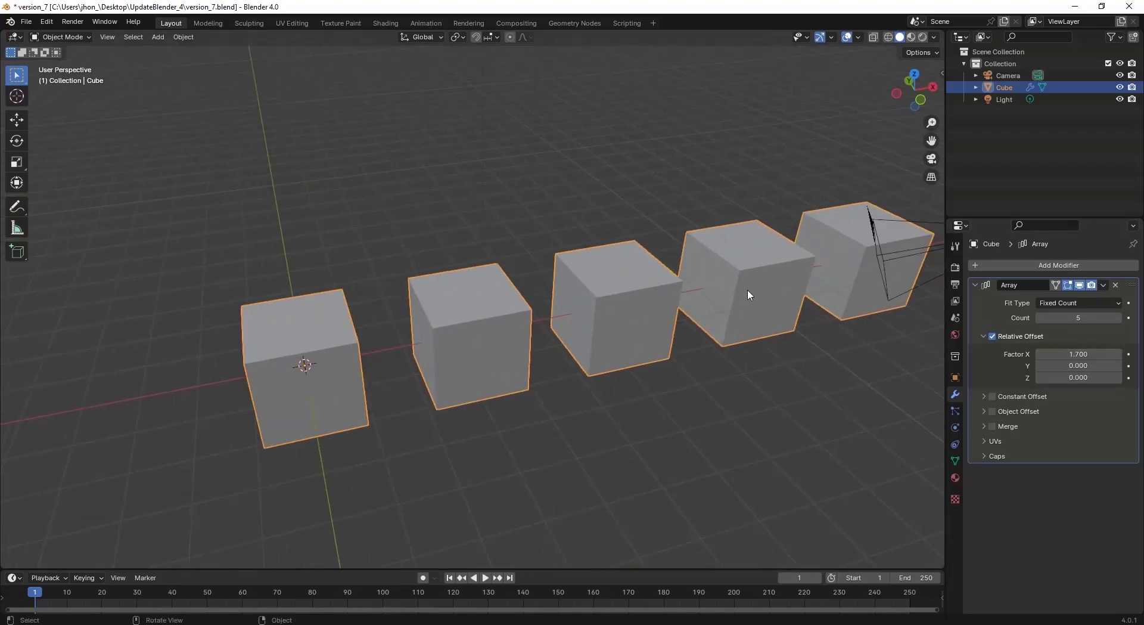
{"action": "middle_click_drag", "start_coordinate": [749, 294], "coordinate": [703, 316]}
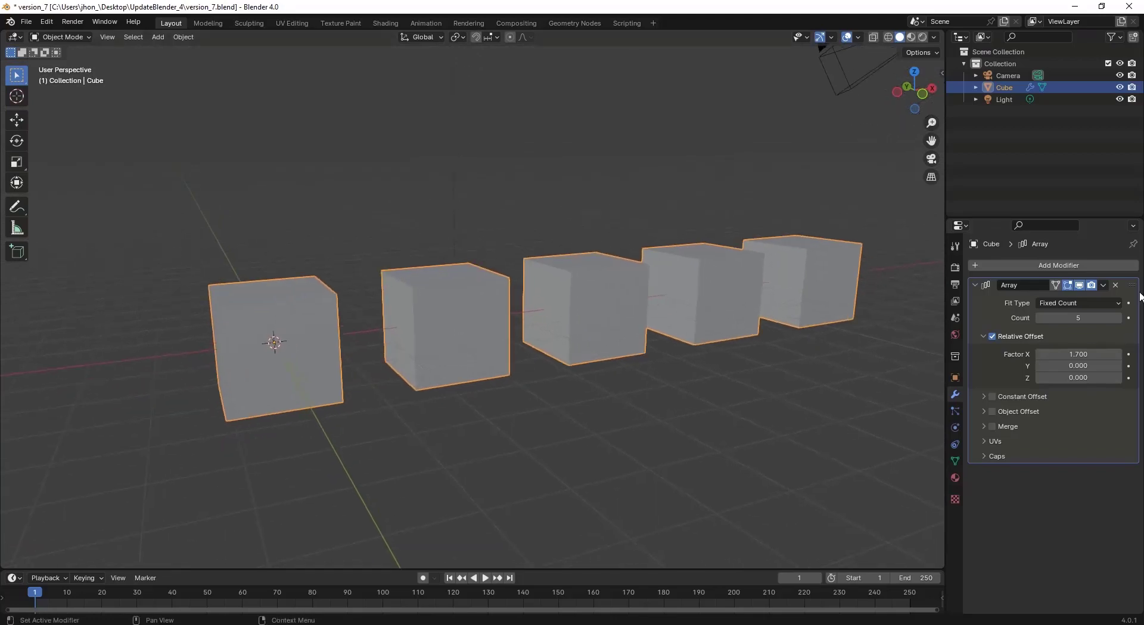
Step: Remove the Array modifier from the cube
{"action": "left_click", "coordinate": [1116, 285]}
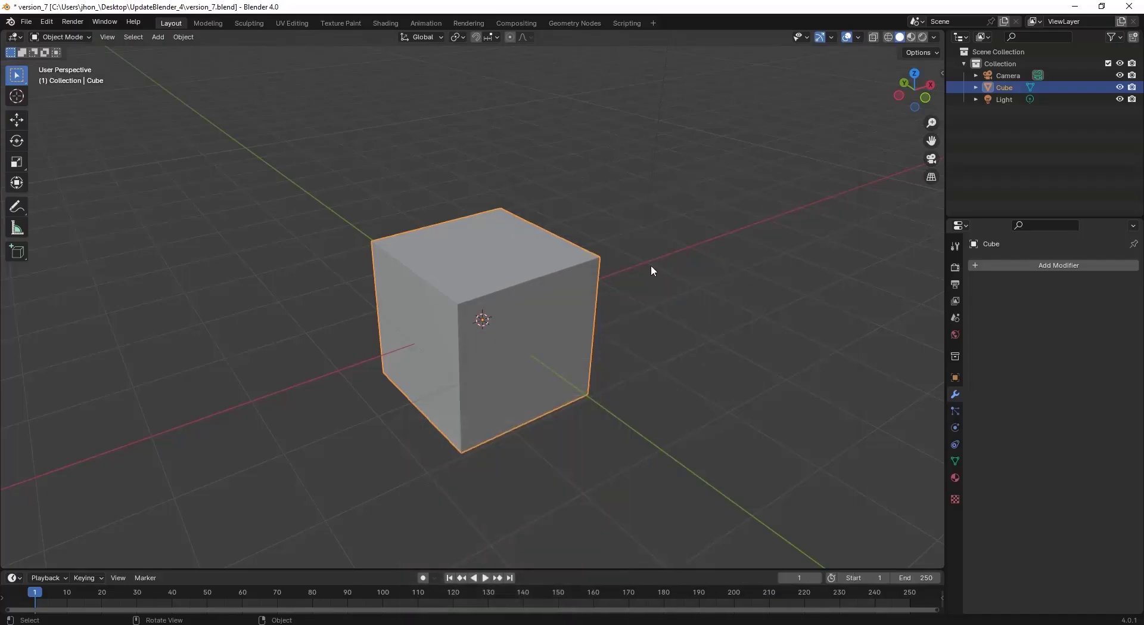
{"action": "scroll", "coordinate": [646, 266], "scroll_direction": "up", "scroll_amount": 2}
{"action": "mouse_move", "coordinate": [634, 263]}
{"action": "middle_mouse_down"}
{"action": "mouse_move", "coordinate": [613, 227]}
{"action": "mouse_move", "coordinate": [546, 197]}
{"action": "middle_mouse_up"}
Step: Switch to the Shading workspace and make the 3D viewport taller by shrinking the shader editor
{"action": "middle_click_drag", "start_coordinate": [542, 250], "coordinate": [549, 237]}
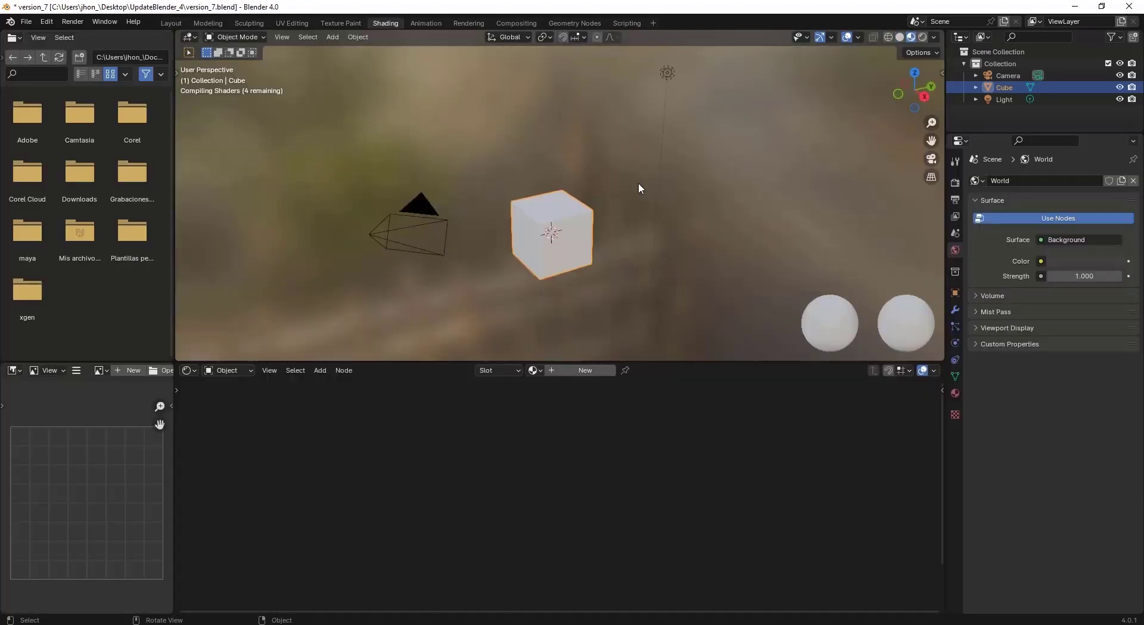
{"action": "scroll", "coordinate": [559, 272], "scroll_direction": "up", "scroll_amount": 4}
{"action": "middle_click_drag", "start_coordinate": [594, 258], "coordinate": [609, 228]}
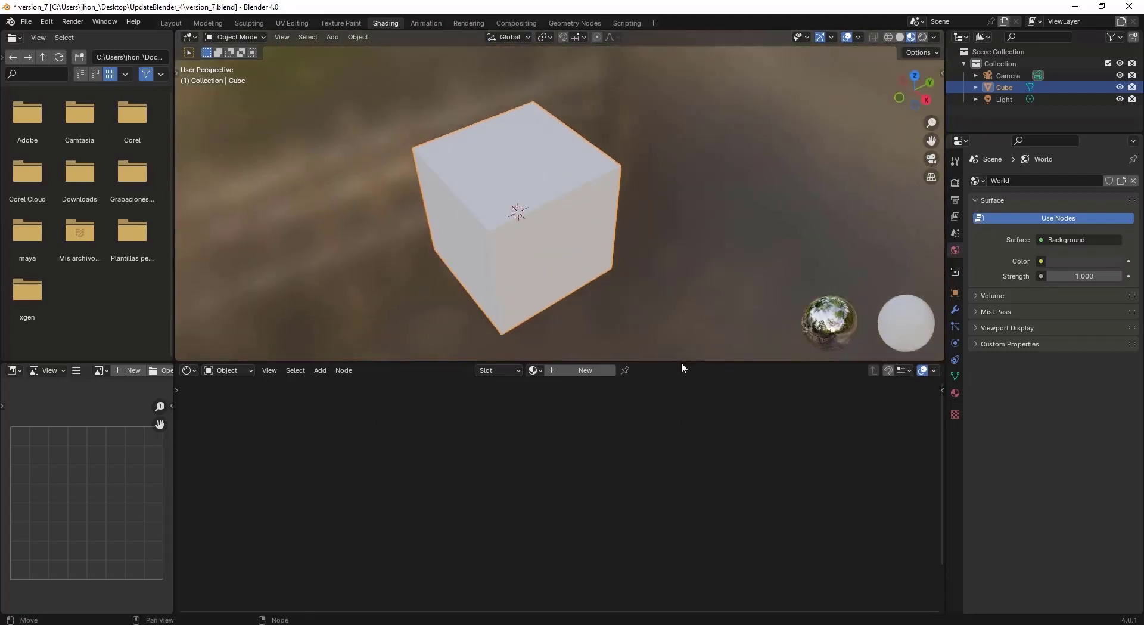
{"action": "left_click_drag", "start_coordinate": [681, 361], "coordinate": [681, 396]}
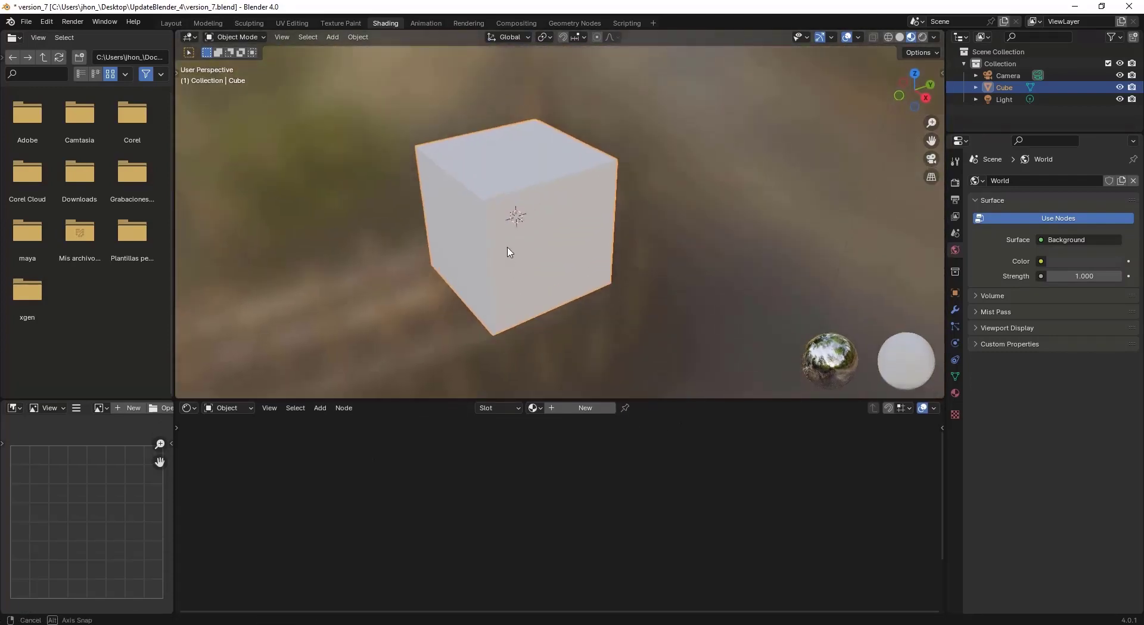
{"action": "middle_click_drag", "start_coordinate": [513, 214], "coordinate": [539, 222]}
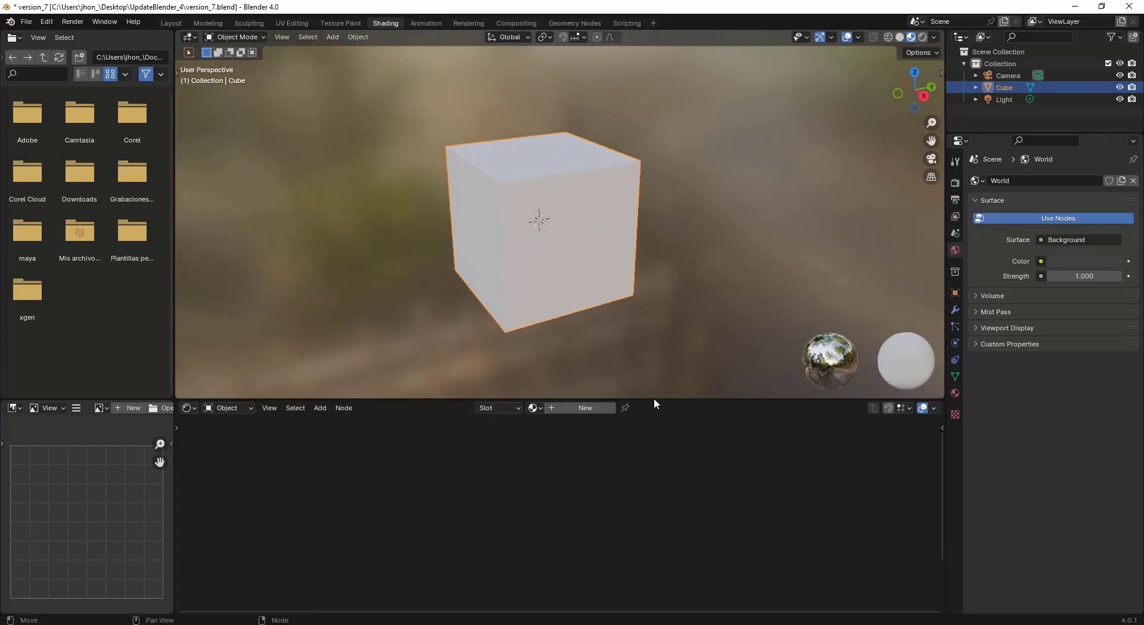
Step: Create a new material for the cube, enlarge the shader editor around its nodes and open the Base Color
{"action": "left_click_drag", "start_coordinate": [654, 398], "coordinate": [653, 388]}
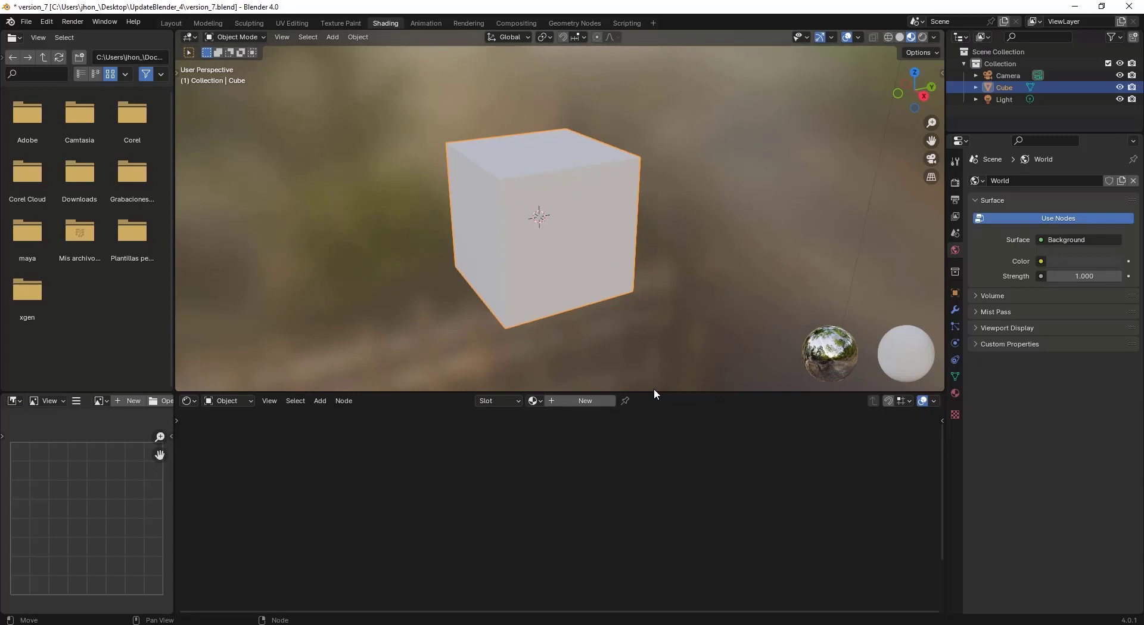
{"action": "left_click", "coordinate": [587, 404]}
{"action": "scroll", "coordinate": [536, 517], "scroll_direction": "down", "scroll_amount": 4}
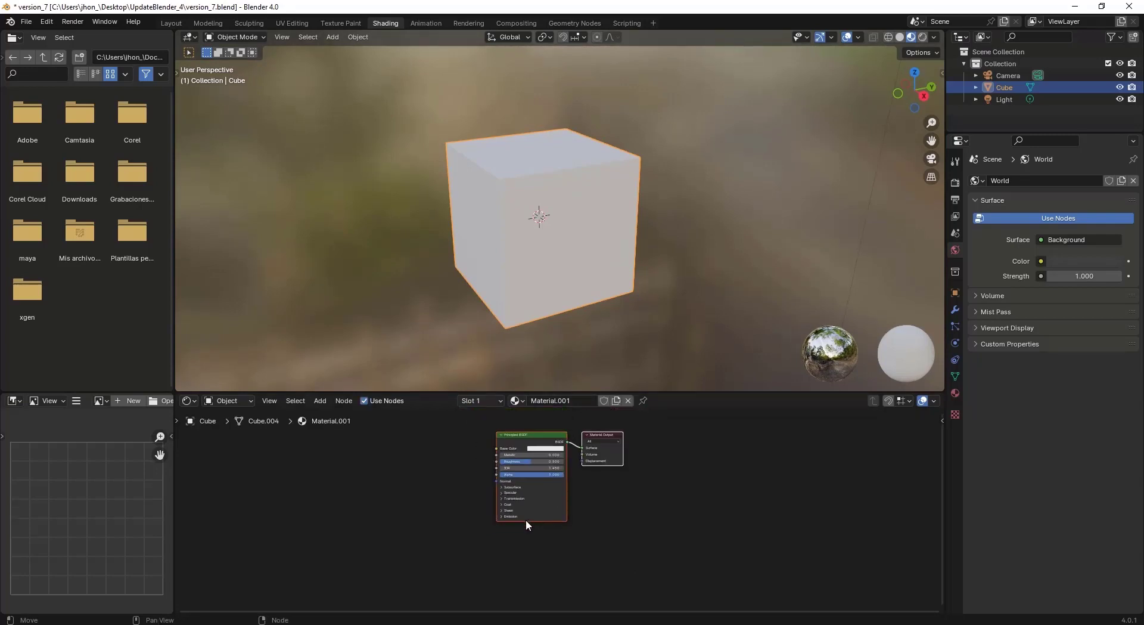
{"action": "scroll", "coordinate": [531, 512], "scroll_direction": "up", "scroll_amount": 3}
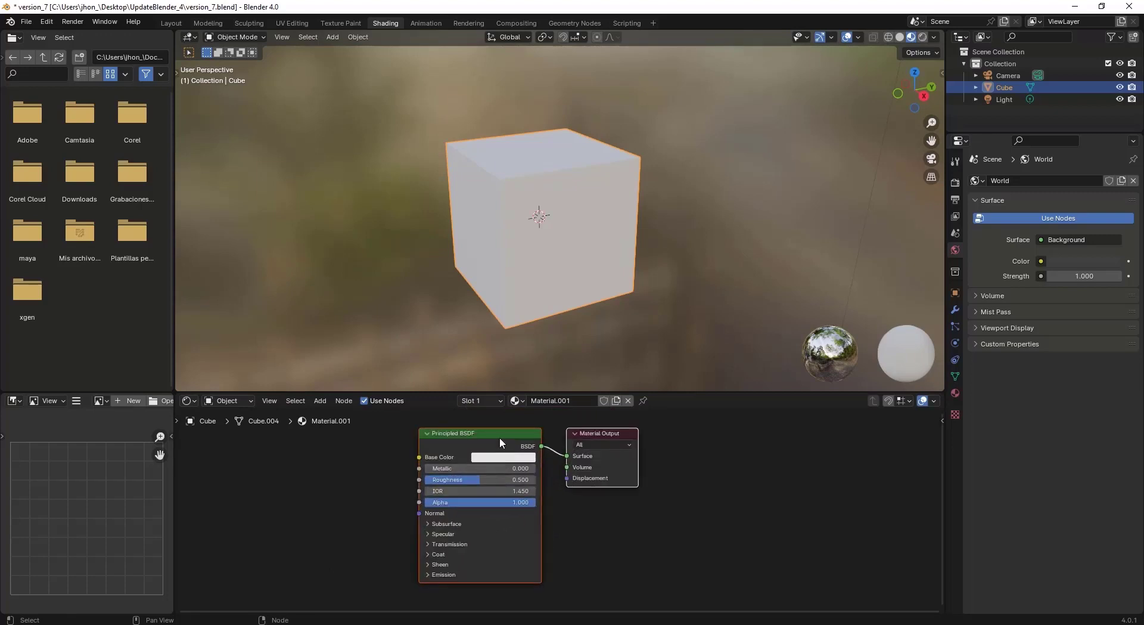
{"action": "mouse_move", "coordinate": [504, 394]}
{"action": "left_mouse_down"}
{"action": "mouse_move", "coordinate": [507, 303]}
{"action": "mouse_move", "coordinate": [524, 336]}
{"action": "mouse_move", "coordinate": [520, 325]}
{"action": "left_mouse_up"}
{"action": "left_click", "coordinate": [515, 410]}
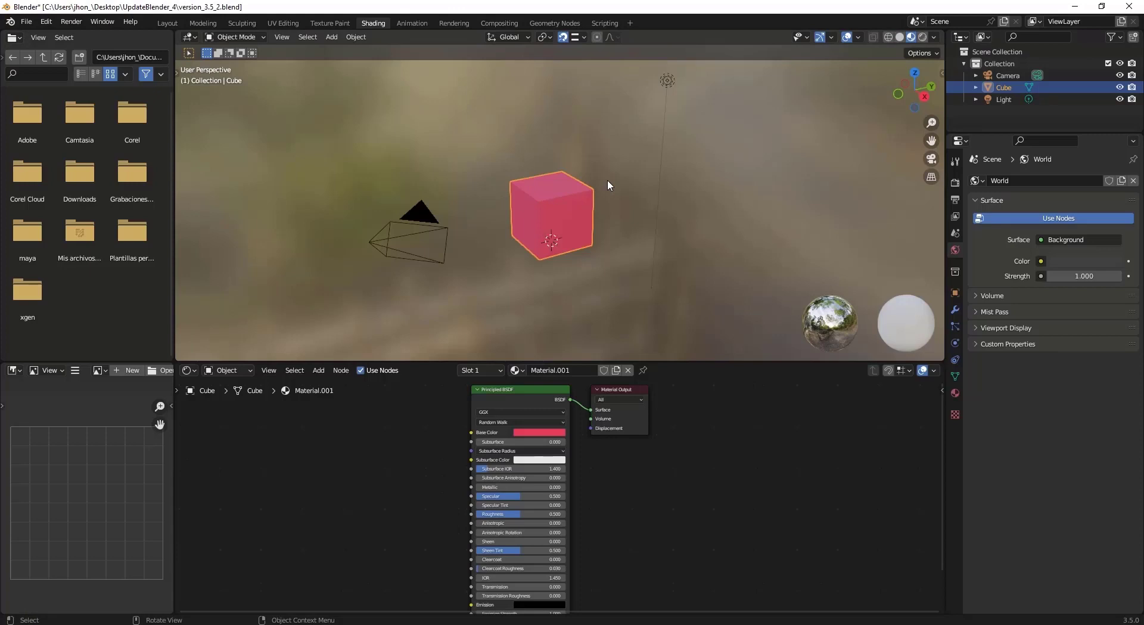
Step: Switch to Blender 3.5, enlarge the shader editor and view the red cube's whole Principled BSDF node
{"action": "scroll", "coordinate": [573, 183], "scroll_direction": "up", "scroll_amount": 6}
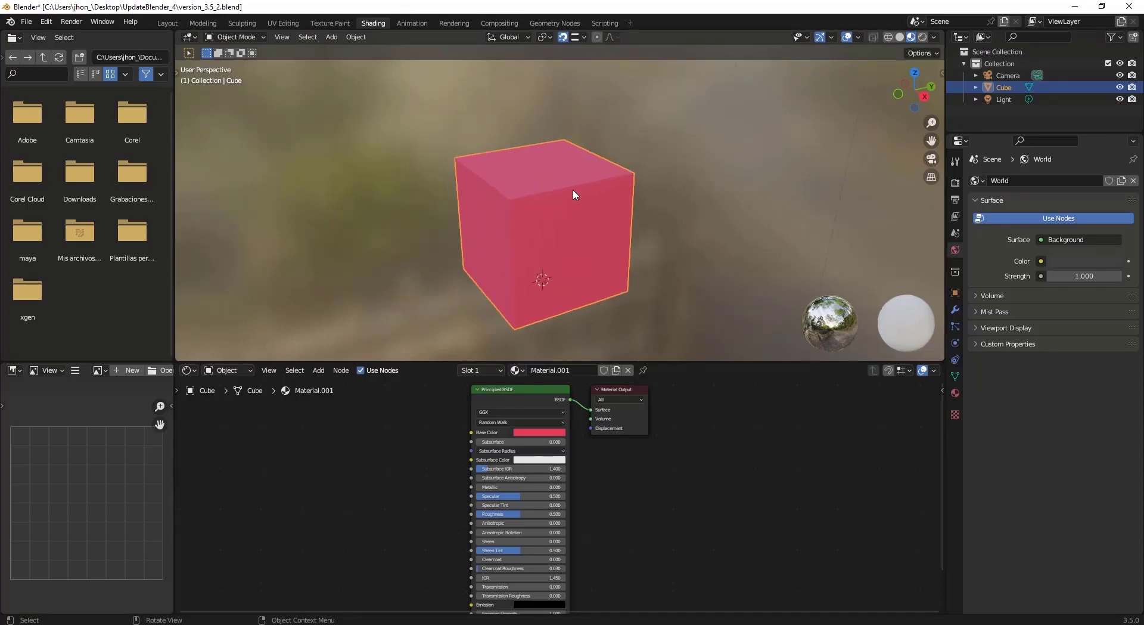
{"action": "scroll", "coordinate": [574, 462], "scroll_direction": "up", "scroll_amount": 2}
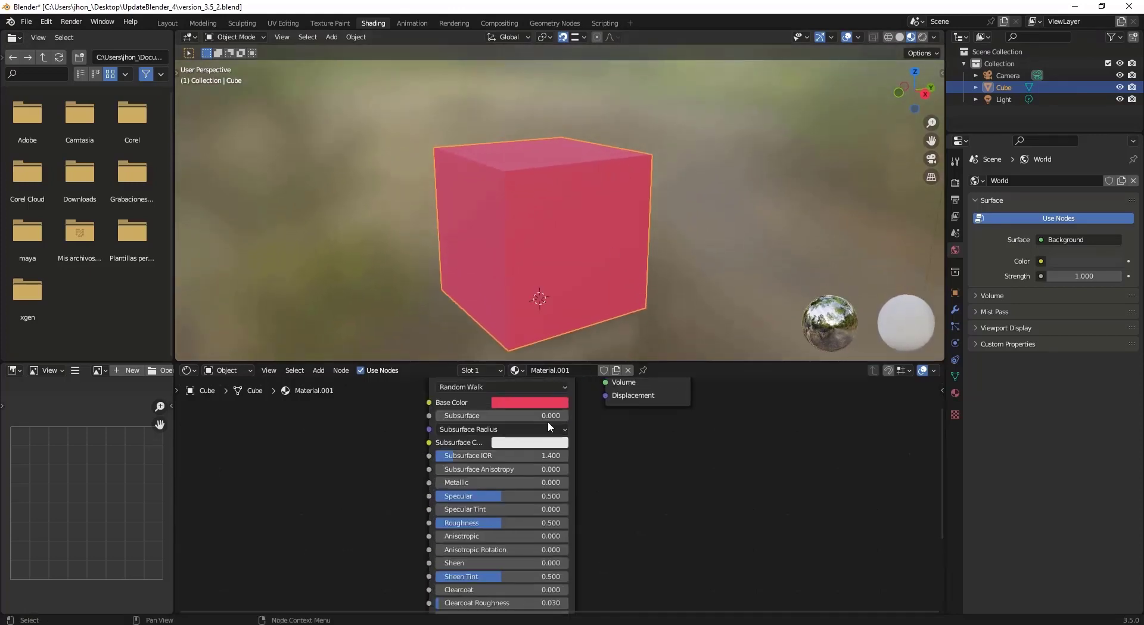
{"action": "left_click_drag", "start_coordinate": [550, 362], "coordinate": [551, 331]}
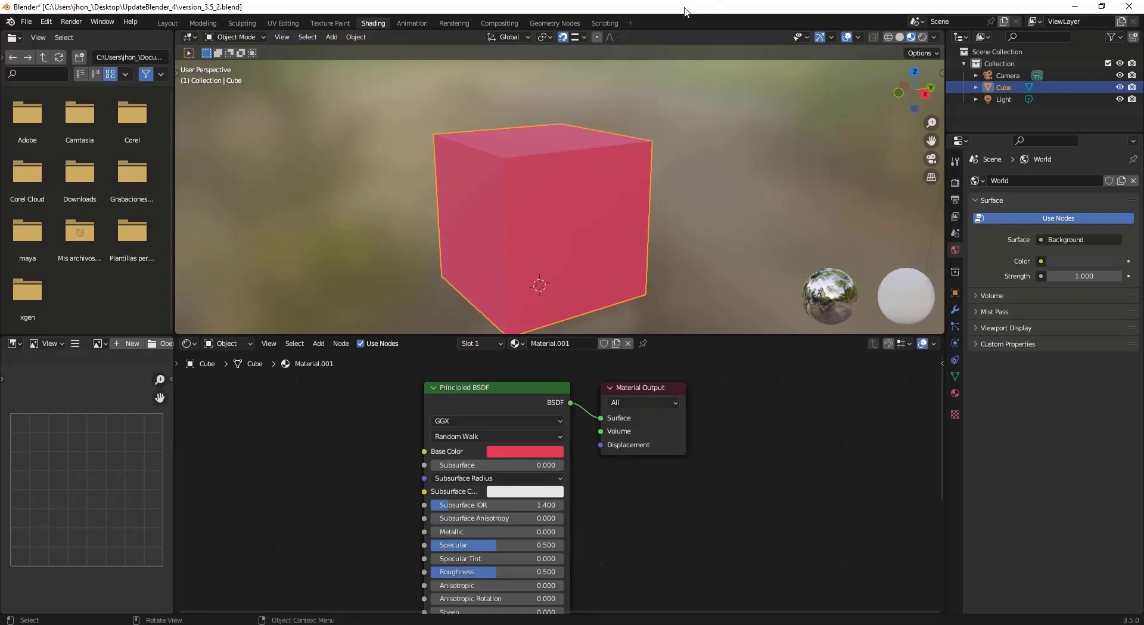
{"action": "scroll", "coordinate": [521, 510], "scroll_direction": "down", "scroll_amount": 3}
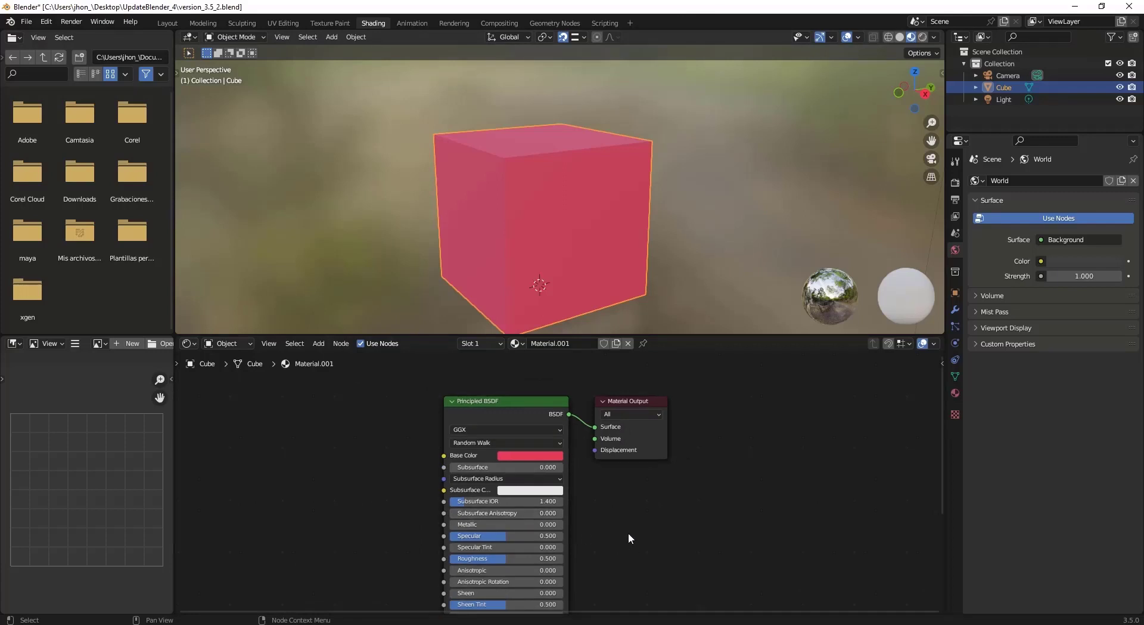
{"action": "scroll", "coordinate": [492, 405], "scroll_direction": "down", "scroll_amount": 1}
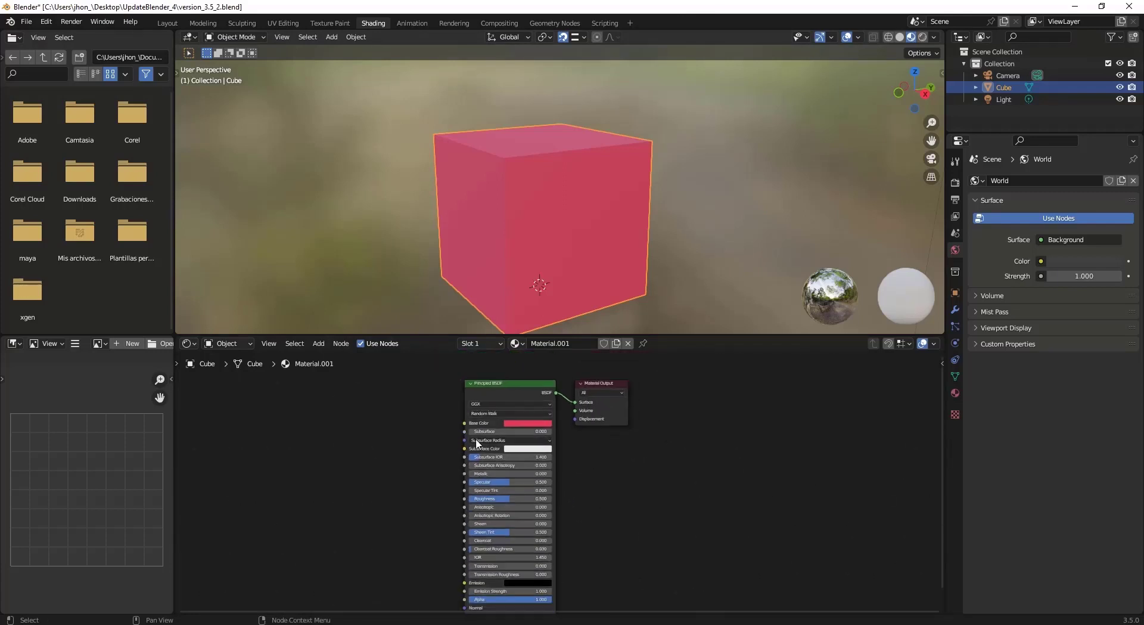
{"action": "middle_click_drag", "start_coordinate": [581, 534], "coordinate": [570, 505]}
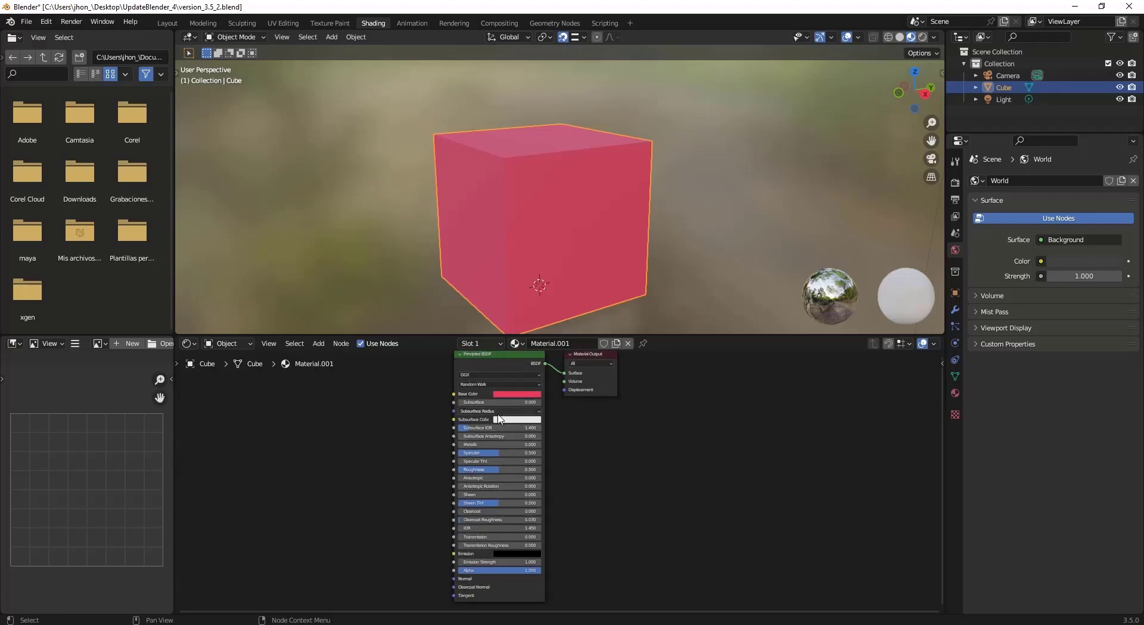
Step: Examine the Principled BSDF parameters up close, from Base Color through Subsurface, Specular and Clearcoat down to Alpha
{"action": "middle_click_drag", "start_coordinate": [521, 432], "coordinate": [521, 446]}
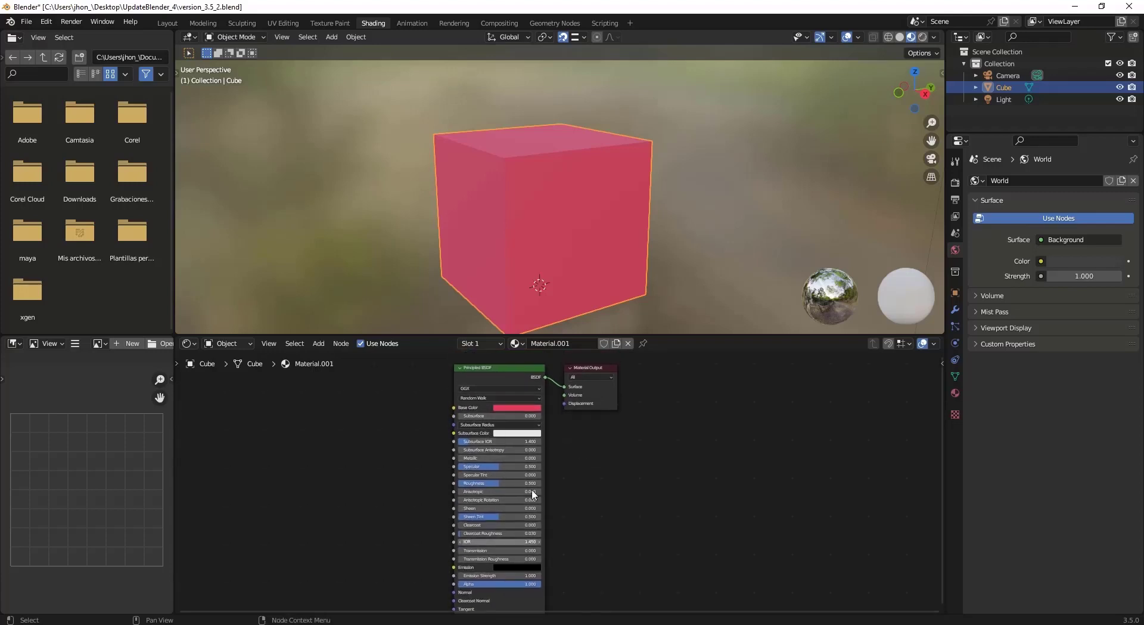
{"action": "scroll", "coordinate": [486, 503], "scroll_direction": "up", "scroll_amount": 3}
{"action": "middle_click_drag", "start_coordinate": [463, 407], "coordinate": [533, 510], "text": "shift"}
{"action": "scroll", "coordinate": [533, 510], "scroll_direction": "up", "scroll_amount": 3}
{"action": "middle_click_drag", "start_coordinate": [566, 555], "coordinate": [559, 353], "text": "shift"}
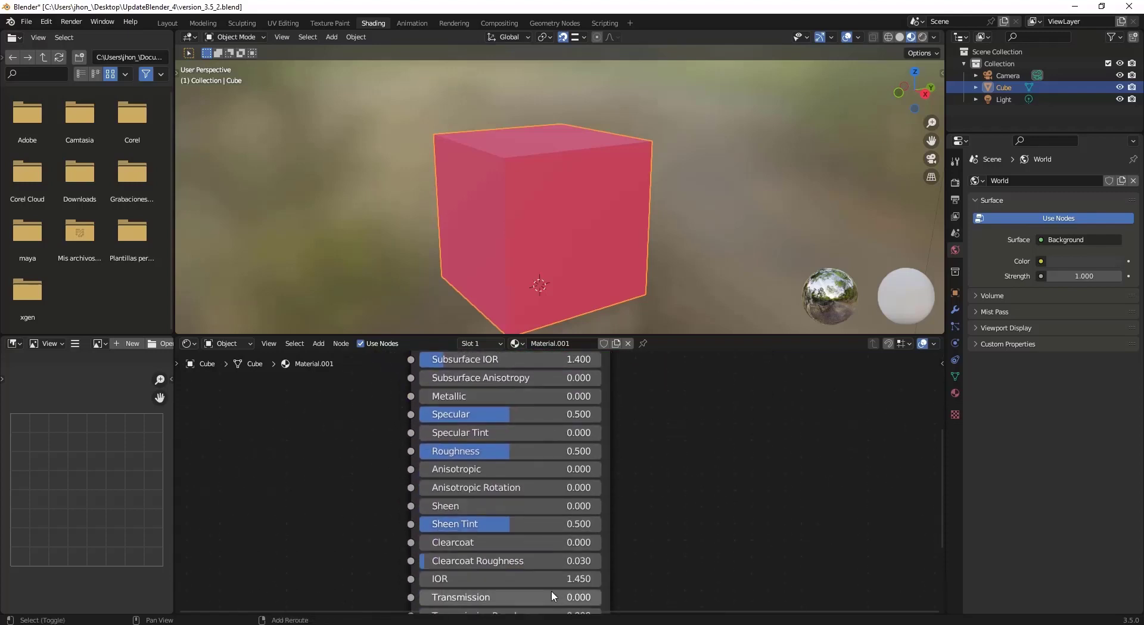
{"action": "middle_click_drag", "start_coordinate": [552, 588], "coordinate": [554, 557]}
{"action": "middle_click_drag", "start_coordinate": [543, 442], "coordinate": [532, 542]}
{"action": "middle_click_drag", "start_coordinate": [620, 547], "coordinate": [613, 436]}
{"action": "middle_click_drag", "start_coordinate": [578, 539], "coordinate": [581, 455]}
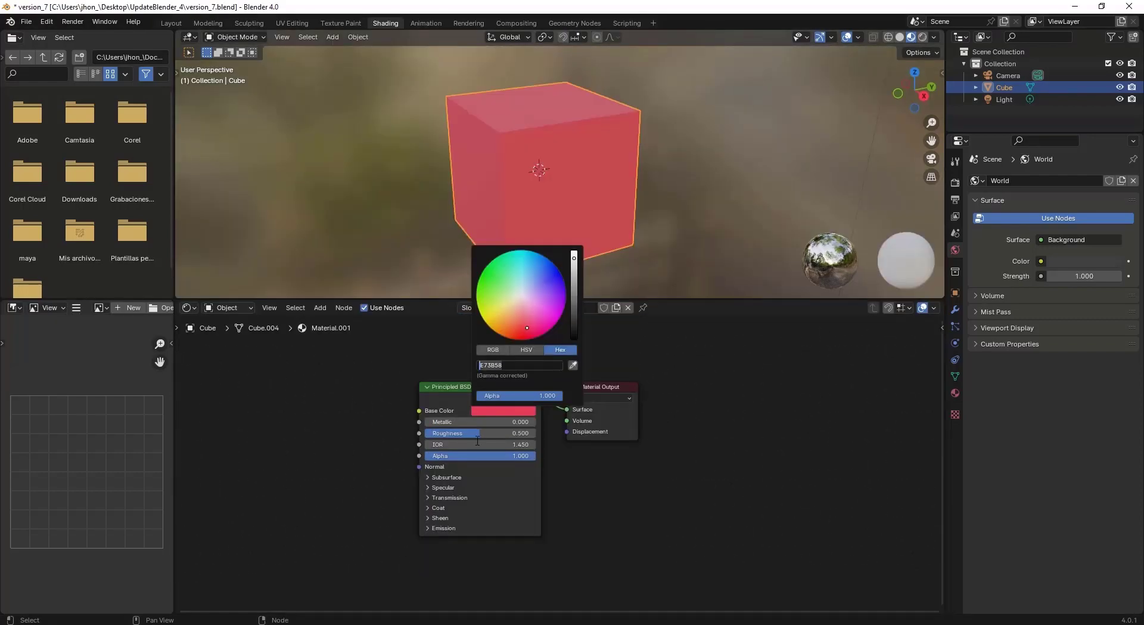
Step: Switch to Blender 4.0 and give the cube's material the same pinkish-red Base Color as in 3.5
{"action": "left_click", "coordinate": [367, 480]}
{"action": "scroll", "coordinate": [475, 494], "scroll_direction": "up", "scroll_amount": 6}
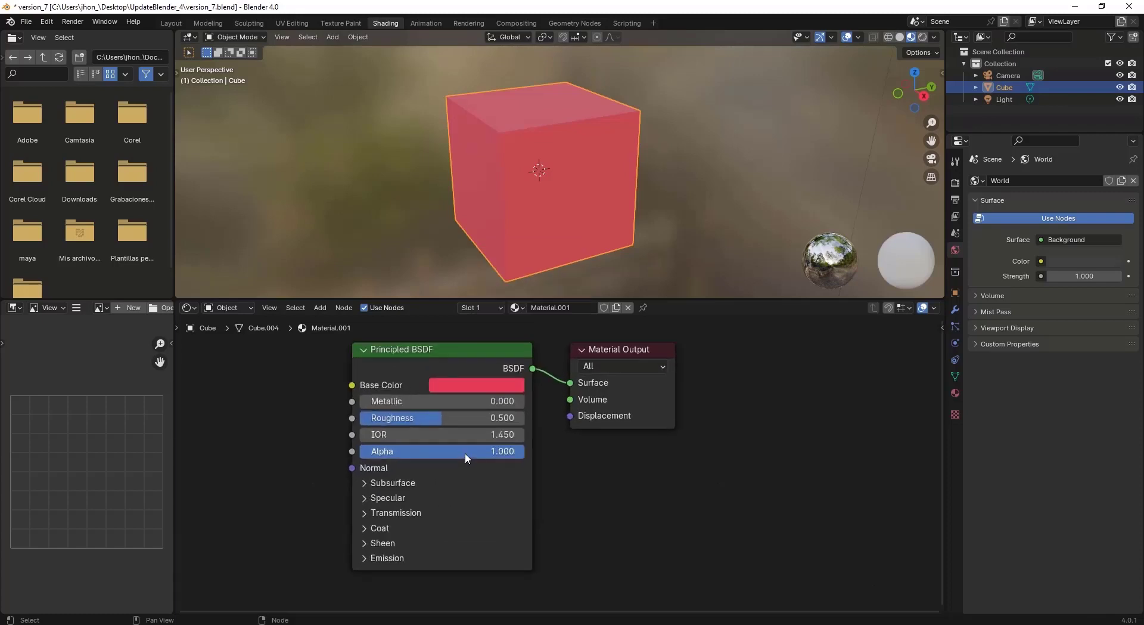
{"action": "middle_click_drag", "start_coordinate": [486, 418], "coordinate": [565, 436], "text": "shift"}
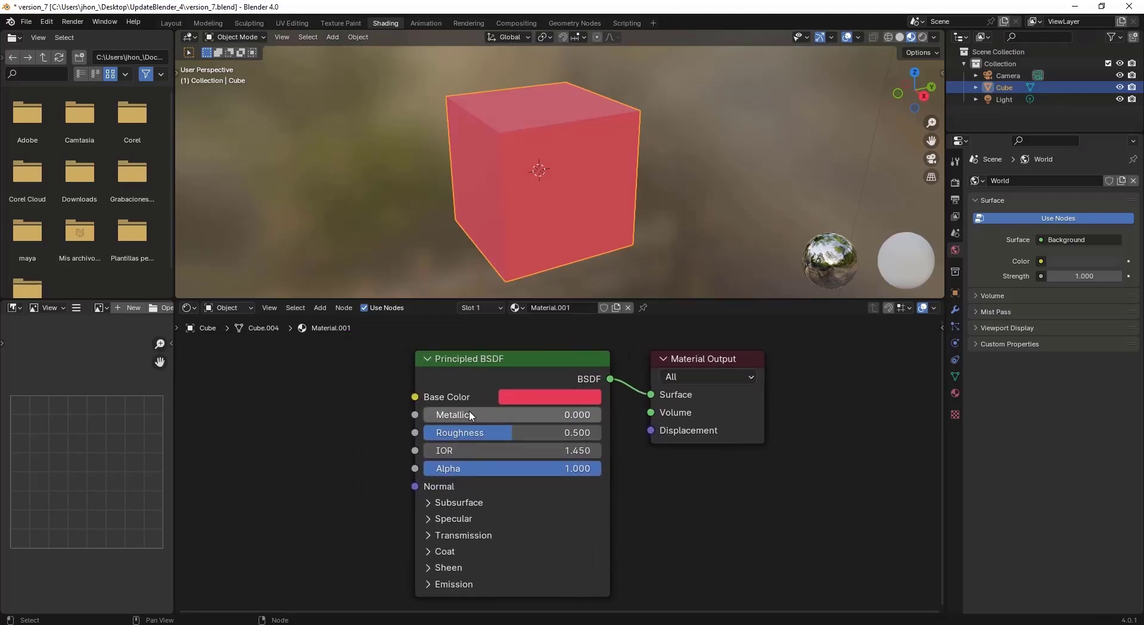
Step: Expand the Subsurface, Specular and Transmission sections of the Principled BSDF to view their parameters and collapse them again
{"action": "left_click", "coordinate": [429, 504]}
{"action": "scroll", "coordinate": [448, 470], "scroll_direction": "down", "scroll_amount": 8}
{"action": "middle_click_drag", "start_coordinate": [559, 525], "coordinate": [521, 428], "text": "shift"}
{"action": "left_click", "coordinate": [453, 466]}
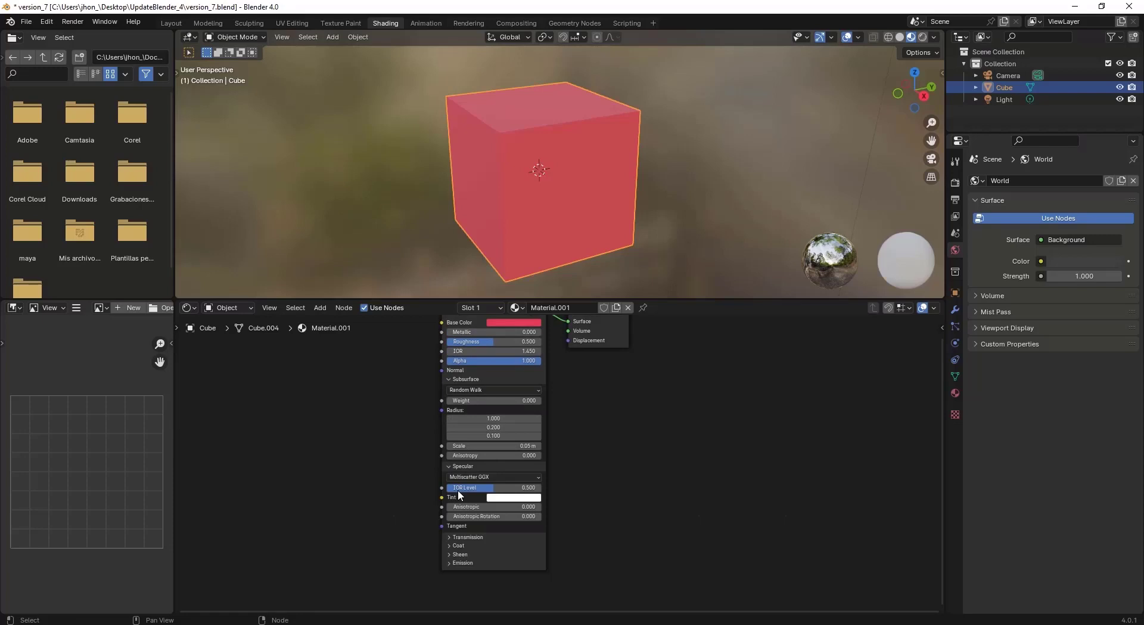
{"action": "left_click", "coordinate": [455, 538]}
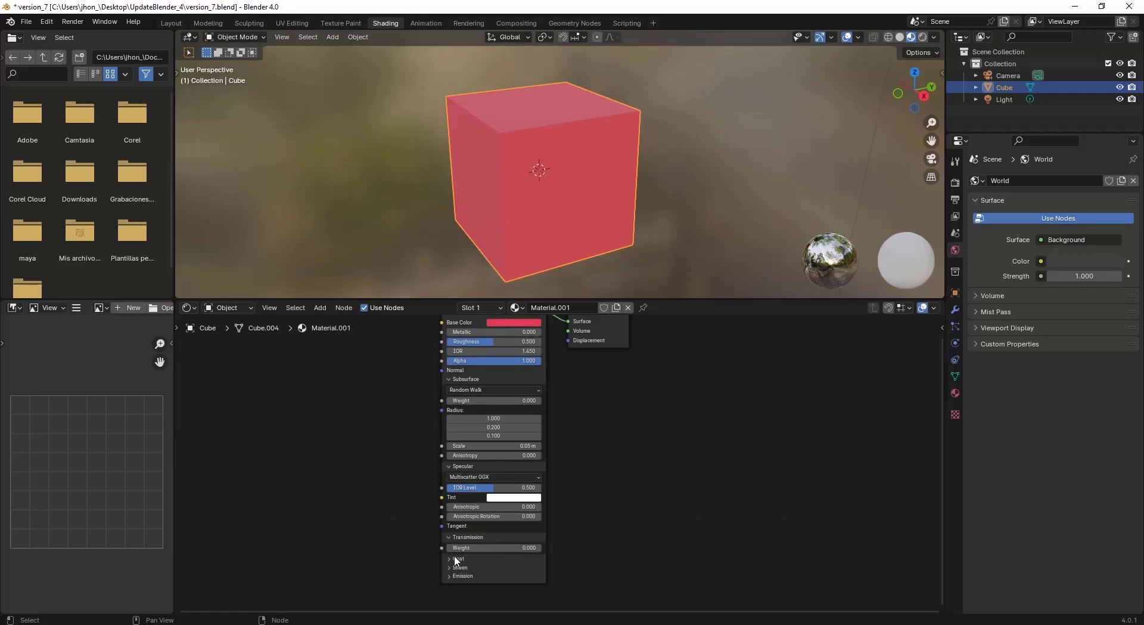
{"action": "left_click", "coordinate": [467, 467]}
{"action": "left_click", "coordinate": [462, 379]}
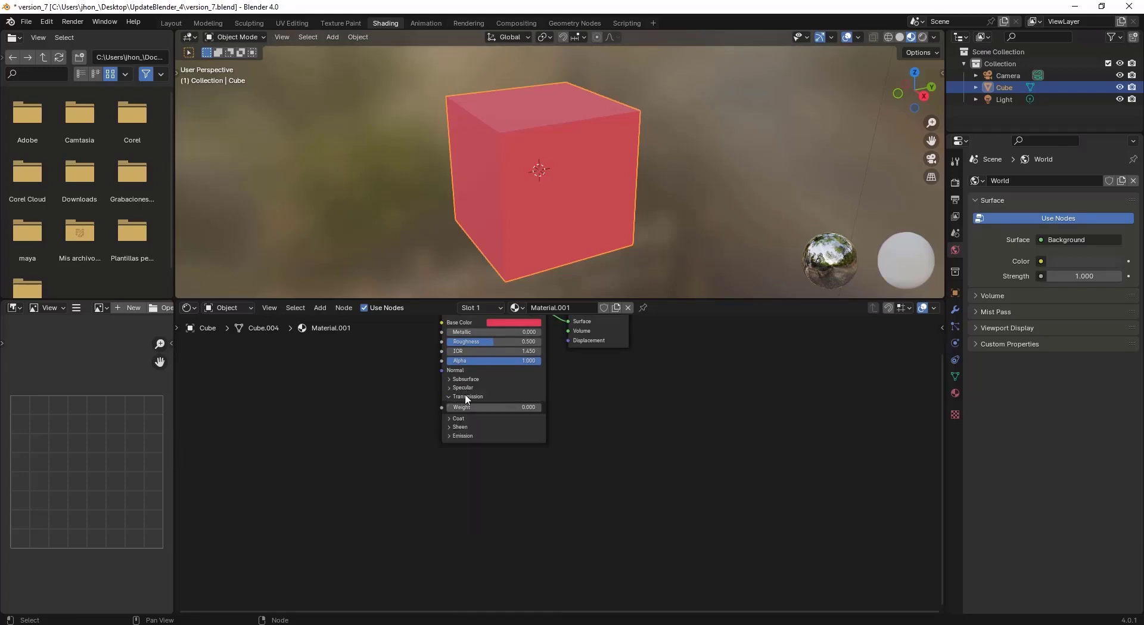
{"action": "left_click", "coordinate": [467, 398]}
Step: Frame the Principled BSDF nodes of Blender 3.5 and 4.0 side by side and compare their layouts
{"action": "key", "text": "Home"}
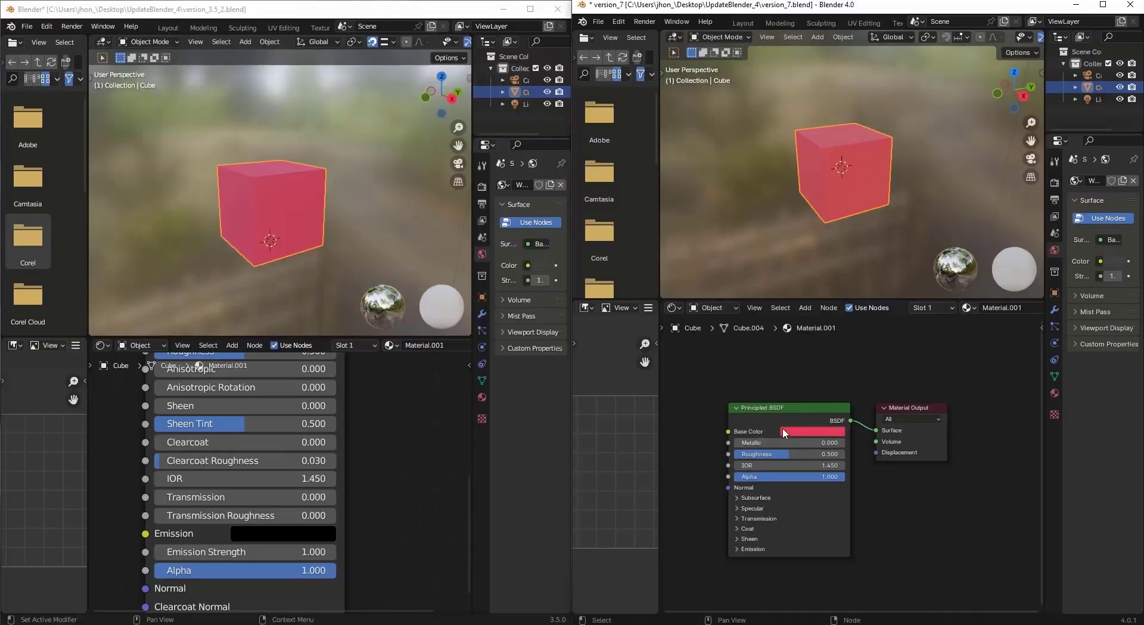
{"action": "scroll", "coordinate": [786, 434], "scroll_direction": "up", "scroll_amount": 2}
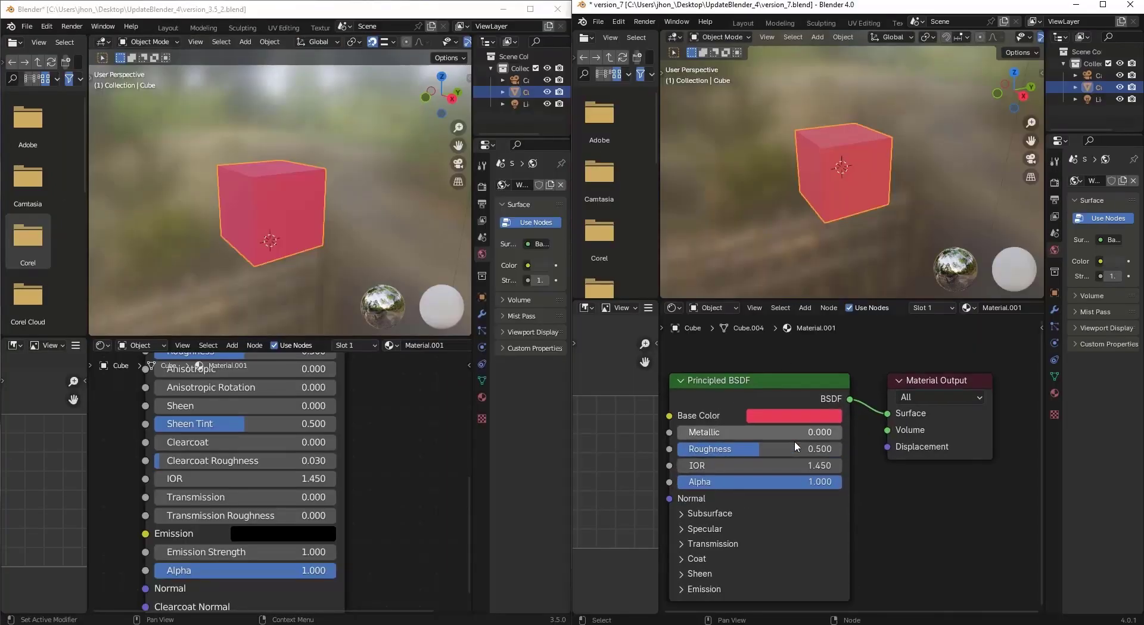
{"action": "middle_click_drag", "start_coordinate": [795, 442], "coordinate": [826, 426]}
{"action": "scroll", "coordinate": [281, 434], "scroll_direction": "down", "scroll_amount": 8}
{"action": "middle_click_drag", "start_coordinate": [332, 485], "coordinate": [327, 514]}
{"action": "mouse_move", "coordinate": [331, 425]}
{"action": "middle_mouse_down", "text": "shift"}
{"action": "mouse_move", "coordinate": [315, 472]}
{"action": "mouse_move", "coordinate": [347, 440]}
{"action": "middle_mouse_up", "text": "shift"}
{"action": "scroll", "coordinate": [337, 453], "scroll_direction": "down", "scroll_amount": 1}
{"action": "scroll", "coordinate": [860, 474], "scroll_direction": "down", "scroll_amount": 2}
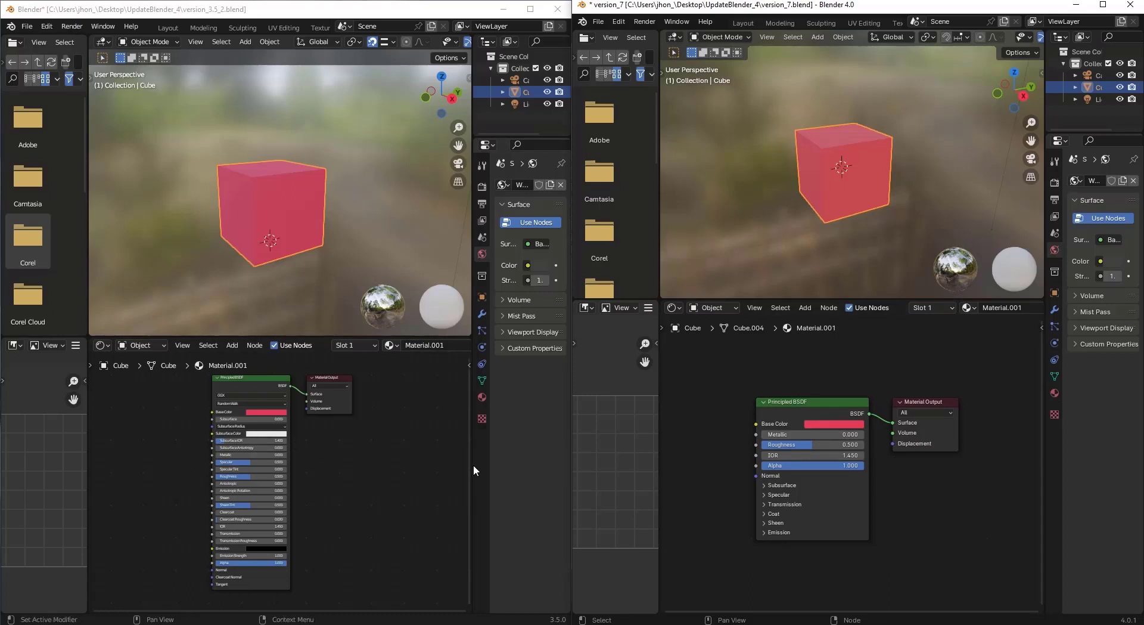
Step: Collapse the Principled BSDF and Material Output nodes in both Blender 3.5 and Blender 4.0
{"action": "middle_click_drag", "start_coordinate": [219, 400], "coordinate": [220, 420]}
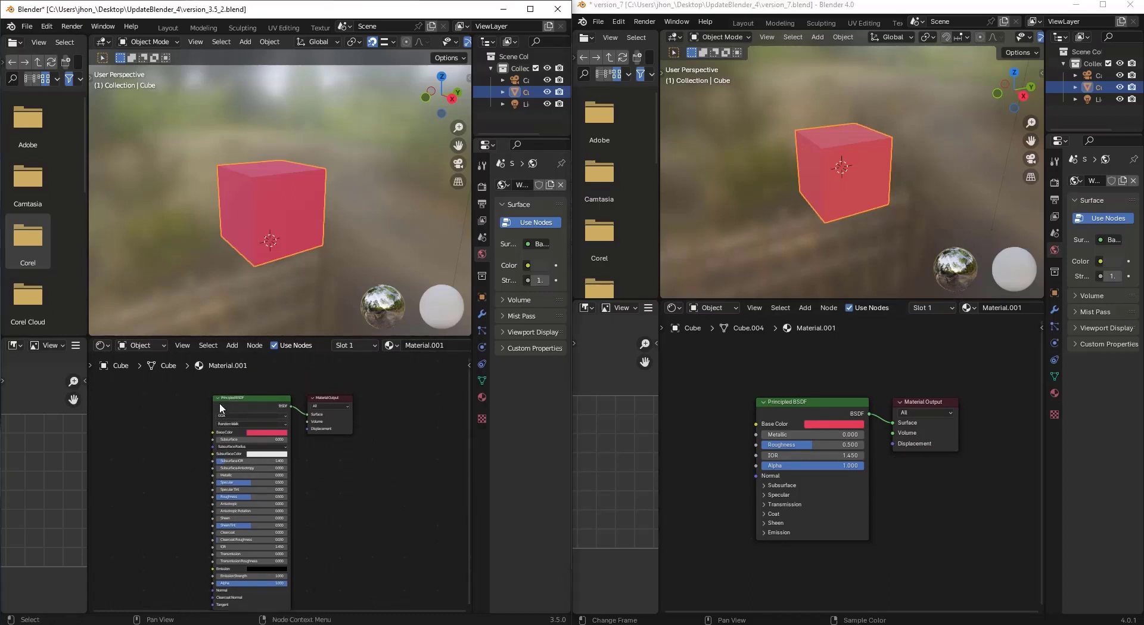
{"action": "left_click", "coordinate": [217, 397]}
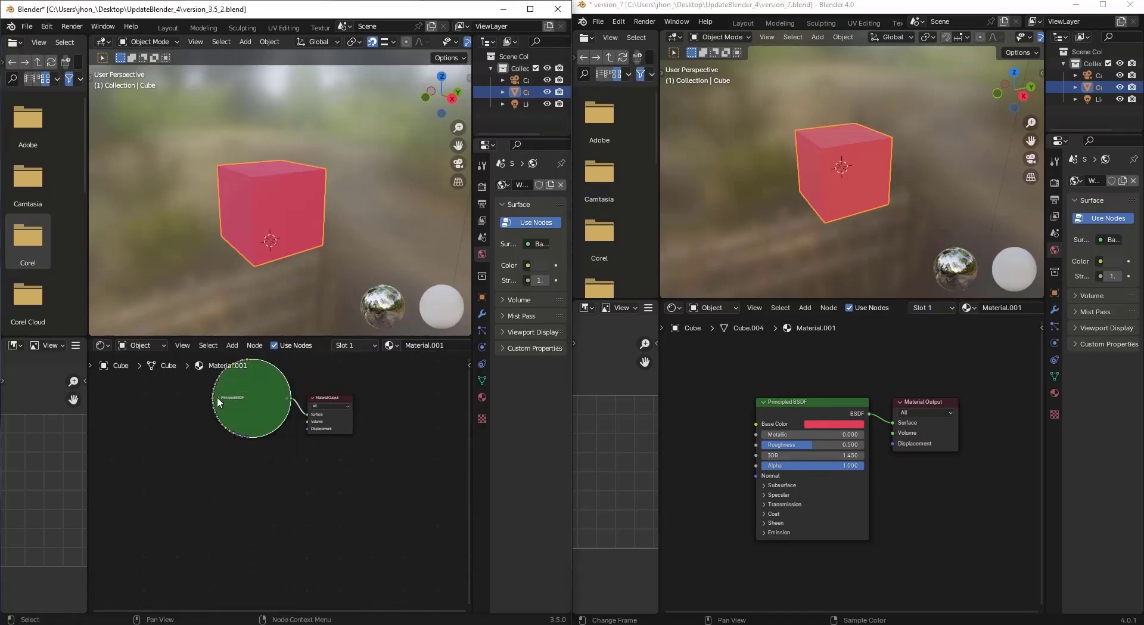
{"action": "left_click", "coordinate": [764, 401]}
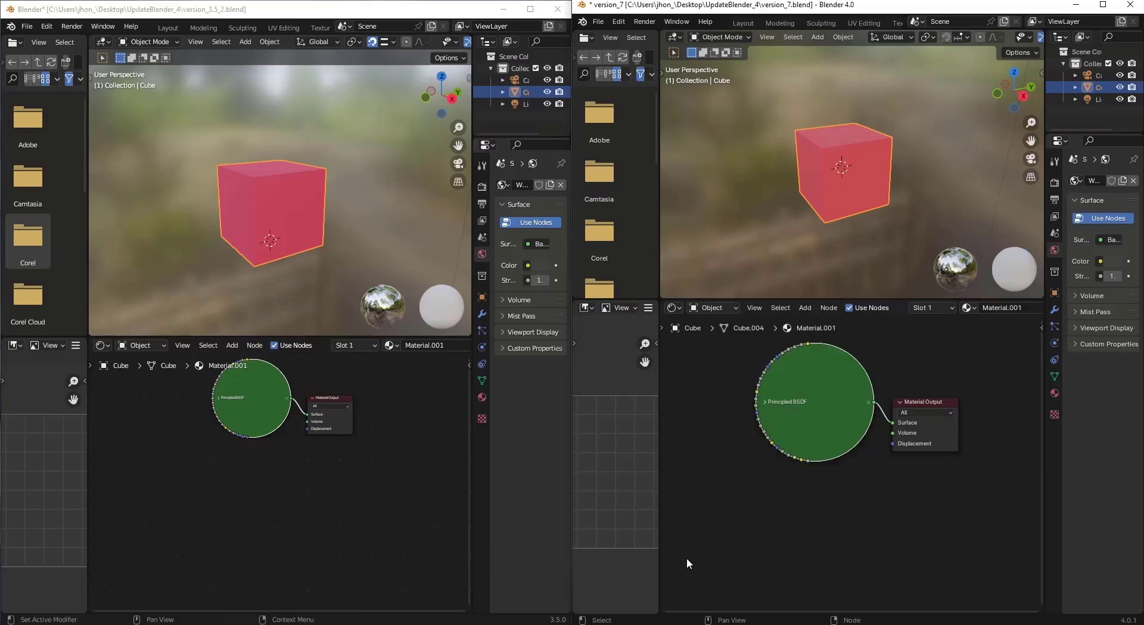
{"action": "middle_click_drag", "start_coordinate": [310, 394], "coordinate": [304, 423]}
{"action": "left_click", "coordinate": [306, 424]}
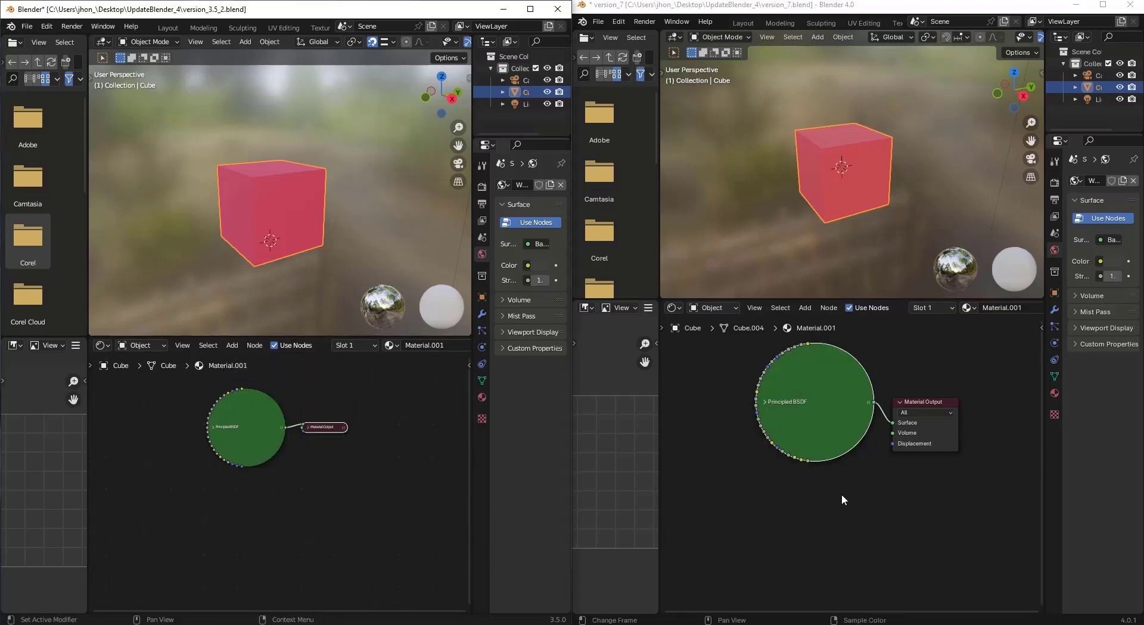
{"action": "left_click", "coordinate": [901, 403]}
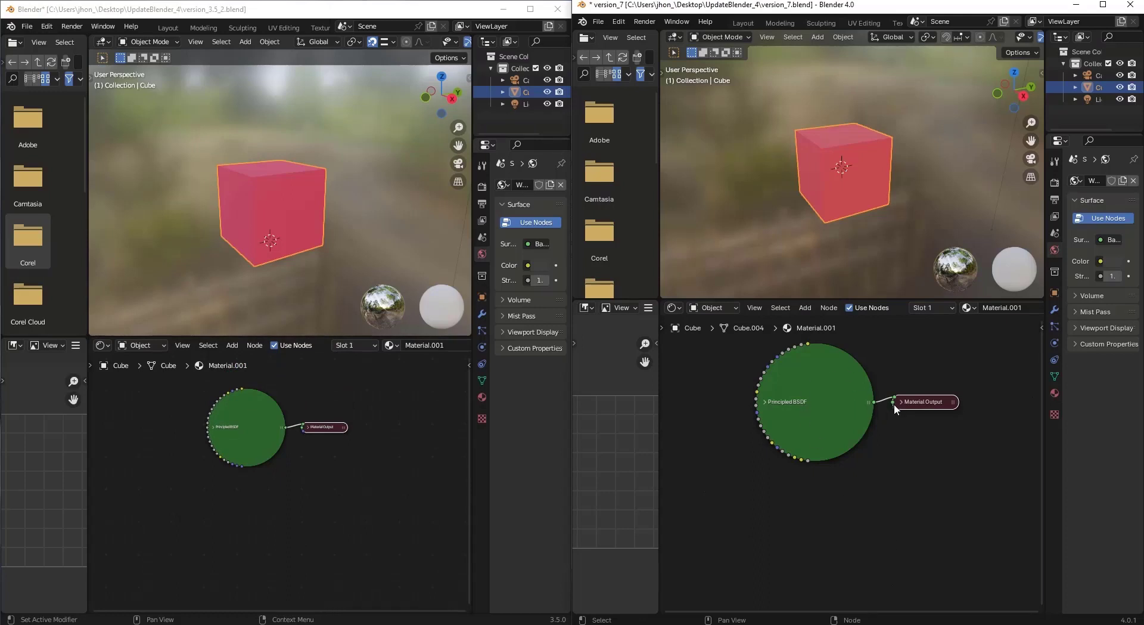
{"action": "left_click_drag", "start_coordinate": [918, 402], "coordinate": [921, 405]}
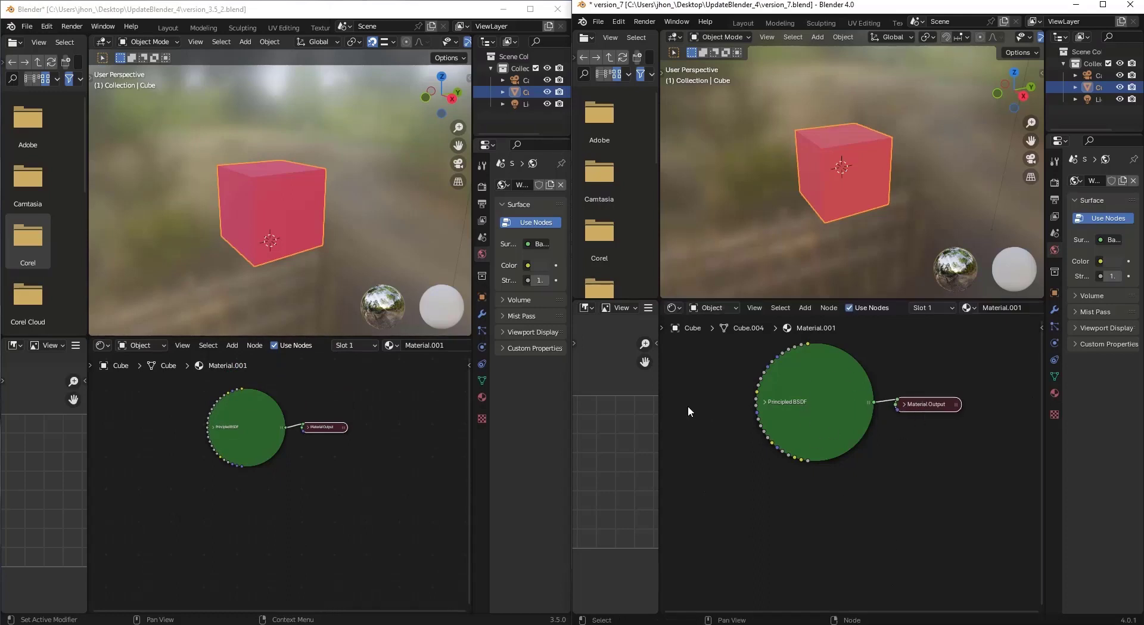
Step: Expand the Principled BSDF node again in both Blender versions, leaving the Material Output nodes collapsed
{"action": "left_click", "coordinate": [215, 427]}
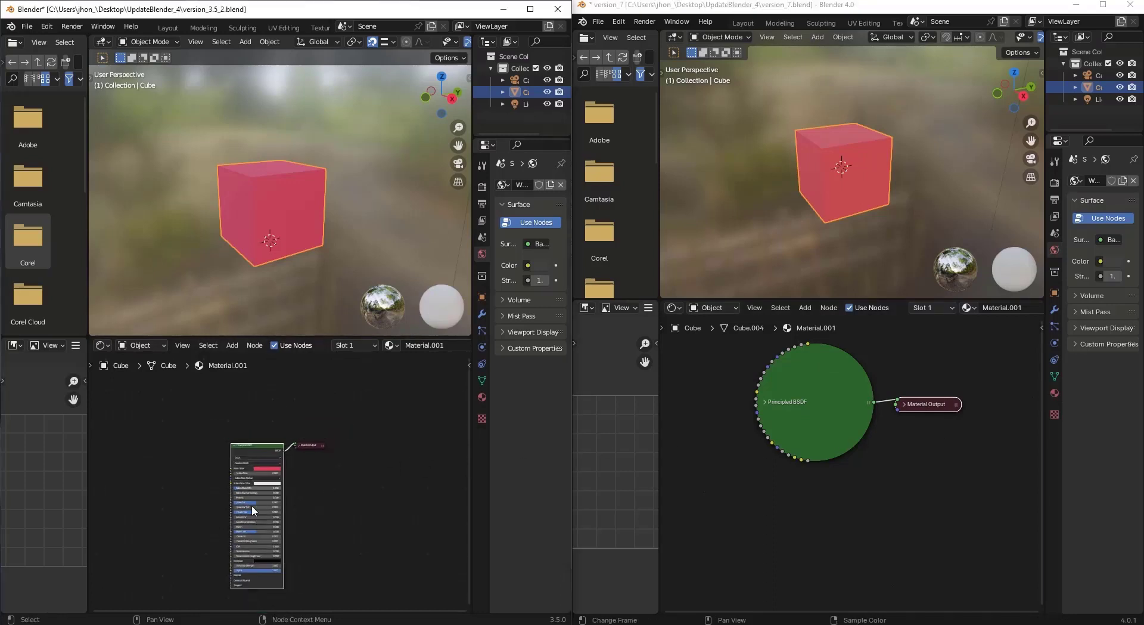
{"action": "key", "text": "Home"}
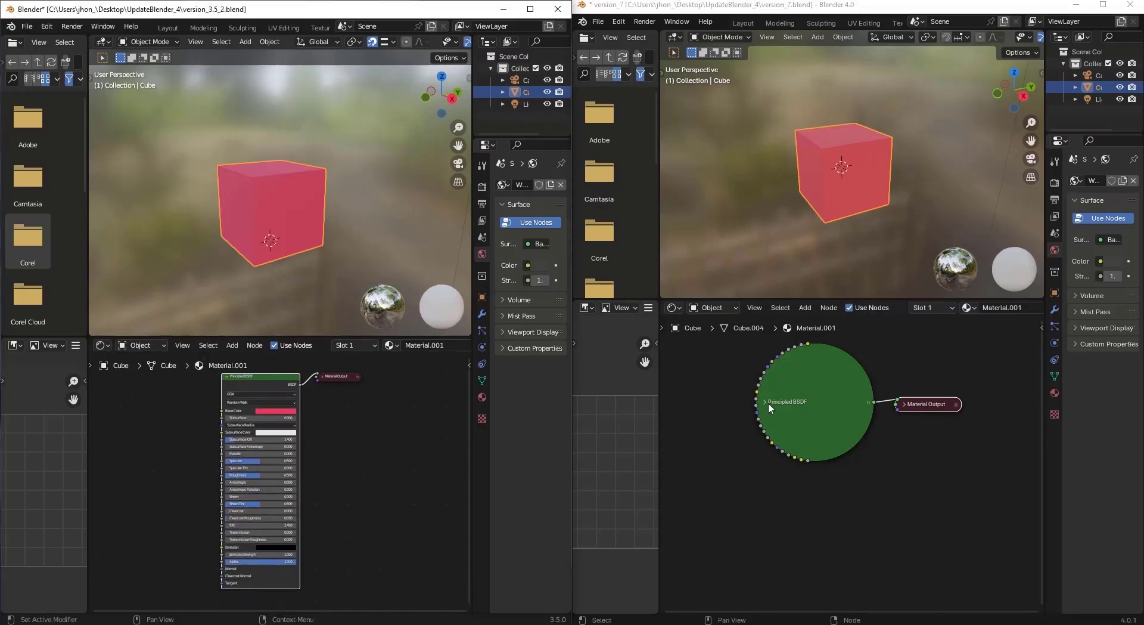
{"action": "left_click", "coordinate": [767, 402]}
{"action": "scroll", "coordinate": [239, 471], "scroll_direction": "up", "scroll_amount": 2}
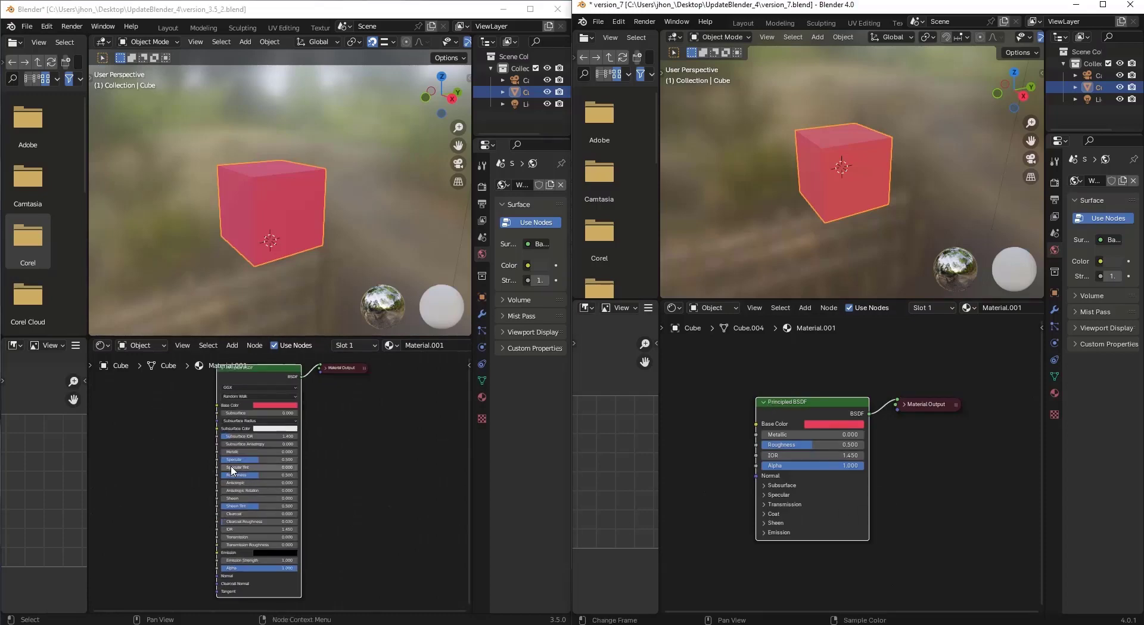
{"action": "mouse_move", "coordinate": [398, 491]}
{"action": "middle_mouse_down"}
{"action": "mouse_move", "coordinate": [391, 507]}
{"action": "mouse_move", "coordinate": [403, 494]}
{"action": "middle_mouse_up"}
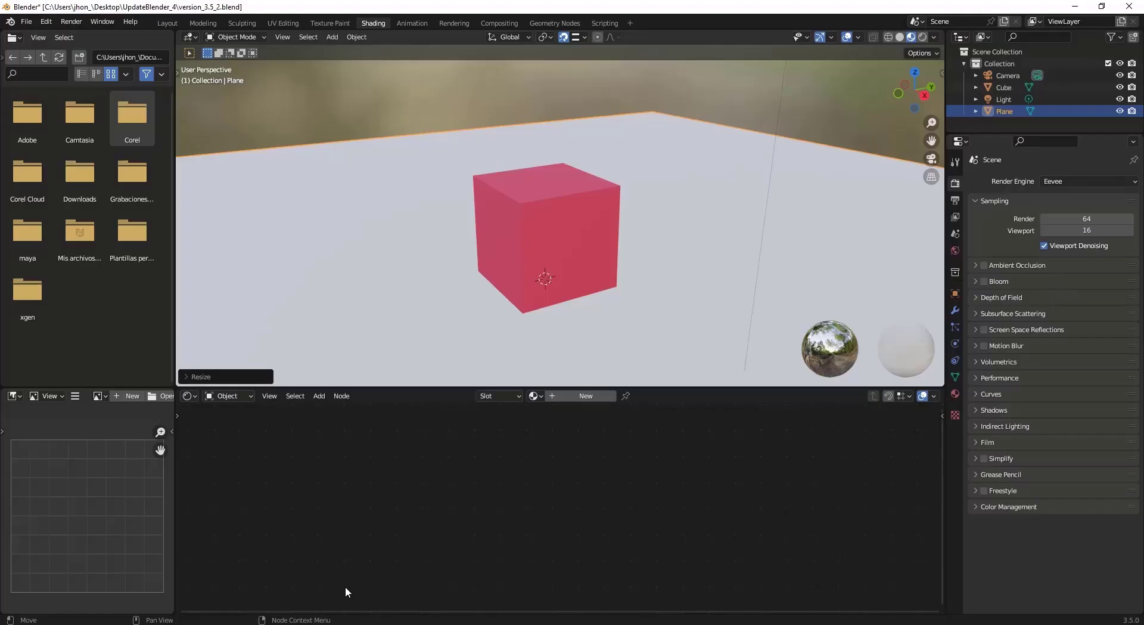
Step: Switch to Blender 4.0 and set the viewport shading of the cube and plane scene to Rendered
{"action": "left_click", "coordinate": [342, 624]}
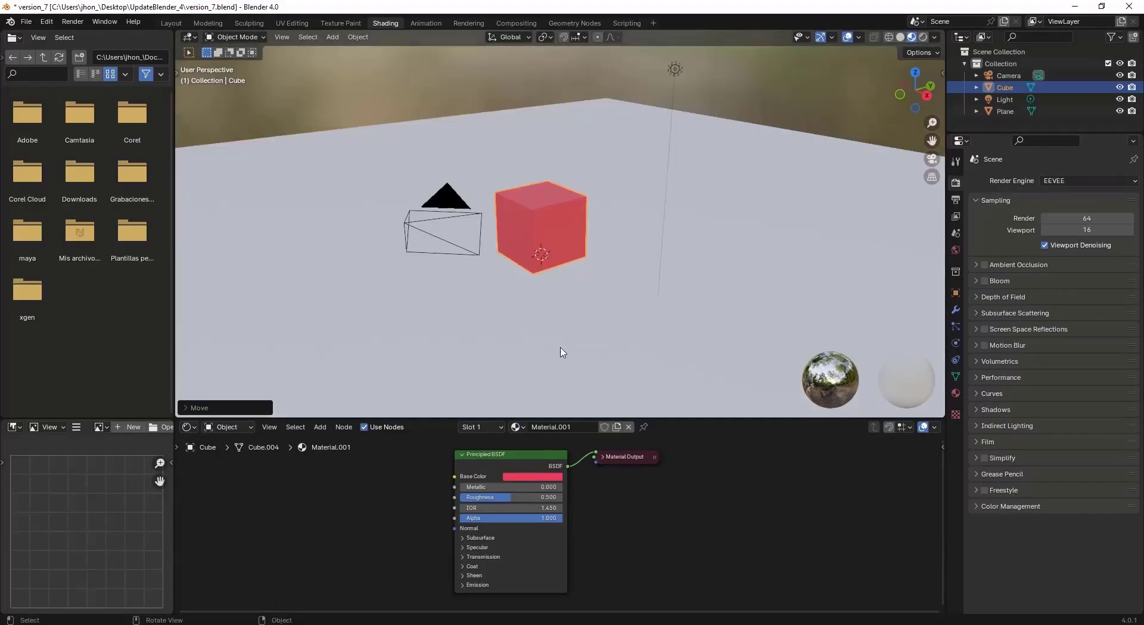
{"action": "scroll", "coordinate": [601, 205], "scroll_direction": "up", "scroll_amount": 3}
{"action": "middle_click_drag", "start_coordinate": [617, 197], "coordinate": [561, 237]}
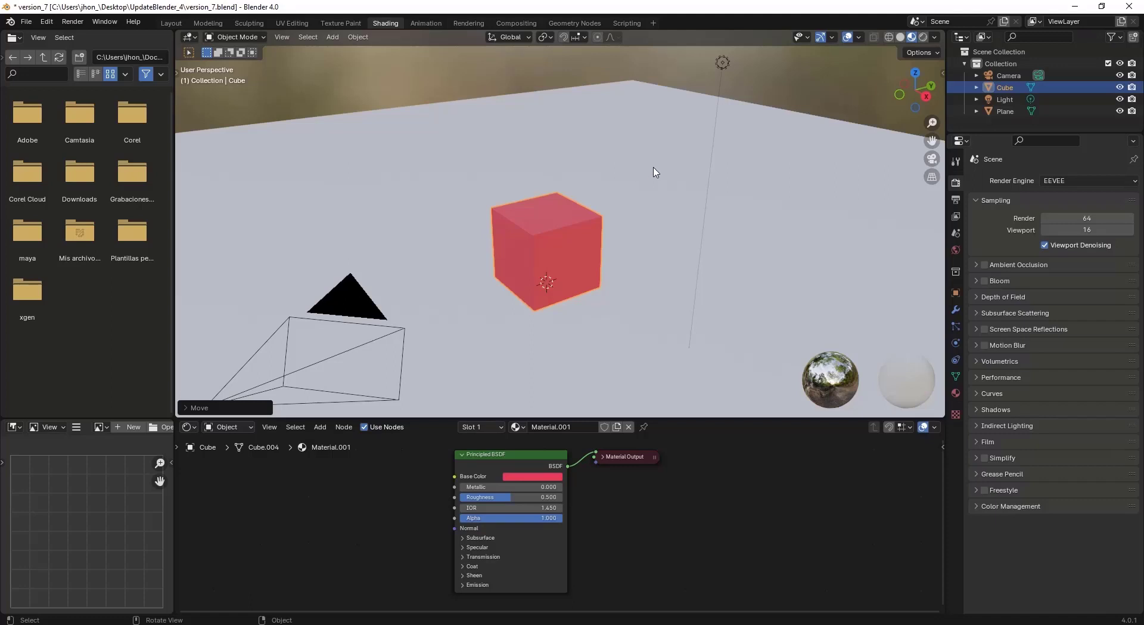
{"action": "left_click", "coordinate": [923, 37]}
{"action": "mouse_move", "coordinate": [563, 234]}
{"action": "middle_mouse_down"}
{"action": "mouse_move", "coordinate": [578, 217]}
{"action": "mouse_move", "coordinate": [663, 219]}
{"action": "middle_mouse_up"}
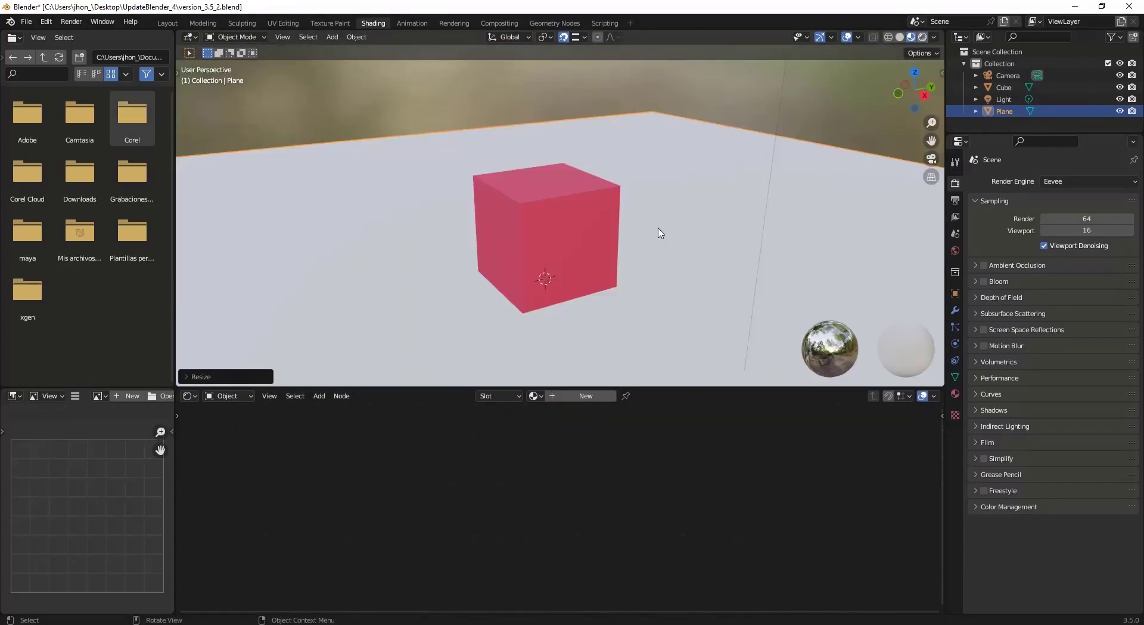
Step: Switch to Blender 3.5 and set its viewport shading to Rendered, centring the cube on the plane
{"action": "key", "text": "z"}
{"action": "key", "text": "8"}
{"action": "middle_click_drag", "start_coordinate": [660, 164], "coordinate": [646, 189], "text": "shift"}
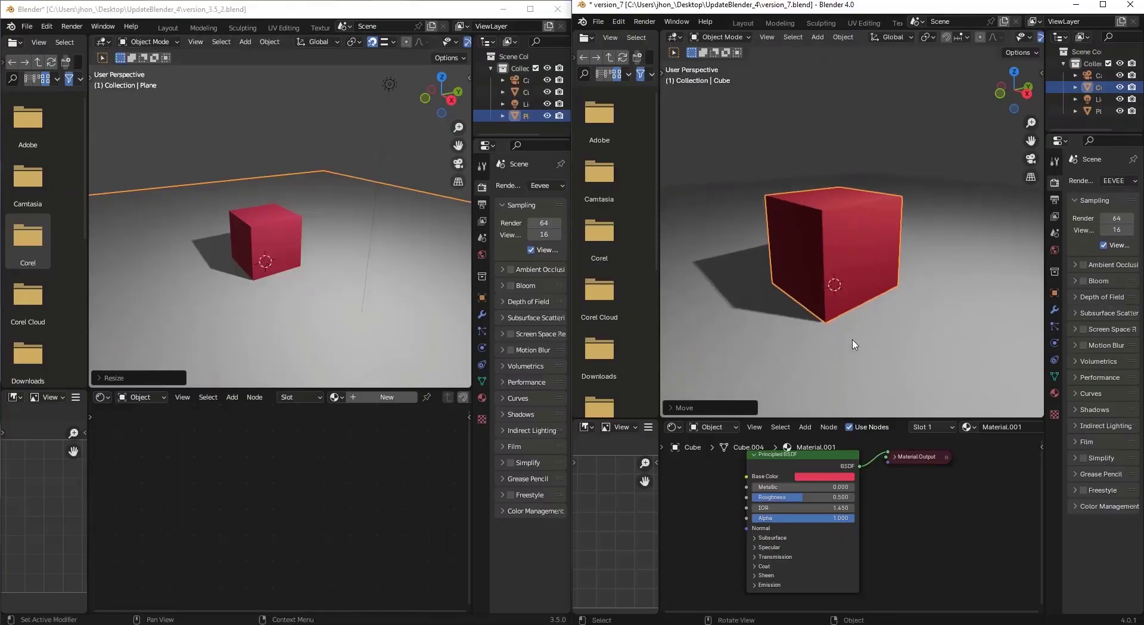
Step: Turn off the Folders filter in Blender 4.0's file browser, with Blender 3.5's cube seen from a matching angle
{"action": "middle_click_drag", "start_coordinate": [226, 273], "coordinate": [299, 245]}
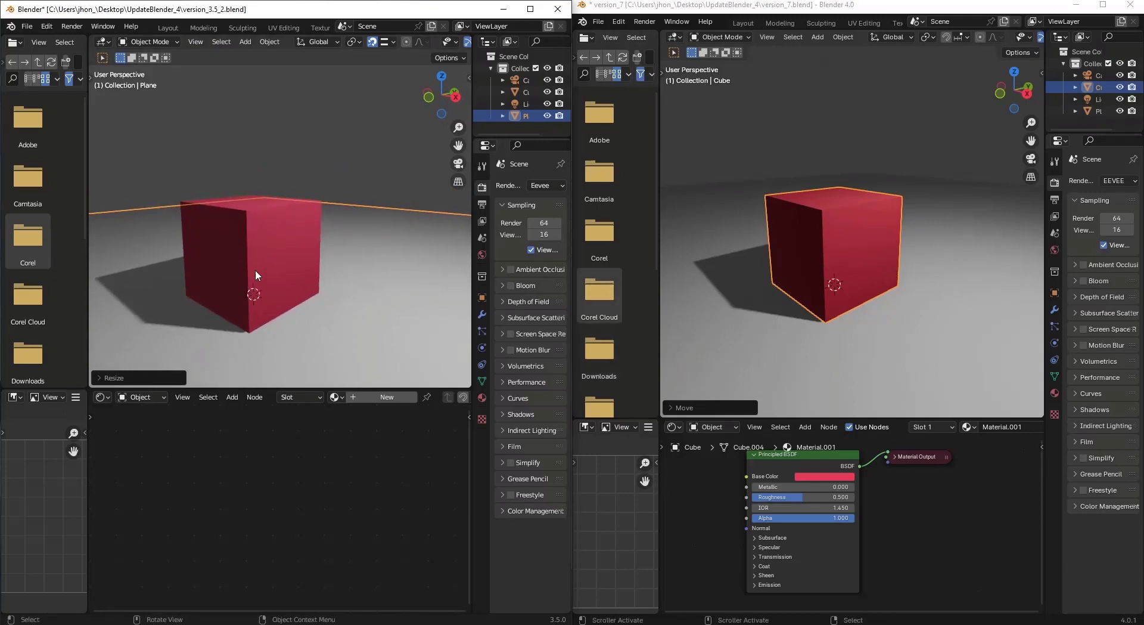
{"action": "middle_click_drag", "start_coordinate": [375, 248], "coordinate": [370, 248]}
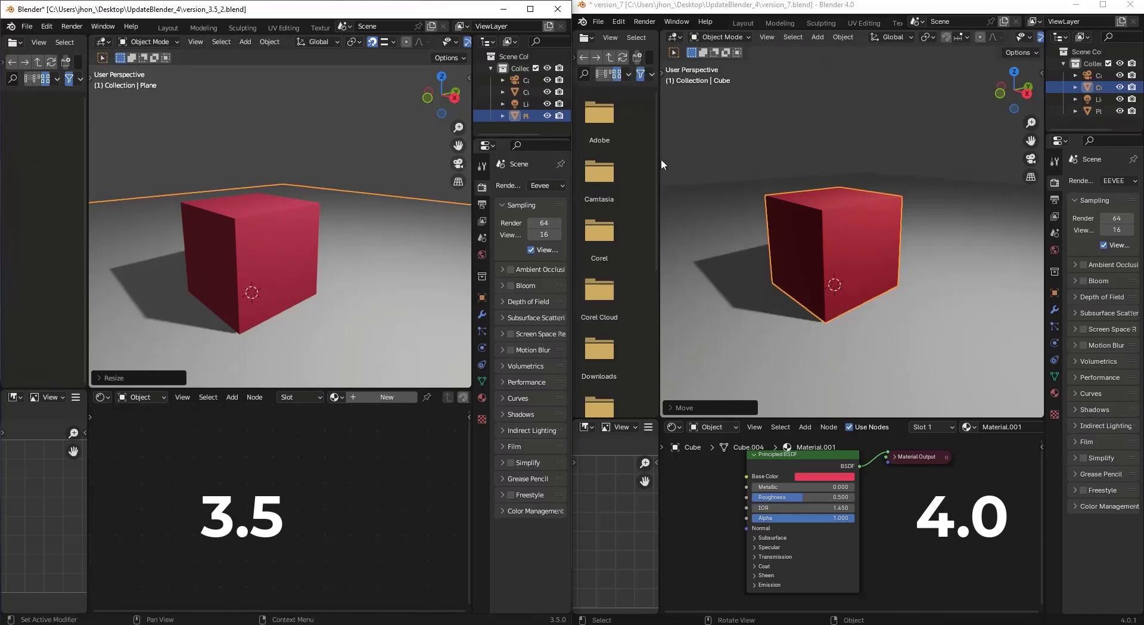
{"action": "left_click", "coordinate": [652, 75]}
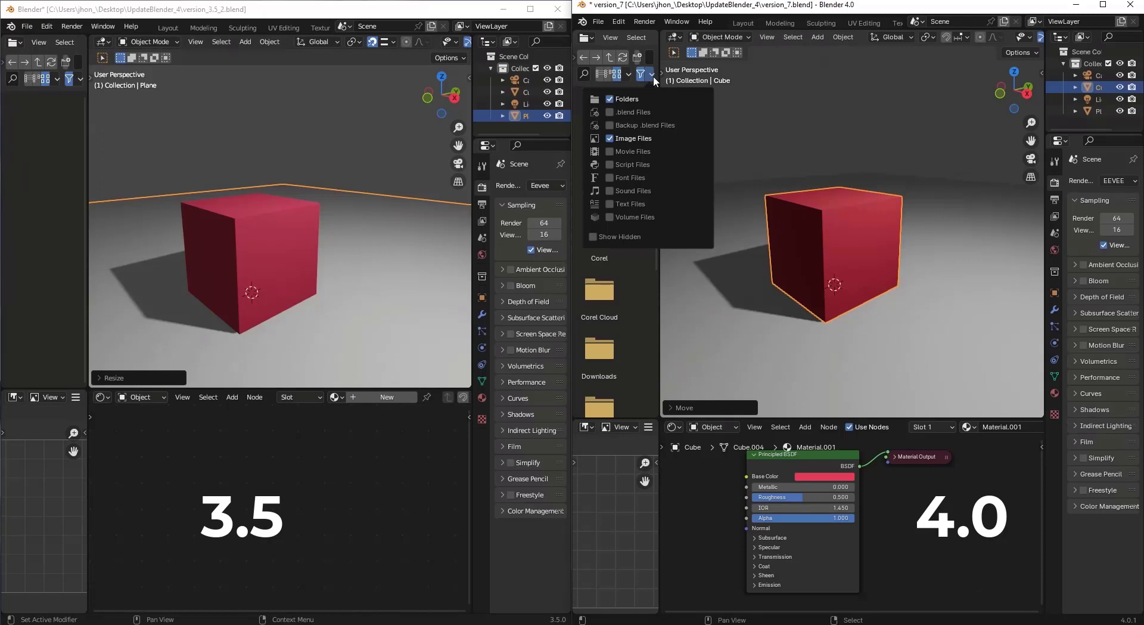
{"action": "left_click", "coordinate": [609, 100]}
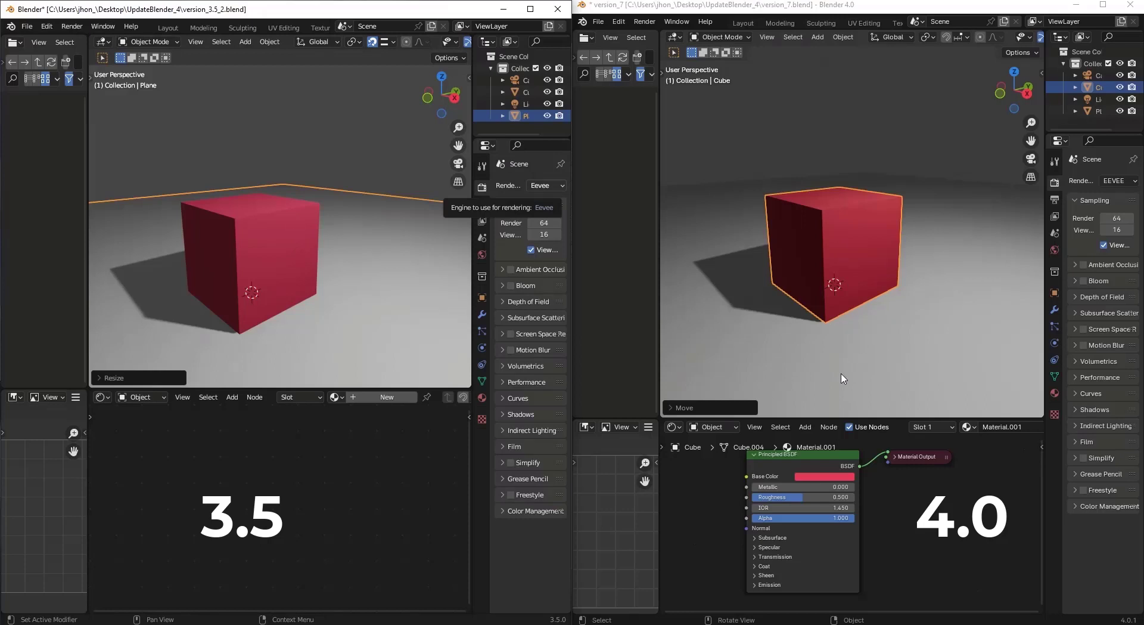
Step: Compare the rendered shading of the red cube from different angles in Blender 3.5 and Blender 4.0
{"action": "middle_click_drag", "start_coordinate": [852, 272], "coordinate": [891, 205]}
{"action": "middle_click_drag", "start_coordinate": [353, 238], "coordinate": [322, 232]}
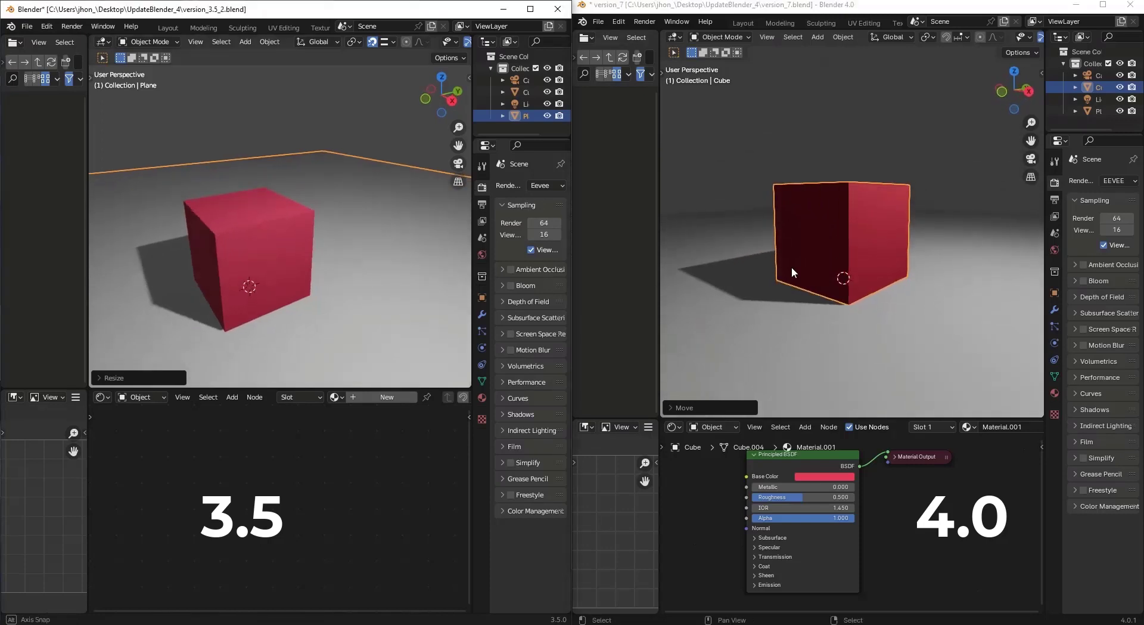
{"action": "middle_click_drag", "start_coordinate": [791, 267], "coordinate": [842, 205]}
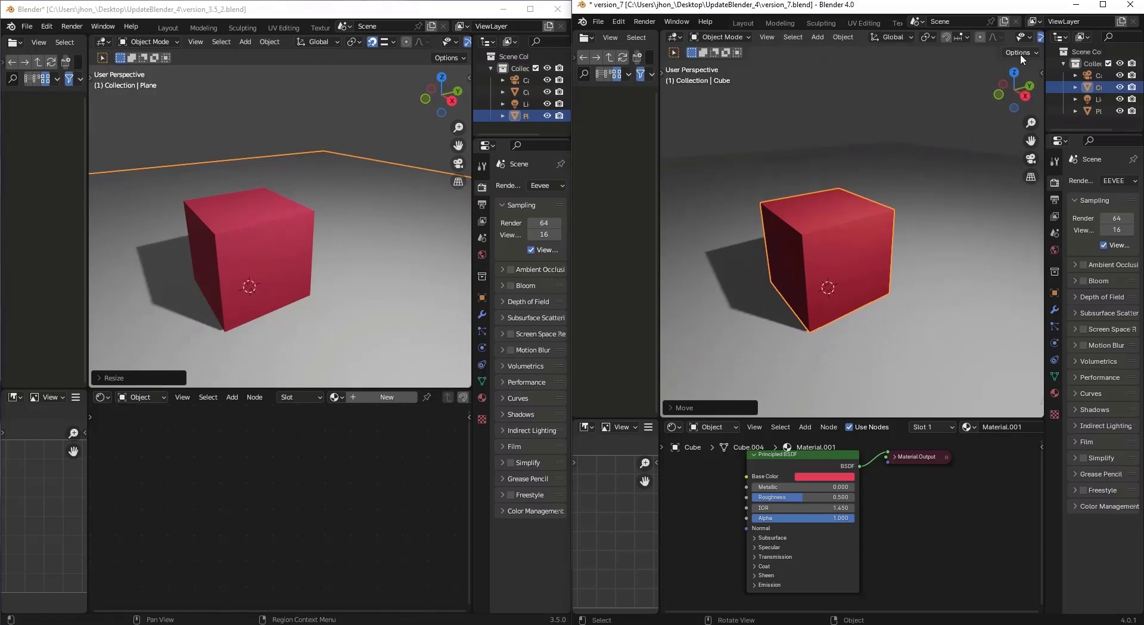
Step: Maximize the Blender 4.0 window, then maximize the Blender 3.5 window with its cube in full view
{"action": "left_click", "coordinate": [1103, 4]}
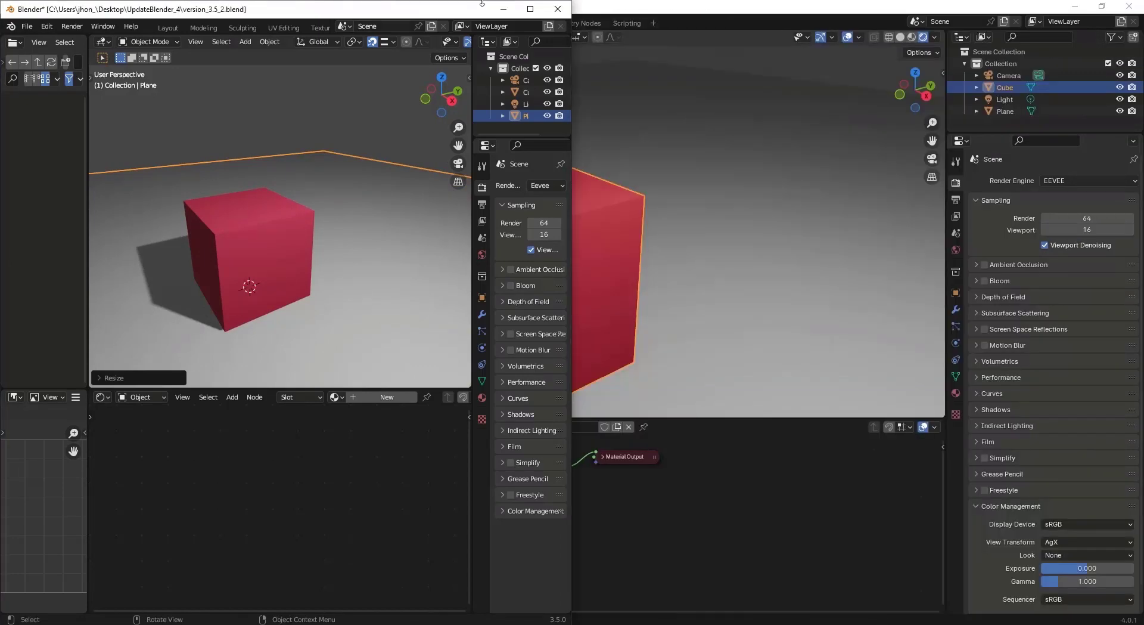
{"action": "left_click", "coordinate": [531, 9]}
{"action": "scroll", "coordinate": [512, 212], "scroll_direction": "down", "scroll_amount": 3}
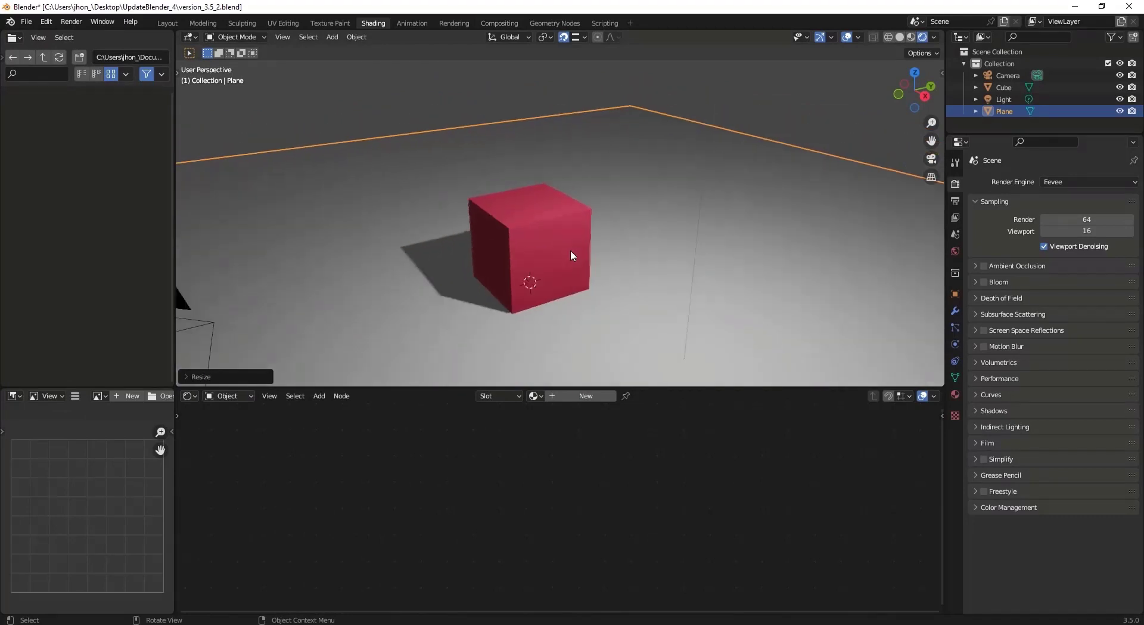
{"action": "mouse_move", "coordinate": [570, 249]}
{"action": "middle_mouse_down"}
{"action": "mouse_move", "coordinate": [598, 227]}
{"action": "mouse_move", "coordinate": [577, 239]}
{"action": "middle_mouse_up"}
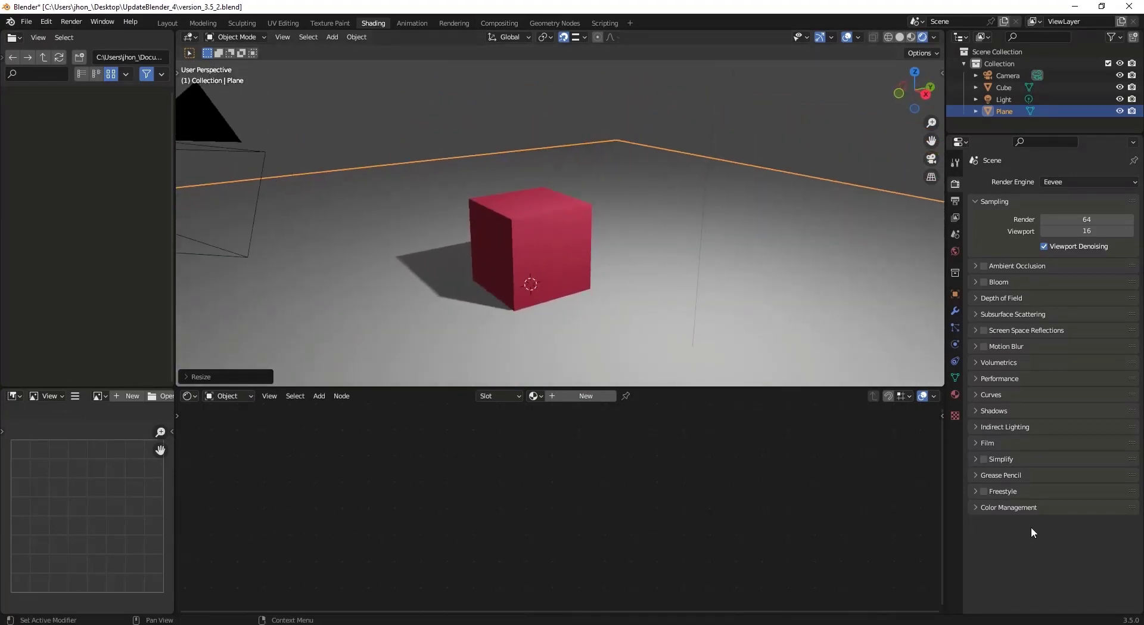
Step: Expand the Color Management settings of the scene in Blender 3.5 and check the Display Device choices
{"action": "left_click", "coordinate": [977, 507]}
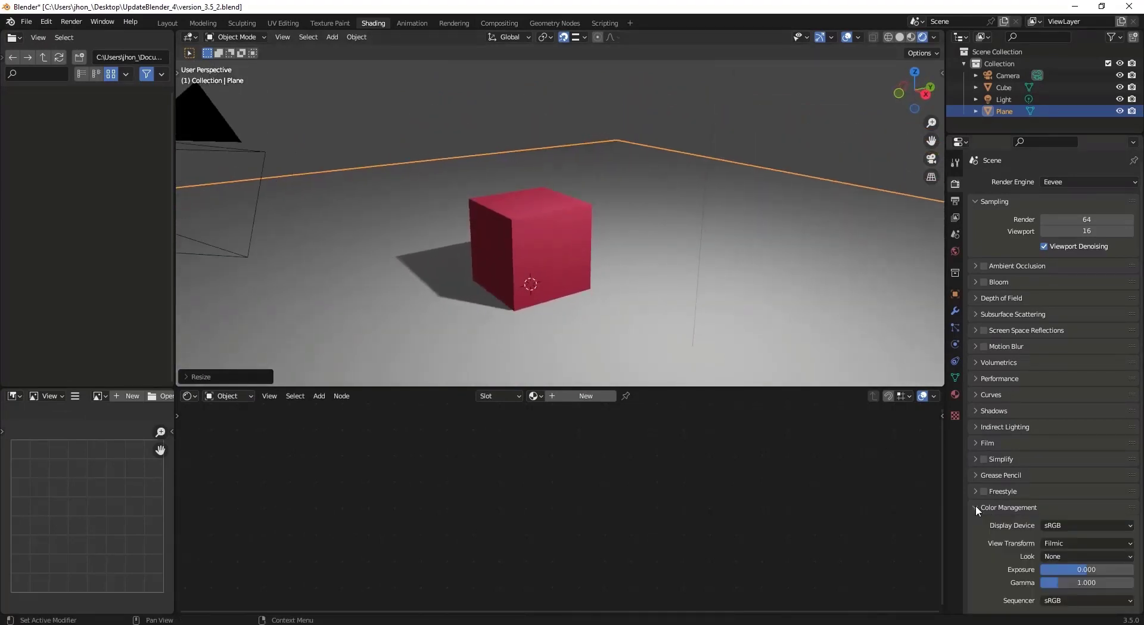
{"action": "left_click", "coordinate": [1062, 525]}
{"action": "left_click", "coordinate": [1063, 523]}
{"action": "left_click", "coordinate": [1041, 507]}
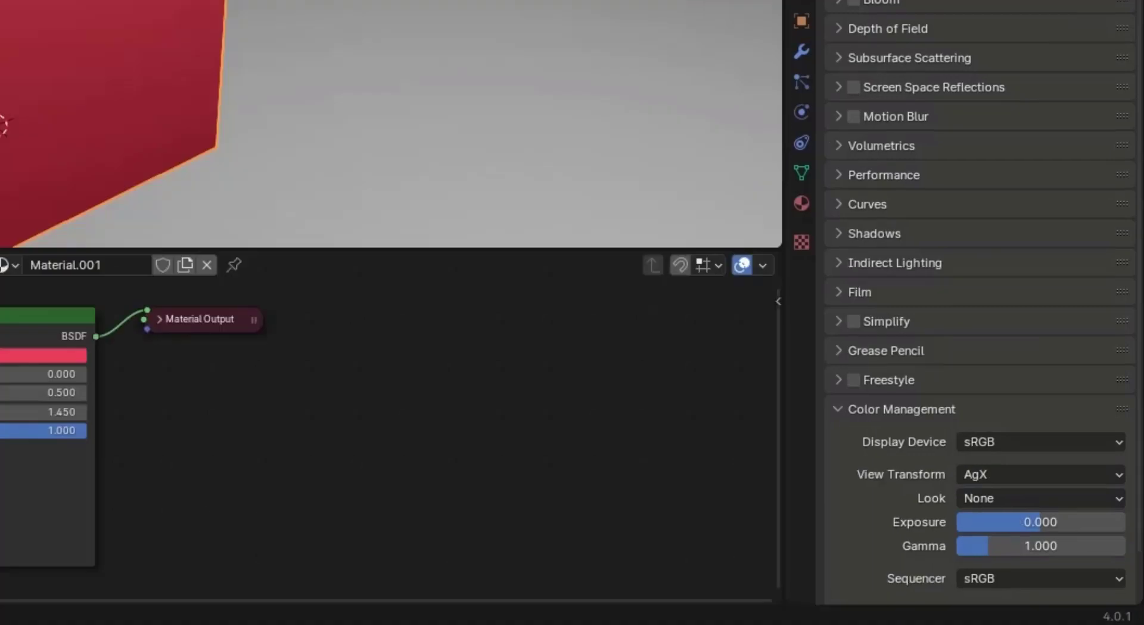
Step: Switch to Blender 4.0, check the View Transform choices in Color Management, and examine the rendered cube from several angles
{"action": "left_click", "coordinate": [1047, 473]}
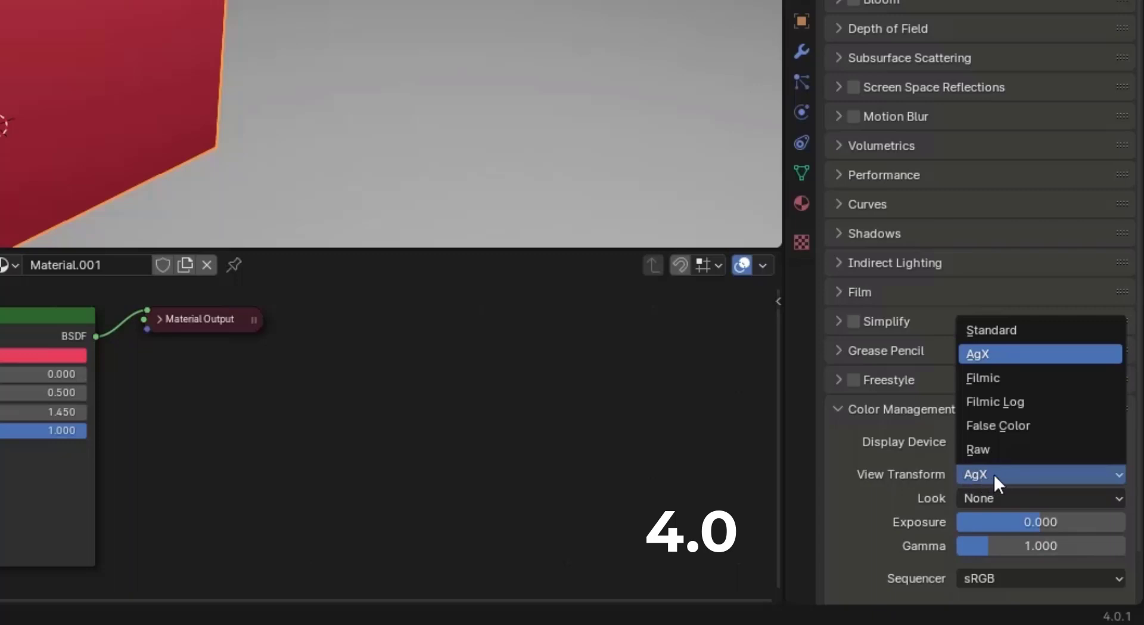
{"action": "scroll", "coordinate": [240, 2], "scroll_direction": "down", "scroll_amount": 2}
{"action": "mouse_move", "coordinate": [240, 3]}
{"action": "middle_mouse_down"}
{"action": "mouse_move", "coordinate": [189, 0]}
{"action": "mouse_move", "coordinate": [232, 0]}
{"action": "middle_mouse_up"}
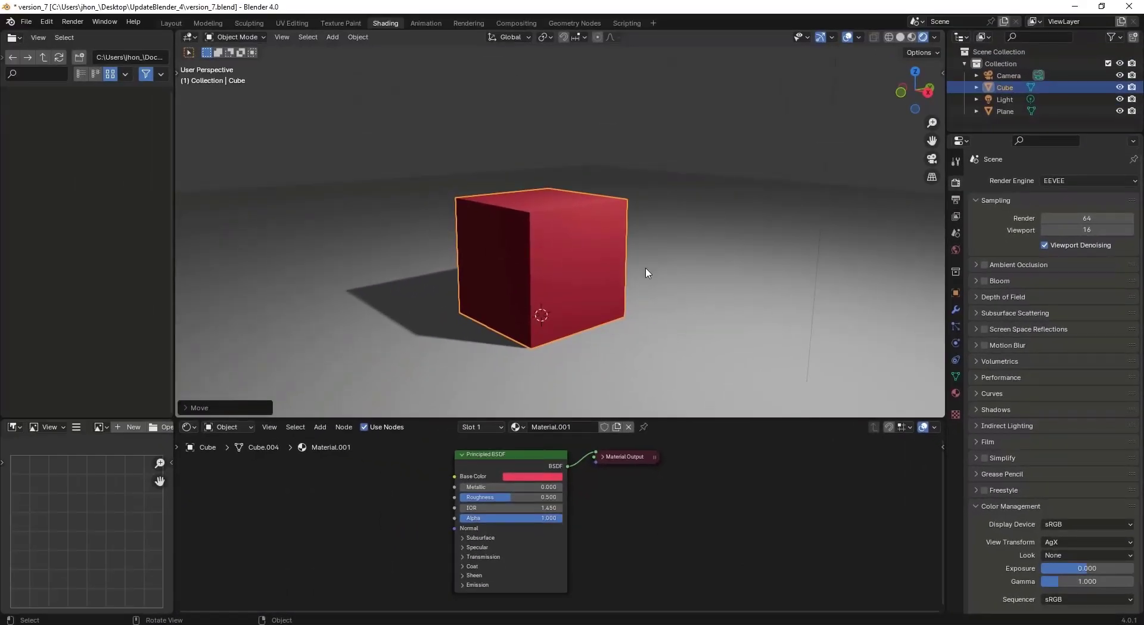
{"action": "middle_click_drag", "start_coordinate": [647, 271], "coordinate": [654, 235]}
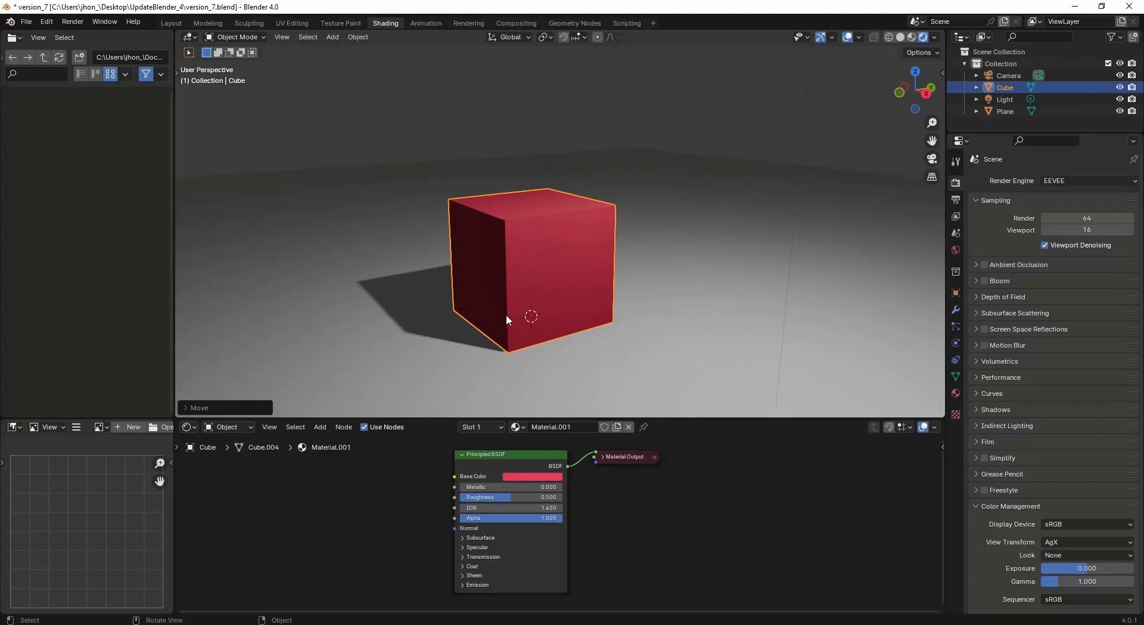
{"action": "middle_click_drag", "start_coordinate": [436, 317], "coordinate": [471, 309]}
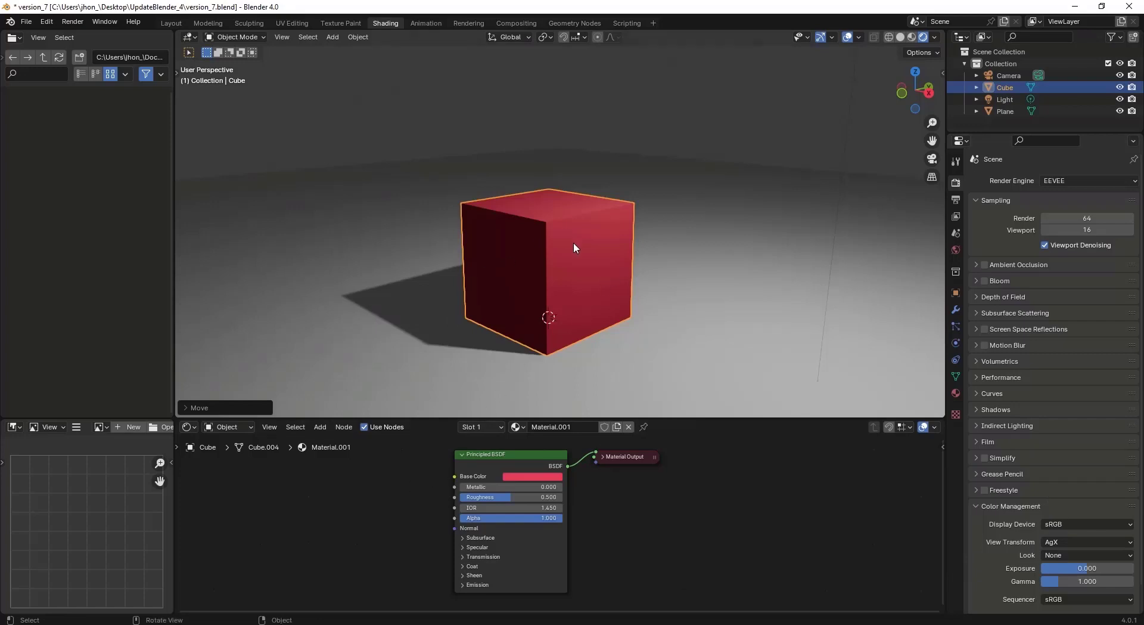
Step: Move the Principled BSDF node farther away from the Material Output node in Blender 4.0
{"action": "scroll", "coordinate": [597, 502], "scroll_direction": "up", "scroll_amount": 1}
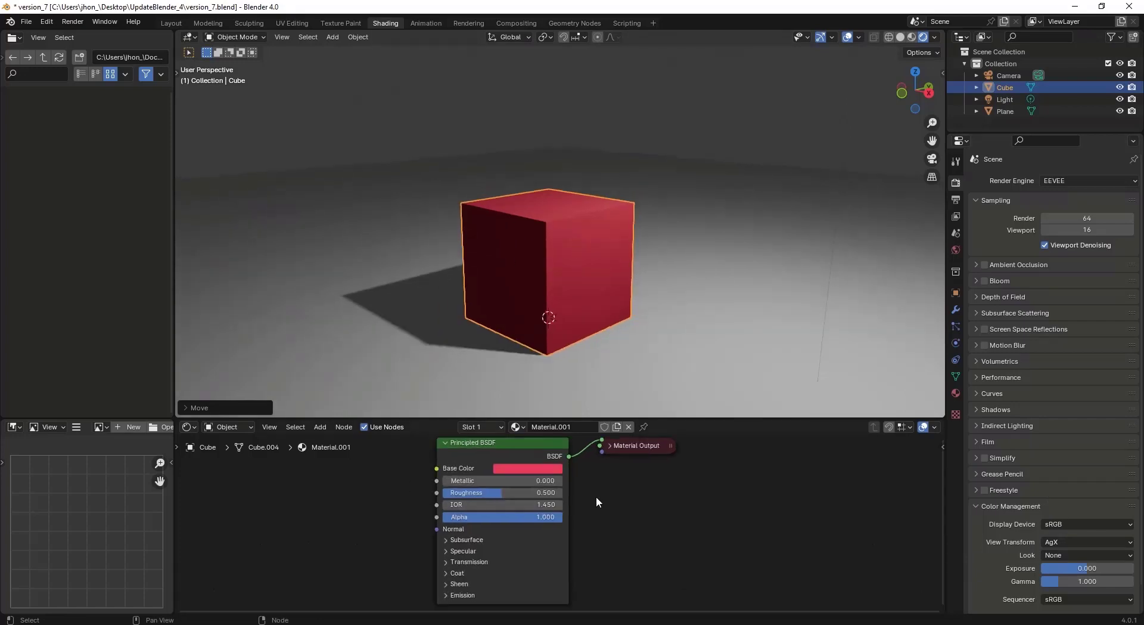
{"action": "middle_click_drag", "start_coordinate": [607, 493], "coordinate": [610, 526]}
{"action": "left_click_drag", "start_coordinate": [540, 478], "coordinate": [501, 469]}
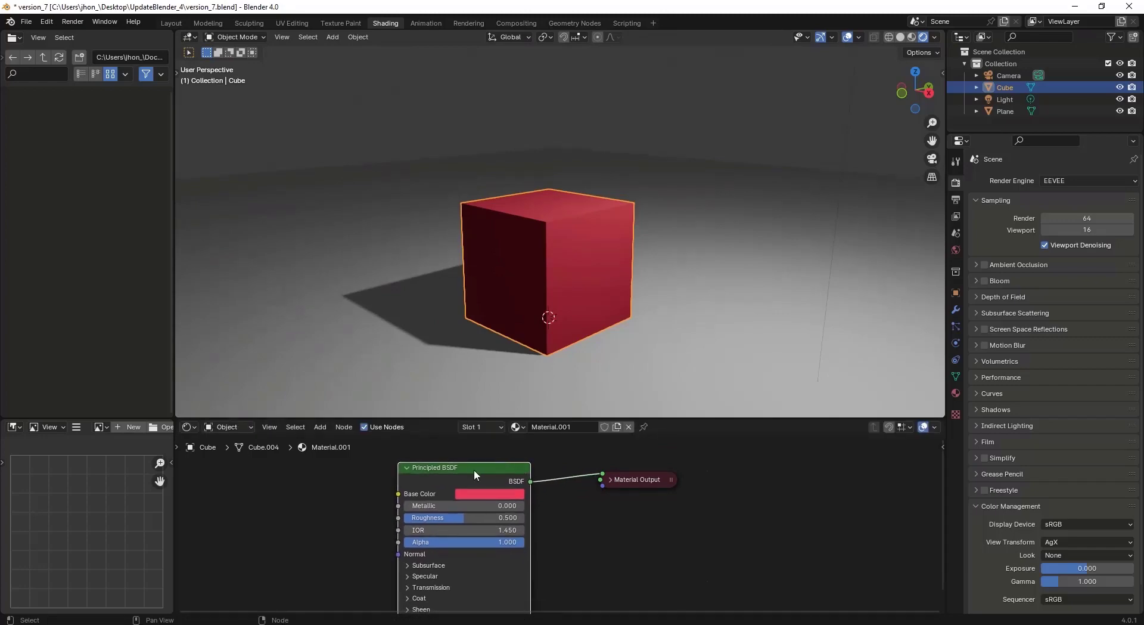
{"action": "right_click", "coordinate": [442, 466]}
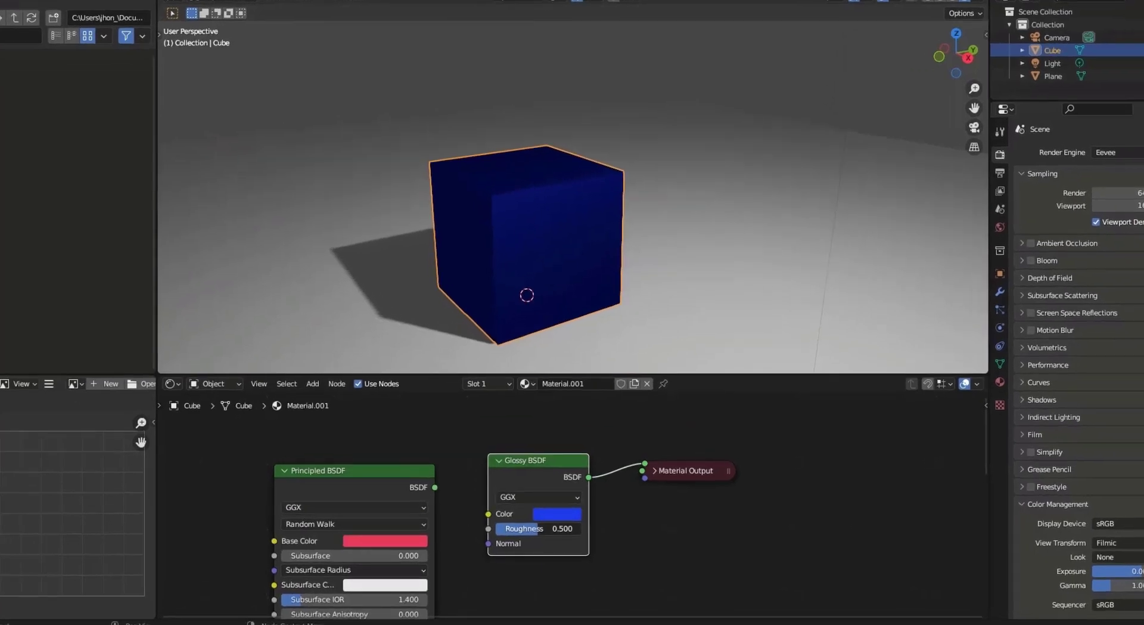
Step: Set the Roughness of the Glossy BSDF node to 1.000 in Blender 3.5
{"action": "left_click_drag", "start_coordinate": [535, 530], "coordinate": [579, 531]}
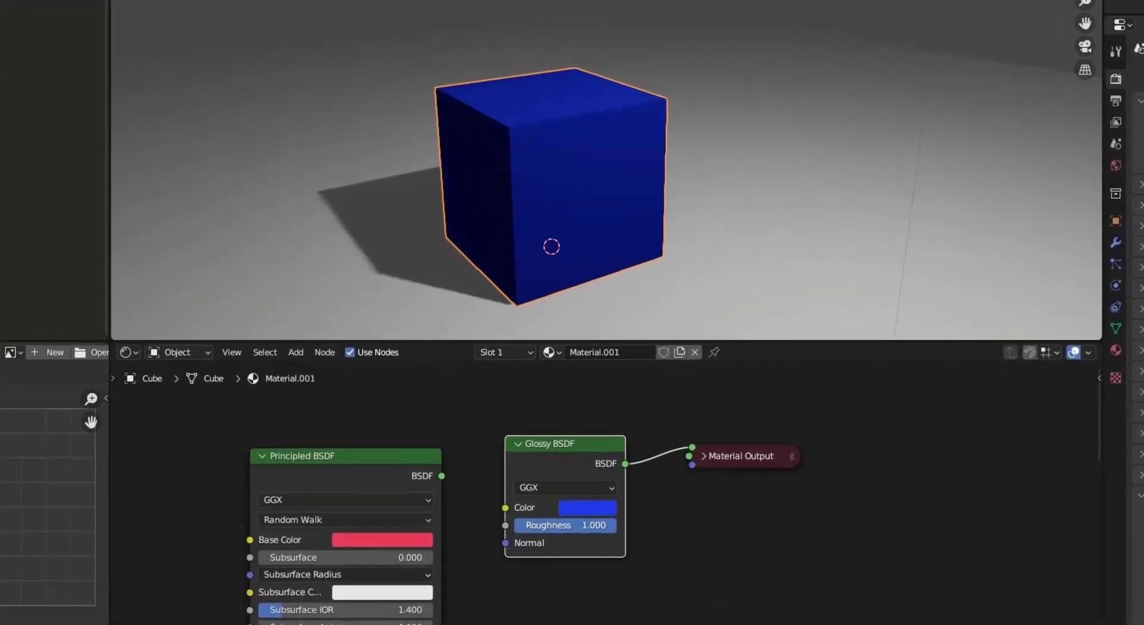
{"action": "middle_click_drag", "start_coordinate": [620, 149], "coordinate": [633, 138]}
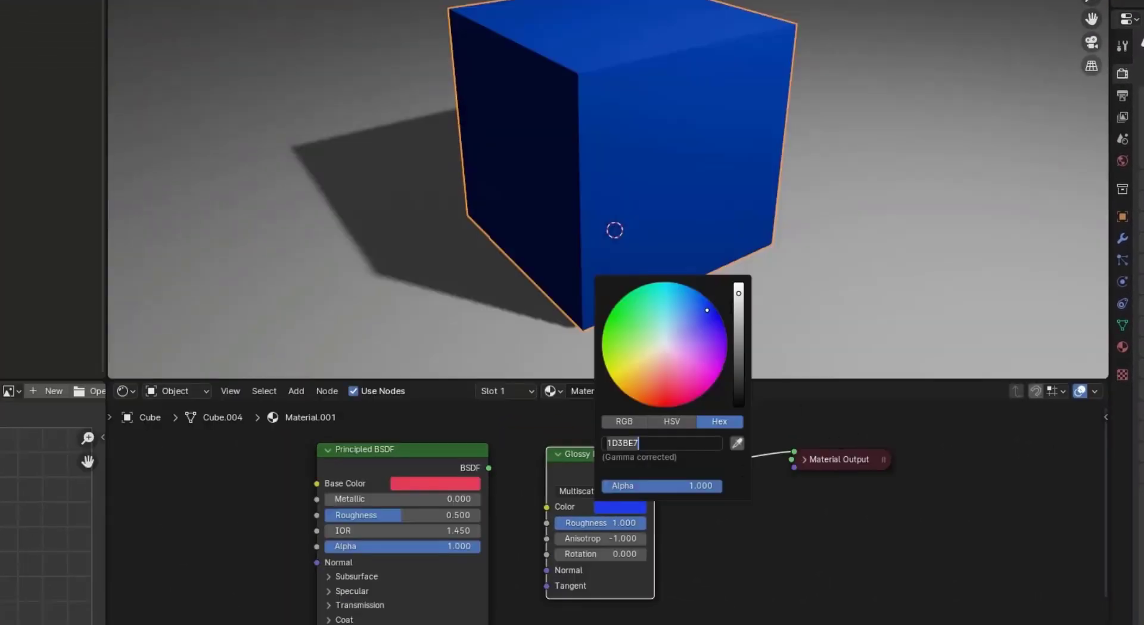
Step: Set the Glossy BSDF node's color to hex 1D3BE7 in Blender 4.0 and reposition the node slightly
{"action": "key", "text": "Return"}
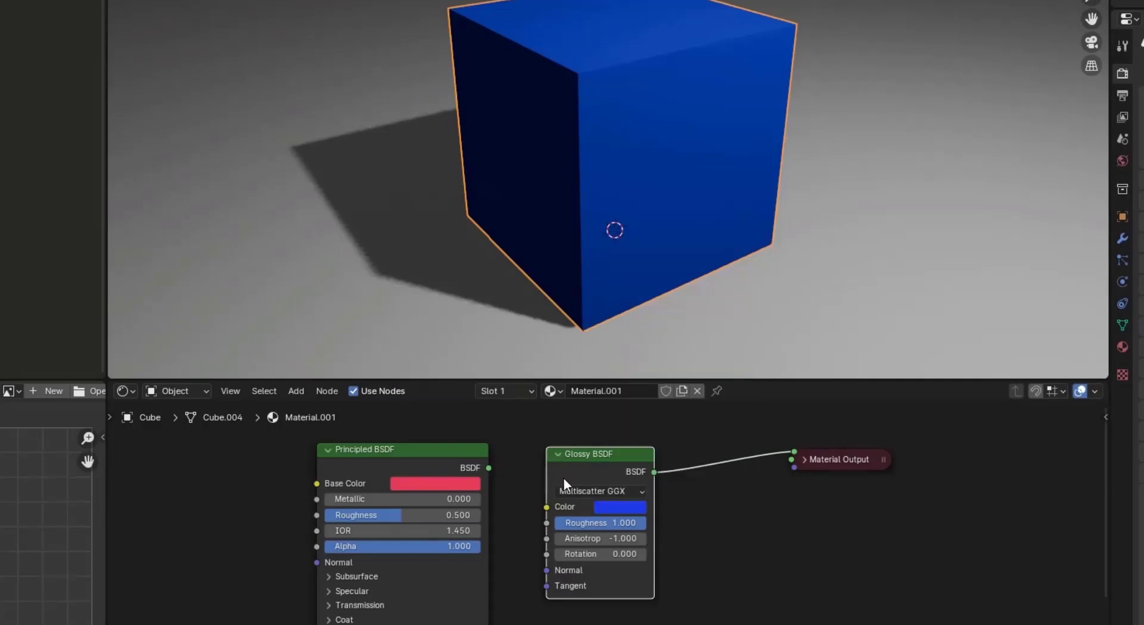
{"action": "left_click_drag", "start_coordinate": [577, 481], "coordinate": [572, 466]}
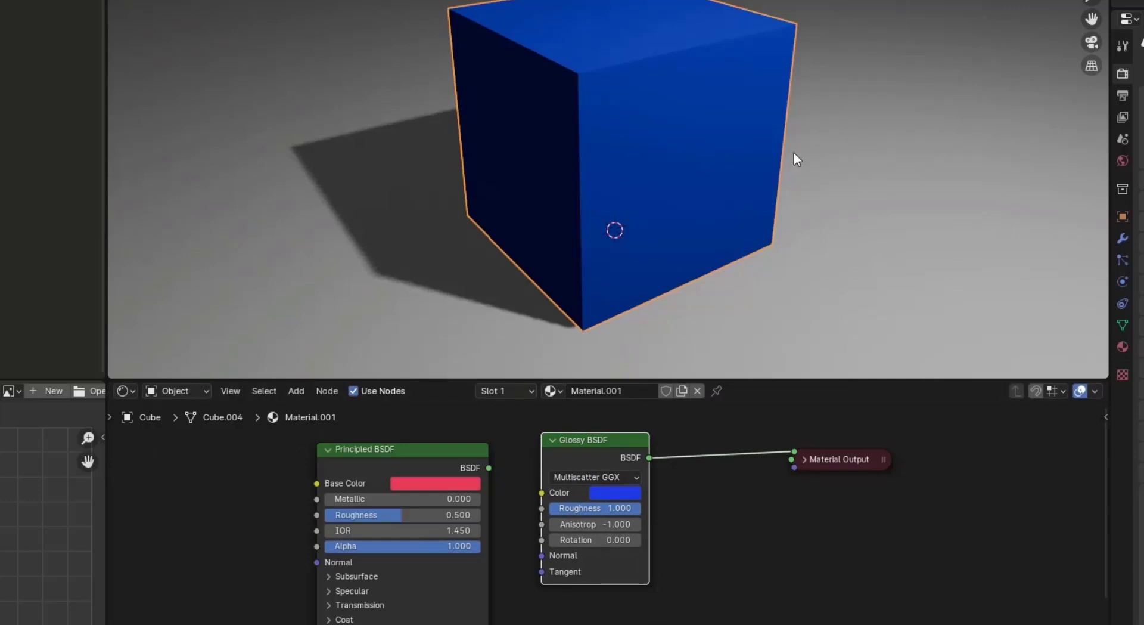
{"action": "left_click_drag", "start_coordinate": [600, 453], "coordinate": [602, 466]}
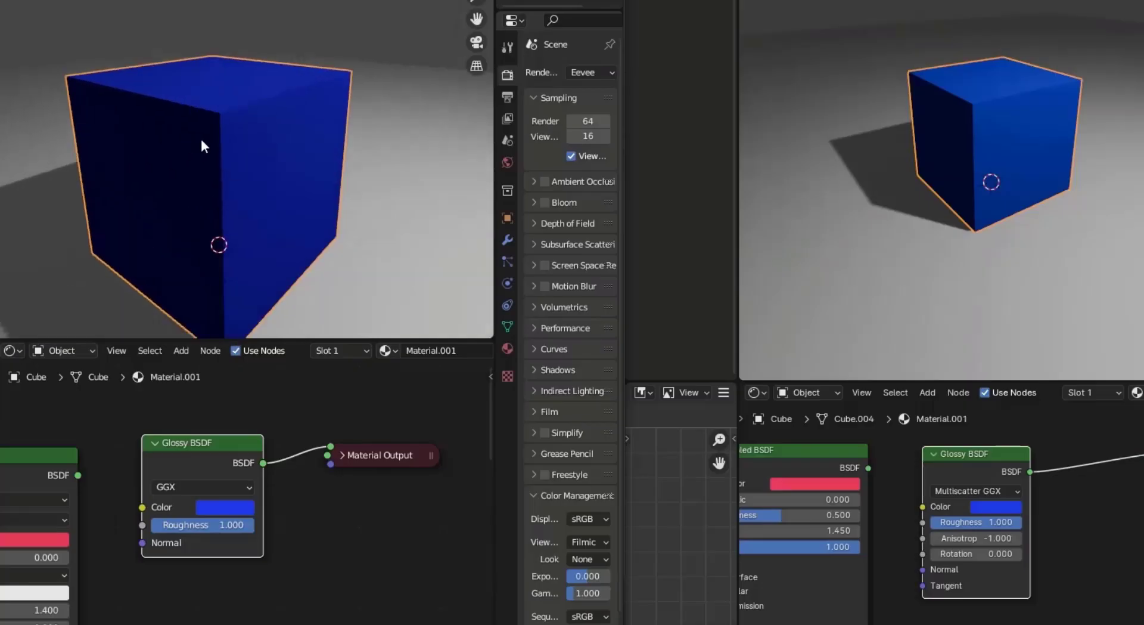
Step: Examine the blue cube in Blender 3.5 and compare the Glossy BSDF node's options with those in Blender 4.0
{"action": "middle_click_drag", "start_coordinate": [202, 140], "coordinate": [382, 46]}
{"action": "scroll", "coordinate": [373, 57], "scroll_direction": "down", "scroll_amount": 6}
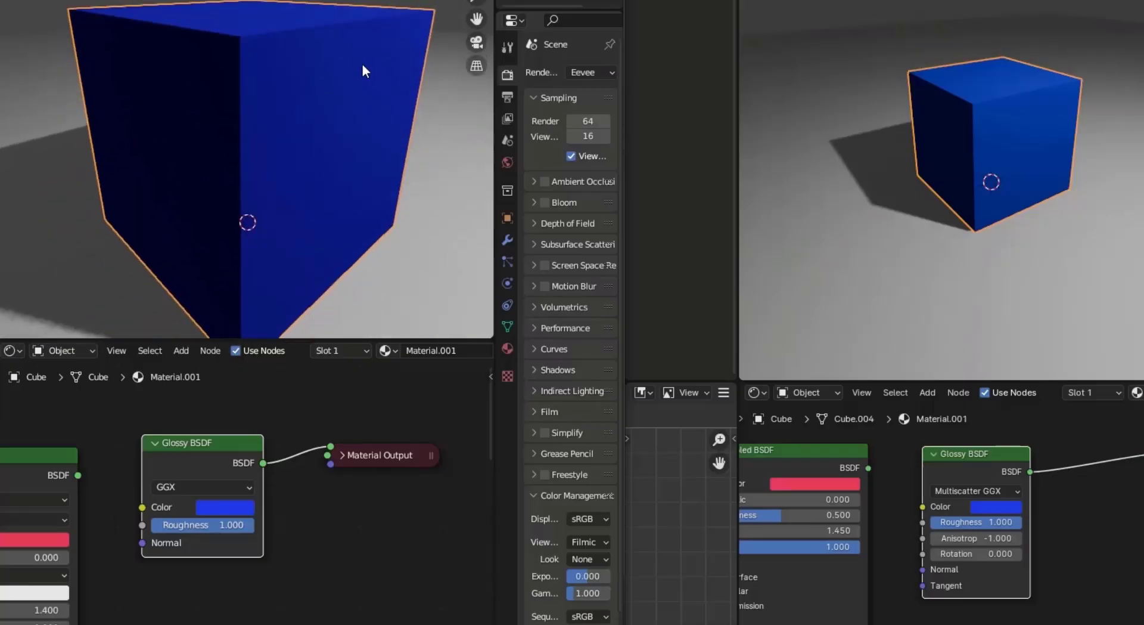
{"action": "scroll", "coordinate": [365, 155], "scroll_direction": "up", "scroll_amount": 1}
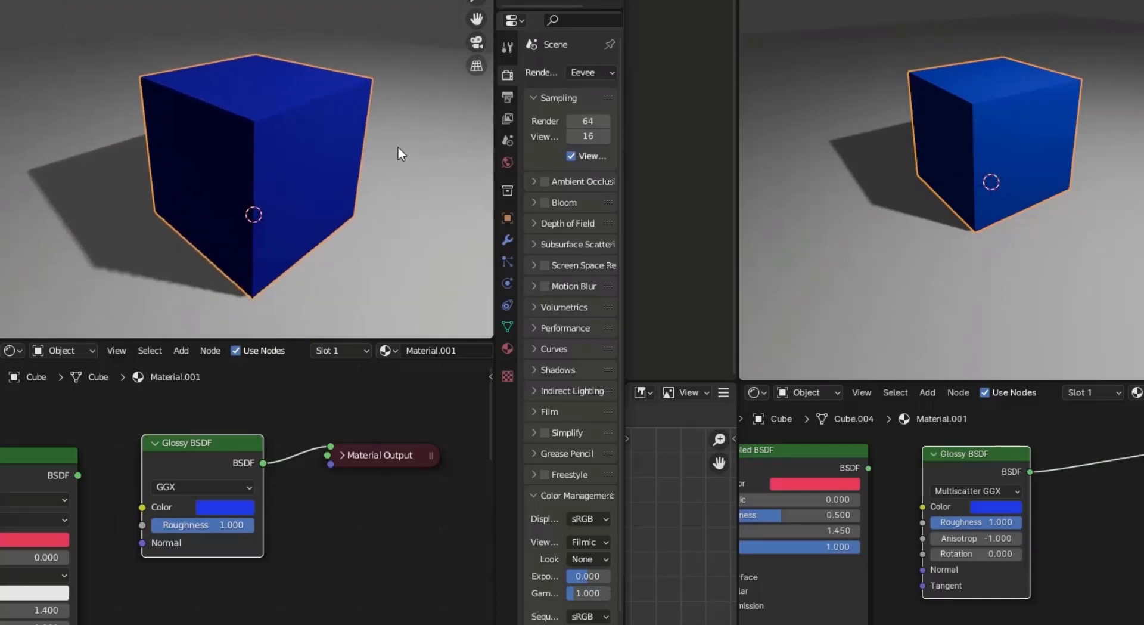
{"action": "middle_click_drag", "start_coordinate": [398, 147], "coordinate": [388, 150]}
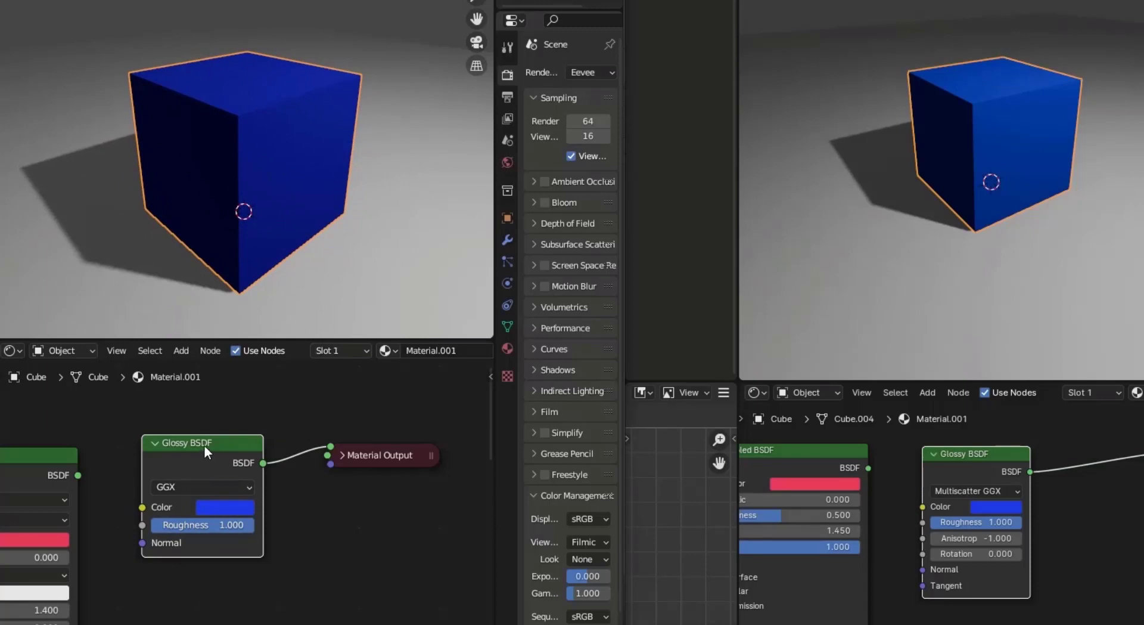
{"action": "left_click_drag", "start_coordinate": [205, 446], "coordinate": [204, 441]}
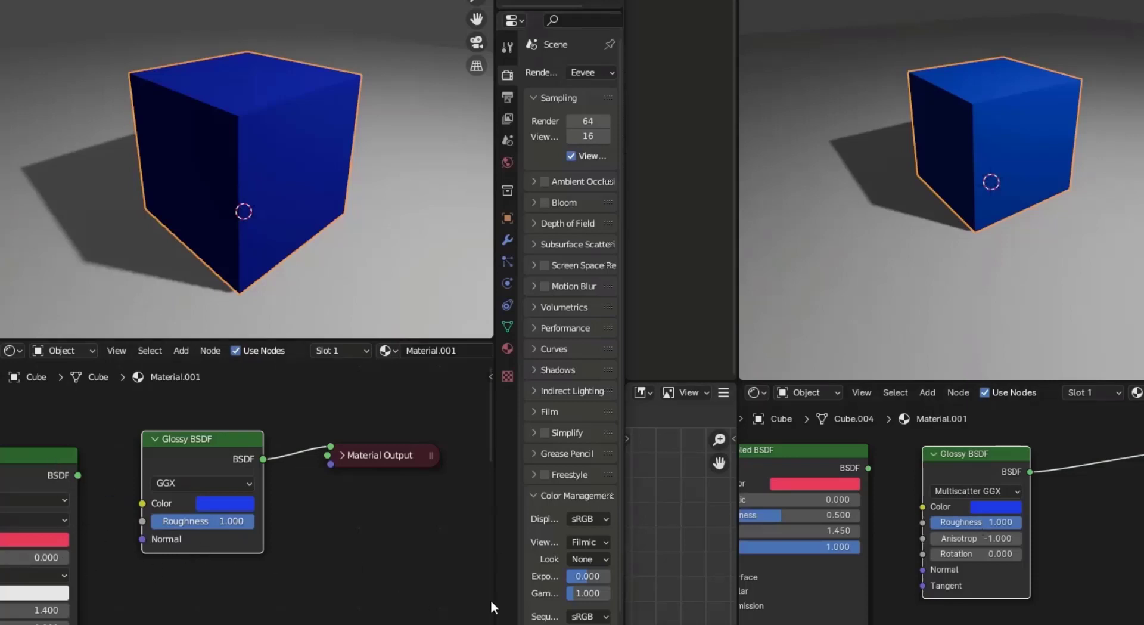
{"action": "mouse_move", "coordinate": [986, 456]}
{"action": "left_mouse_down"}
{"action": "mouse_move", "coordinate": [1007, 452]}
{"action": "mouse_move", "coordinate": [989, 446]}
{"action": "left_mouse_up"}
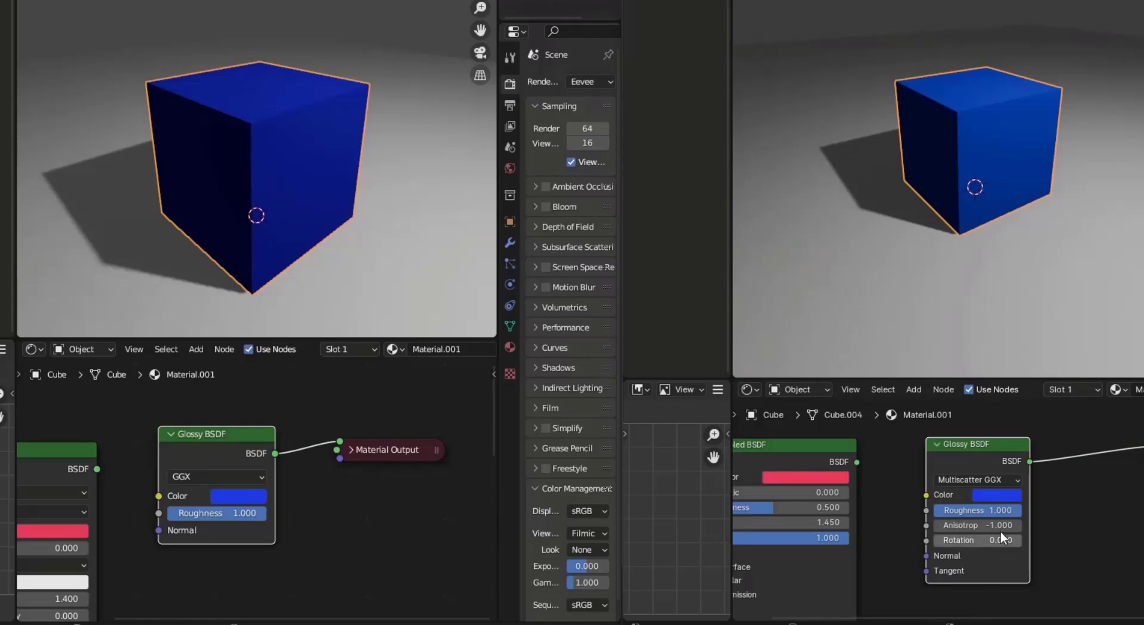
{"action": "scroll", "coordinate": [990, 531], "scroll_direction": "up", "scroll_amount": 2}
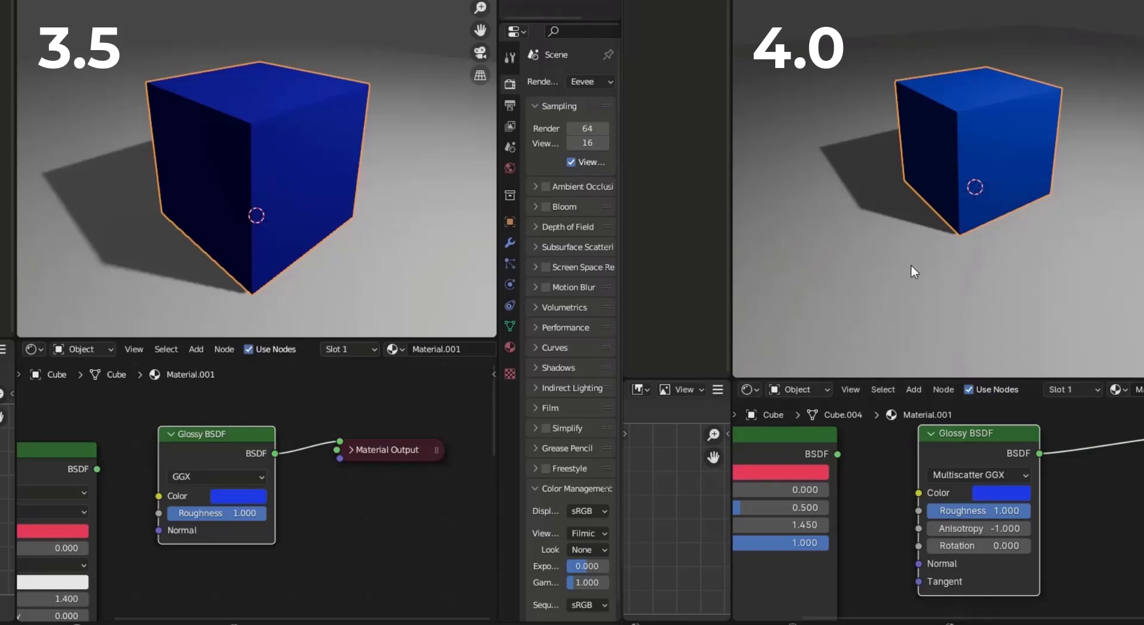
Step: Compare the rendered shading of the blue glossy cube at similar sizes and angles in both Blender versions
{"action": "scroll", "coordinate": [1005, 135], "scroll_direction": "up", "scroll_amount": 6}
{"action": "scroll", "coordinate": [950, 67], "scroll_direction": "down", "scroll_amount": 6}
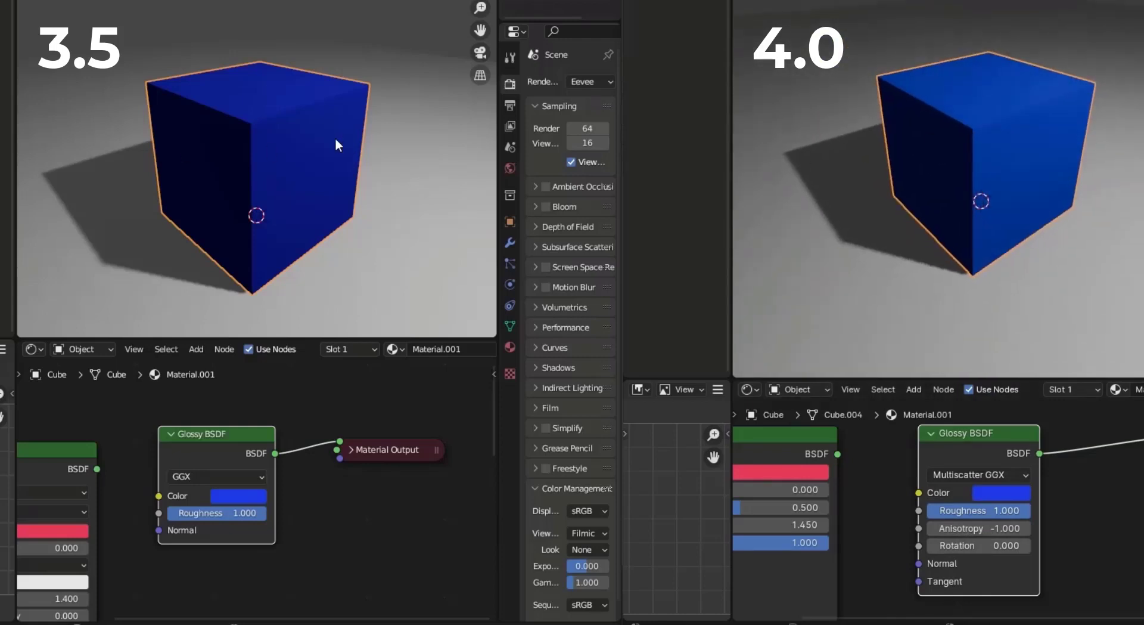
{"action": "scroll", "coordinate": [310, 132], "scroll_direction": "down", "scroll_amount": 1}
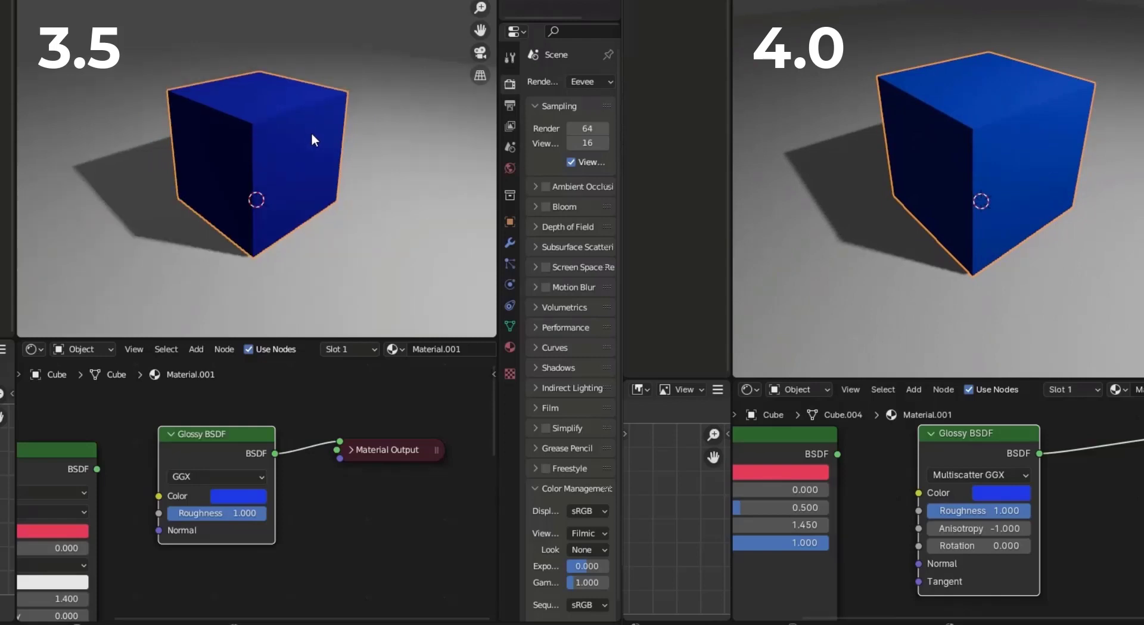
{"action": "mouse_move", "coordinate": [332, 132]}
{"action": "middle_mouse_down"}
{"action": "mouse_move", "coordinate": [328, 149]}
{"action": "mouse_move", "coordinate": [353, 177]}
{"action": "mouse_move", "coordinate": [323, 142]}
{"action": "middle_mouse_up"}
{"action": "scroll", "coordinate": [314, 157], "scroll_direction": "up", "scroll_amount": 1}
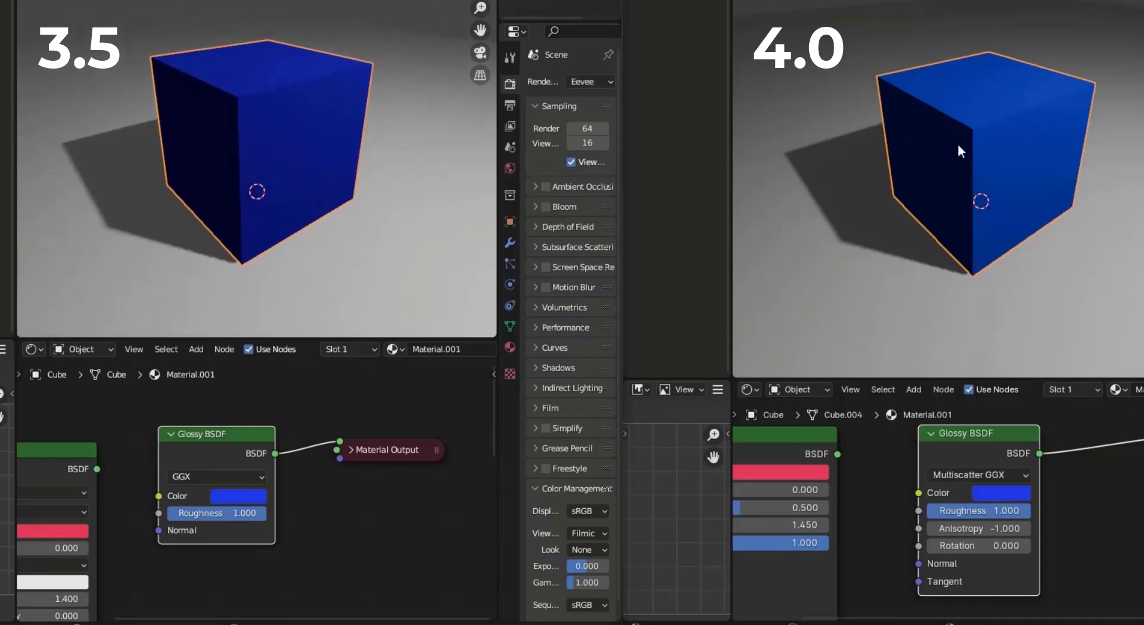
{"action": "mouse_move", "coordinate": [987, 156]}
{"action": "middle_mouse_down"}
{"action": "mouse_move", "coordinate": [968, 134]}
{"action": "mouse_move", "coordinate": [961, 159]}
{"action": "mouse_move", "coordinate": [998, 148]}
{"action": "middle_mouse_up"}
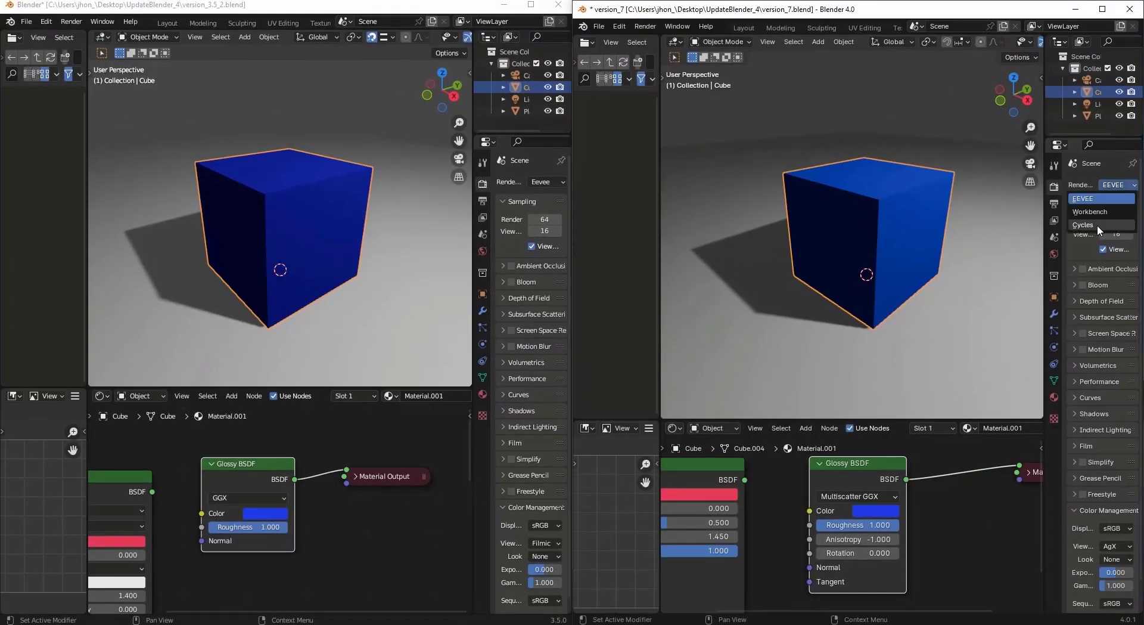
Step: Switch the render engine to Cycles in both Blender versions and set the render device in 3.5 to GPU Compute
{"action": "left_click", "coordinate": [1096, 224]}
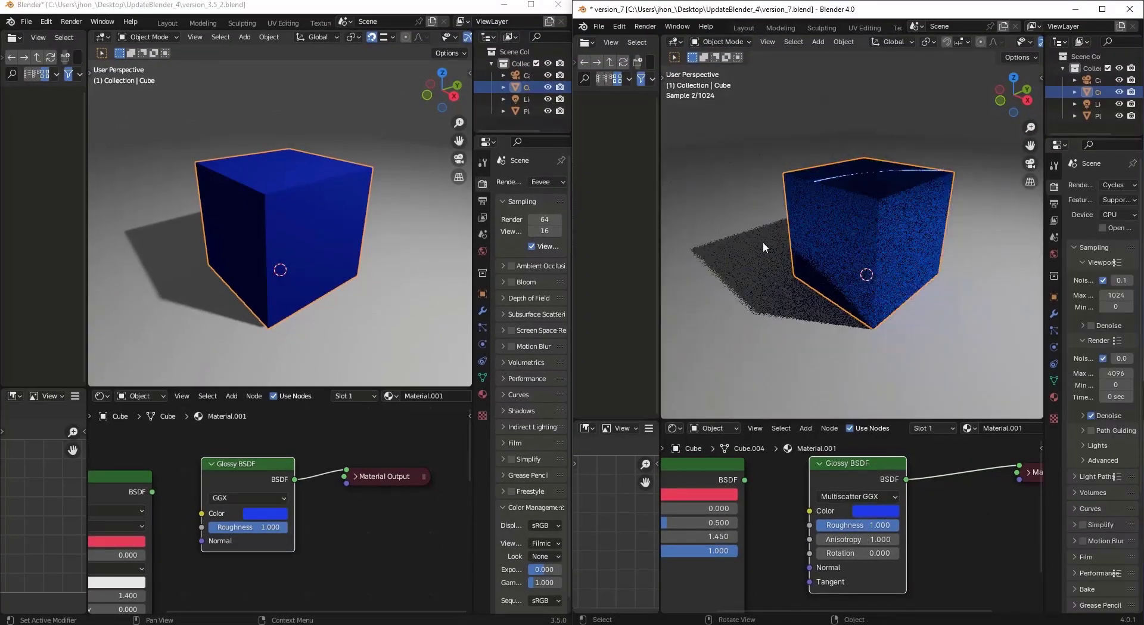
{"action": "left_click", "coordinate": [549, 182]}
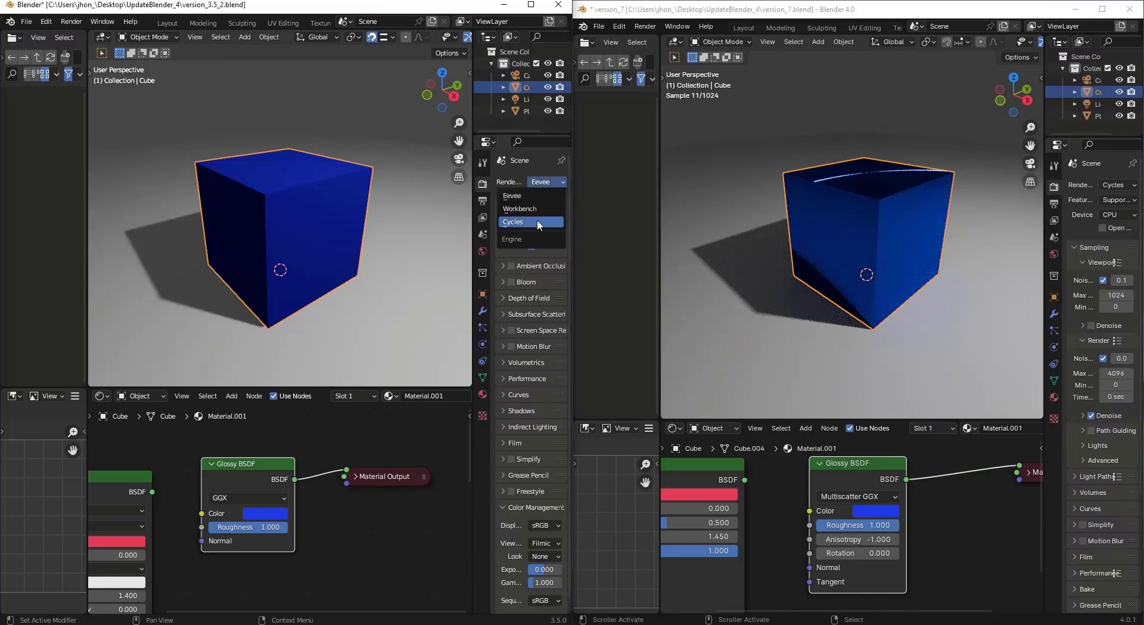
{"action": "left_click", "coordinate": [539, 225]}
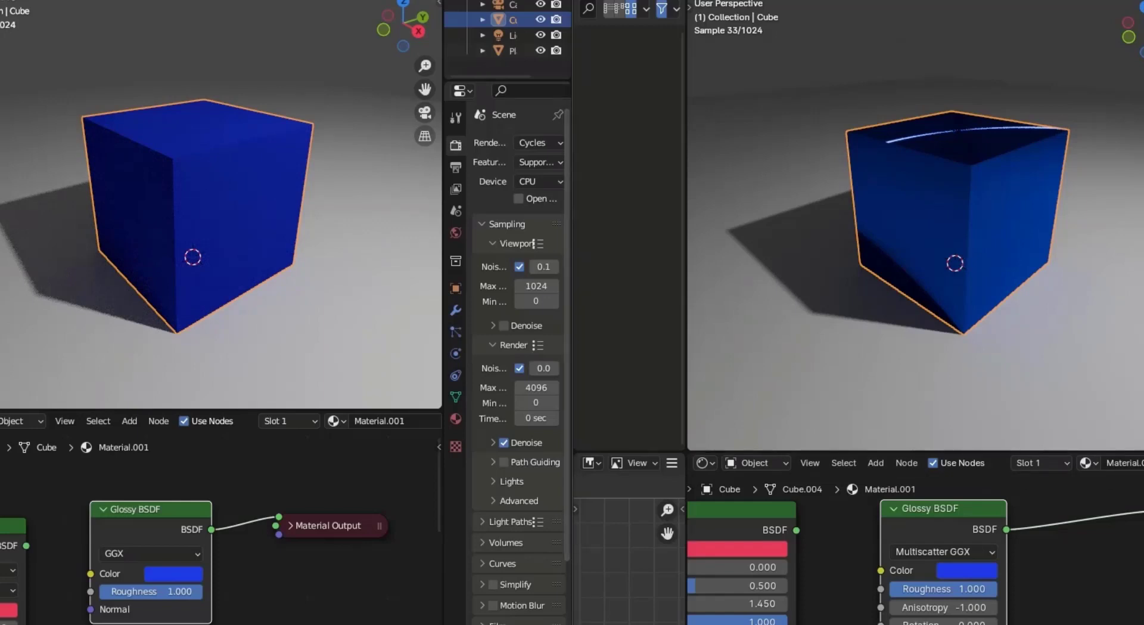
{"action": "left_click", "coordinate": [542, 181]}
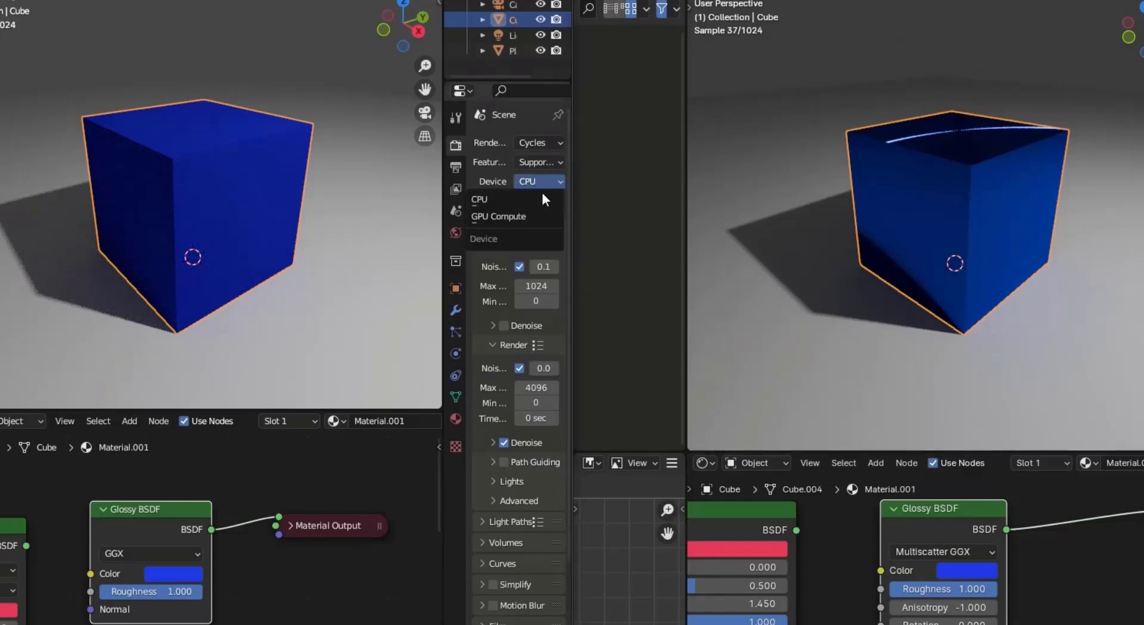
{"action": "left_click", "coordinate": [536, 217]}
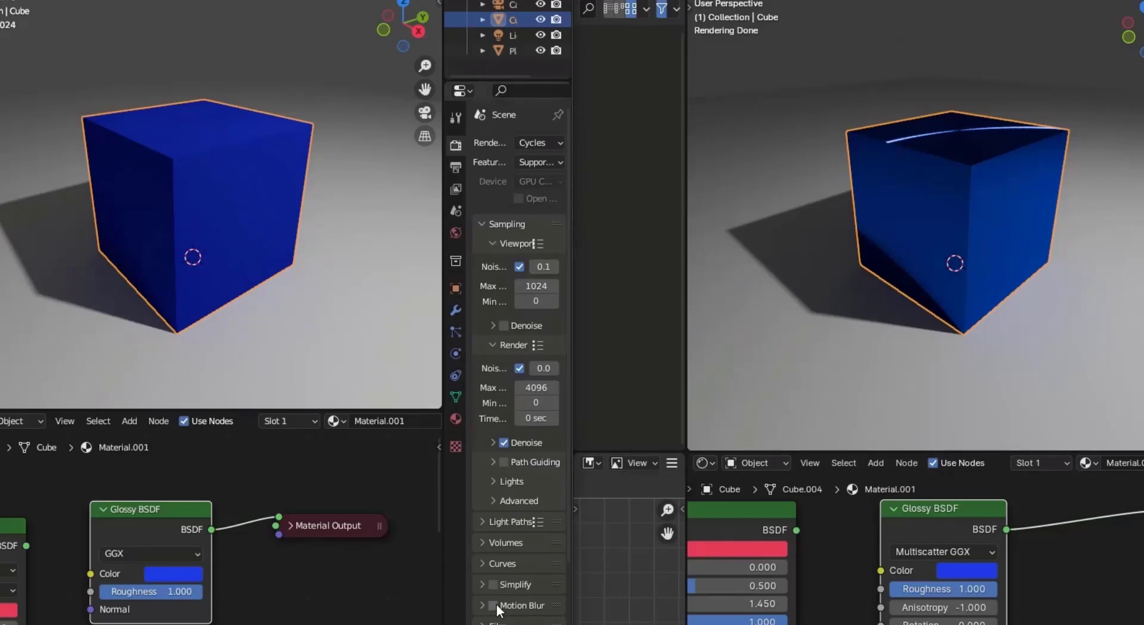
Step: Set the view transform in Blender 4.0 to Filmic and compare the blue cube in both versions from raised angles
{"action": "scroll", "coordinate": [534, 417], "scroll_direction": "down", "scroll_amount": 6}
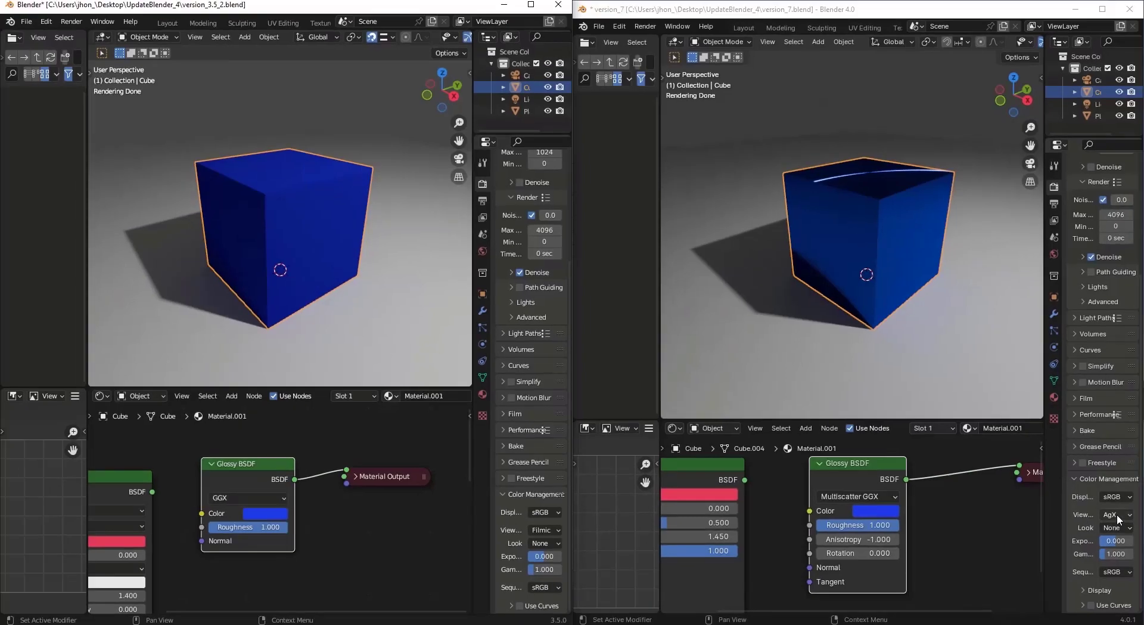
{"action": "left_click", "coordinate": [1114, 514]}
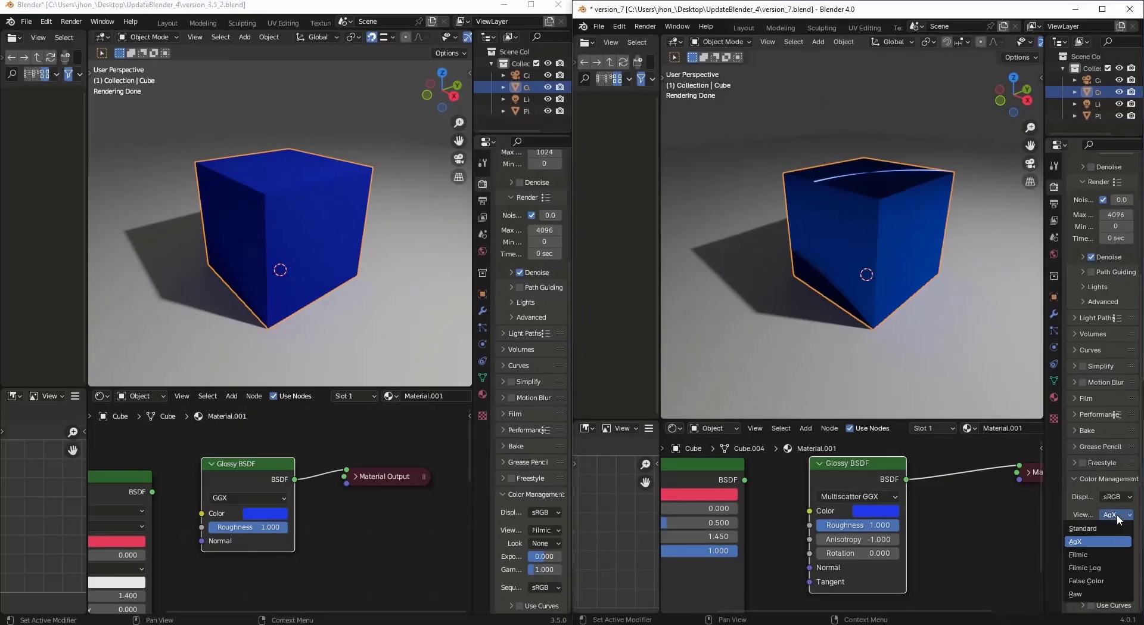
{"action": "left_click", "coordinate": [1085, 554]}
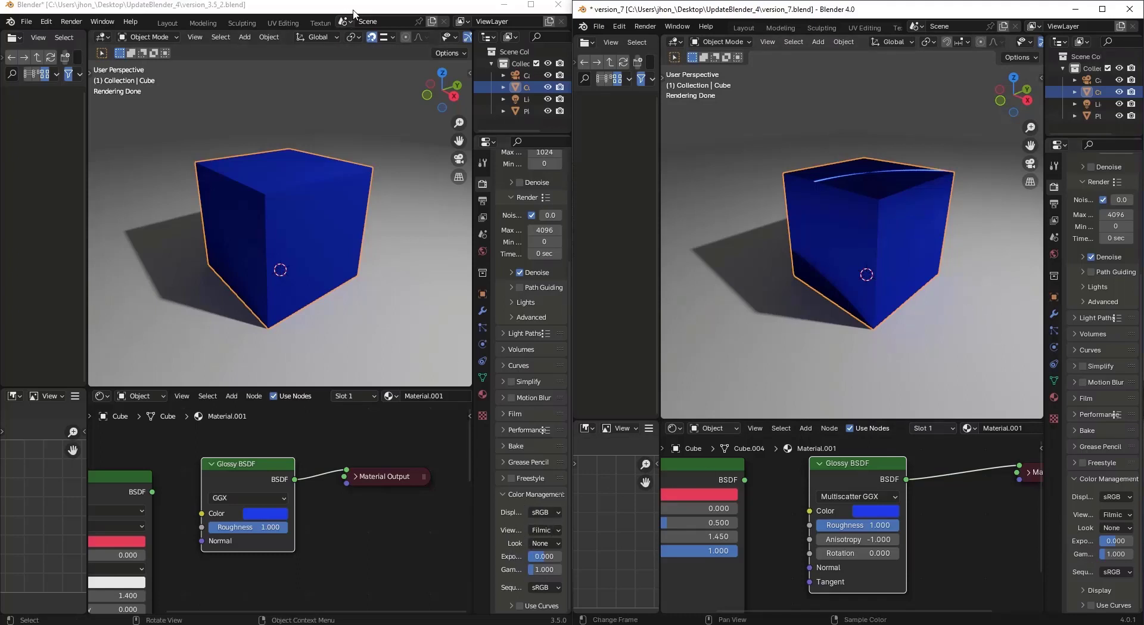
{"action": "middle_click_drag", "start_coordinate": [920, 195], "coordinate": [882, 195]}
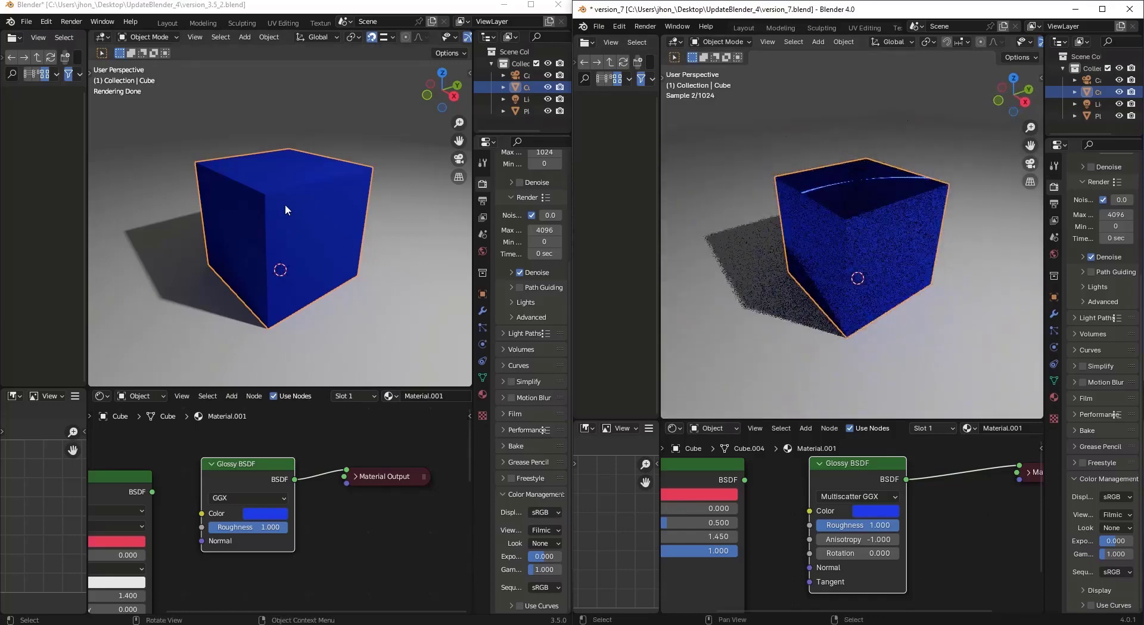
{"action": "middle_click_drag", "start_coordinate": [285, 204], "coordinate": [307, 212]}
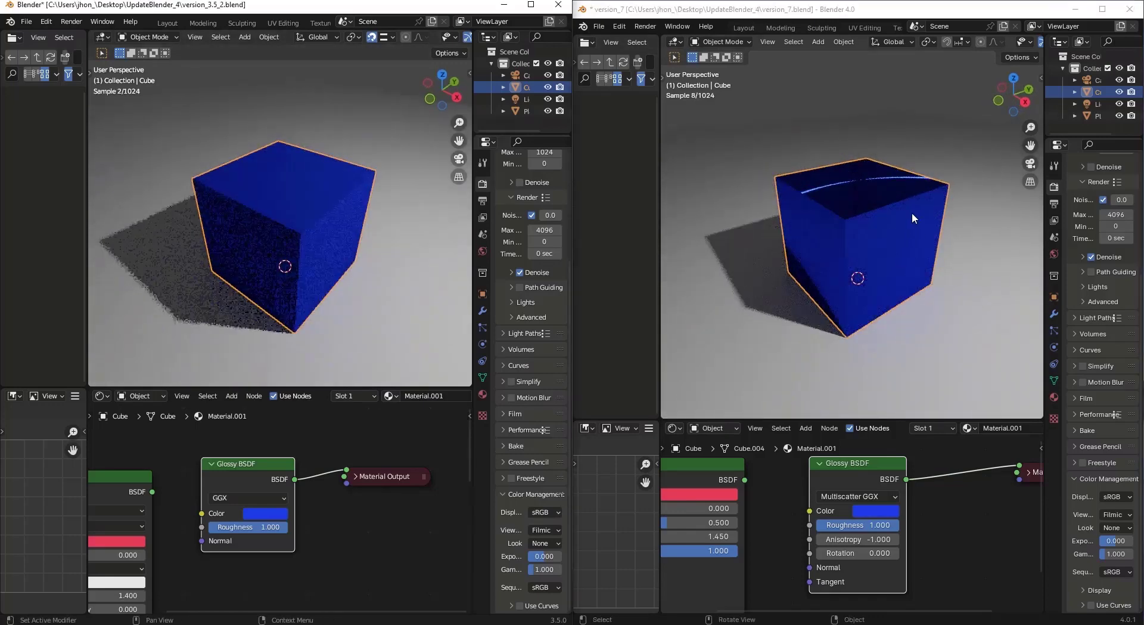
{"action": "middle_click_drag", "start_coordinate": [912, 212], "coordinate": [899, 217]}
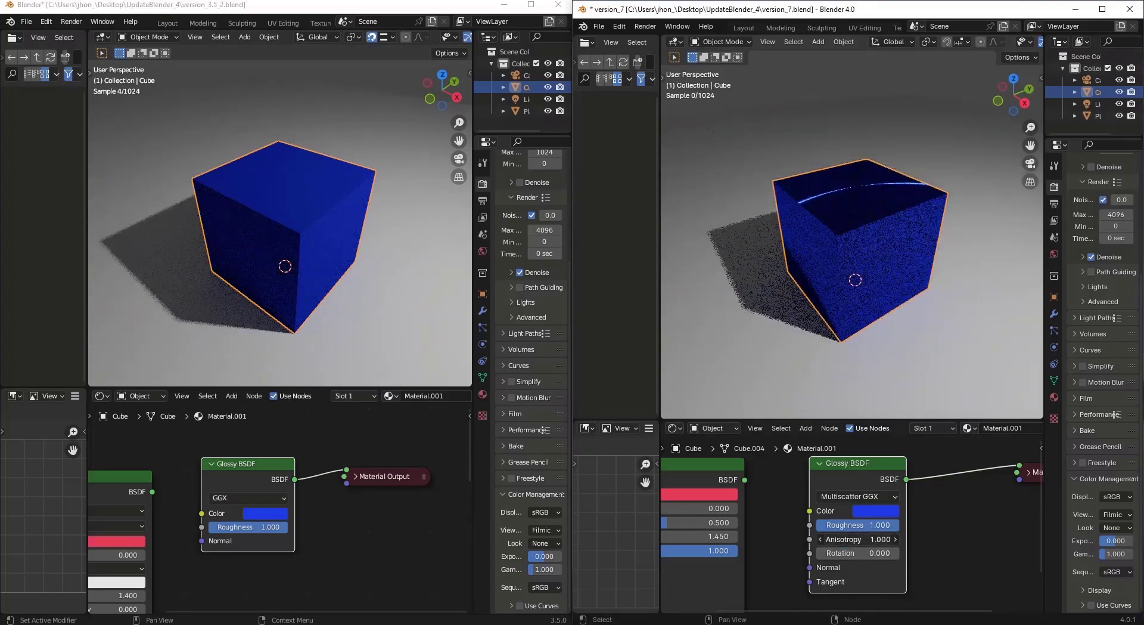
Step: Try an Anisotropy of -0.100 on the Glossy BSDF node in Blender 4.0, return it to -1.000 and inspect the cube's sides
{"action": "mouse_move", "coordinate": [858, 539]}
{"action": "left_mouse_down"}
{"action": "mouse_move", "coordinate": [888, 540]}
{"action": "mouse_move", "coordinate": [829, 539]}
{"action": "mouse_move", "coordinate": [850, 539]}
{"action": "left_mouse_up"}
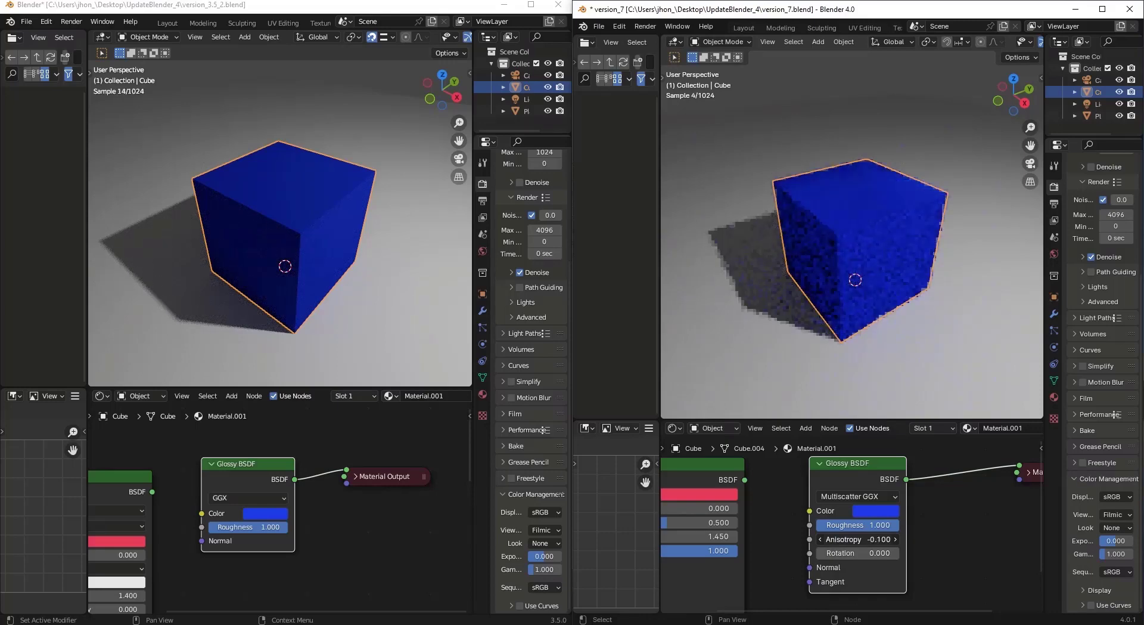
{"action": "left_click_drag", "start_coordinate": [841, 539], "coordinate": [828, 539]}
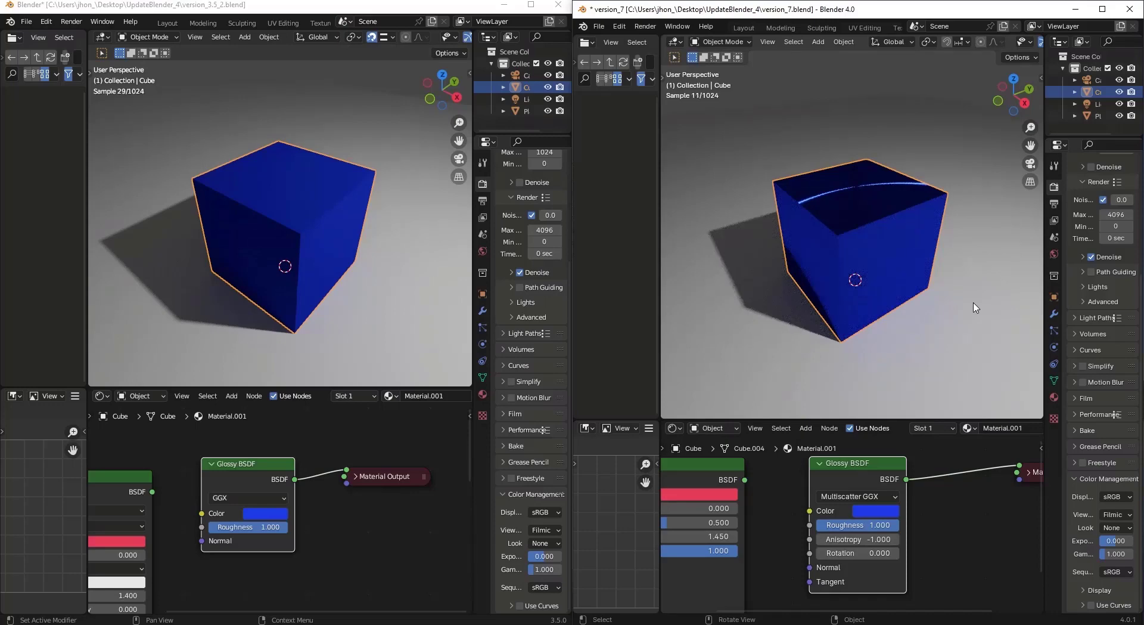
{"action": "middle_click_drag", "start_coordinate": [913, 275], "coordinate": [913, 259]}
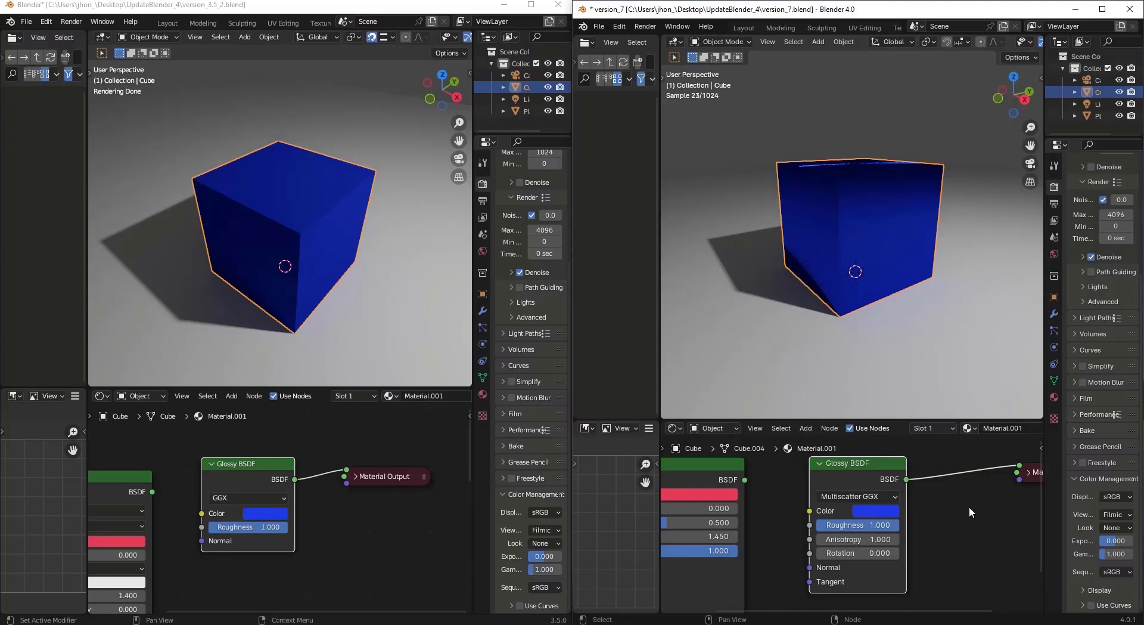
Step: Set the view transform in Blender 4.0 to AgX
{"action": "left_click", "coordinate": [1114, 514]}
{"action": "left_click", "coordinate": [1084, 548]}
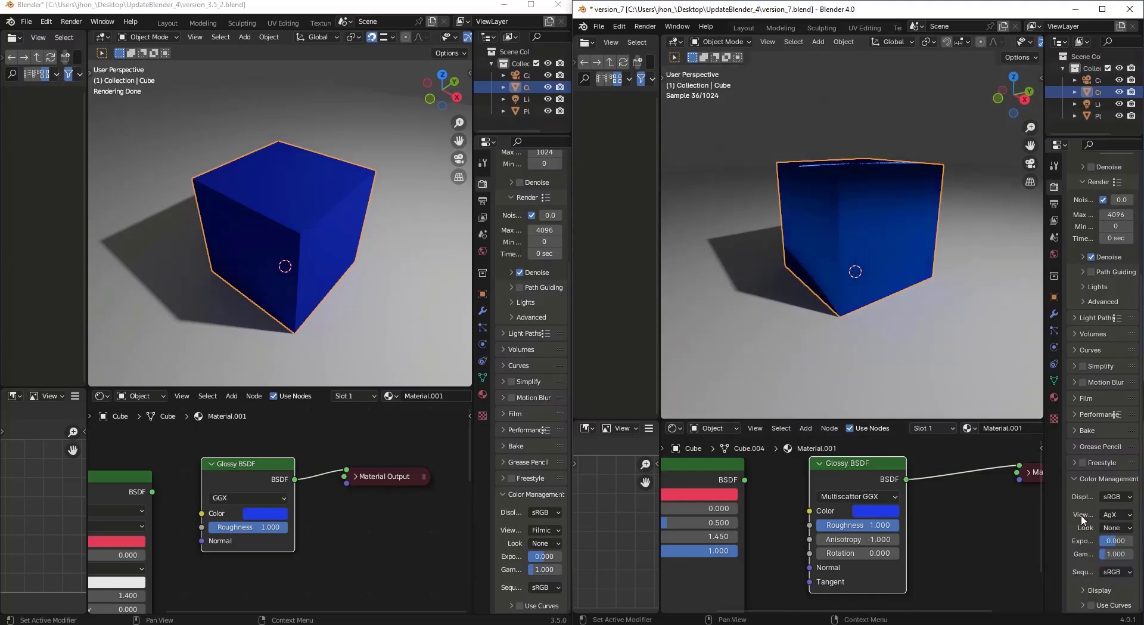
{"action": "left_click", "coordinate": [1131, 497]}
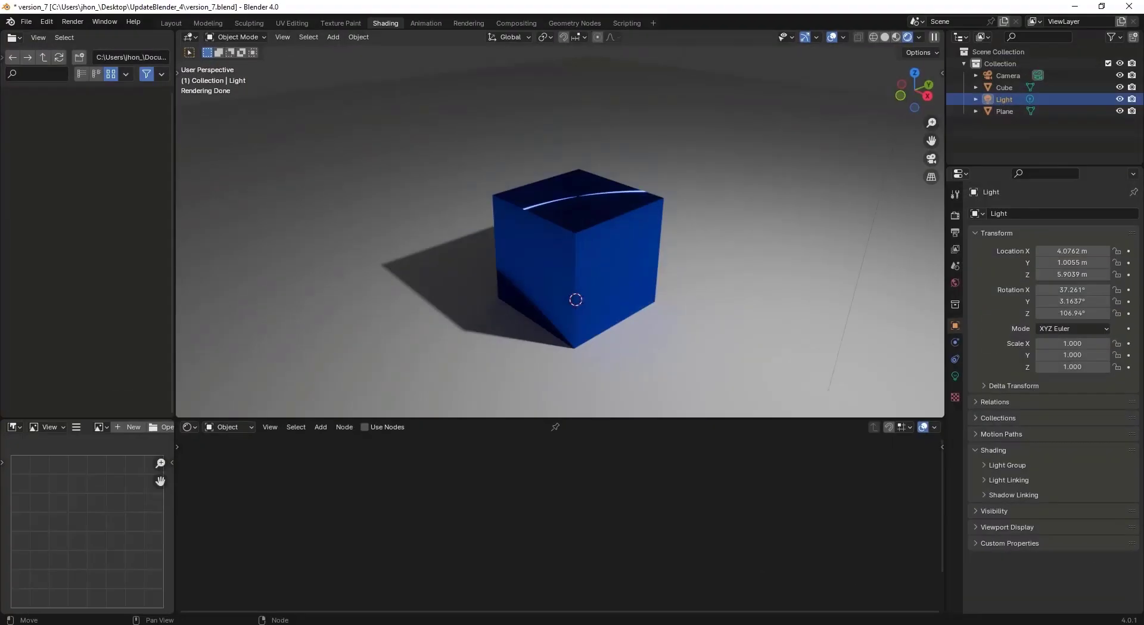
Step: Collapse the light's Transform settings and expand its Light Linking settings under Shading
{"action": "left_click", "coordinate": [976, 235]}
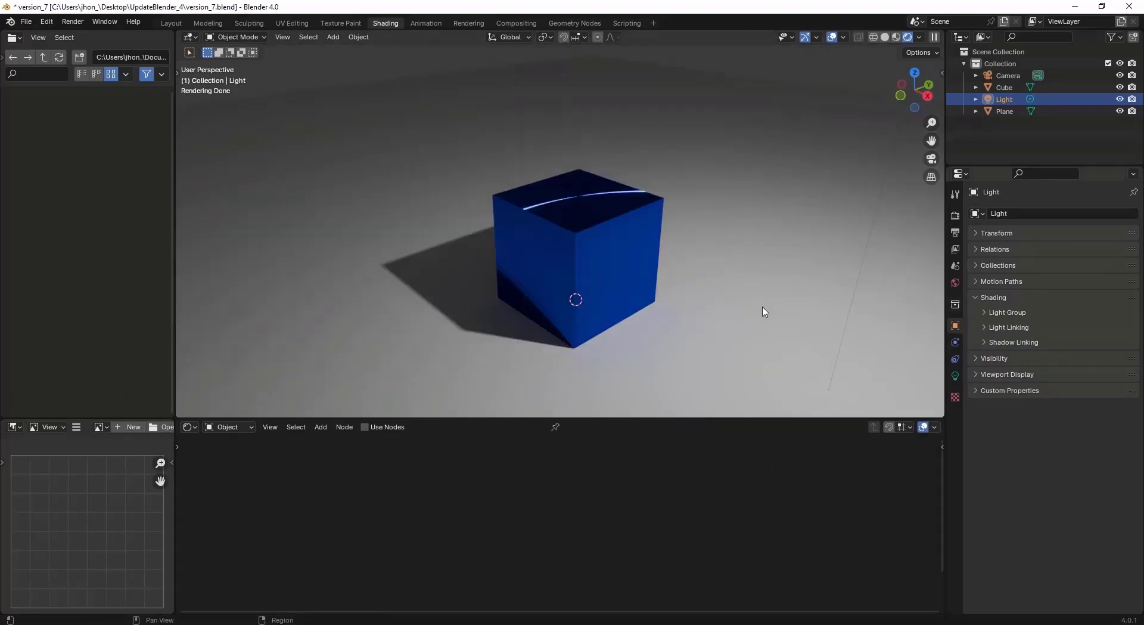
{"action": "scroll", "coordinate": [745, 313], "scroll_direction": "up", "scroll_amount": 1}
{"action": "middle_click_drag", "start_coordinate": [715, 288], "coordinate": [741, 250]}
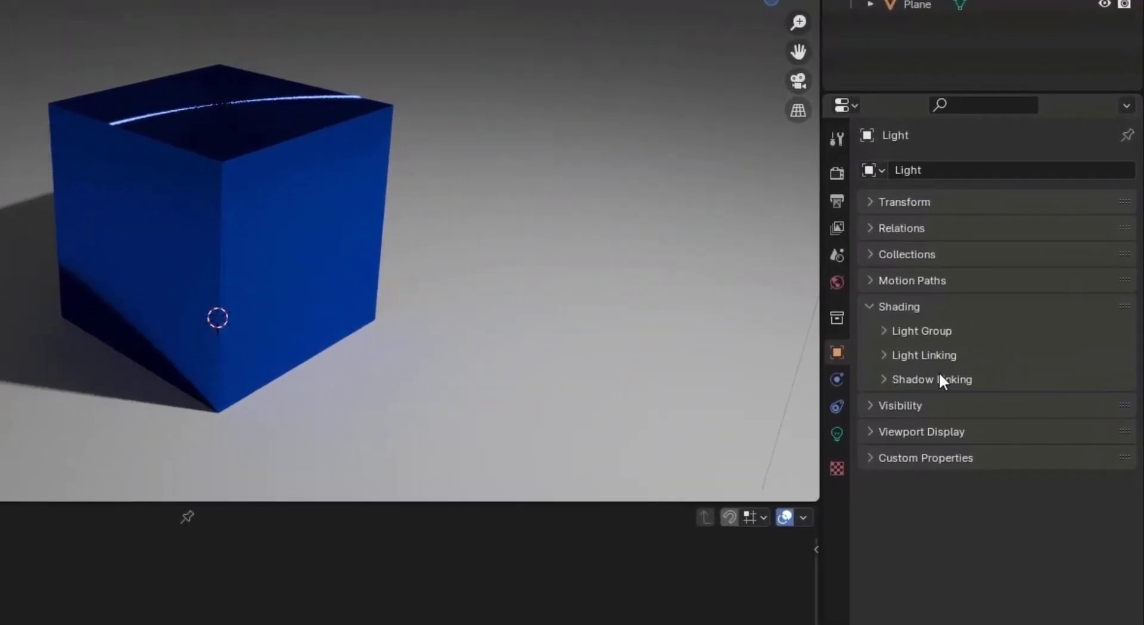
{"action": "left_click", "coordinate": [910, 356]}
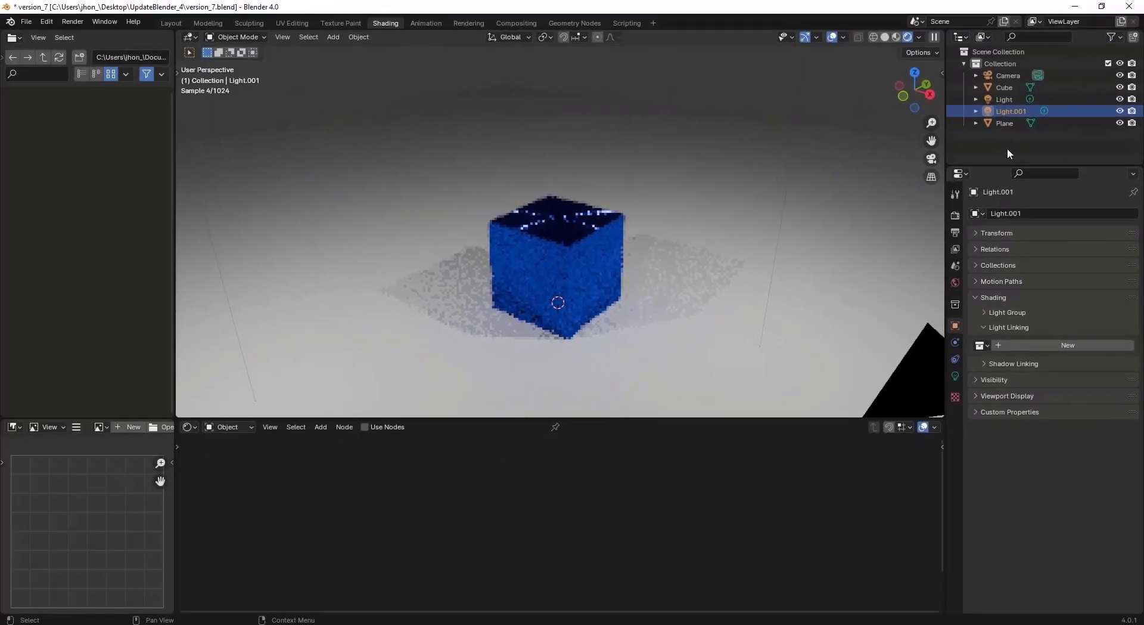
Step: Create a new collection in the scene and name it Luces cubo
{"action": "right_click", "coordinate": [999, 135]}
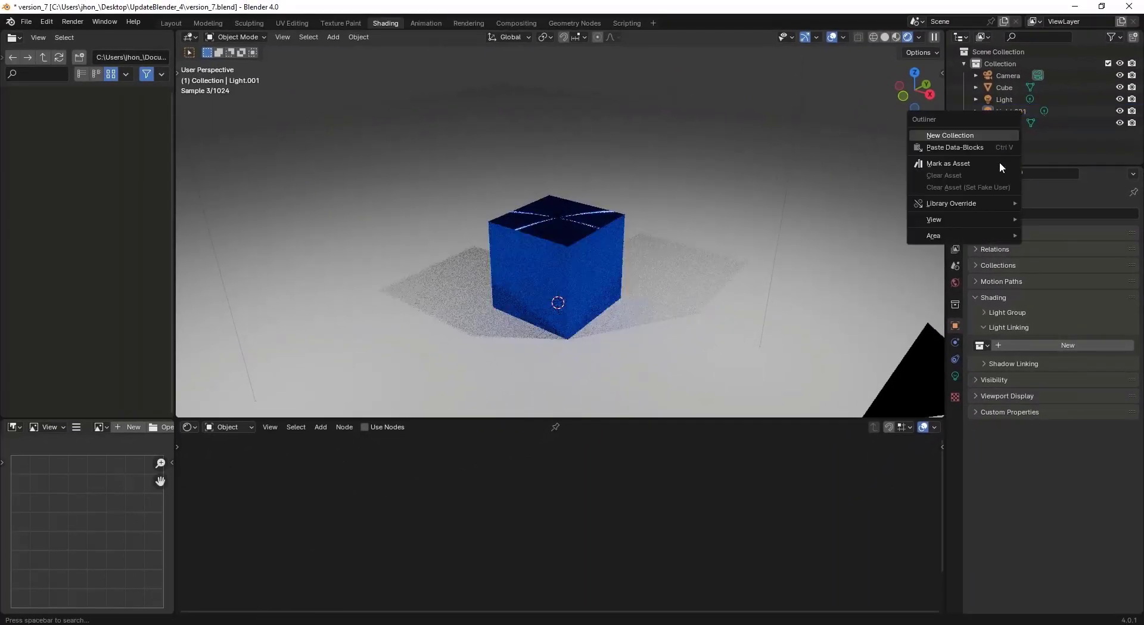
{"action": "left_click", "coordinate": [979, 133]}
{"action": "double_click", "coordinate": [1013, 134]}
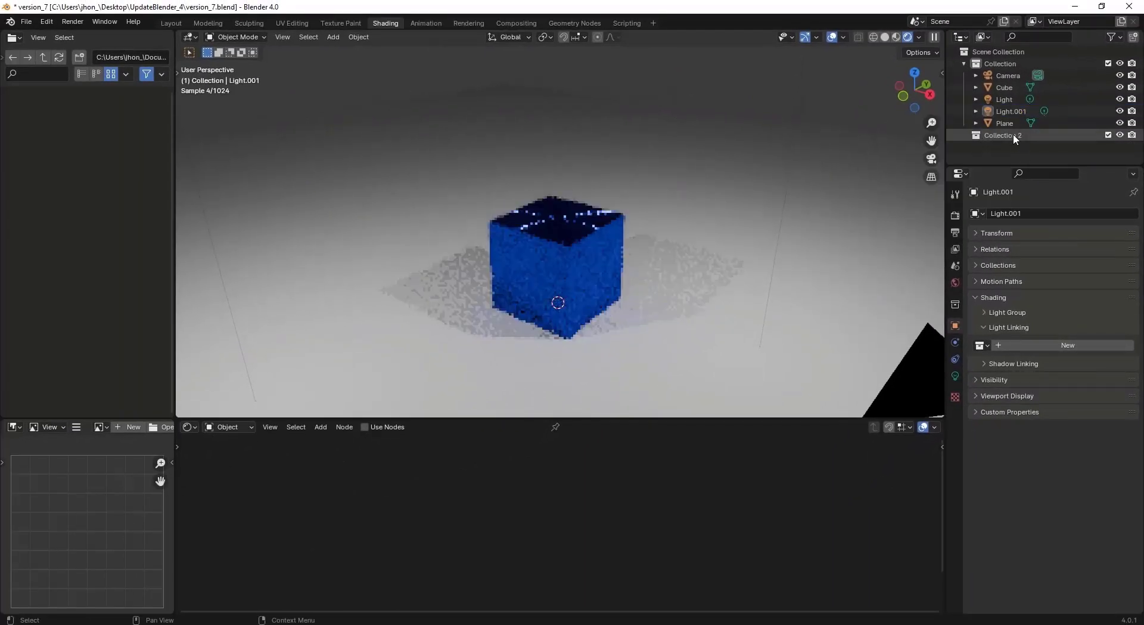
{"action": "key", "text": "Home"}
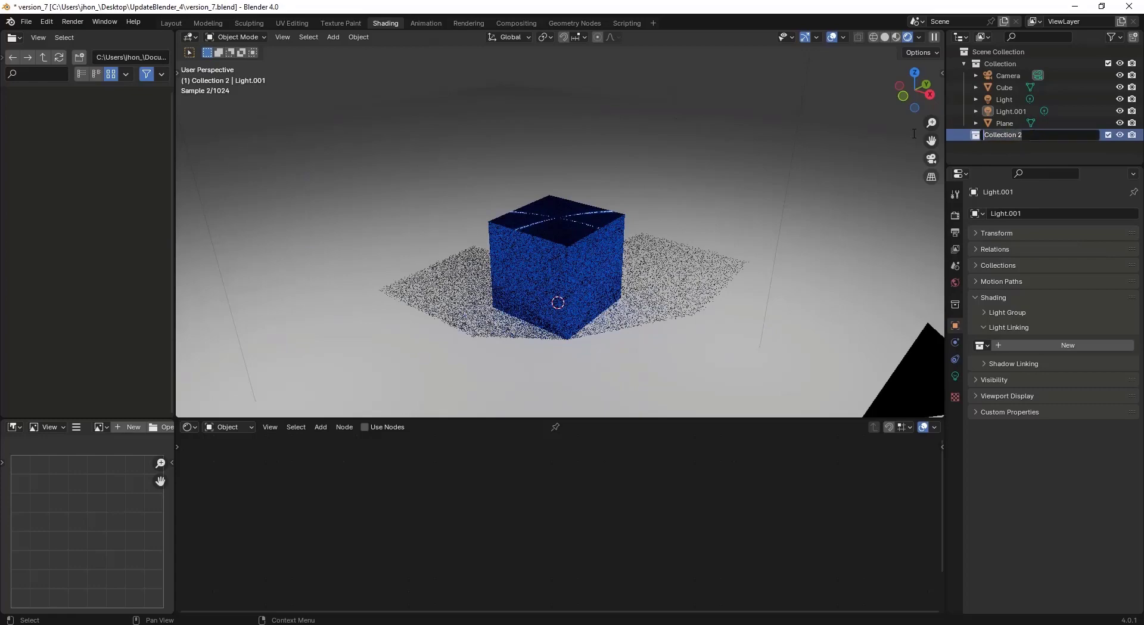
{"action": "key", "text": "shift+End"}
{"action": "key", "text": "Delete"}
{"action": "type", "text": "Luces"}
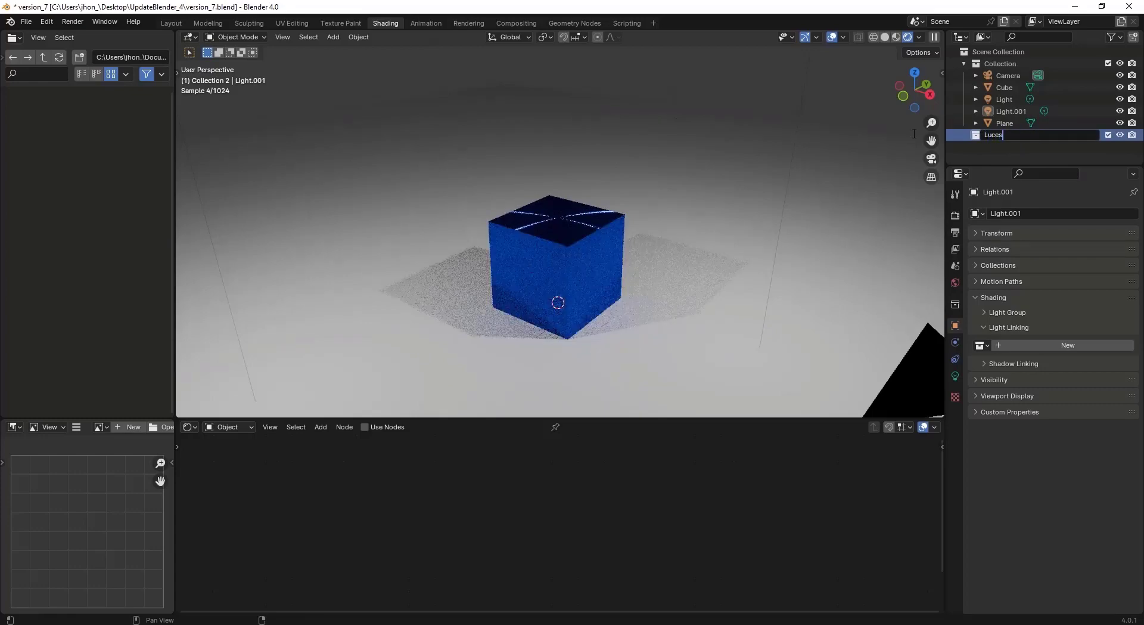
{"action": "key", "text": "Return"}
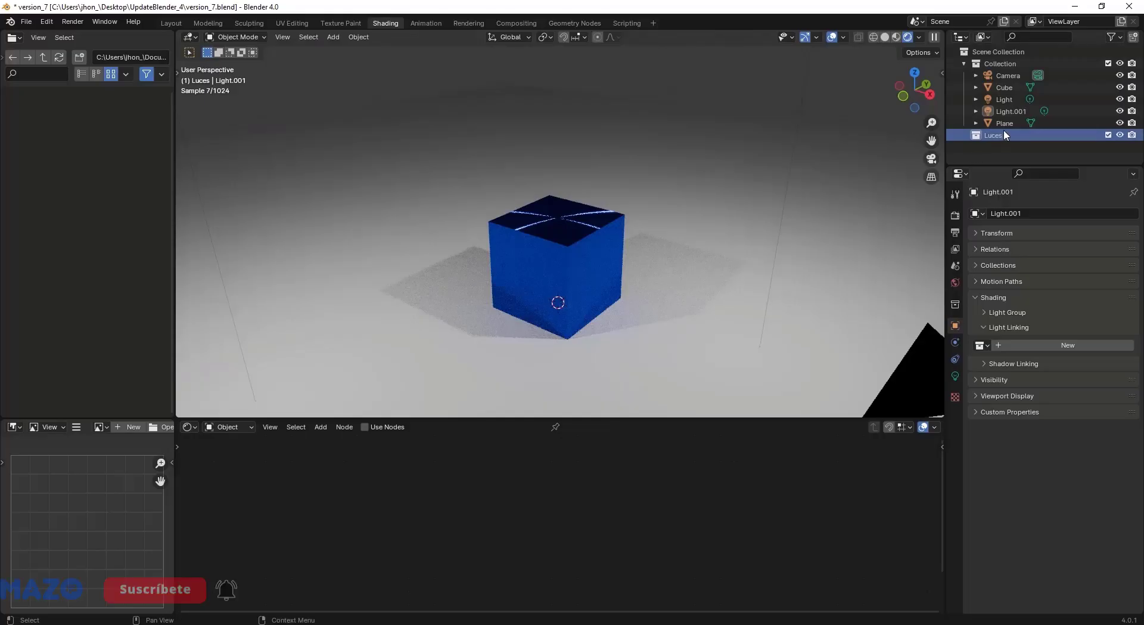
{"action": "double_click", "coordinate": [999, 134]}
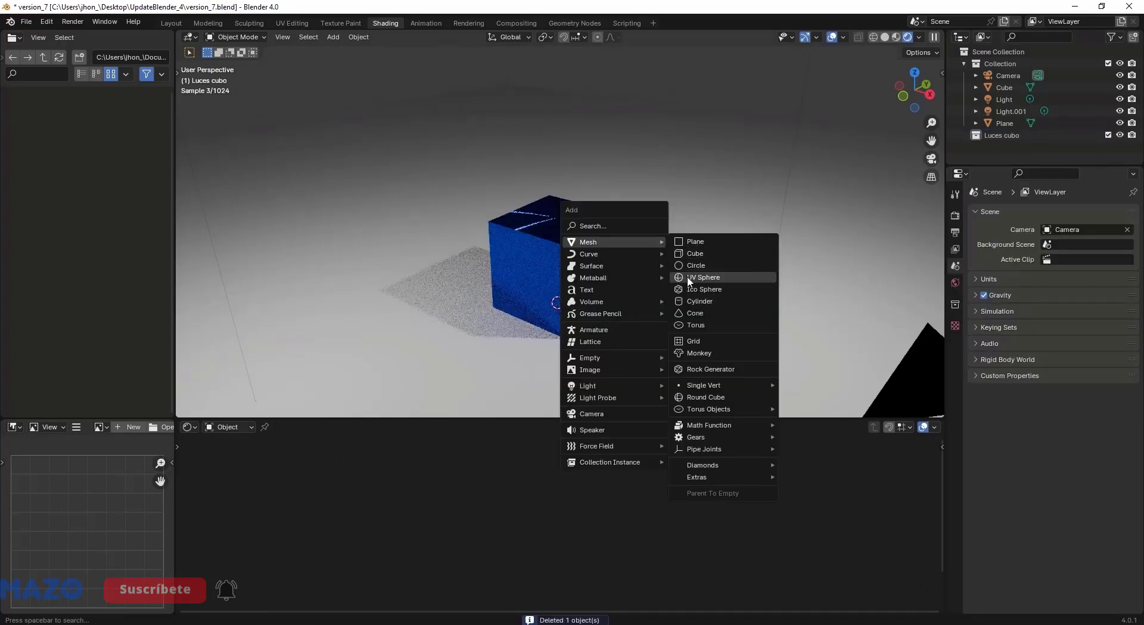
Step: Add a UV sphere placed above and to the left of the cube, and assign Material.001 to it
{"action": "left_click", "coordinate": [688, 276]}
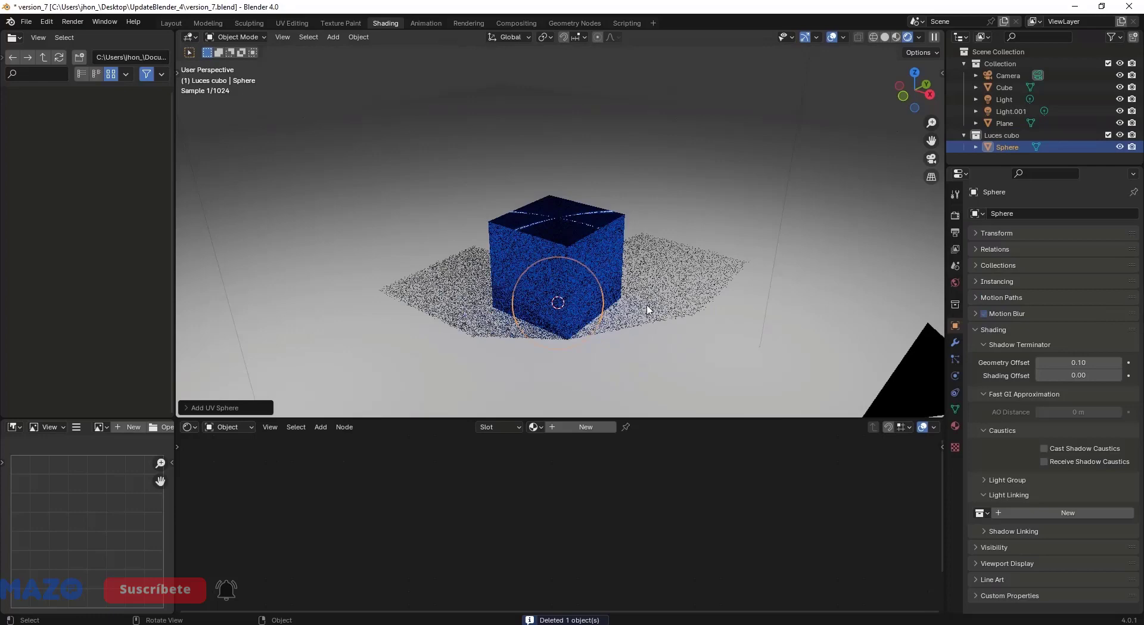
{"action": "key", "text": "g"}
{"action": "left_click", "coordinate": [499, 170]}
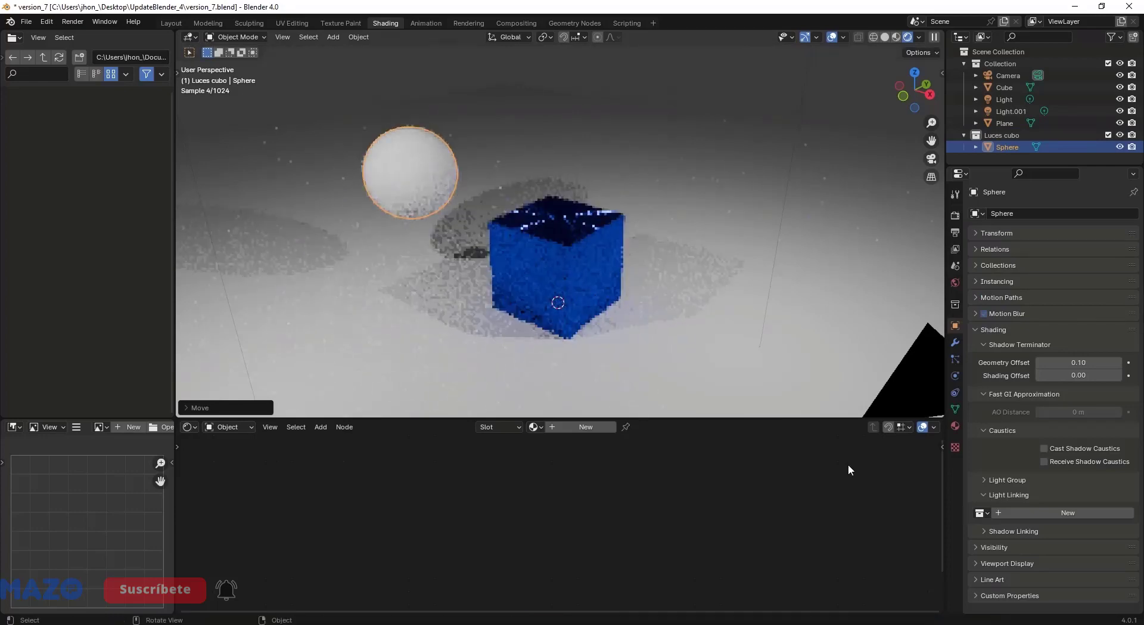
{"action": "left_click", "coordinate": [535, 426]}
{"action": "left_click", "coordinate": [554, 455]}
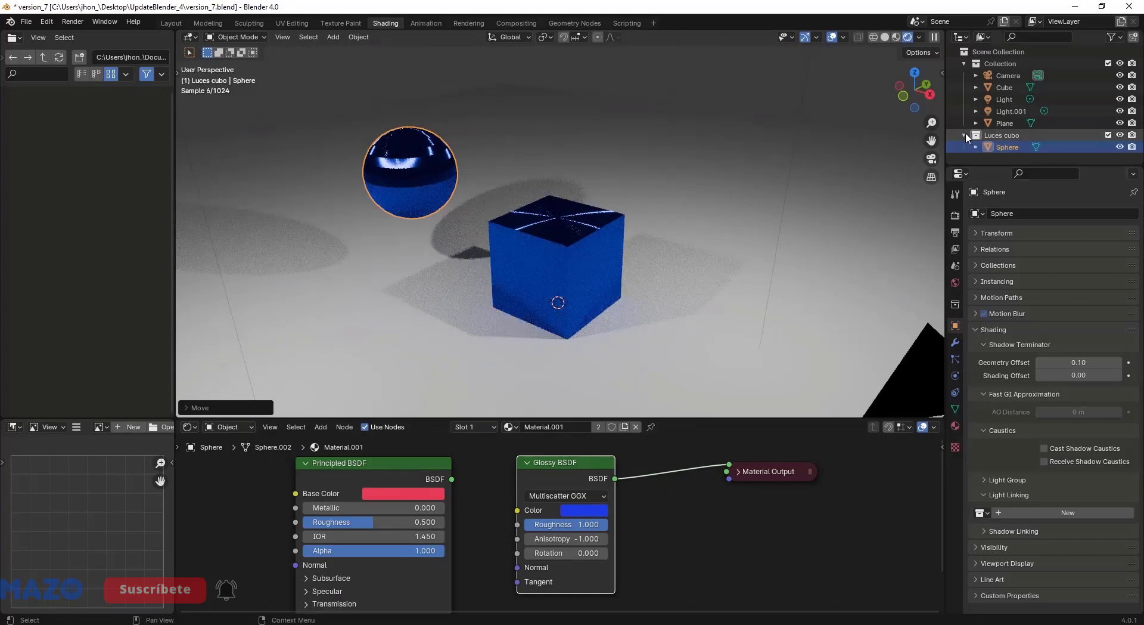
Step: Move the sphere into Collection, and the cube and both lights into the Luces cubo collection
{"action": "left_click", "coordinate": [1019, 136]}
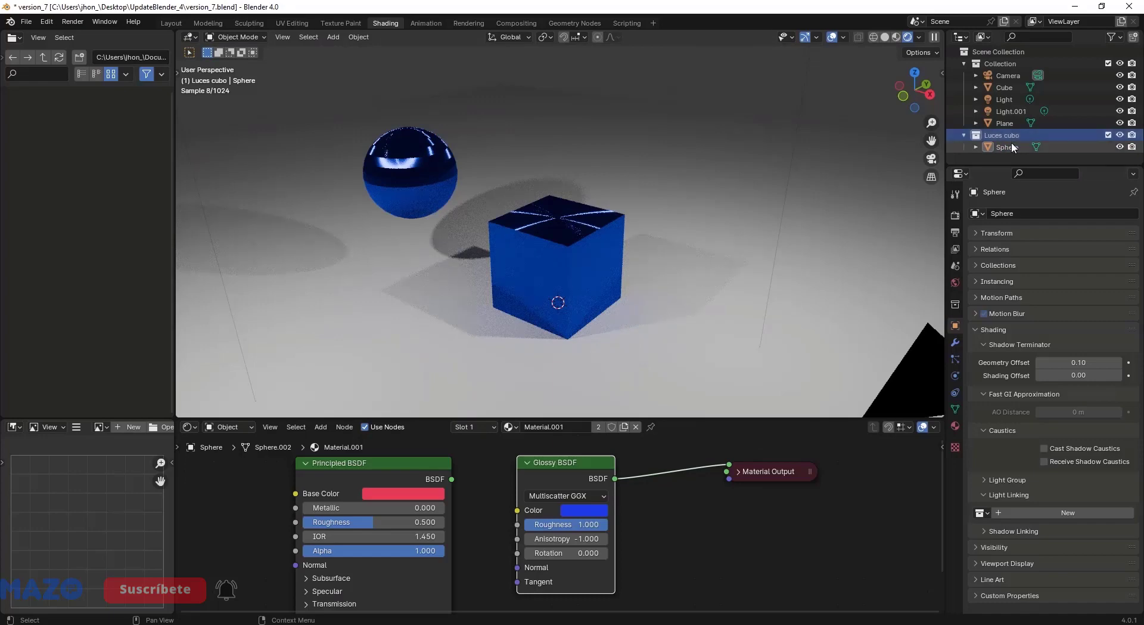
{"action": "mouse_move", "coordinate": [1010, 146]}
{"action": "left_mouse_down"}
{"action": "mouse_move", "coordinate": [1015, 88]}
{"action": "mouse_move", "coordinate": [1012, 145]}
{"action": "left_mouse_up"}
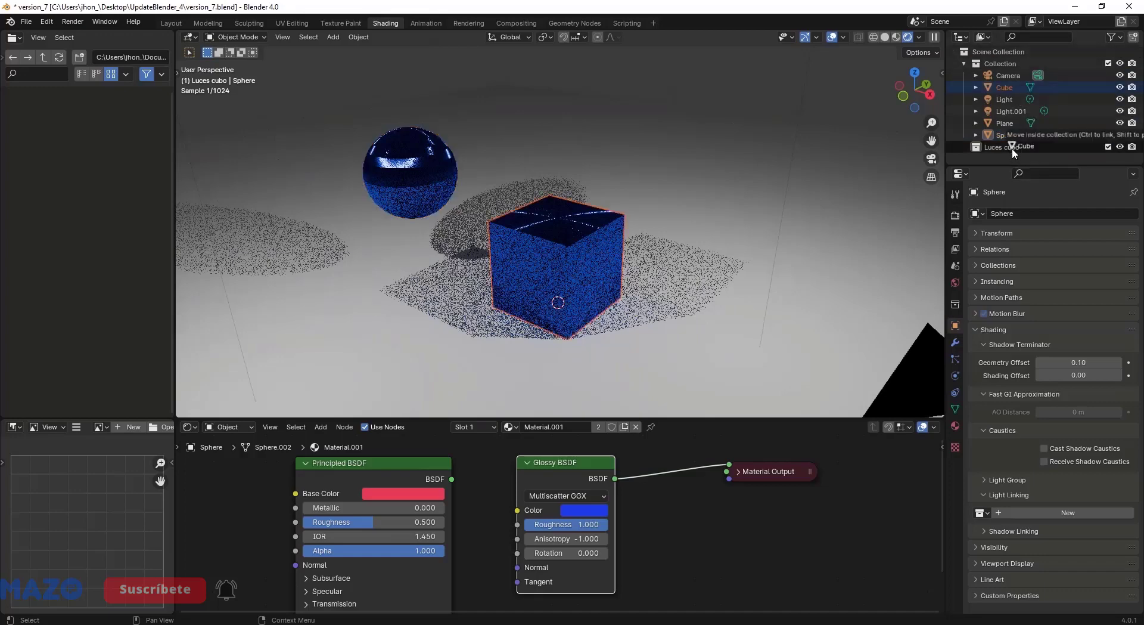
{"action": "left_click", "coordinate": [1010, 89]}
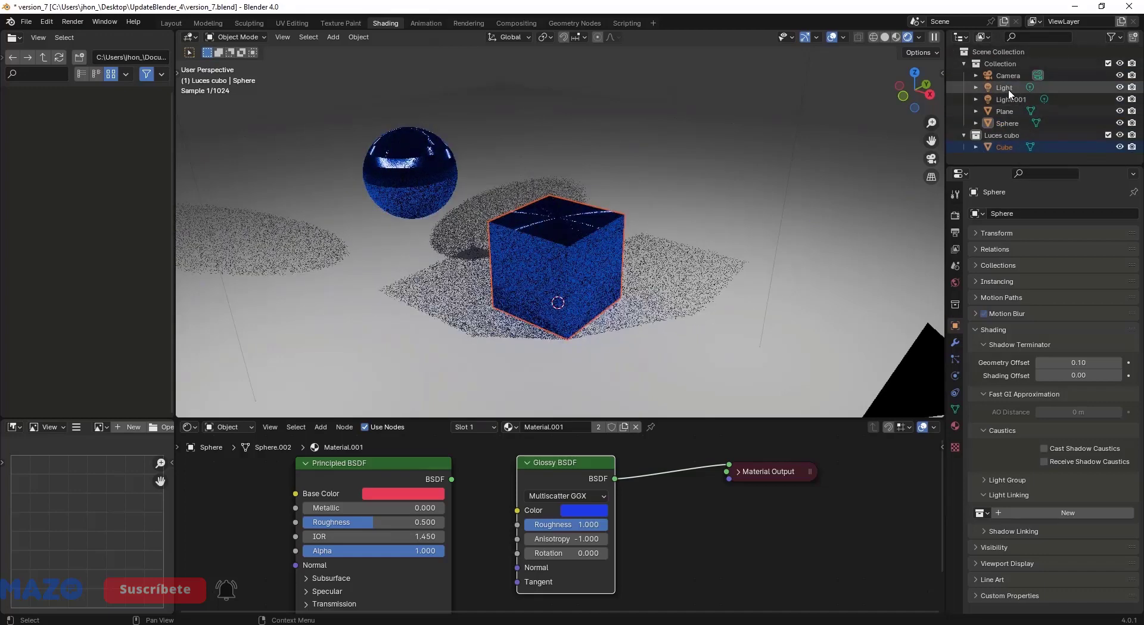
{"action": "left_click", "coordinate": [1011, 99], "text": "ctrl"}
{"action": "left_click_drag", "start_coordinate": [1011, 99], "coordinate": [1007, 137]}
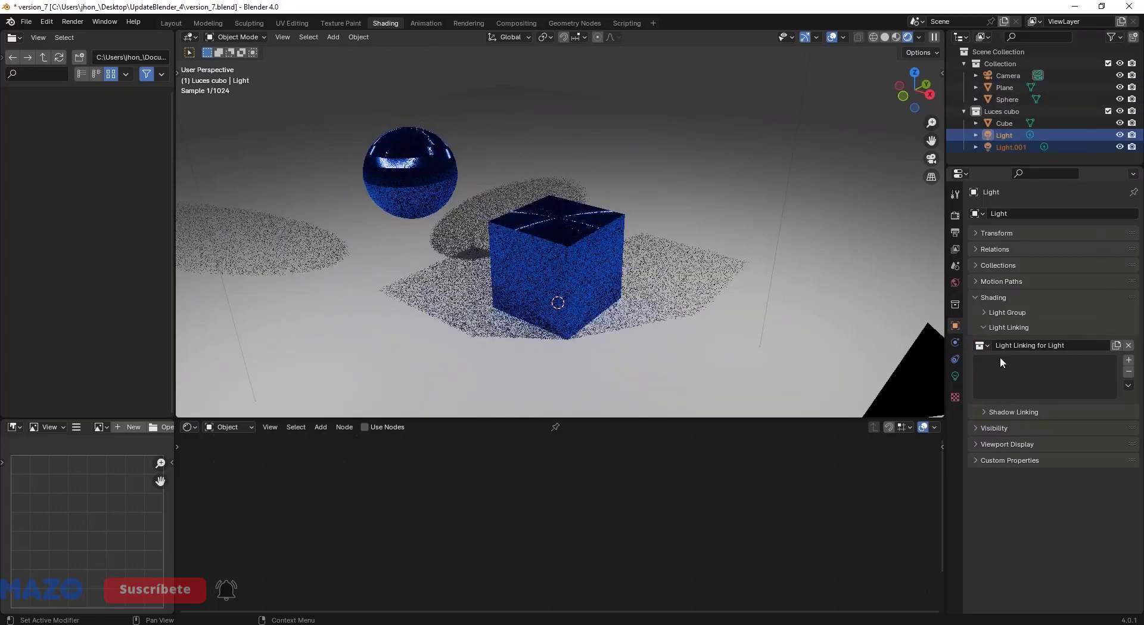
Step: Replace the Light object's light linking collection with Luces cubo
{"action": "left_click", "coordinate": [1128, 345]}
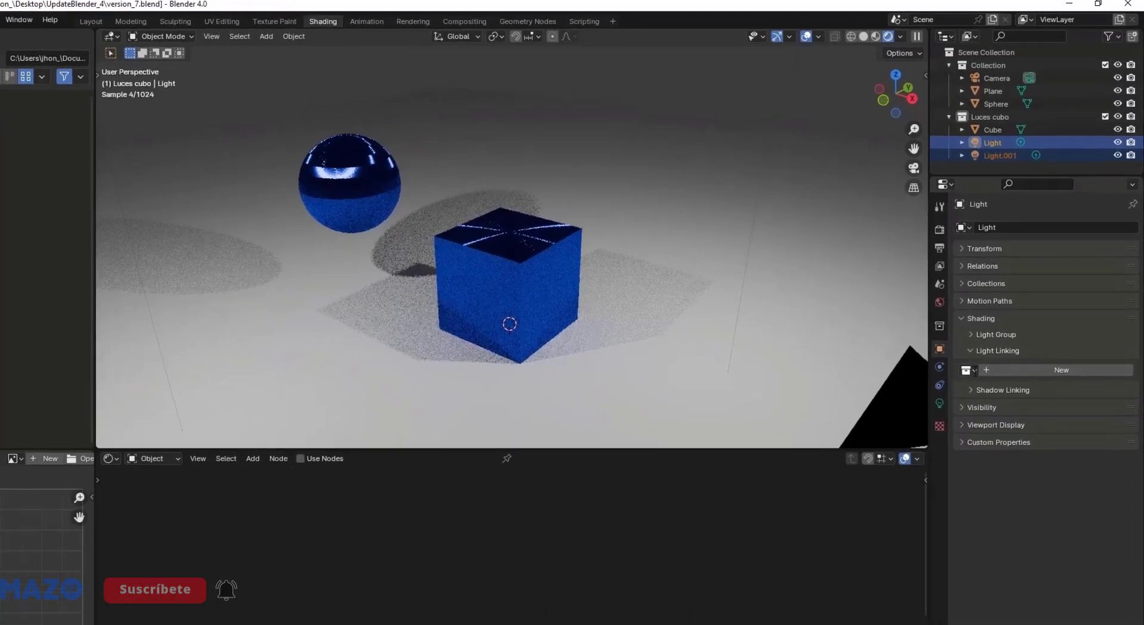
{"action": "left_click", "coordinate": [987, 345]}
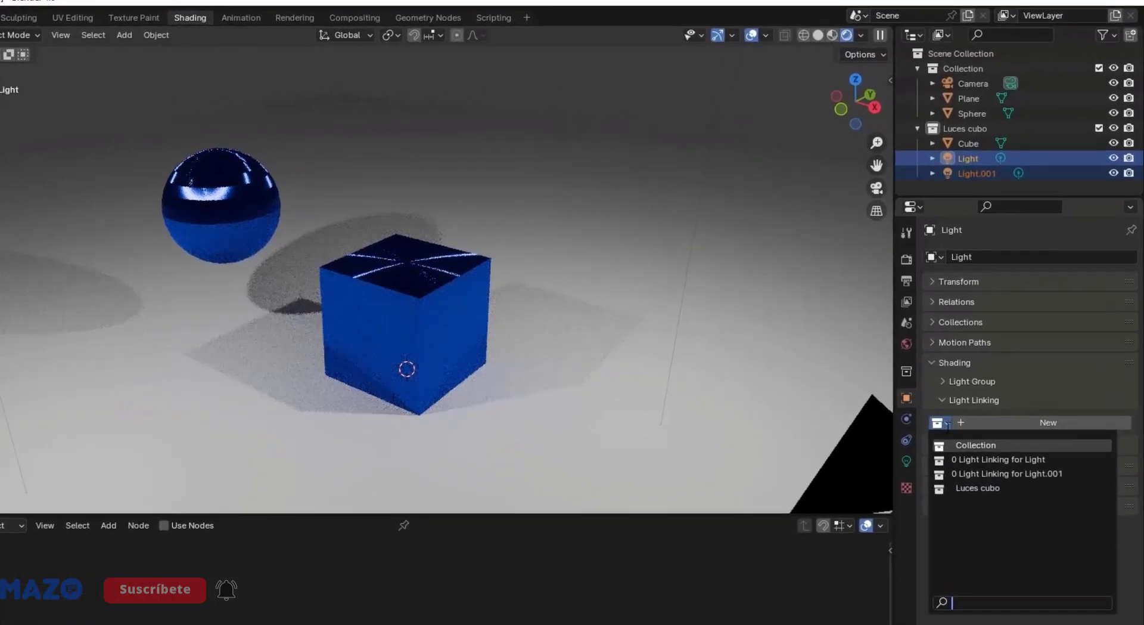
{"action": "left_click", "coordinate": [971, 487]}
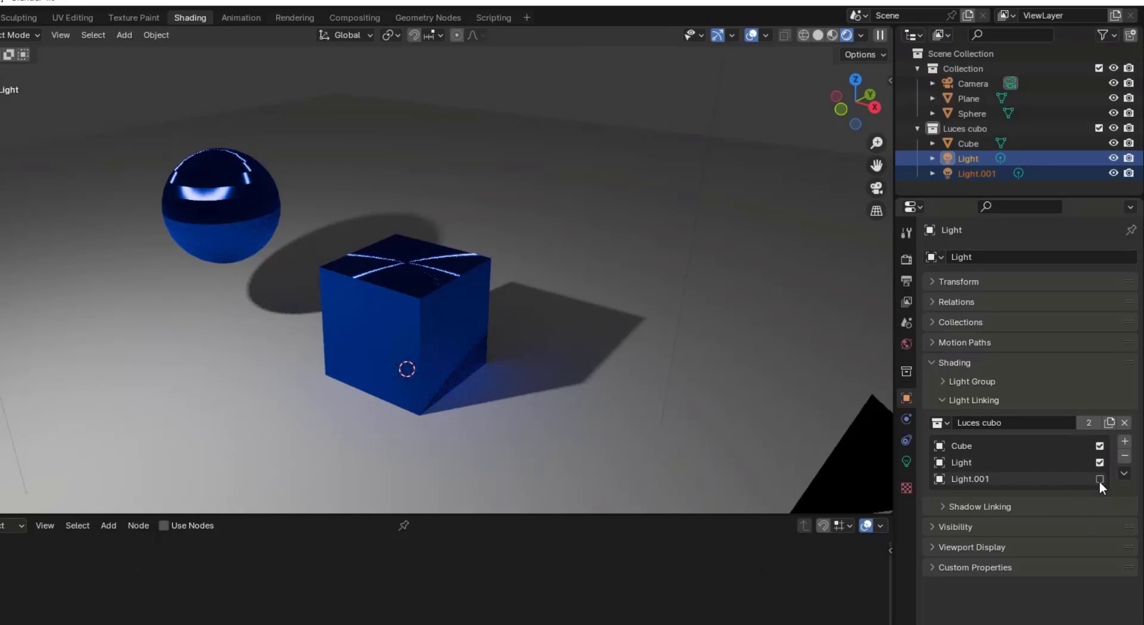
Step: Exclude Cube, Light and Light.001 from the Light object's light linking and view both lights with the cube and sphere
{"action": "left_click", "coordinate": [1099, 462]}
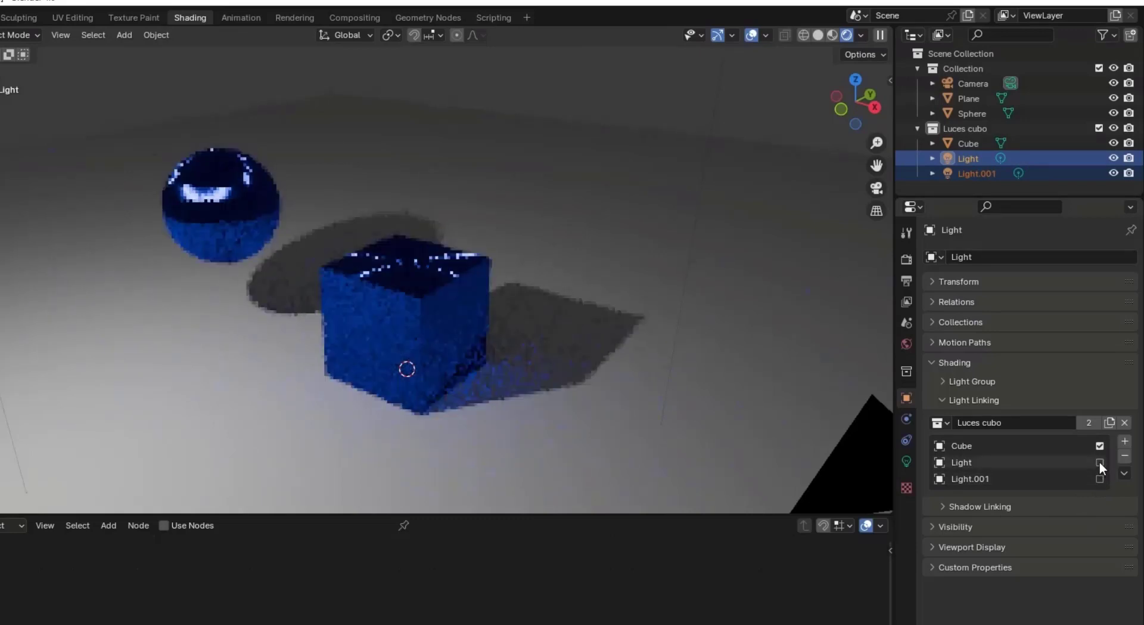
{"action": "left_click", "coordinate": [1100, 478]}
{"action": "left_click", "coordinate": [1100, 462]}
{"action": "left_click", "coordinate": [1100, 446]}
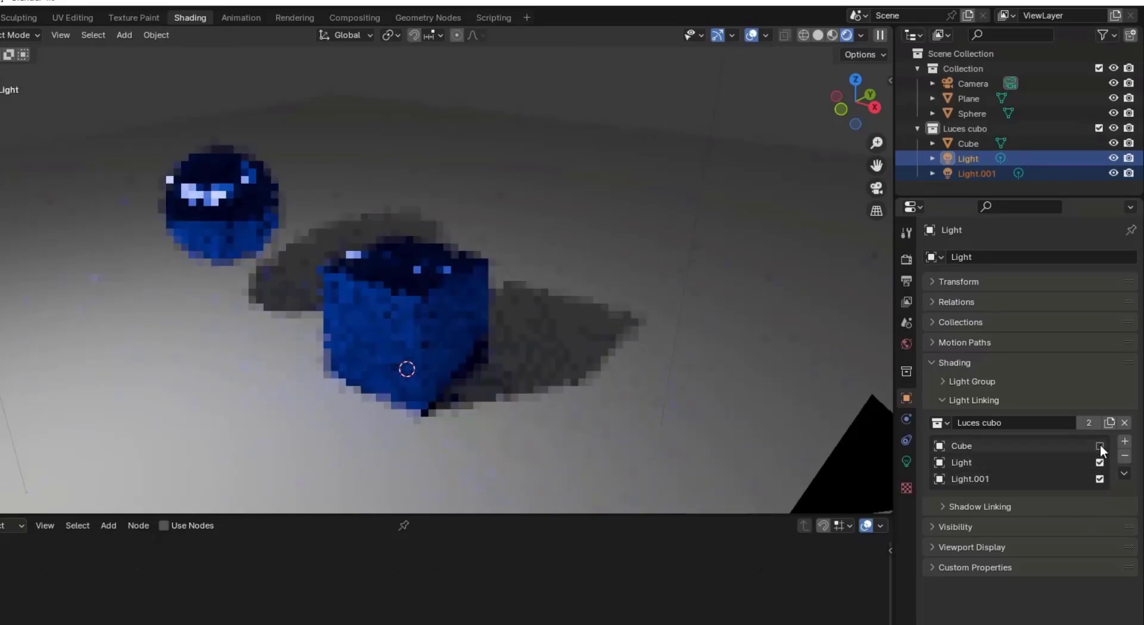
{"action": "left_click", "coordinate": [1100, 463]}
{"action": "left_click", "coordinate": [1100, 477]}
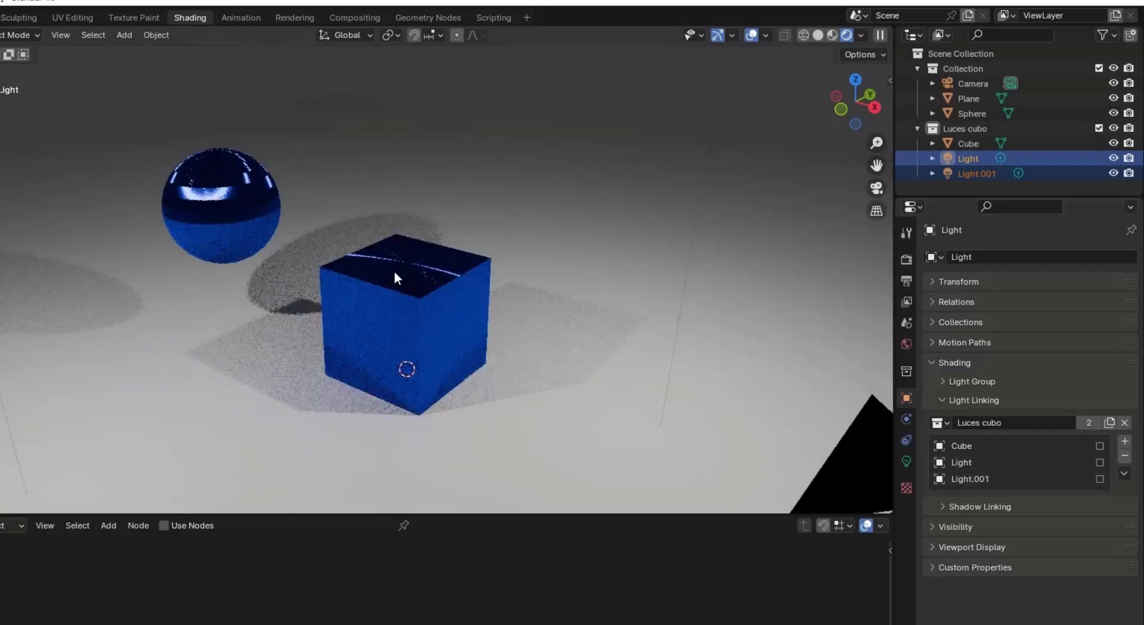
{"action": "scroll", "coordinate": [394, 270], "scroll_direction": "down", "scroll_amount": 2}
{"action": "mouse_move", "coordinate": [408, 259]}
{"action": "middle_mouse_down"}
{"action": "mouse_move", "coordinate": [409, 239]}
{"action": "mouse_move", "coordinate": [413, 253]}
{"action": "middle_mouse_up"}
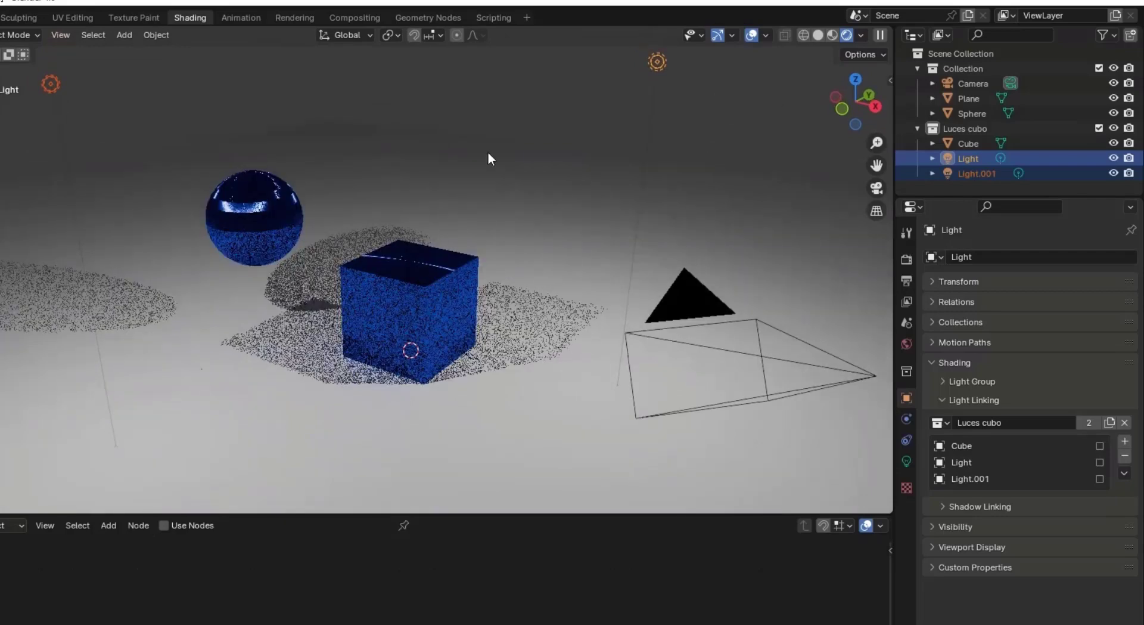
{"action": "middle_click_drag", "start_coordinate": [607, 145], "coordinate": [620, 178]}
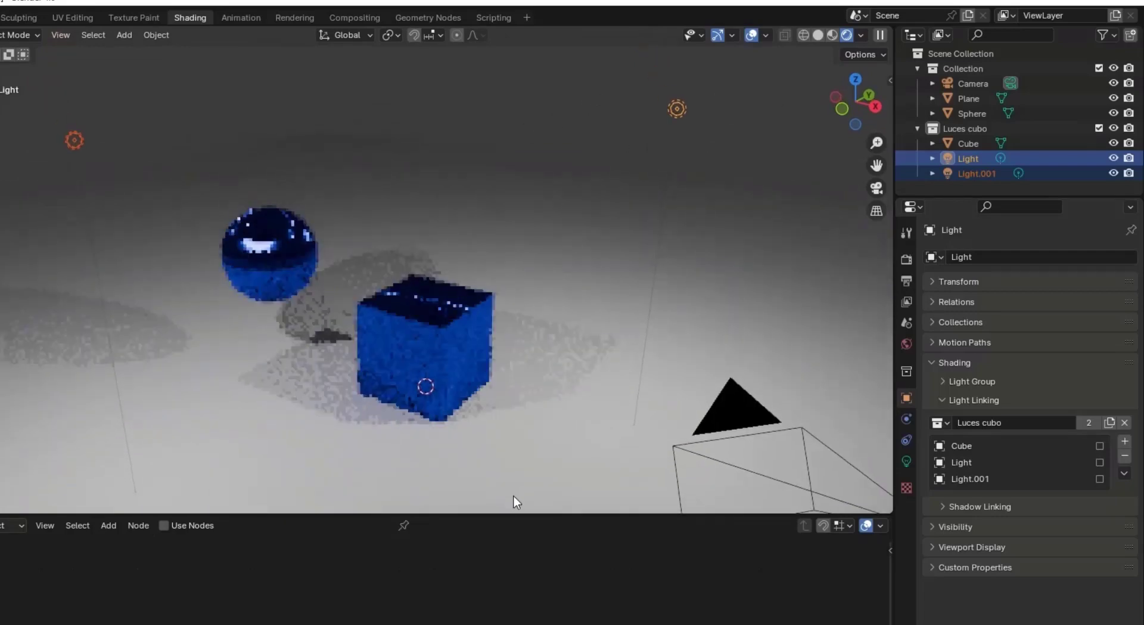
Step: Enlarge the 3D viewport and include Light.001, Light and Cube in the Light object's light linking
{"action": "left_click_drag", "start_coordinate": [494, 516], "coordinate": [496, 565]}
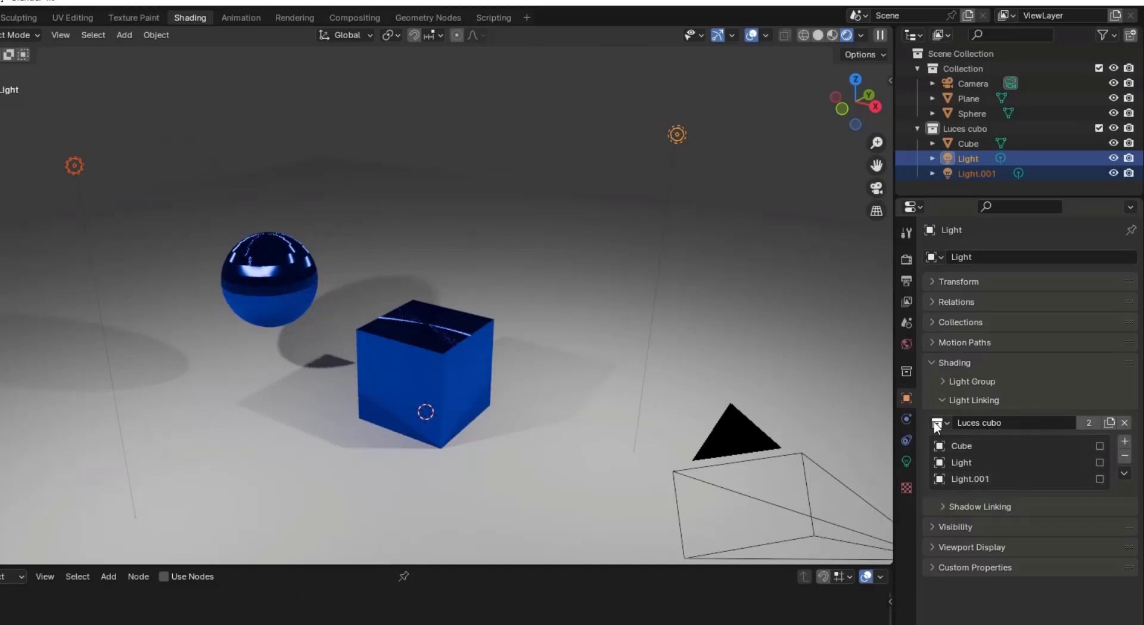
{"action": "left_click", "coordinate": [960, 128]}
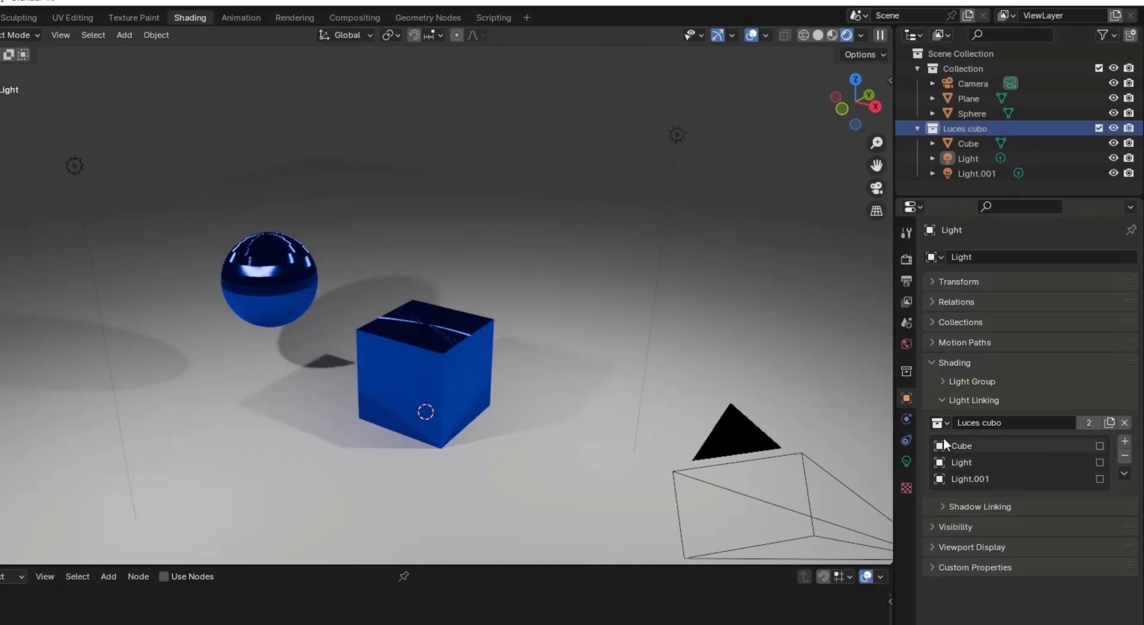
{"action": "left_click", "coordinate": [1100, 479]}
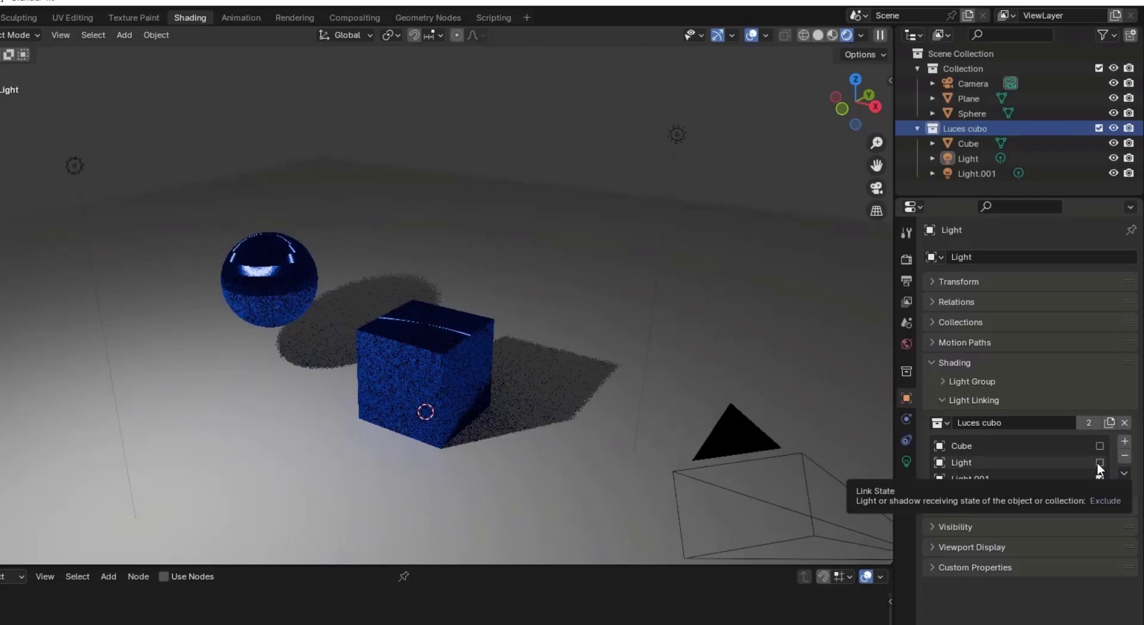
{"action": "left_click", "coordinate": [1098, 462]}
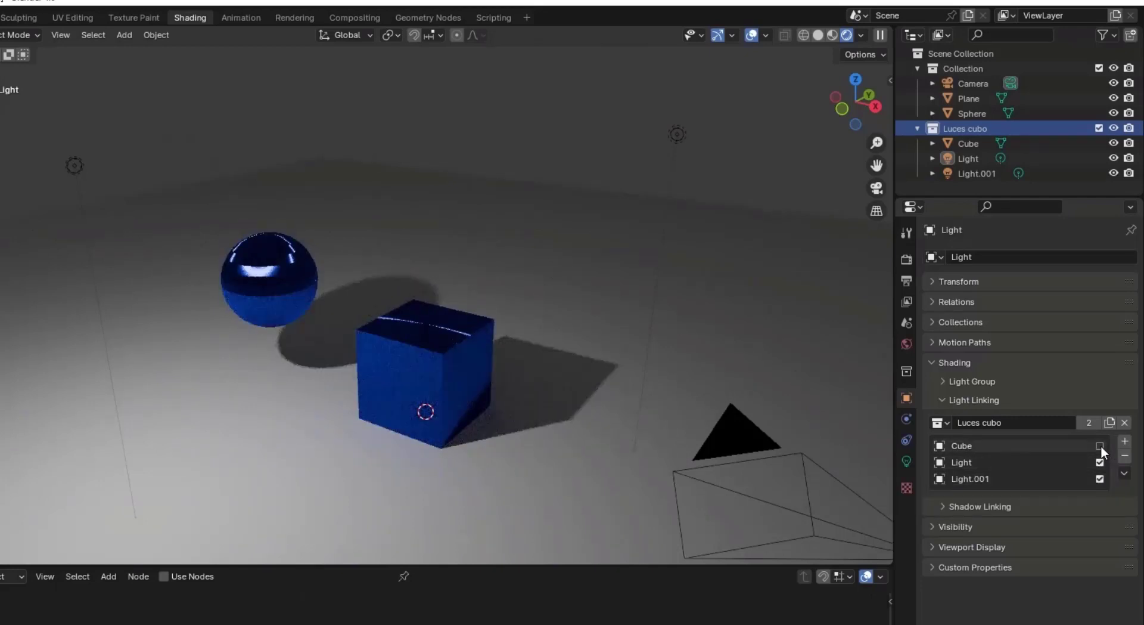
{"action": "left_click", "coordinate": [1100, 445]}
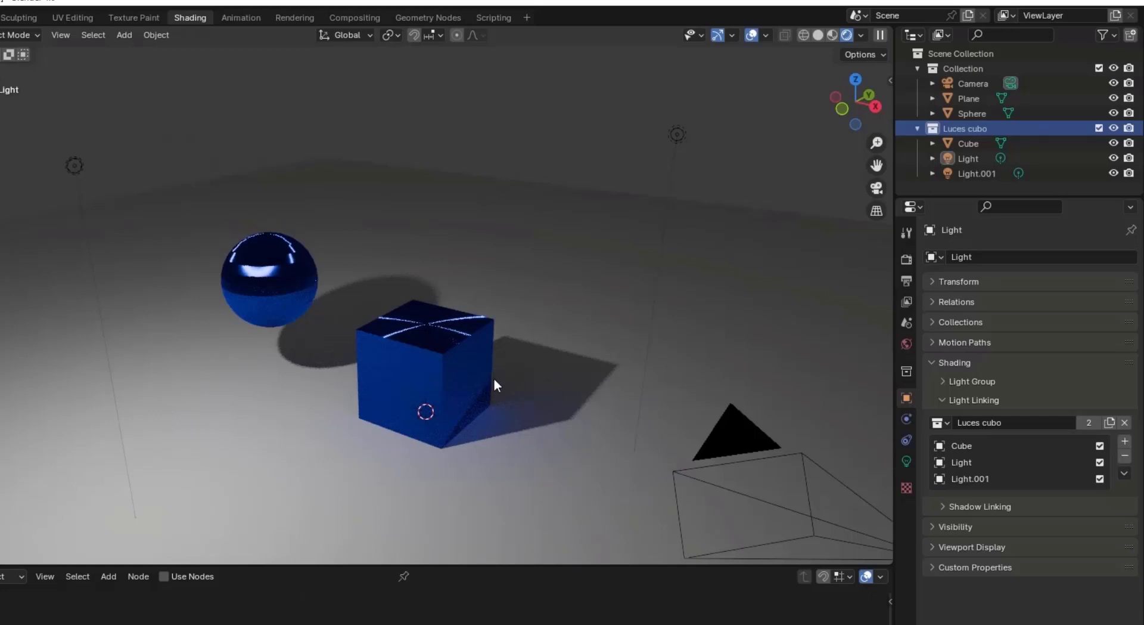
Step: Hide Light and Light.001 in the viewport and show them again
{"action": "left_click", "coordinate": [76, 166]}
{"action": "left_click", "coordinate": [1112, 174]}
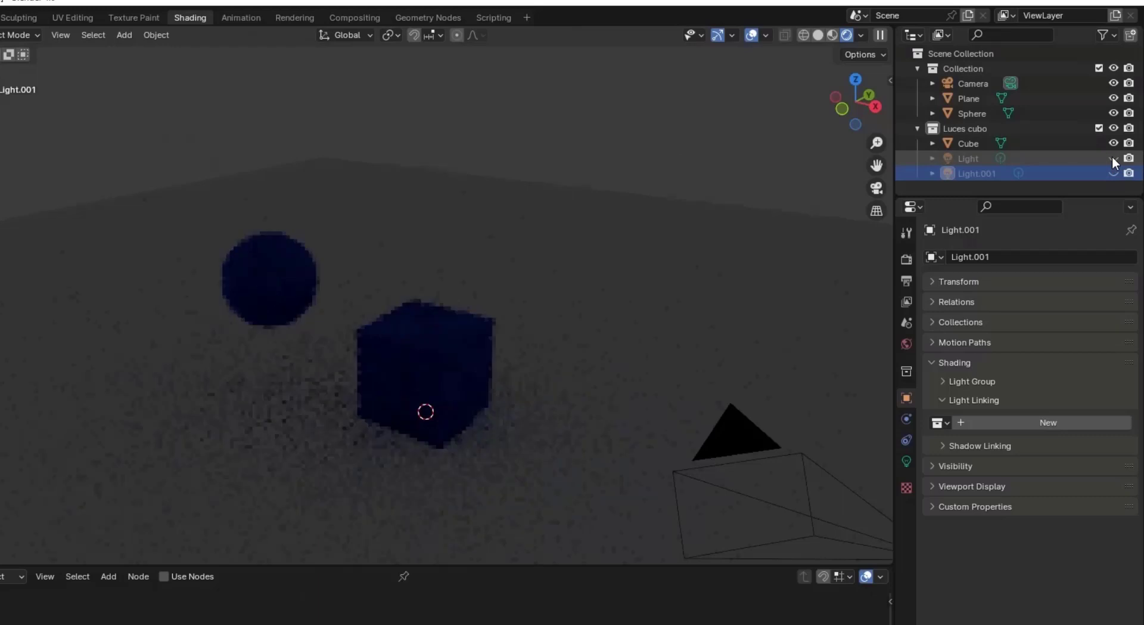
{"action": "left_click", "coordinate": [1114, 173]}
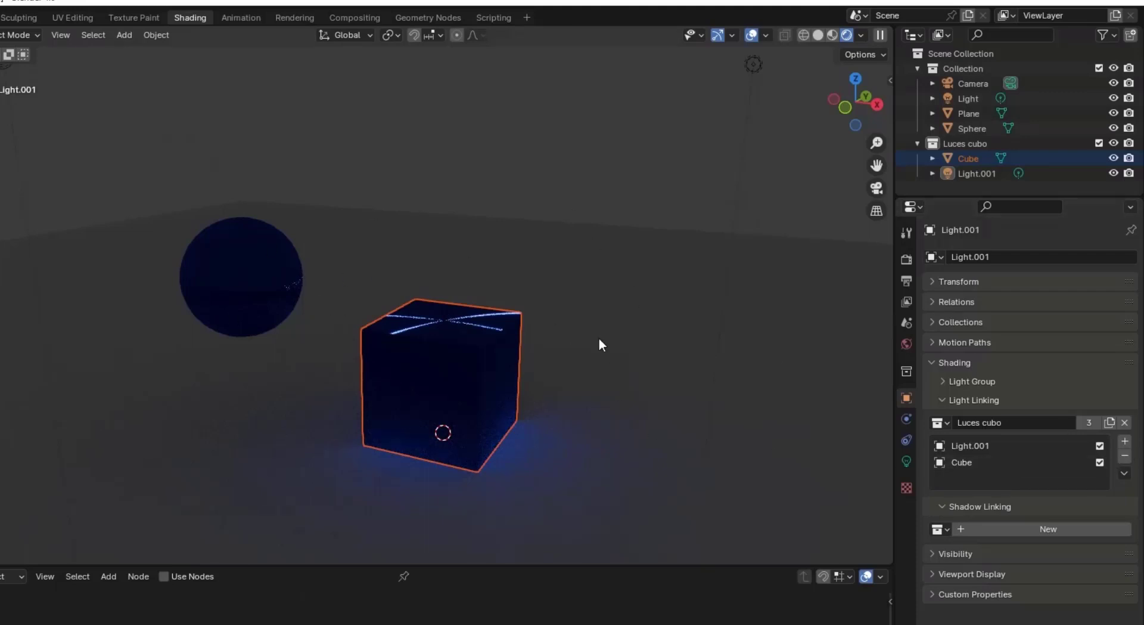
Step: Move Light.001 and the Cube out of the Luces cubo collection into Collection
{"action": "mouse_move", "coordinate": [598, 342]}
{"action": "middle_mouse_down"}
{"action": "mouse_move", "coordinate": [595, 324]}
{"action": "mouse_move", "coordinate": [613, 337]}
{"action": "middle_mouse_up"}
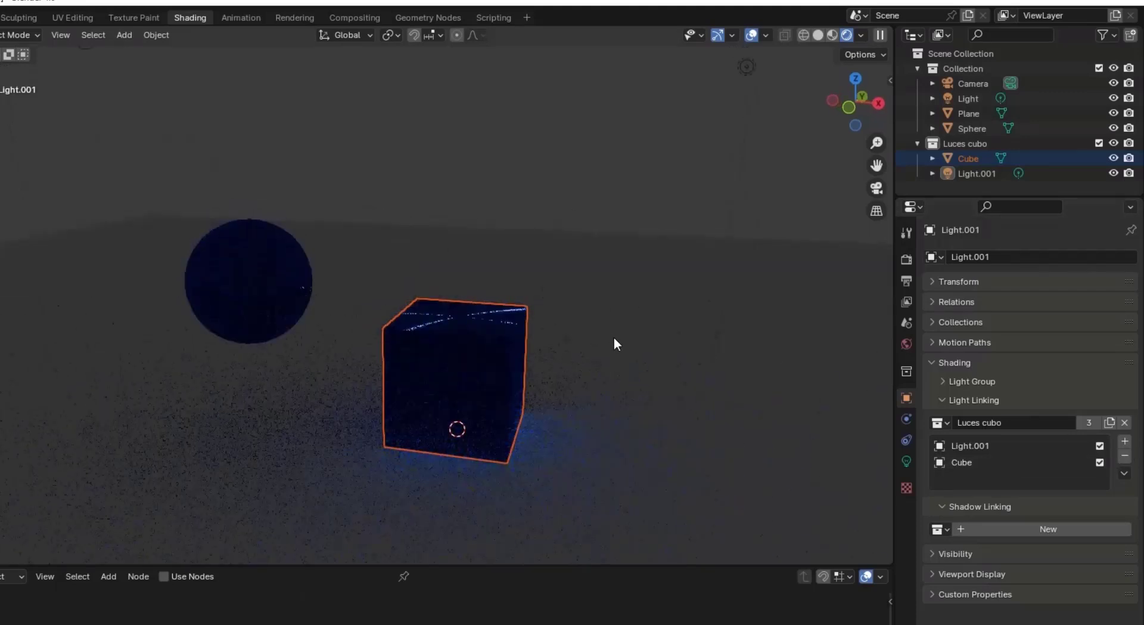
{"action": "left_click", "coordinate": [982, 173]}
{"action": "left_click_drag", "start_coordinate": [982, 173], "coordinate": [981, 128]}
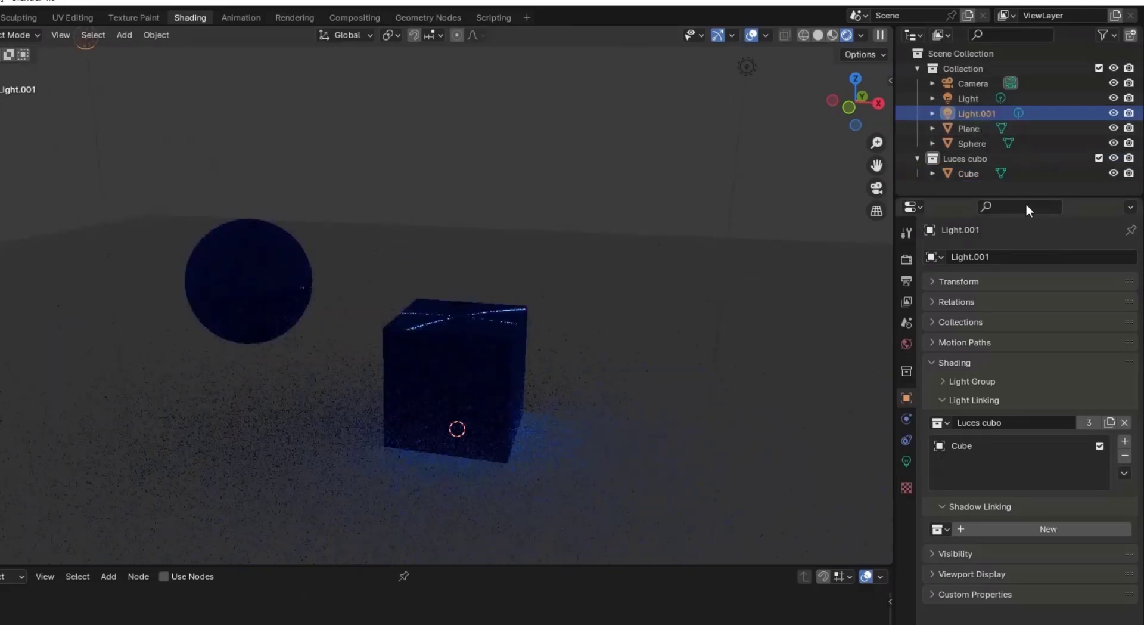
{"action": "left_click", "coordinate": [965, 172]}
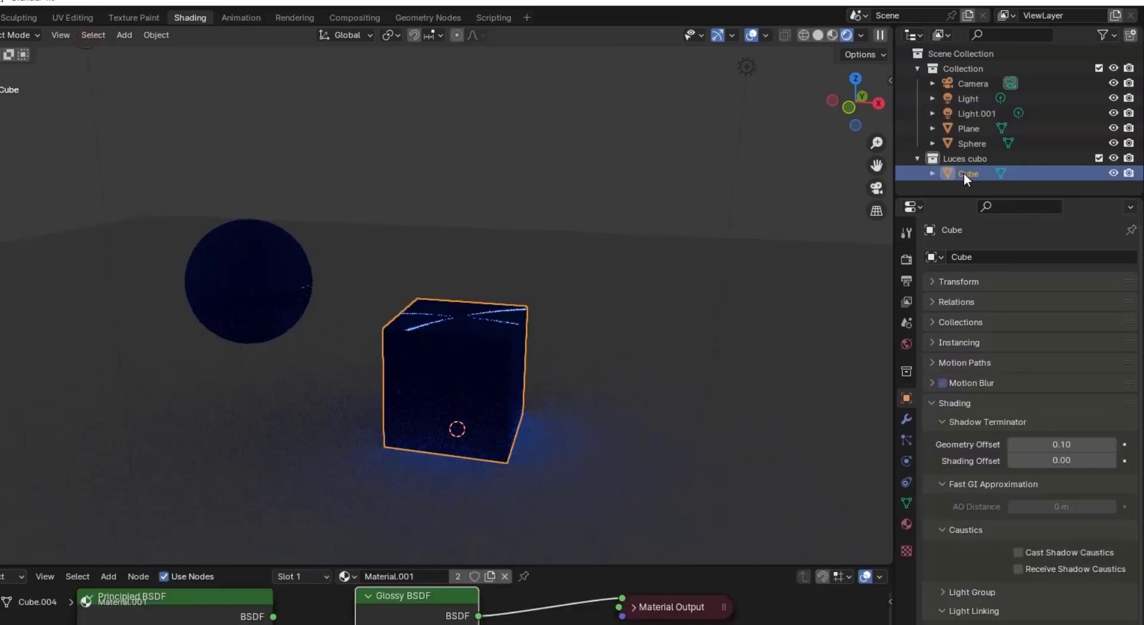
{"action": "left_click_drag", "start_coordinate": [964, 173], "coordinate": [978, 140]}
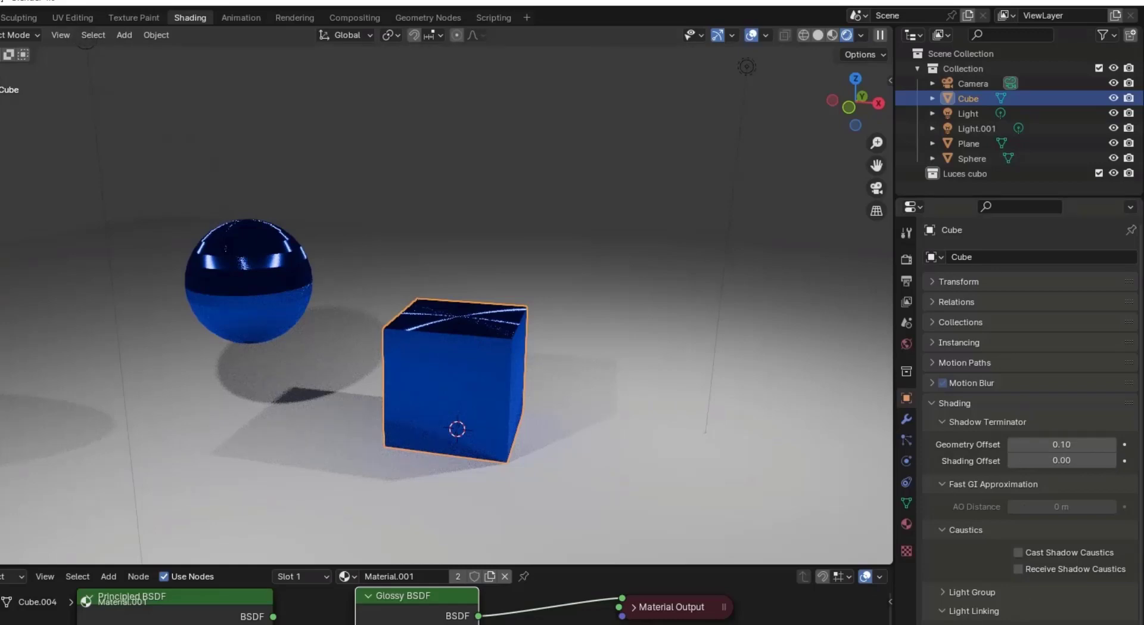
Step: Assign Luces cubo as the Cube's shadow linking collection
{"action": "left_click", "coordinate": [1061, 623]}
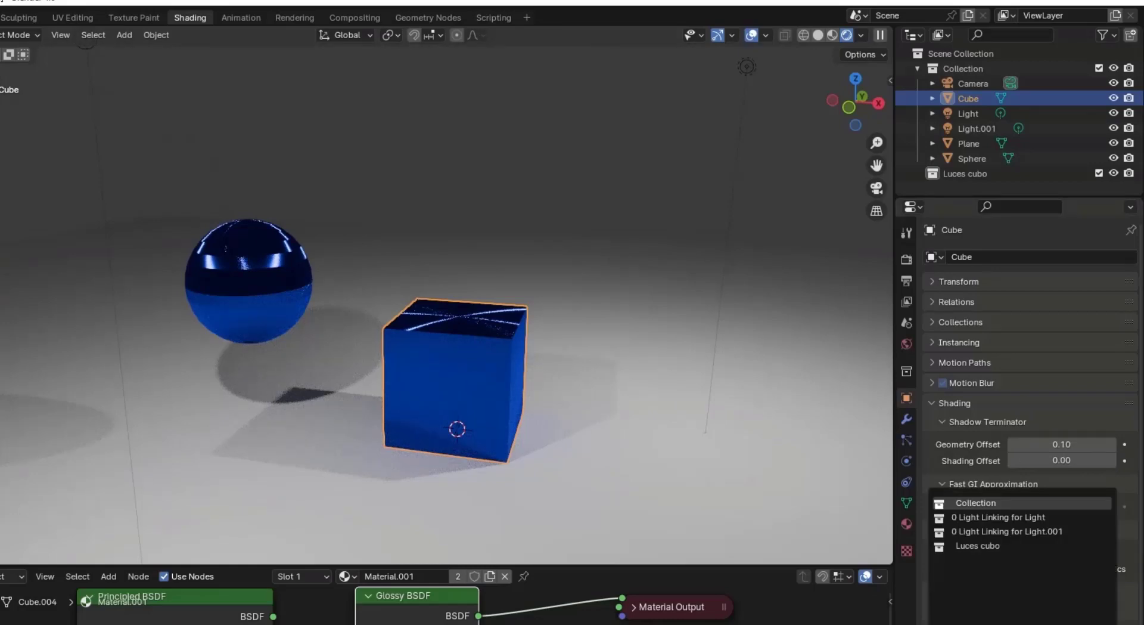
{"action": "left_click", "coordinate": [982, 546]}
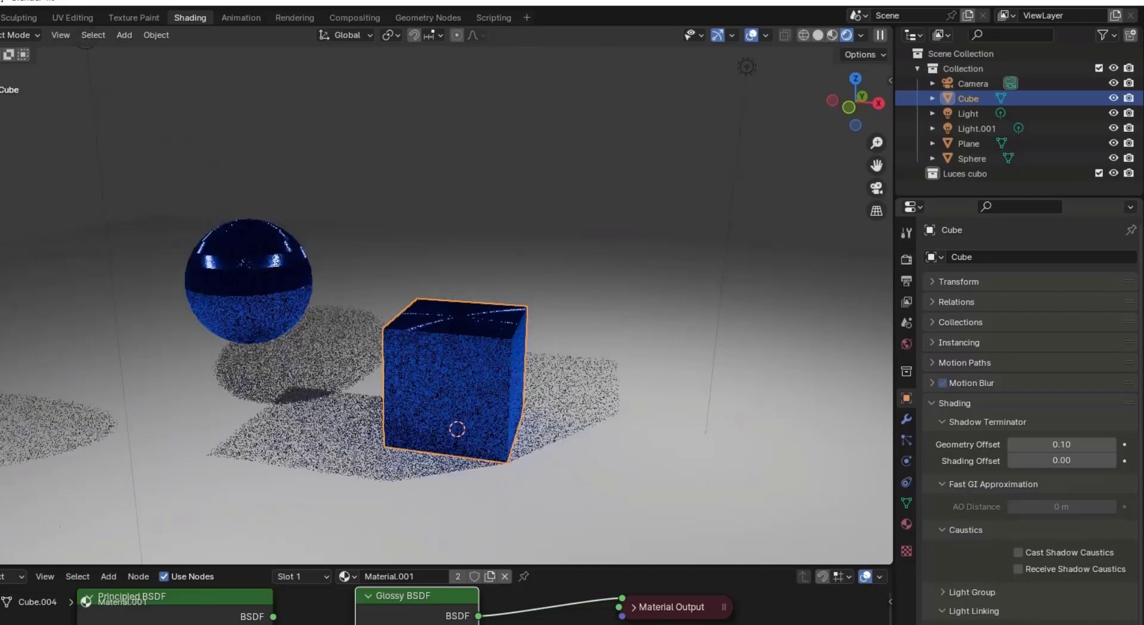
{"action": "scroll", "coordinate": [988, 581], "scroll_direction": "down", "scroll_amount": 3}
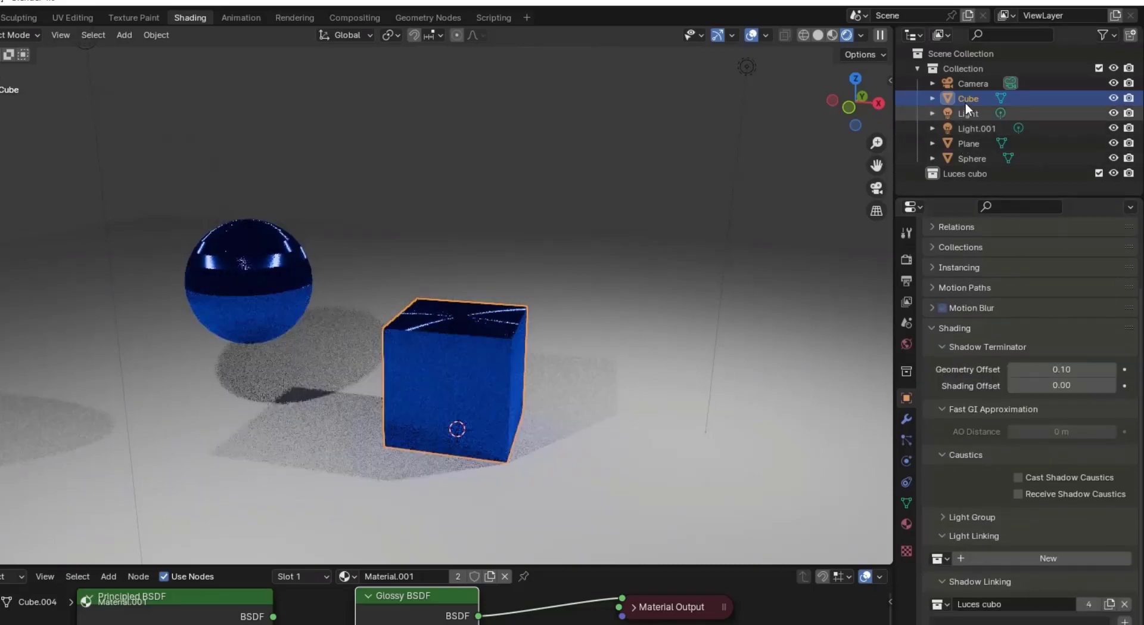
Step: Move the Cube back into the Luces cubo collection and toggle its shadow linking state off and on
{"action": "left_click_drag", "start_coordinate": [966, 99], "coordinate": [967, 174]}
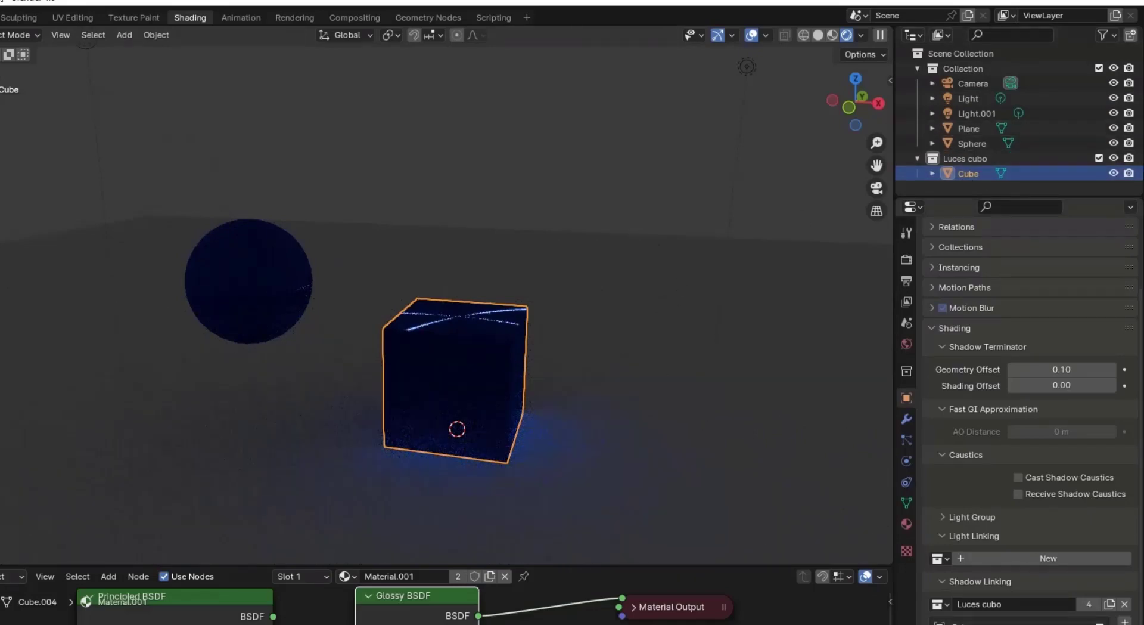
{"action": "left_click", "coordinate": [1100, 623]}
{"action": "left_click", "coordinate": [1100, 623]}
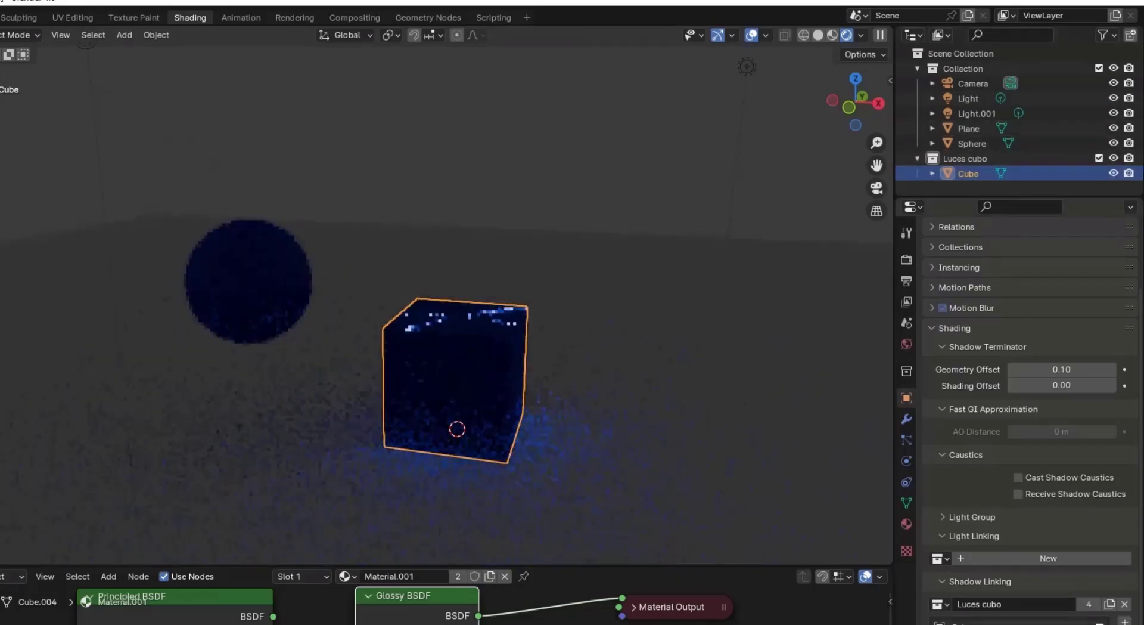
Step: Render the scene from the camera and close the render result window
{"action": "key", "text": "F12"}
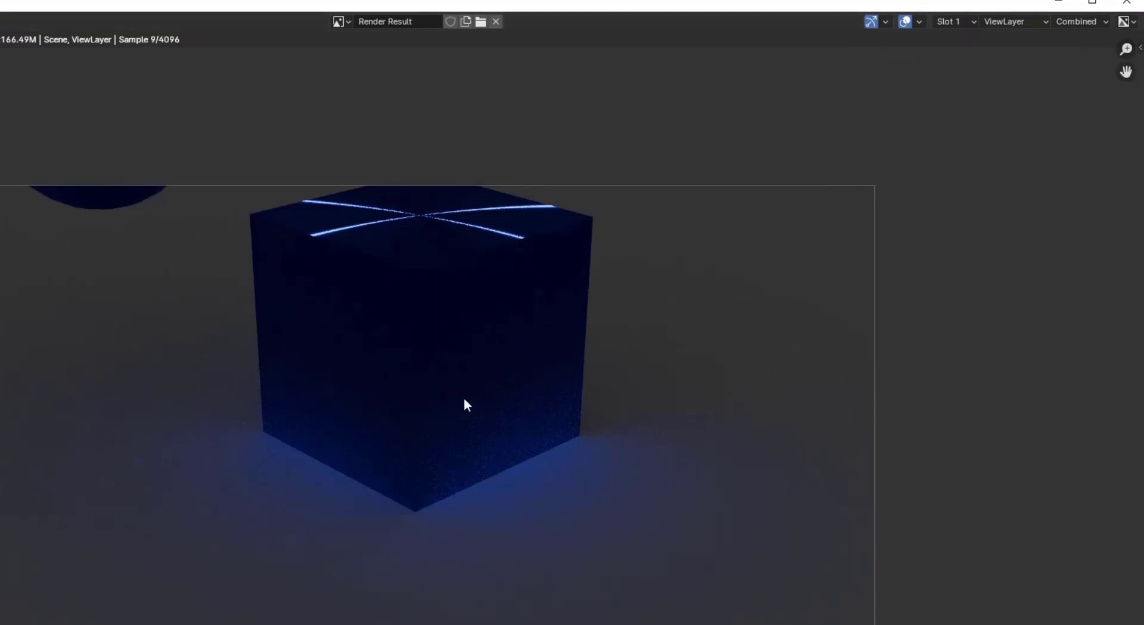
{"action": "left_click", "coordinate": [1127, 2]}
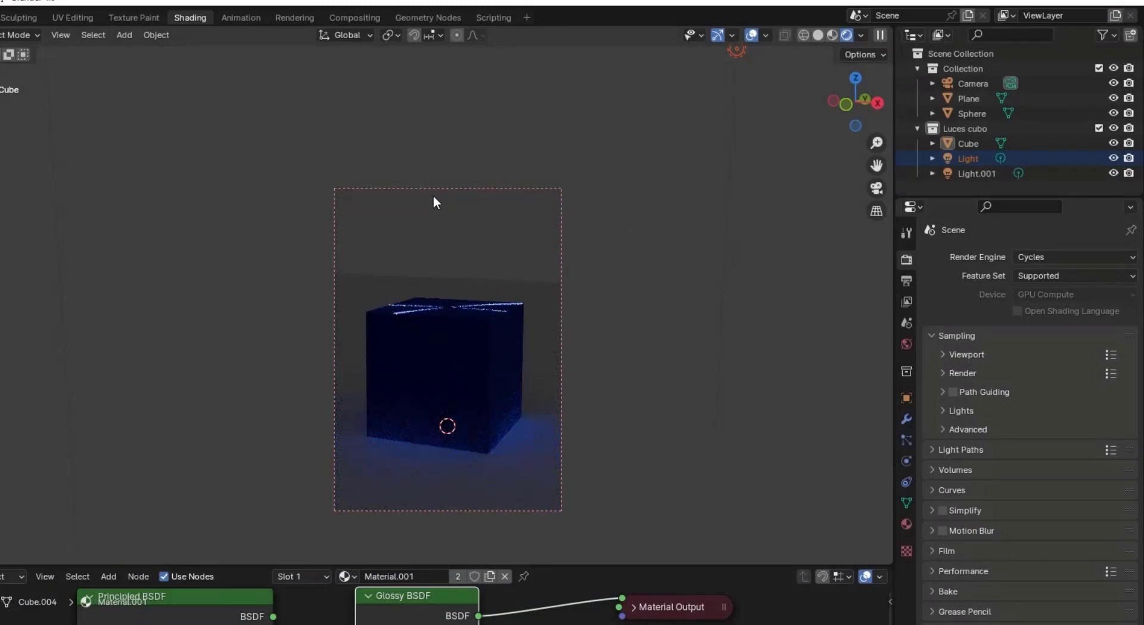
Step: Redraw the viewport render region so it covers nearly the whole view, including the sphere and the cube
{"action": "left_click", "coordinate": [434, 196]}
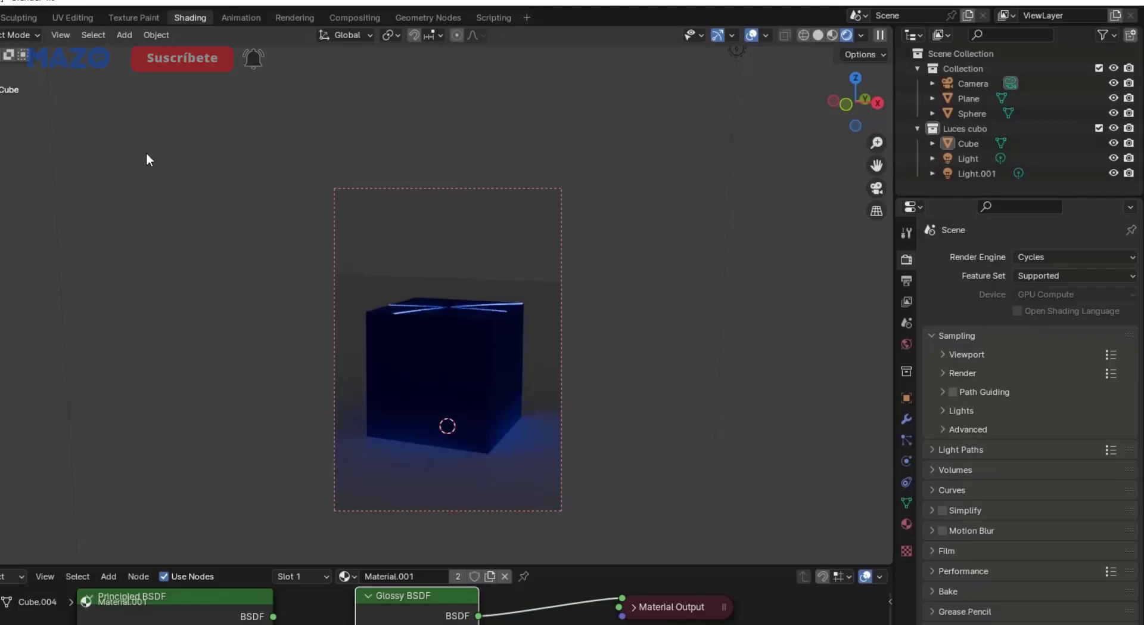
{"action": "key", "text": "ctrl+b"}
{"action": "left_click_drag", "start_coordinate": [41, 79], "coordinate": [953, 587]}
{"action": "middle_click_drag", "start_coordinate": [516, 373], "coordinate": [490, 370]}
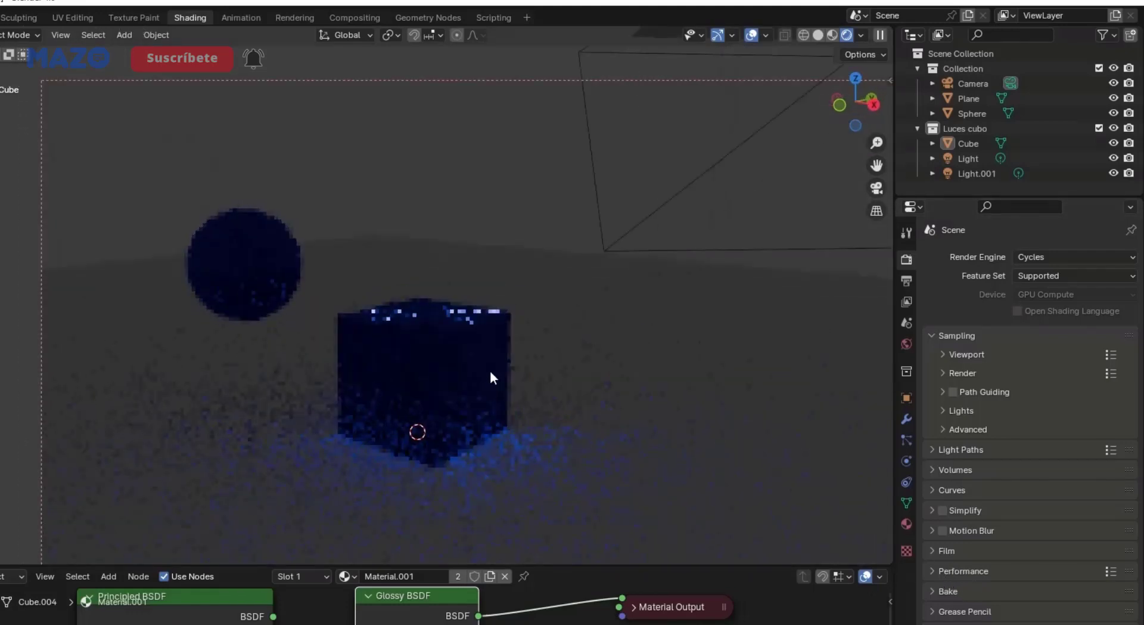
{"action": "middle_click_drag", "start_coordinate": [400, 327], "coordinate": [470, 324], "text": "shift"}
{"action": "scroll", "coordinate": [421, 340], "scroll_direction": "up", "scroll_amount": 1}
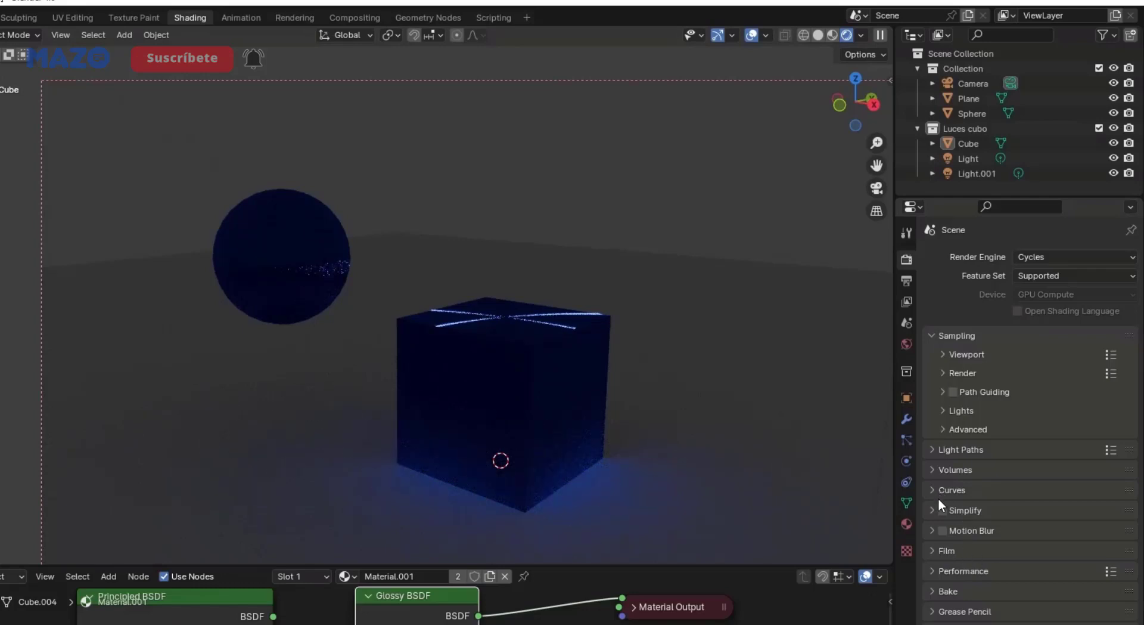
Step: Show the Lights sampling settings of the Cycles render properties
{"action": "left_click", "coordinate": [935, 569]}
{"action": "left_click", "coordinate": [934, 569]}
{"action": "left_click", "coordinate": [945, 409]}
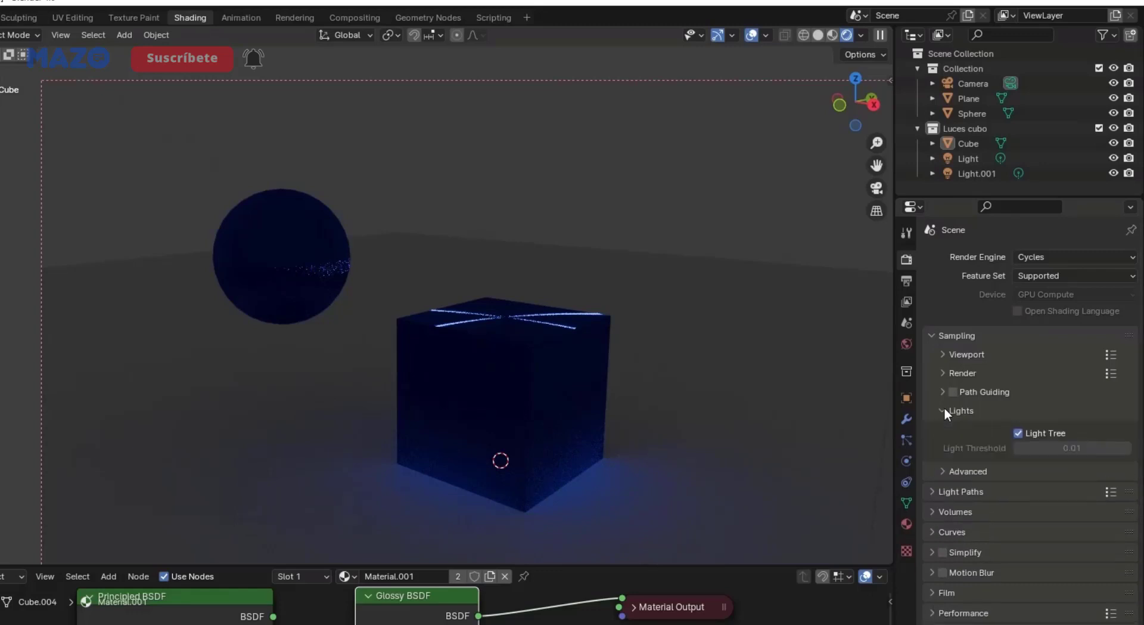
Step: Remove the Luces cubo light linking collection from the Light object, leaving its shadow linking settings expanded
{"action": "left_click", "coordinate": [967, 157]}
{"action": "left_click", "coordinate": [906, 399]}
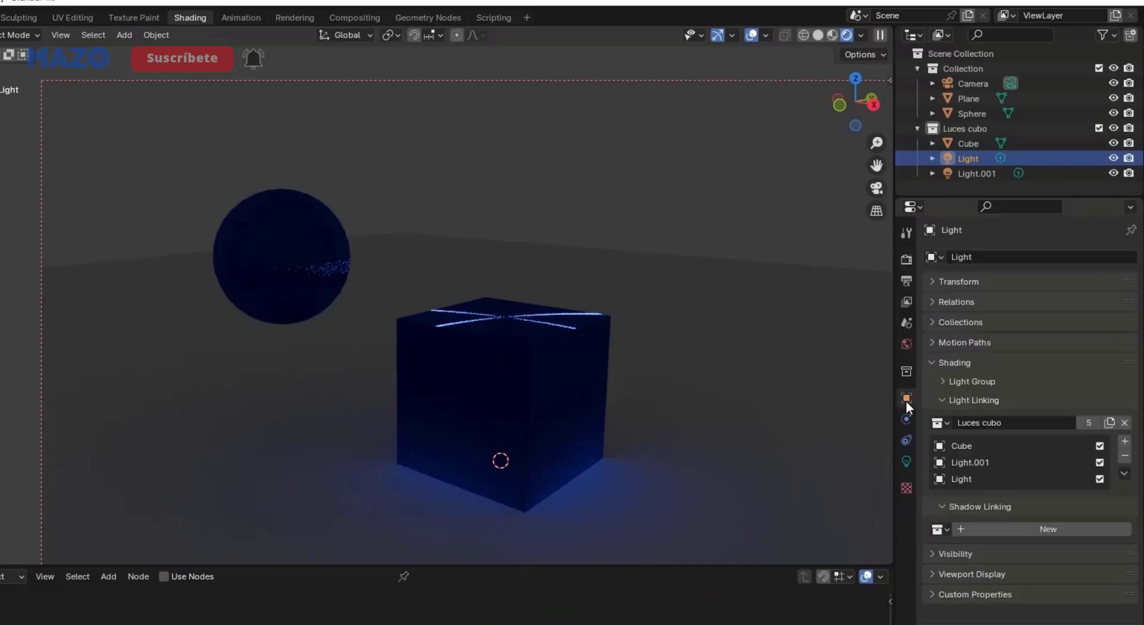
{"action": "left_click", "coordinate": [1124, 422]}
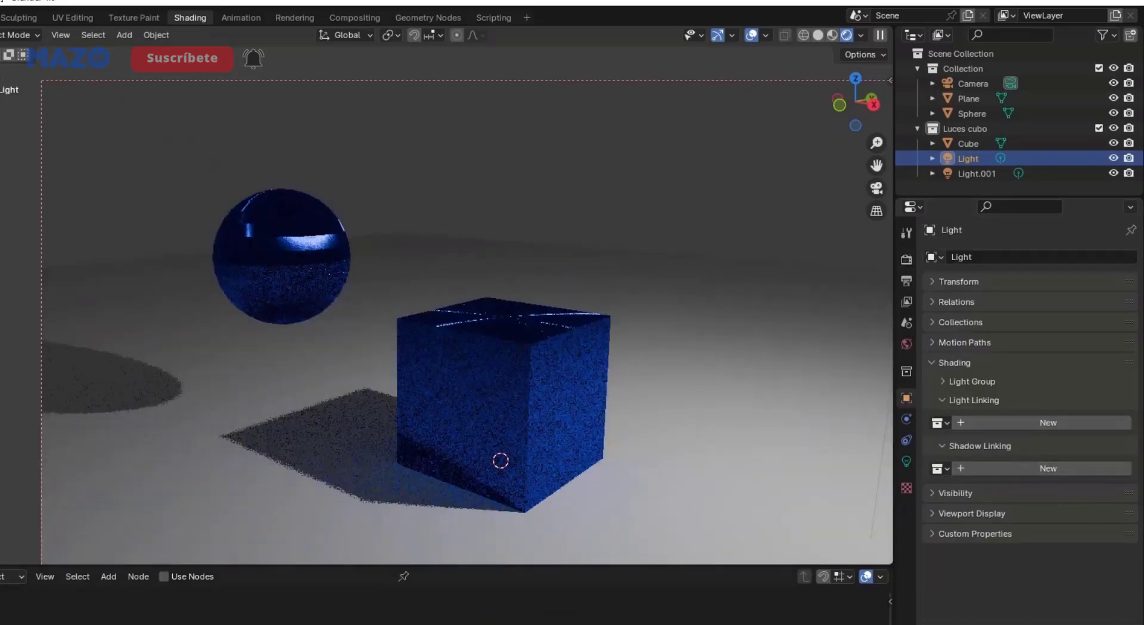
{"action": "left_click", "coordinate": [972, 444]}
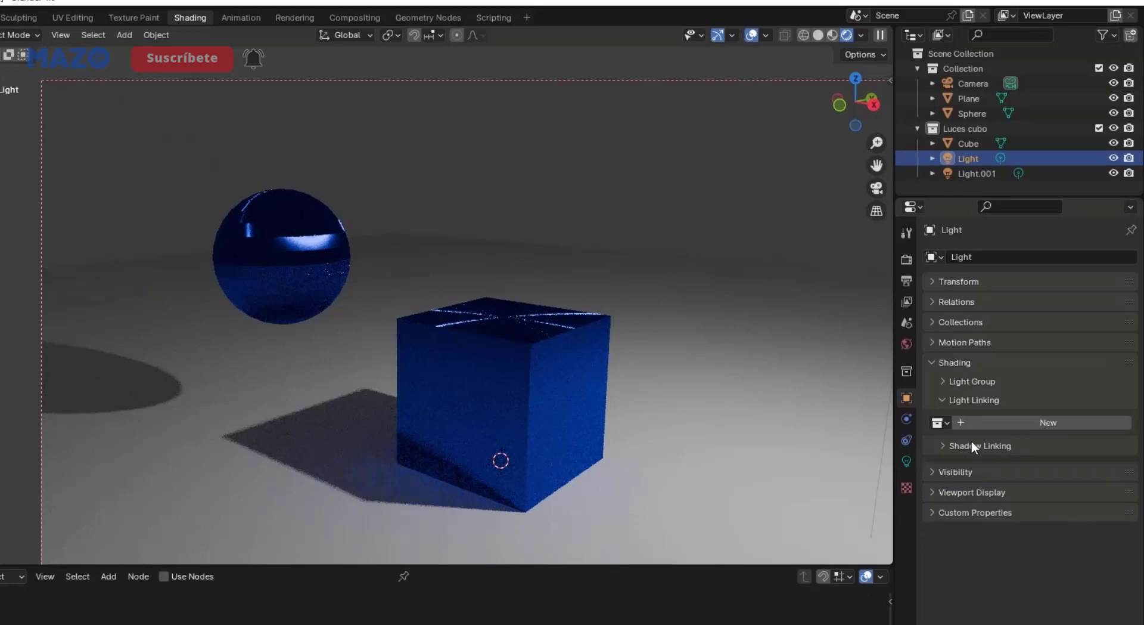
{"action": "left_click", "coordinate": [971, 444]}
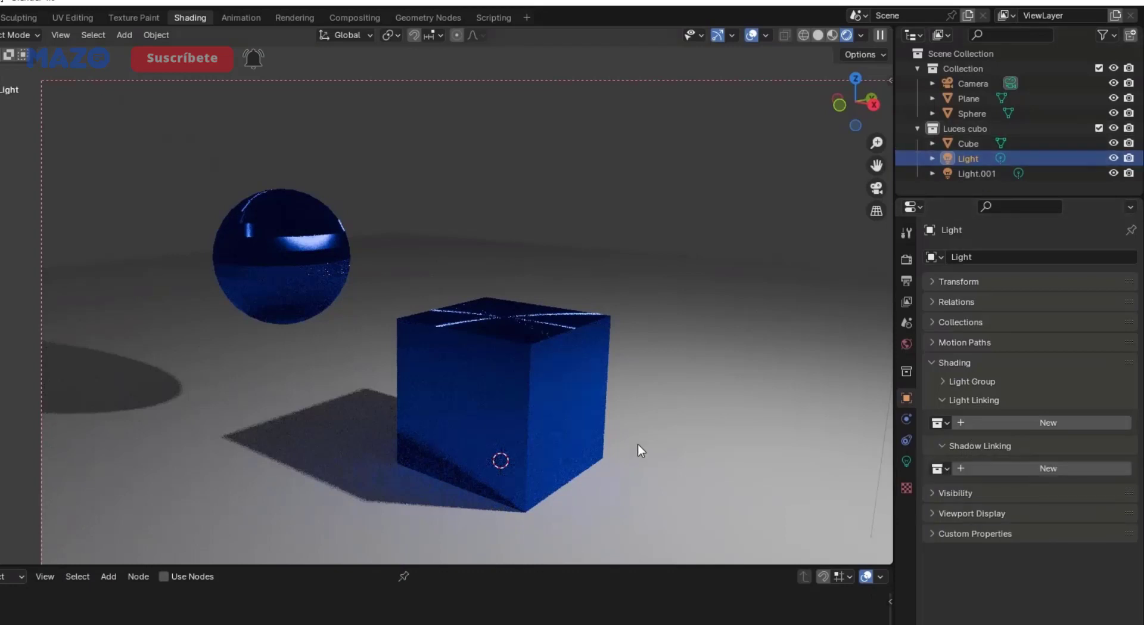
{"action": "scroll", "coordinate": [590, 304], "scroll_direction": "down", "scroll_amount": 5}
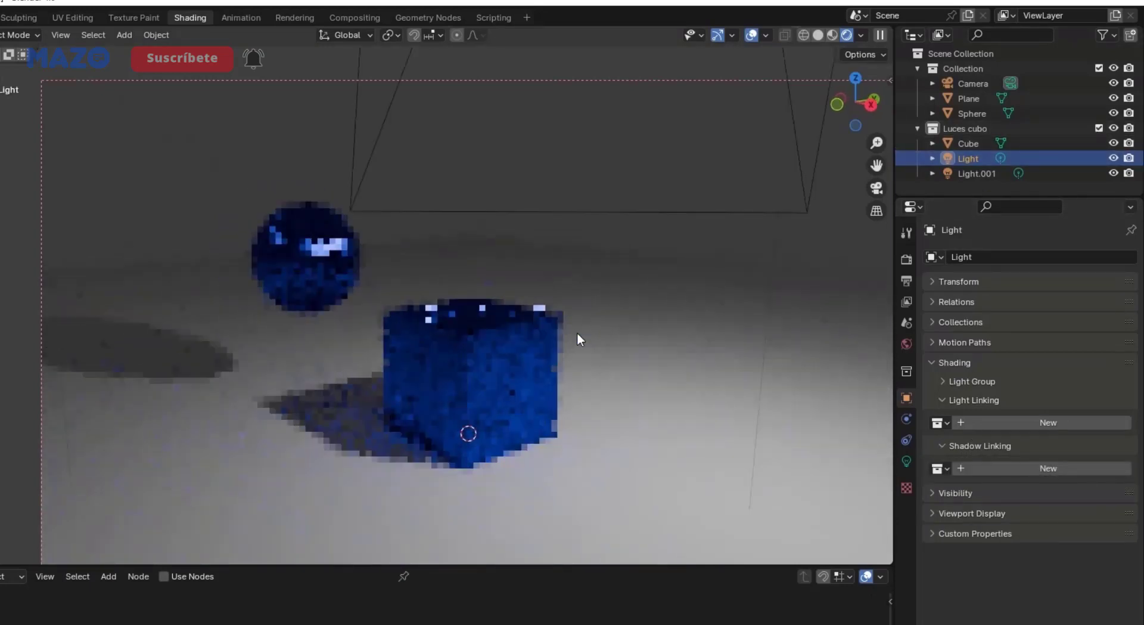
{"action": "middle_click_drag", "start_coordinate": [332, 267], "coordinate": [354, 305]}
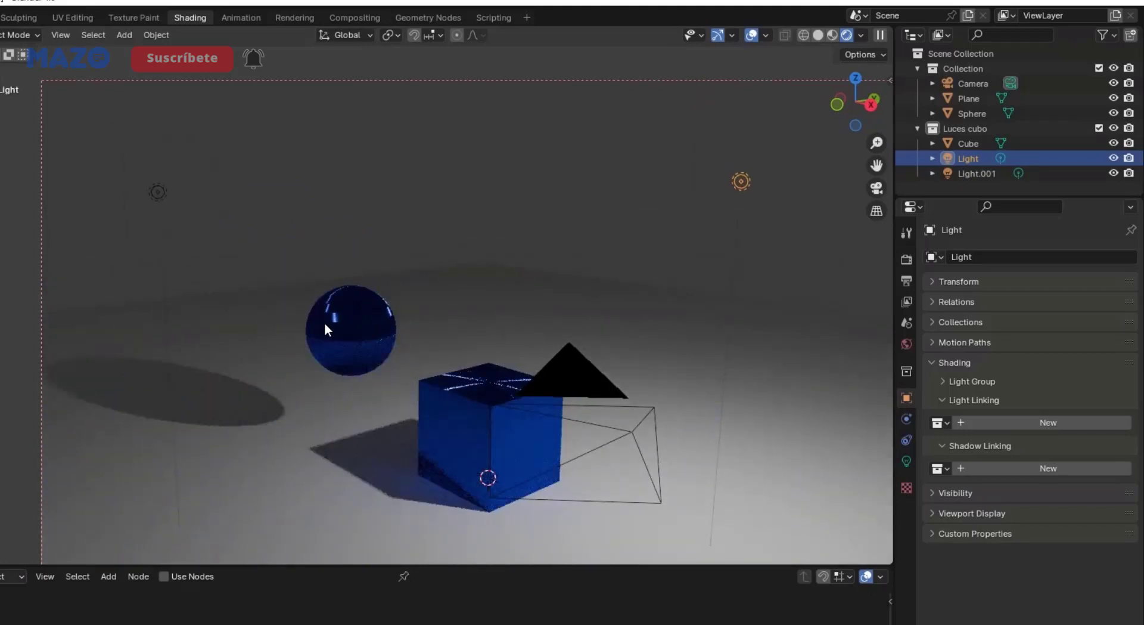
{"action": "scroll", "coordinate": [594, 256], "scroll_direction": "down", "scroll_amount": 1}
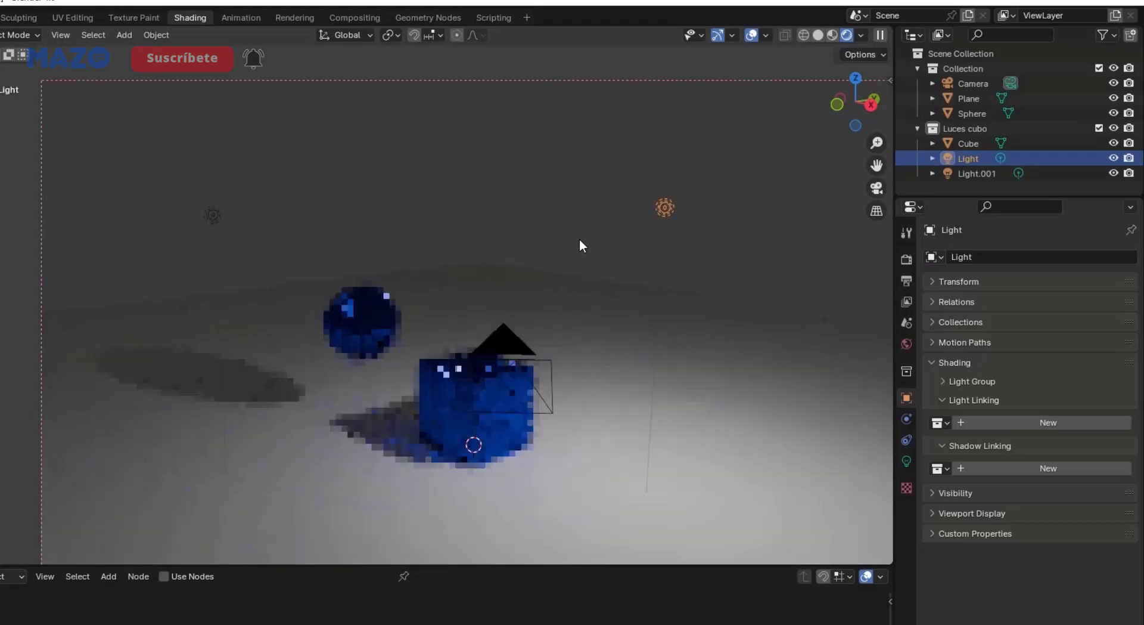
{"action": "middle_click_drag", "start_coordinate": [580, 238], "coordinate": [571, 242]}
{"action": "scroll", "coordinate": [358, 419], "scroll_direction": "up", "scroll_amount": 1}
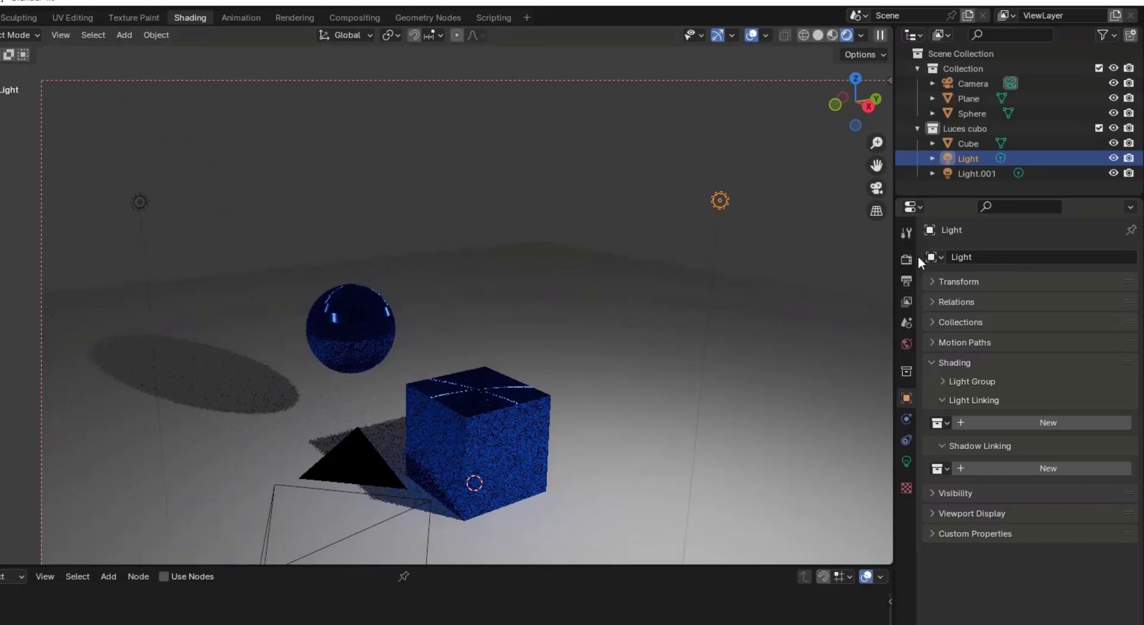
Step: Switch the scene's render engine from Cycles to EEVEE
{"action": "middle_click_drag", "start_coordinate": [449, 489], "coordinate": [630, 356]}
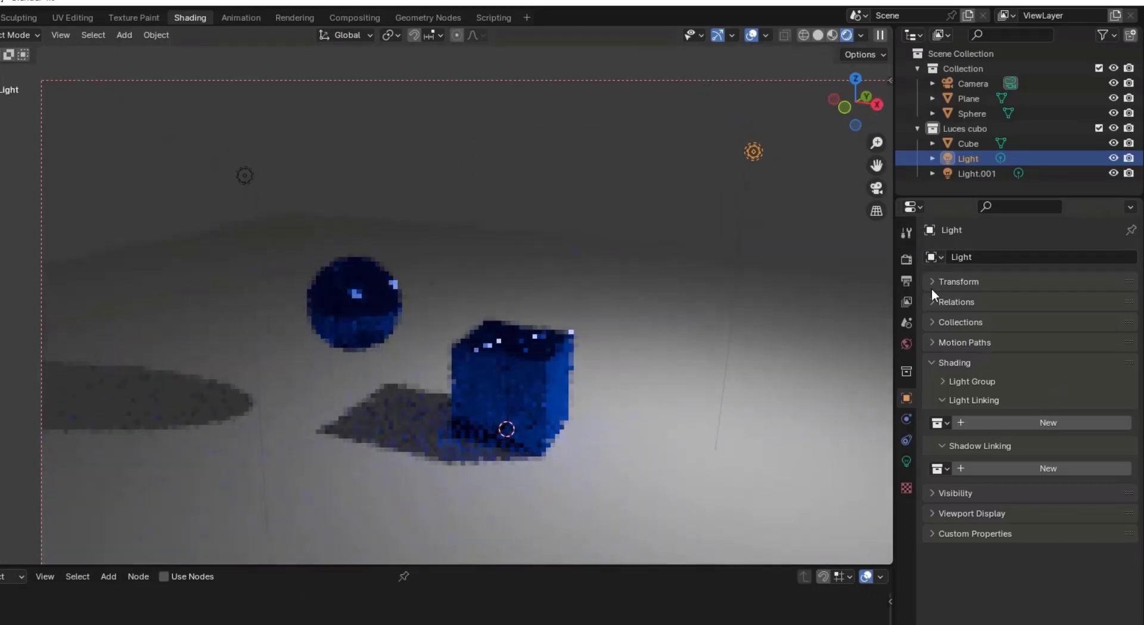
{"action": "left_click", "coordinate": [907, 282]}
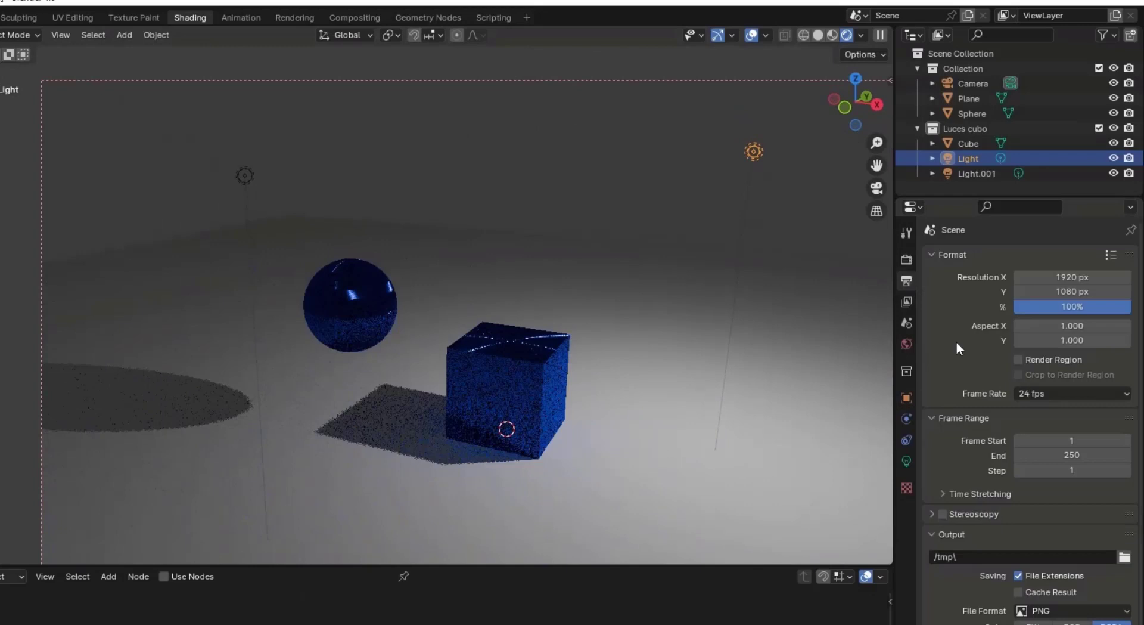
{"action": "left_click", "coordinate": [907, 260]}
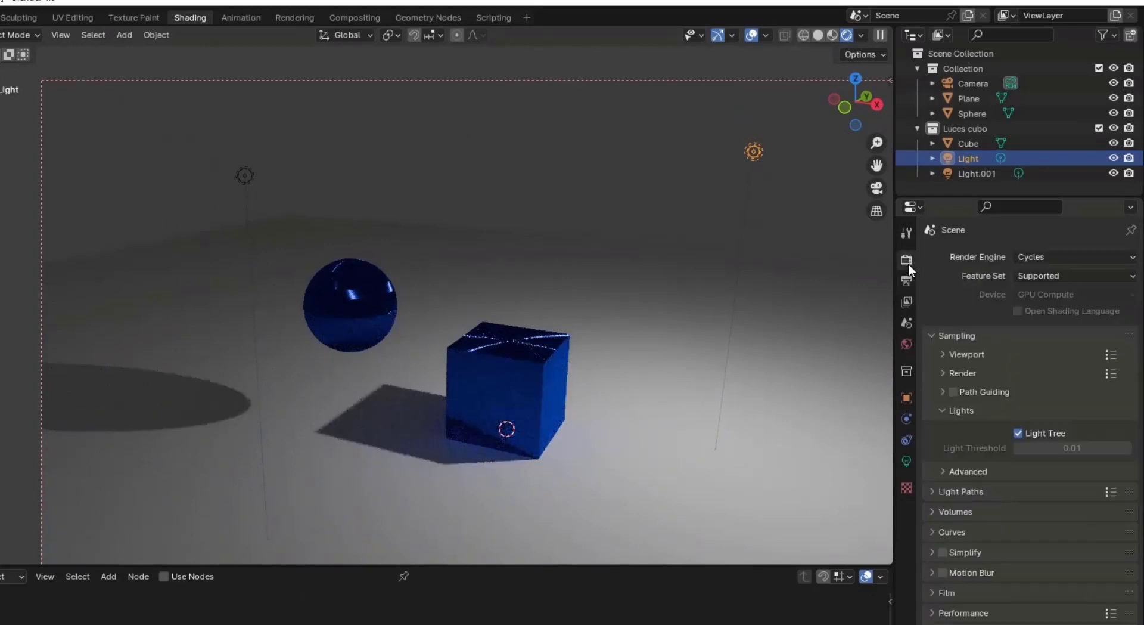
{"action": "left_click", "coordinate": [1053, 255]}
{"action": "left_click", "coordinate": [1049, 272]}
{"action": "scroll", "coordinate": [679, 444], "scroll_direction": "up", "scroll_amount": 2}
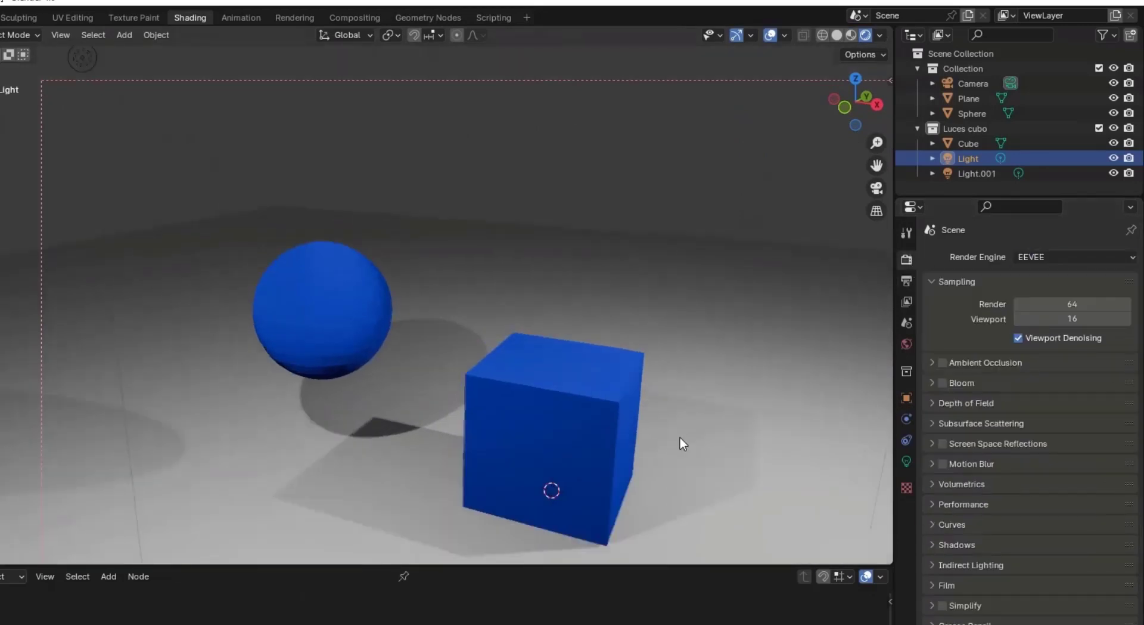
Step: Examine the shading and shadows of the sphere and cube from several angles in EEVEE, along with its render settings
{"action": "middle_click_drag", "start_coordinate": [684, 444], "coordinate": [523, 396]}
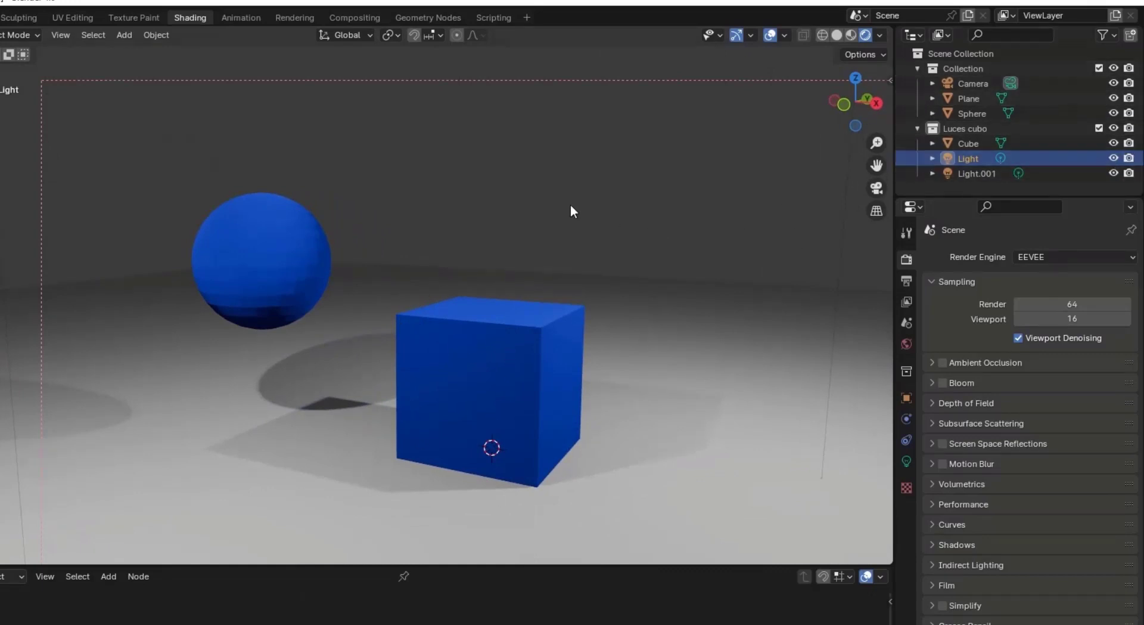
{"action": "middle_click_drag", "start_coordinate": [554, 223], "coordinate": [542, 228]}
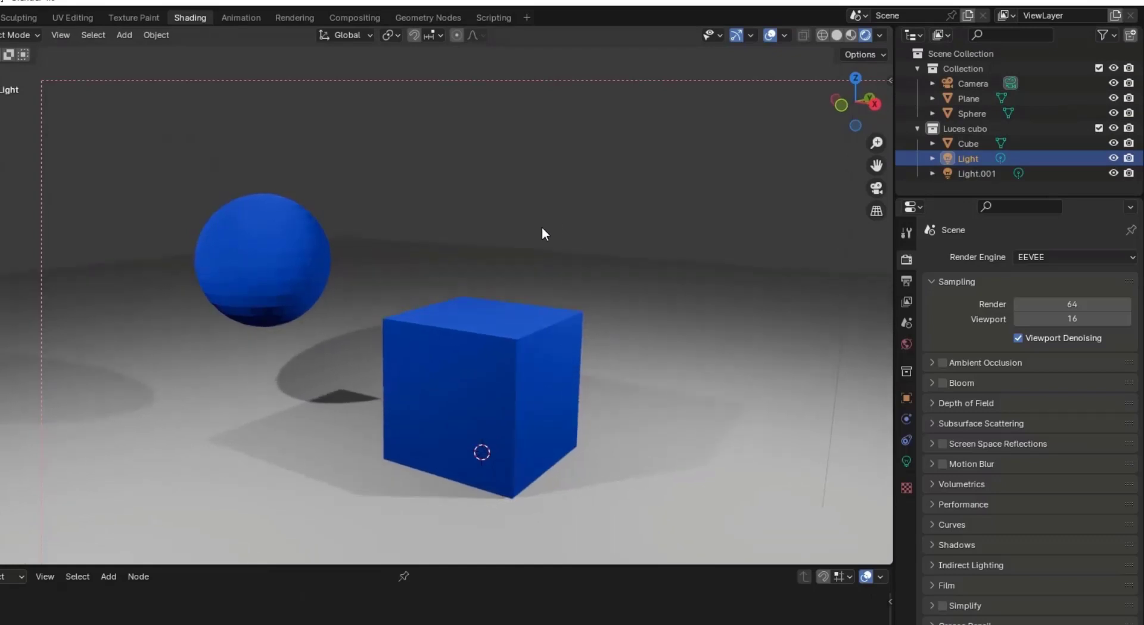
{"action": "middle_click_drag", "start_coordinate": [610, 381], "coordinate": [572, 388]}
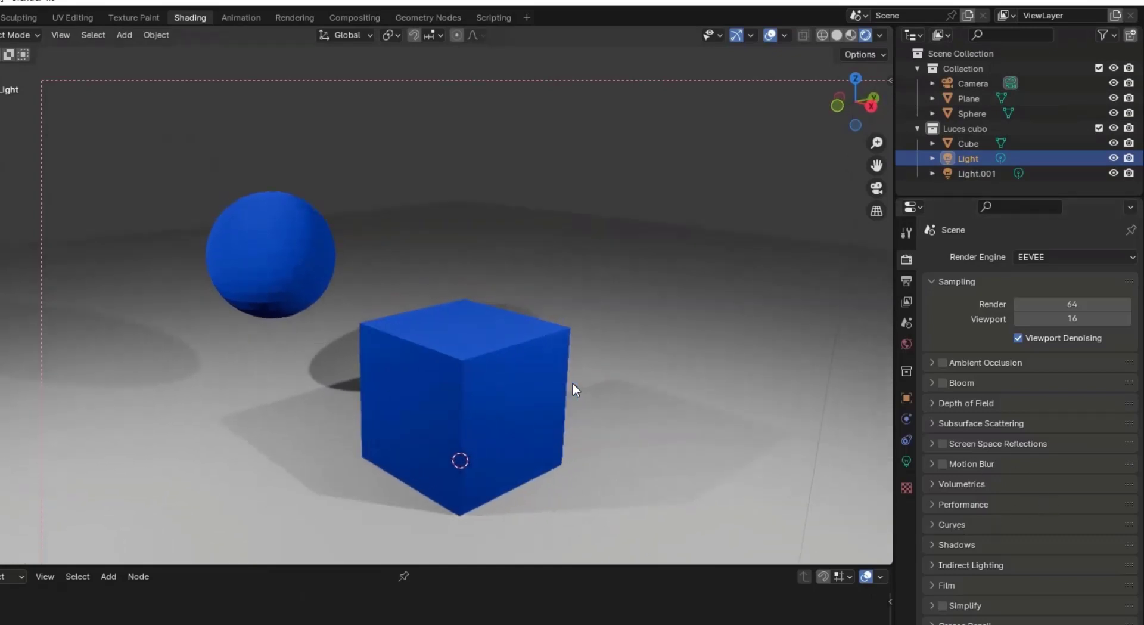
{"action": "middle_click_drag", "start_coordinate": [501, 265], "coordinate": [530, 263]}
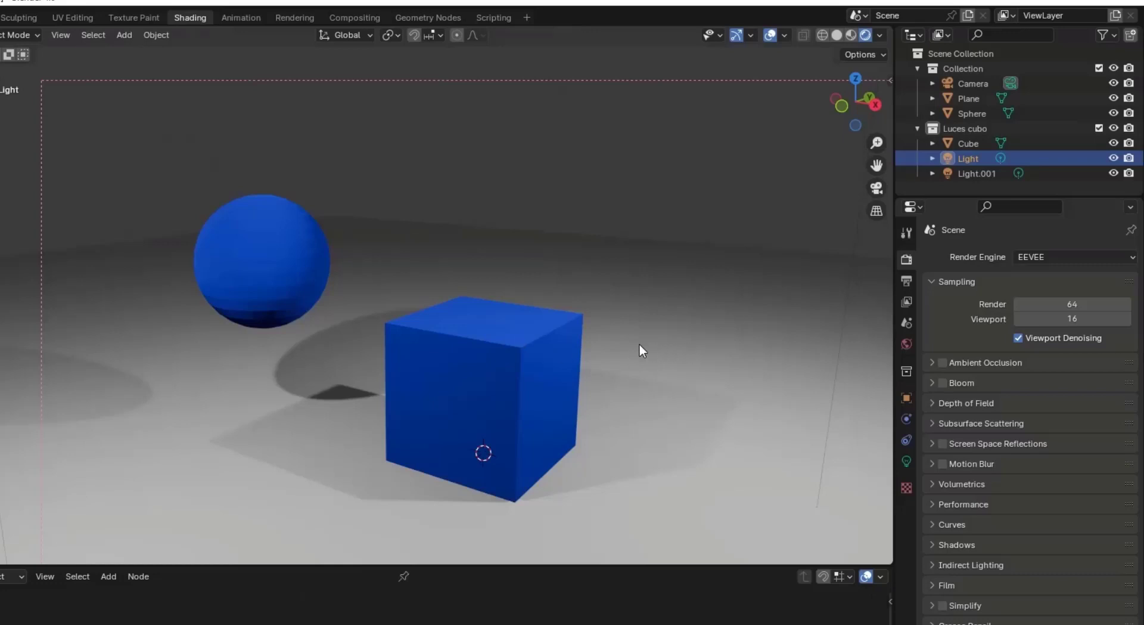
{"action": "middle_click_drag", "start_coordinate": [639, 346], "coordinate": [677, 361]}
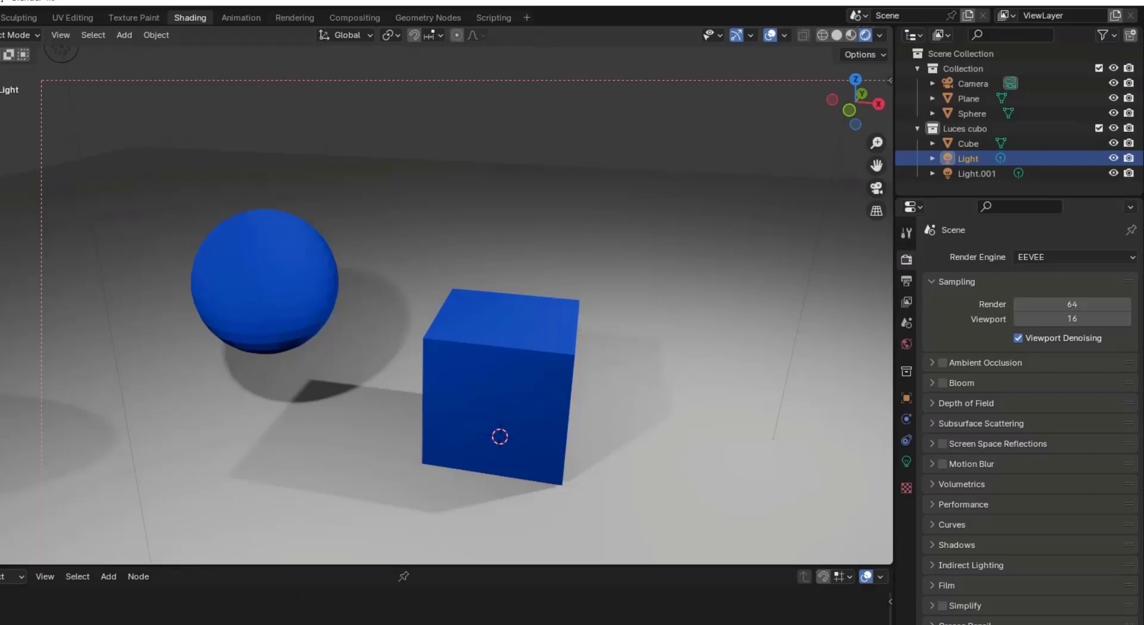
{"action": "middle_click_drag", "start_coordinate": [575, 350], "coordinate": [546, 342]}
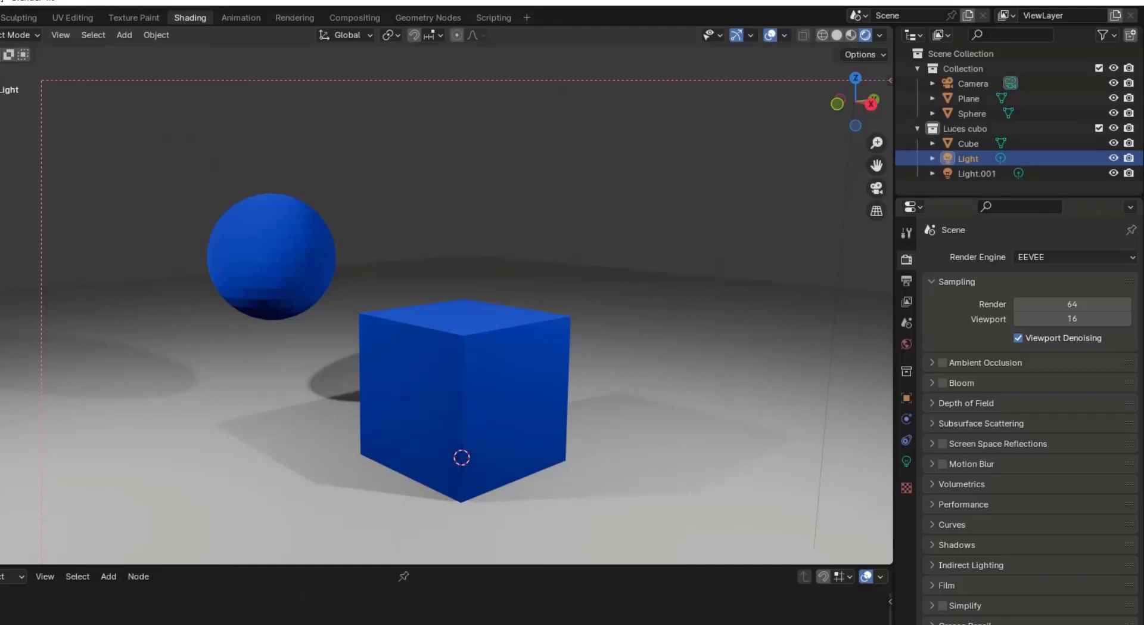
{"action": "scroll", "coordinate": [1030, 417], "scroll_direction": "down", "scroll_amount": 3}
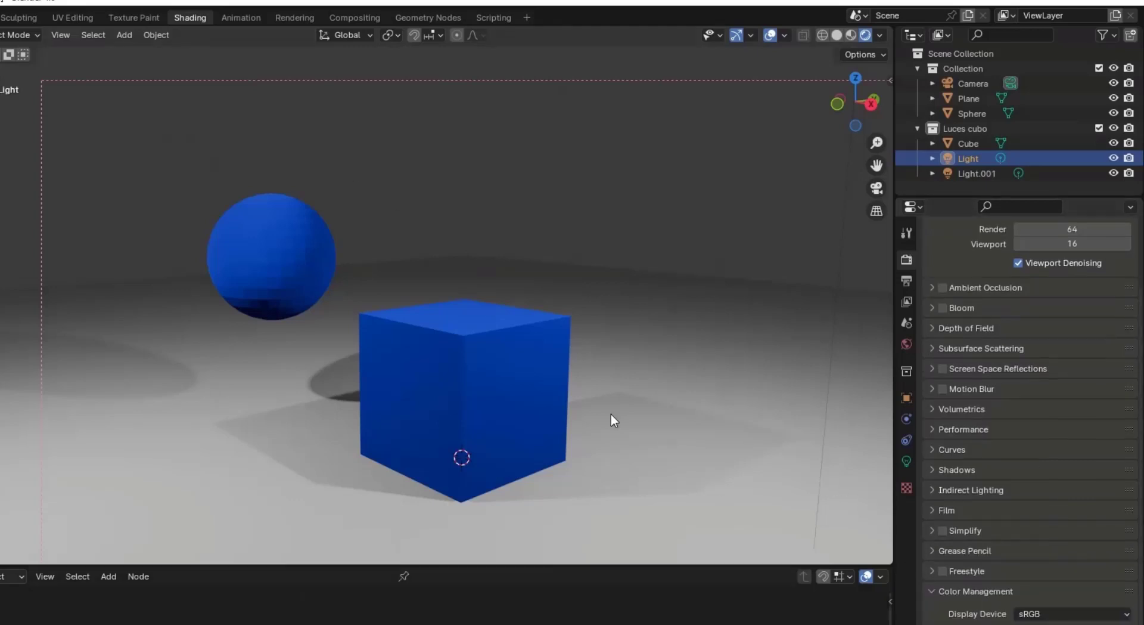
Step: Select the cube and the floor plane in turn, and clear the object selection
{"action": "left_click", "coordinate": [487, 379]}
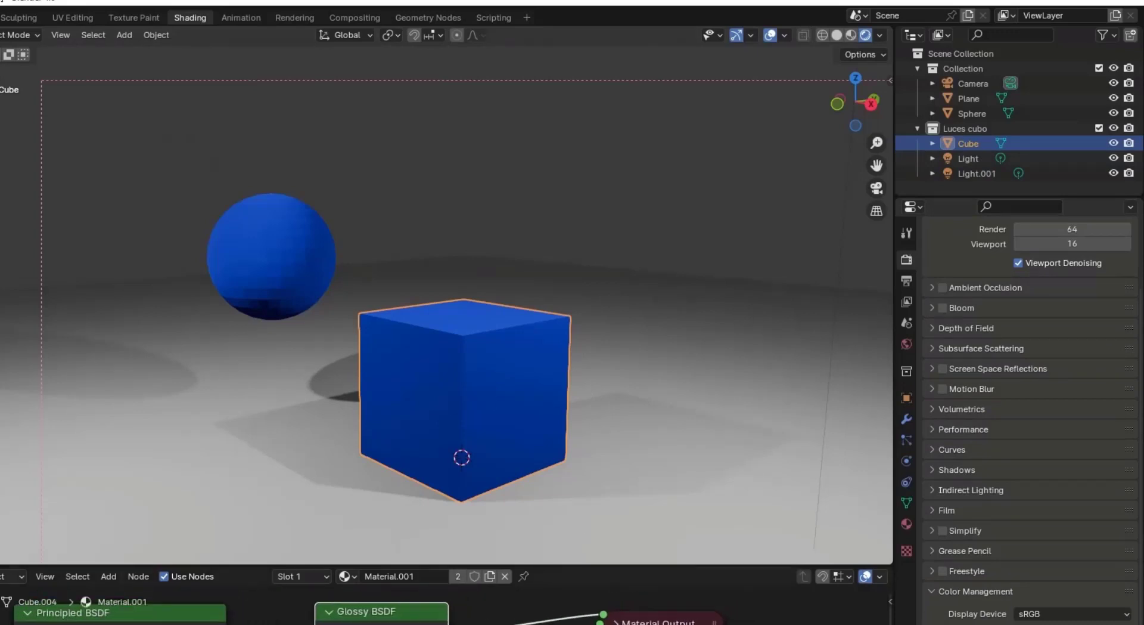
{"action": "left_click", "coordinate": [760, 341]}
{"action": "left_click", "coordinate": [770, 268]}
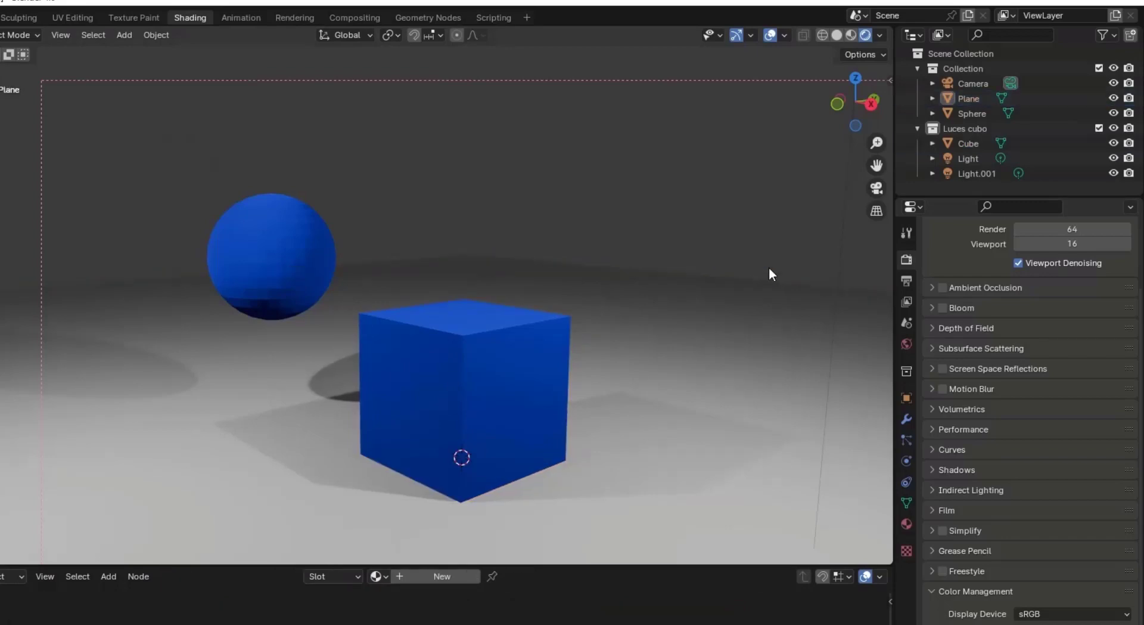